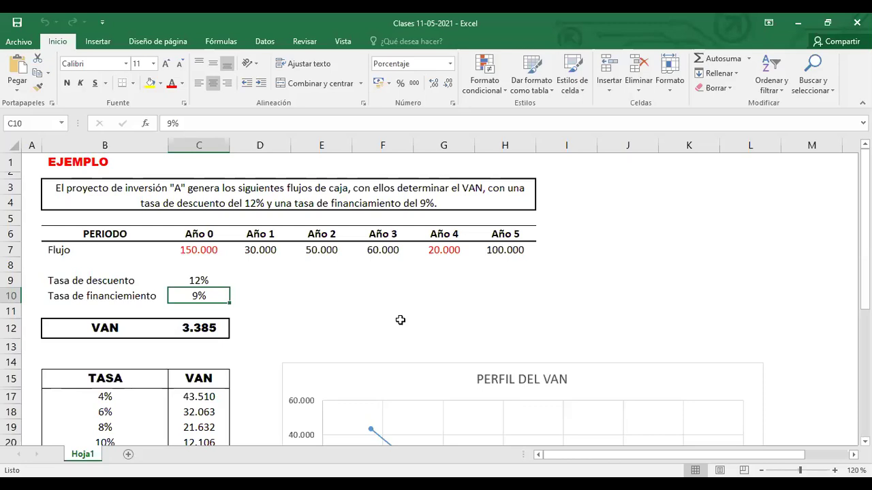
# - Rename the sheet Hoja1 as VAN
pyautogui.scroll(-3, 240, 264)
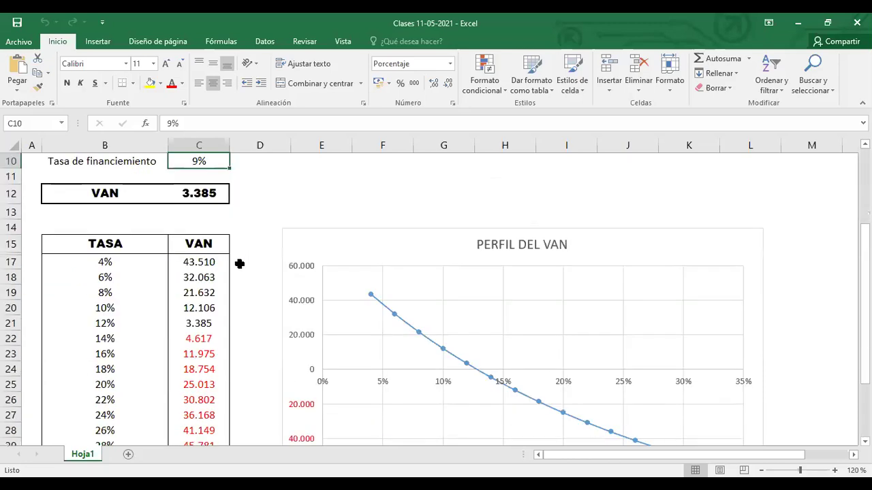
pyautogui.scroll(3, 239, 263)
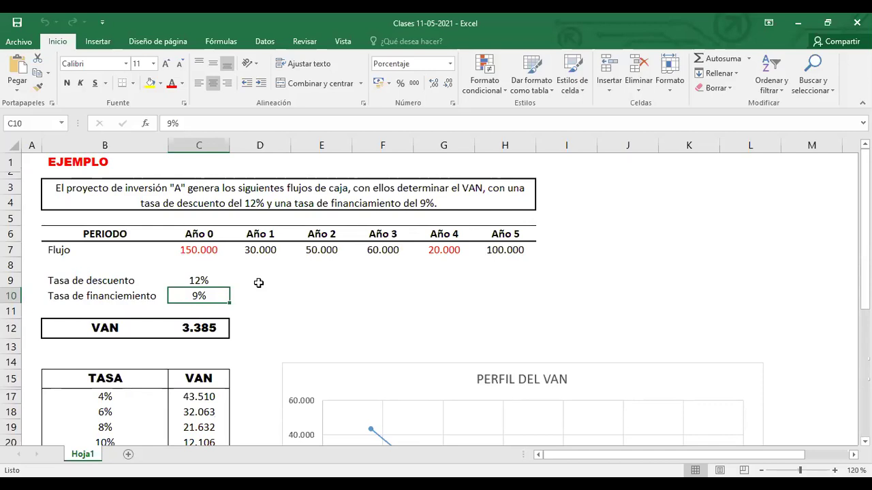
pyautogui.doubleClick(82, 453)
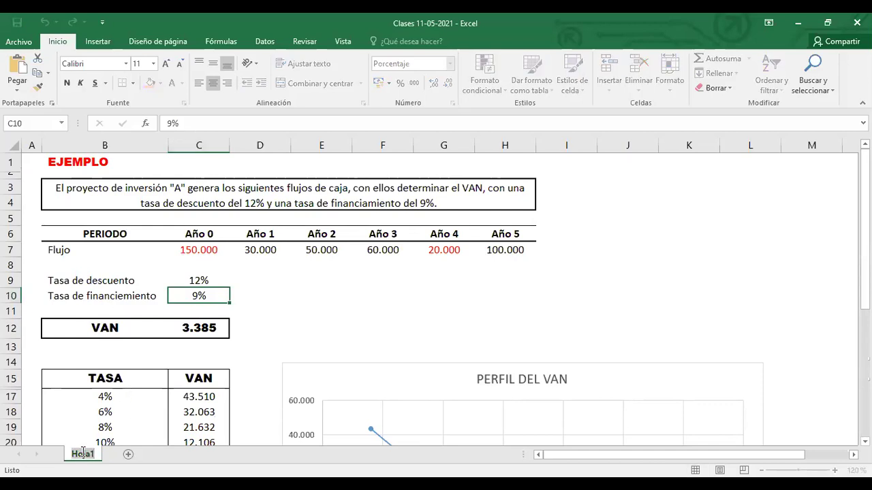
pyautogui.write('VAN')
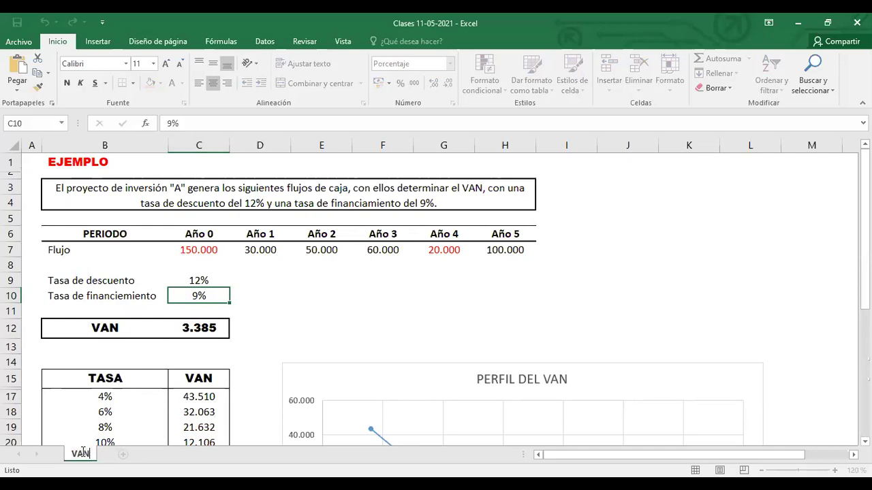
pyautogui.click(722, 284)
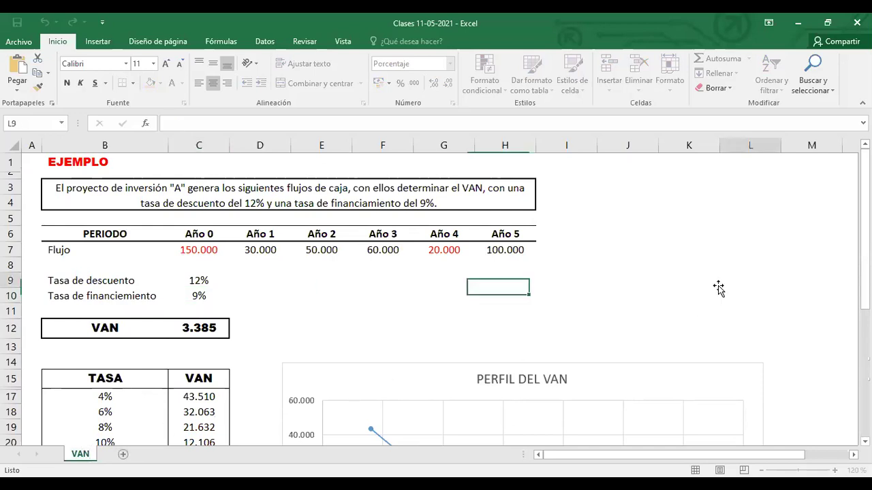
# - Create a copy of the VAN sheet placed before the original and name the copy TIR
pyautogui.rightClick(80, 454)
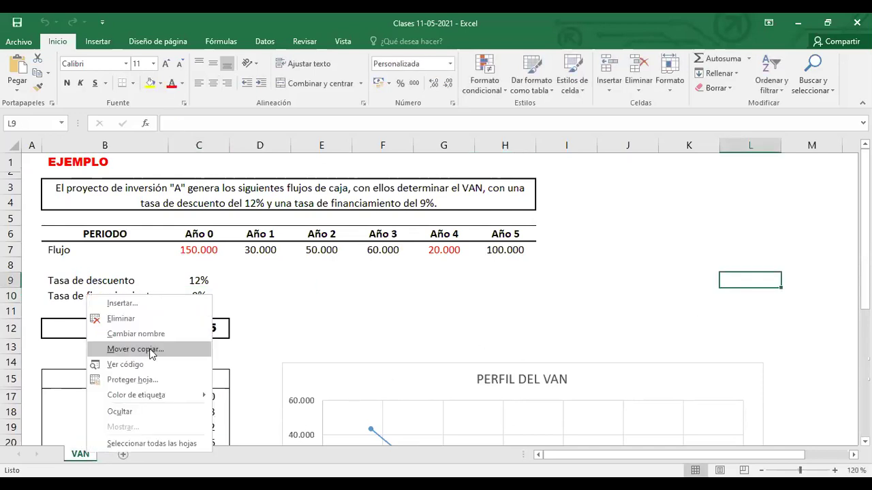
pyautogui.click(152, 354)
pyautogui.click(67, 397)
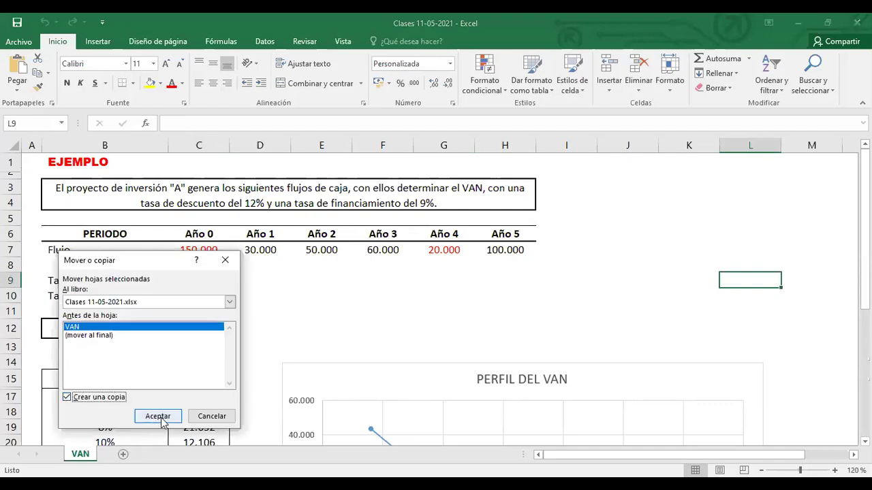
pyautogui.click(158, 416)
pyautogui.doubleClick(94, 452)
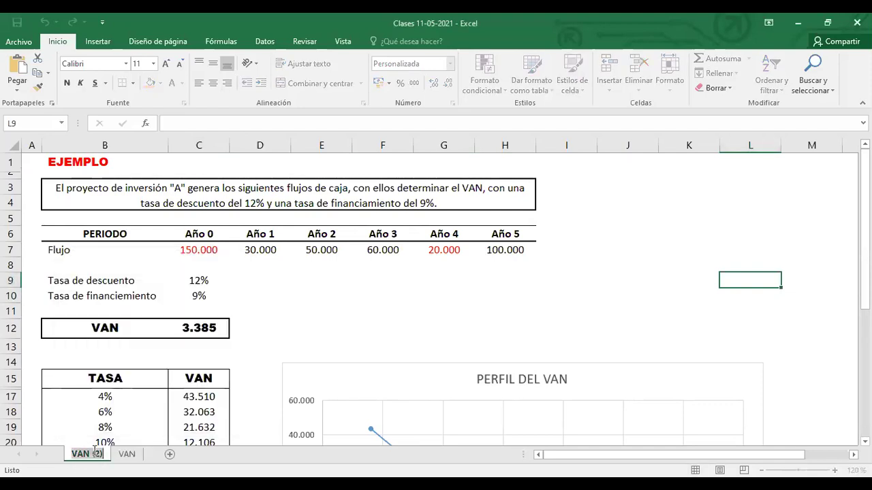
pyautogui.write('TIR')
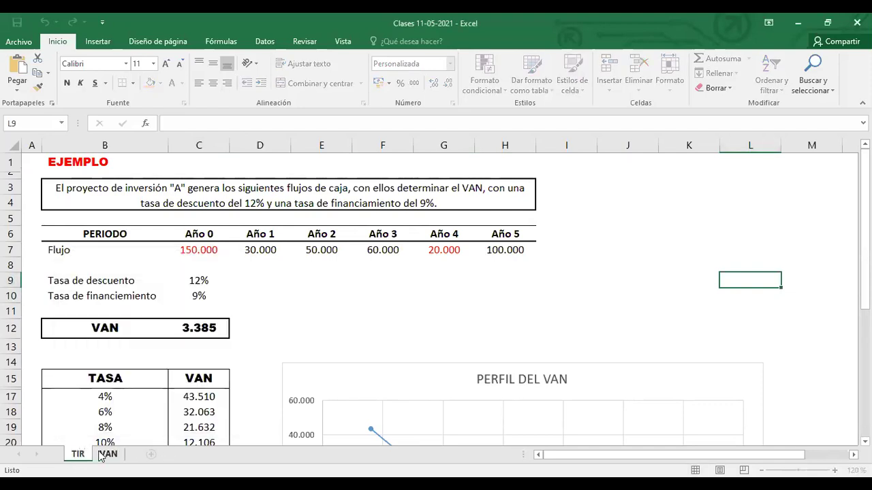
pyautogui.click(620, 309)
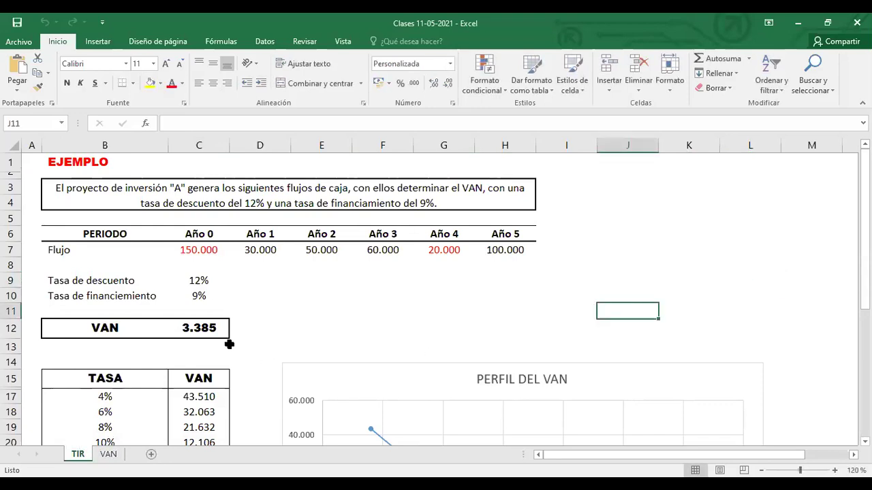
# - Delete the PERFIL DEL VAN chart from the TIR sheet
pyautogui.scroll(-1, 65, 338)
pyautogui.click(12, 321)
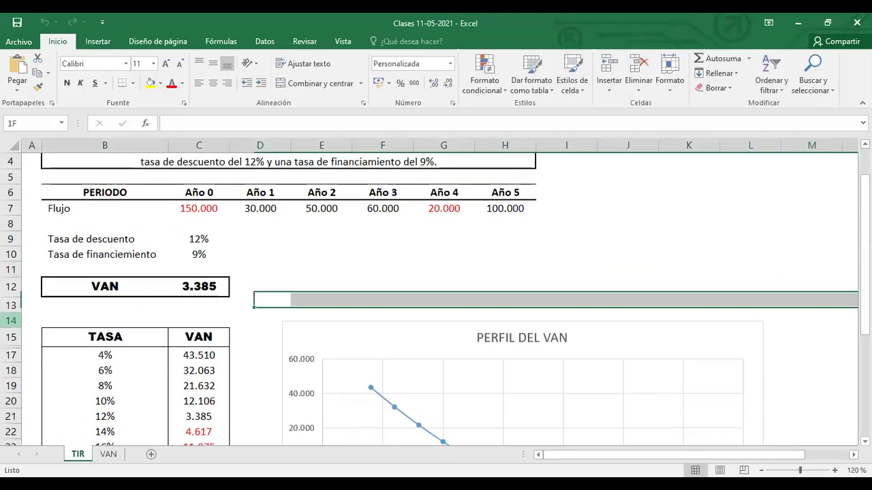
pyautogui.scroll(-4, 171, 408)
pyautogui.click(286, 269)
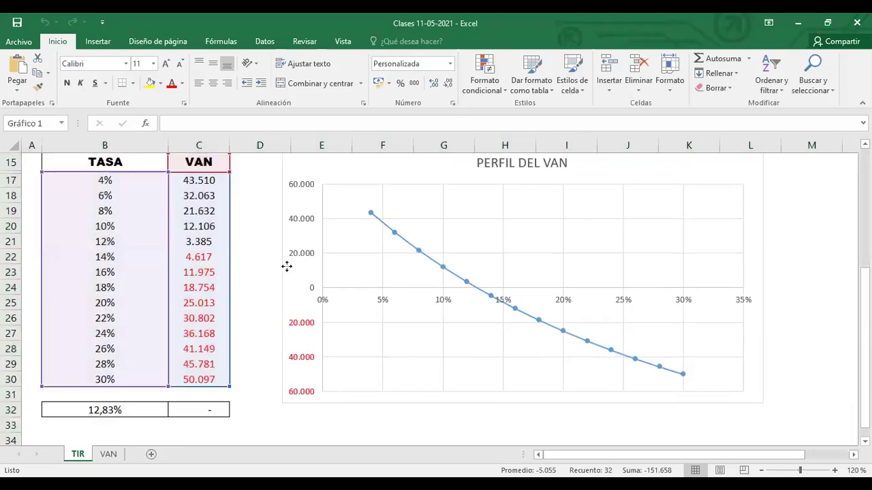
pyautogui.press('Delete')
pyautogui.scroll(2, 253, 263)
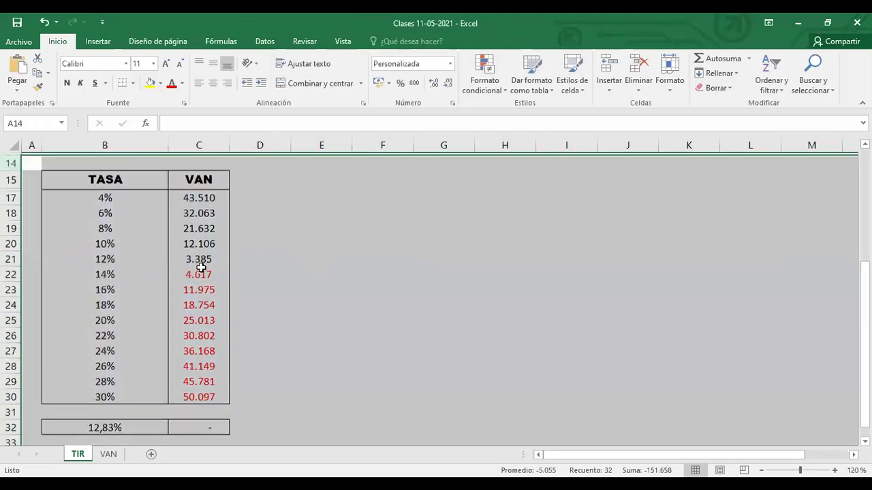
# - Delete the rows from row 15 down that hold the TASA and VAN table and the separate rate row below it
pyautogui.moveTo(13, 253); pyautogui.dragTo(179, 439)
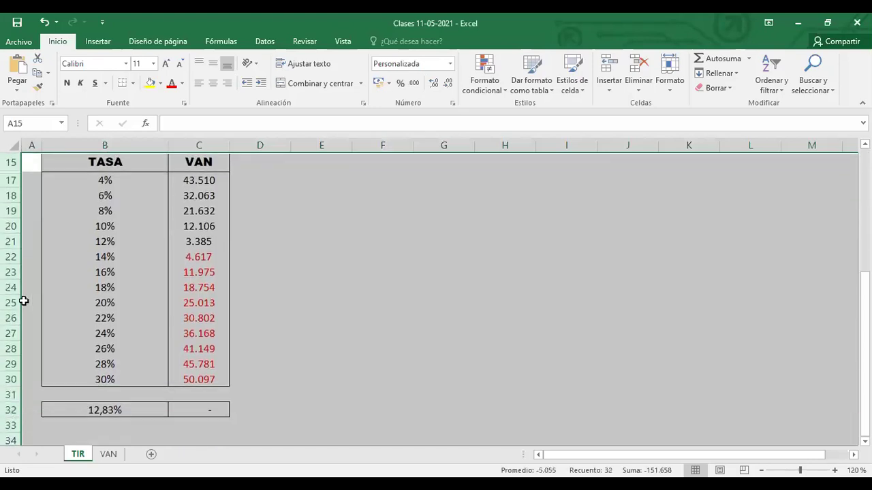
pyautogui.rightClick(49, 209)
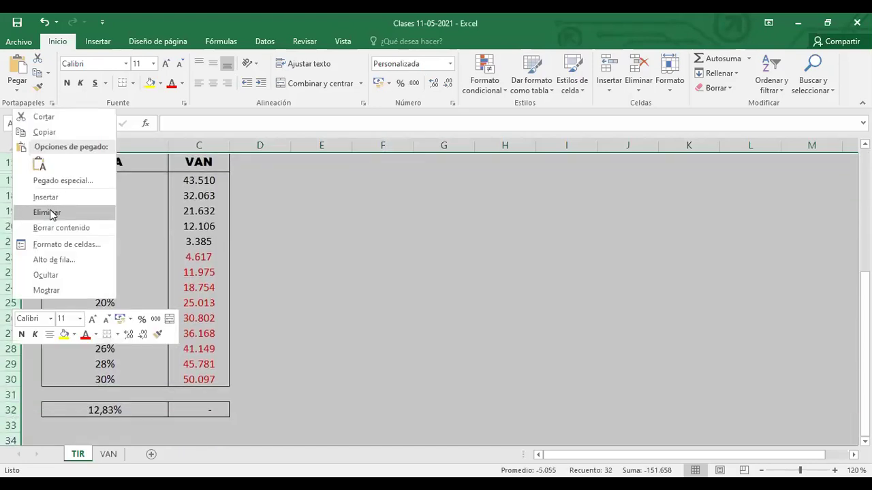
pyautogui.click(49, 210)
pyautogui.click(334, 282)
pyautogui.scroll(4, 335, 283)
pyautogui.scroll(1, 336, 283)
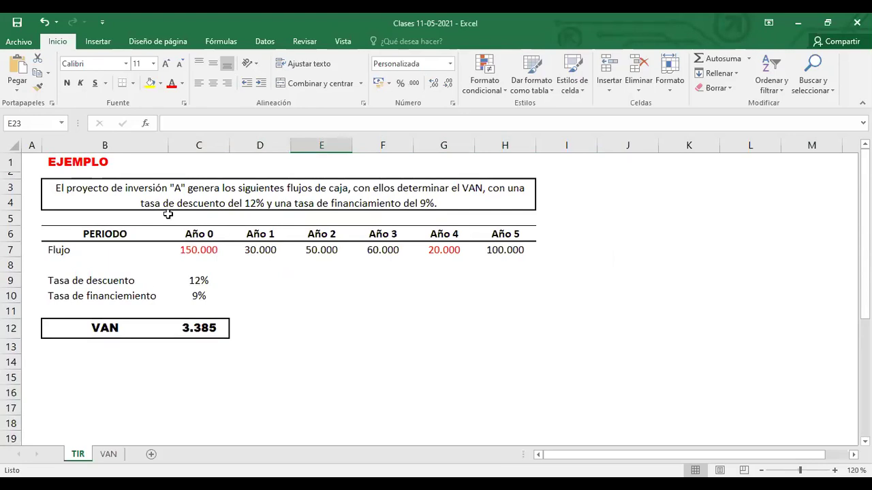
# - Reword the problem statement in B3 so that "el VAN" reads "la TIR"
pyautogui.click(62, 188)
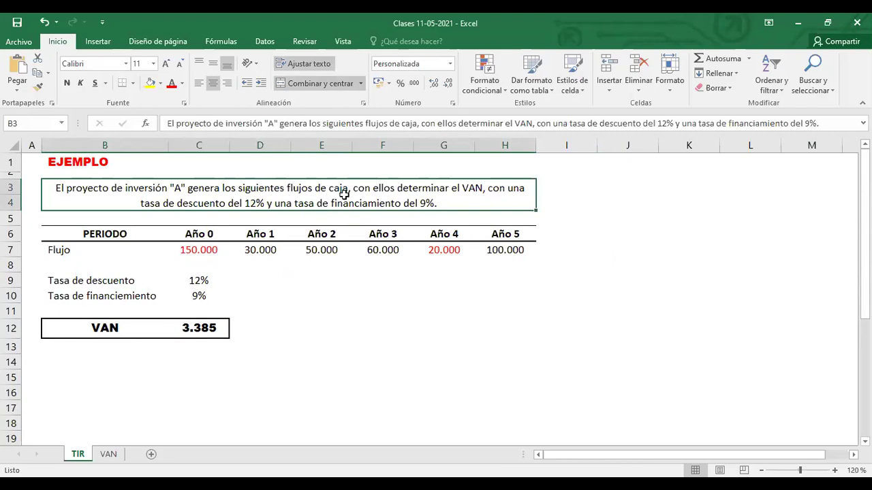
pyautogui.moveTo(504, 123); pyautogui.dragTo(533, 123)
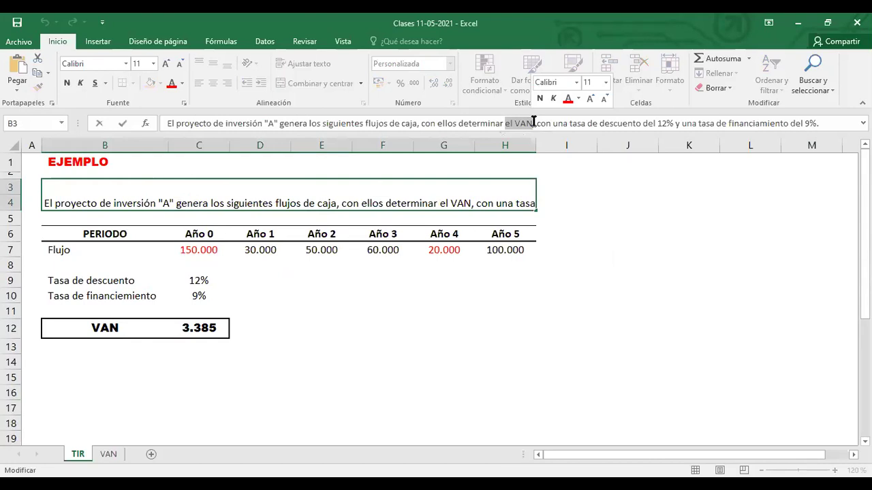
pyautogui.write('la TIR,')
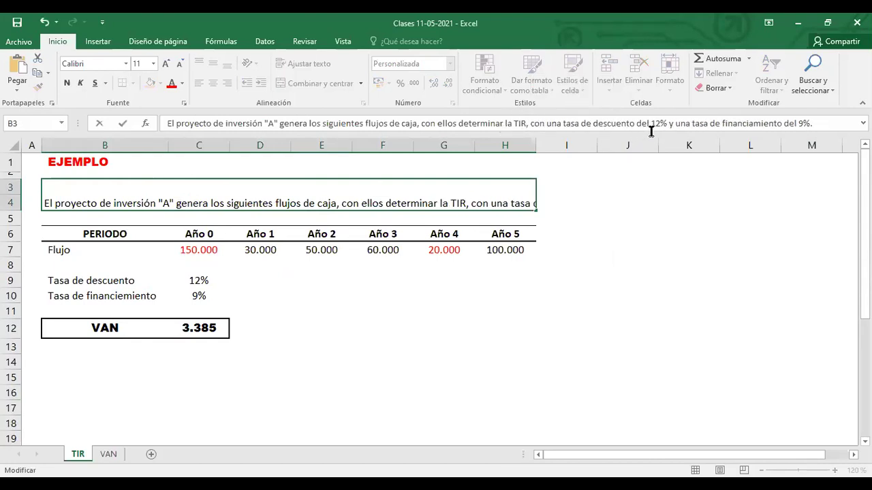
pyautogui.click(668, 220)
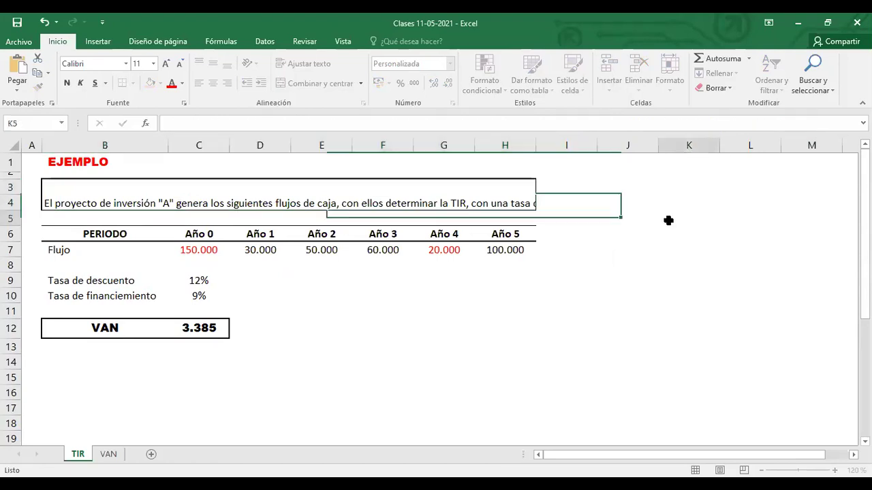
# - Clear the VAN formula from C12 and change the label in B12 to TIR
pyautogui.click(109, 327)
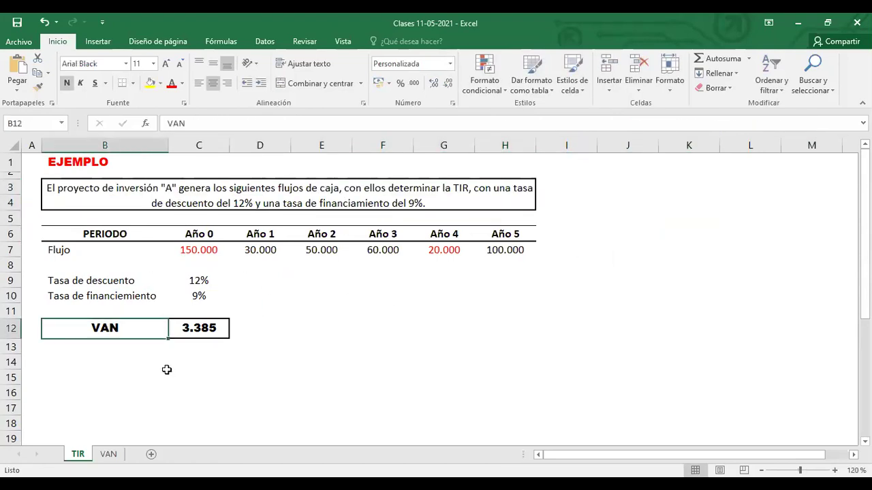
pyautogui.click(199, 328)
pyautogui.press('Delete')
pyautogui.click(109, 331)
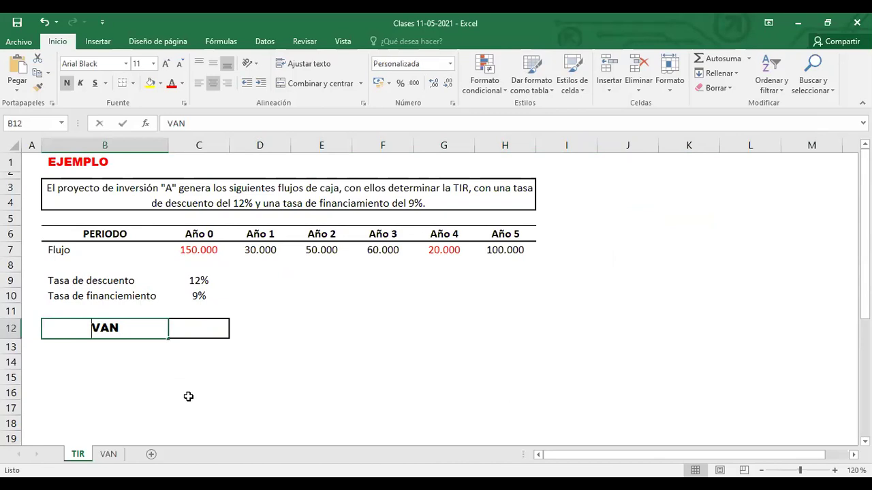
pyautogui.write('TIR')
pyautogui.press('Return')
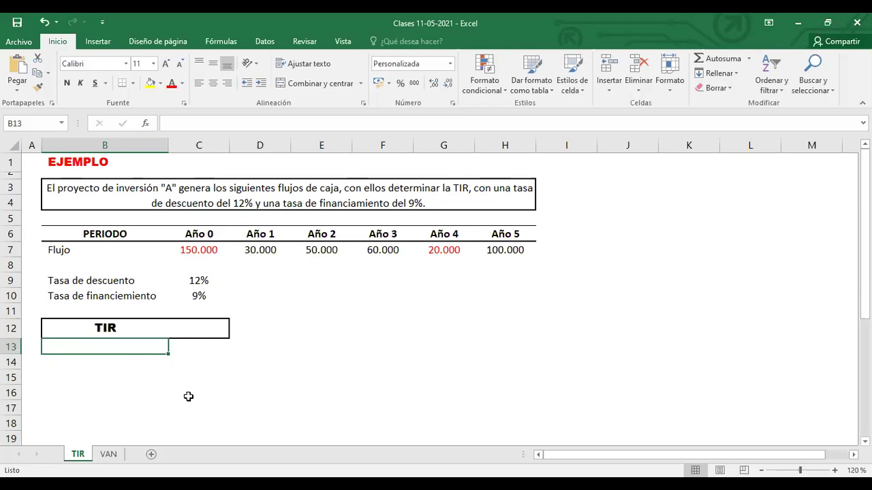
# - Calculate the internal rate of return of the cash flows in C12 with the formula =TIR(C7:H7)
pyautogui.press('Up')
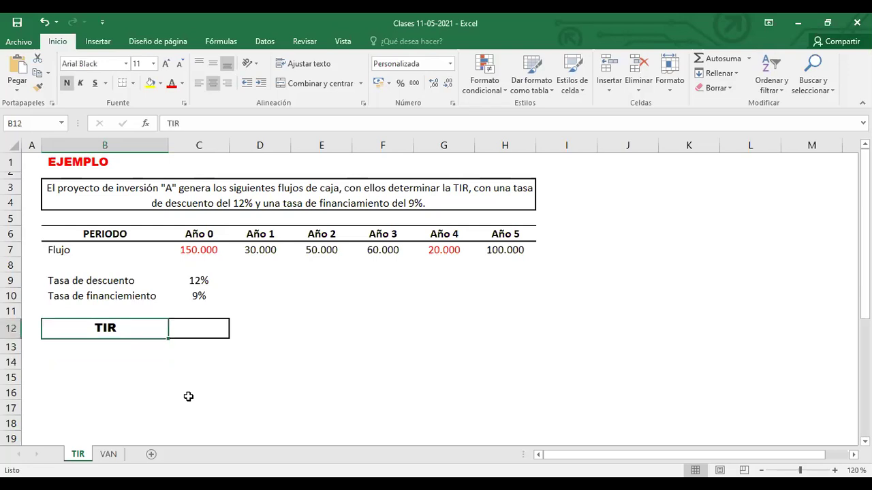
pyautogui.press('Right')
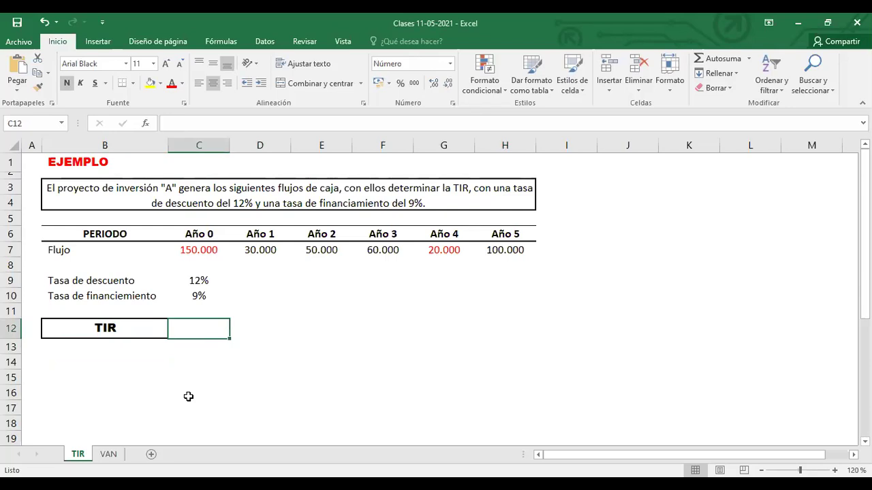
pyautogui.moveTo(196, 248); pyautogui.dragTo(493, 249)
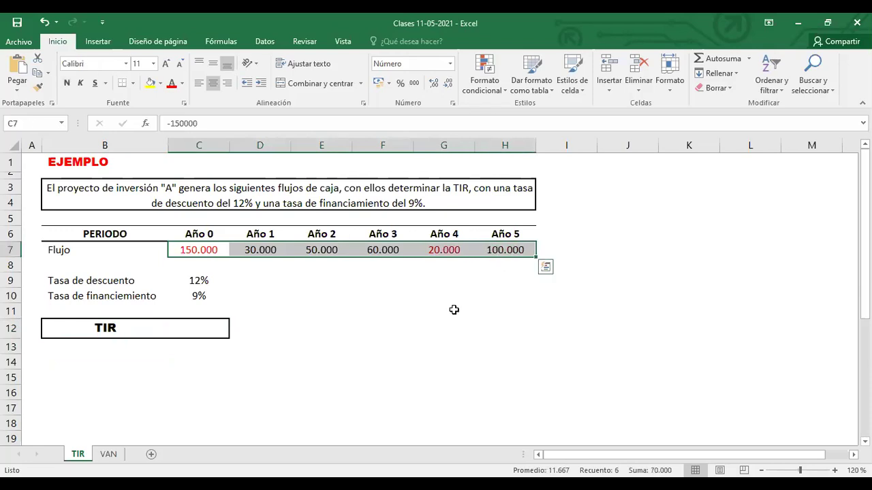
pyautogui.click(411, 314)
pyautogui.click(202, 329)
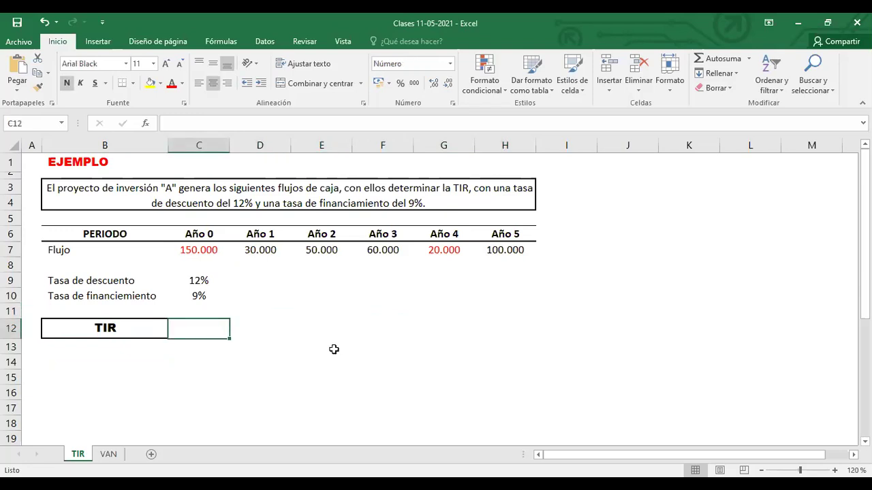
pyautogui.write('=')
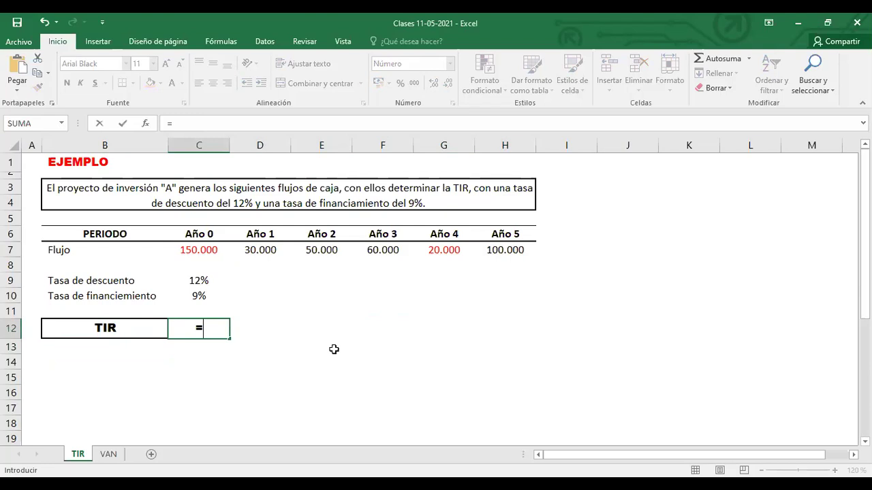
pyautogui.write('TIR')
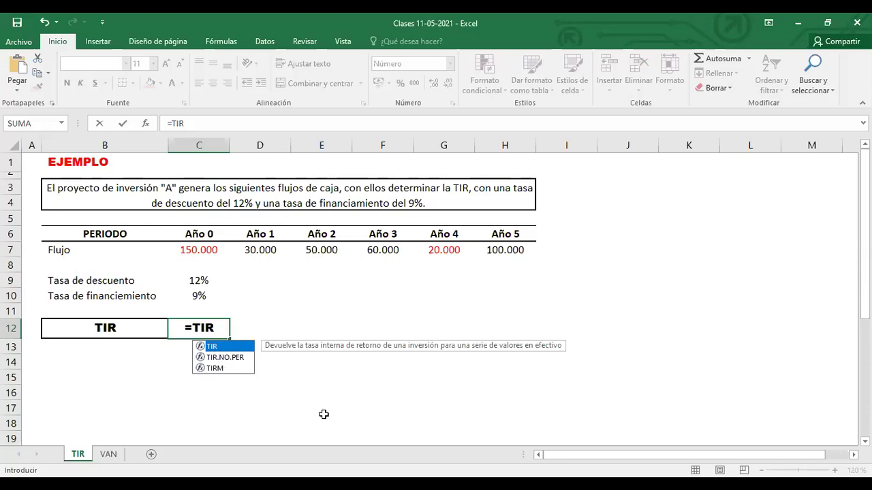
pyautogui.write('(')
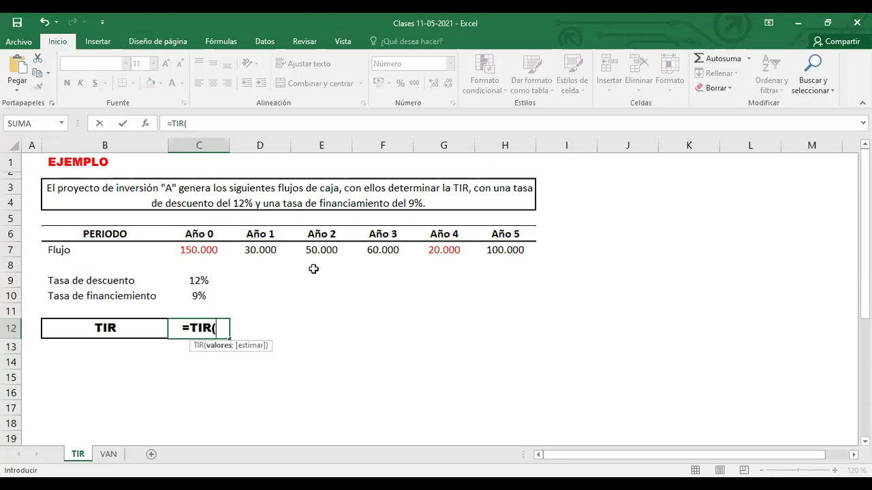
pyautogui.click(207, 253)
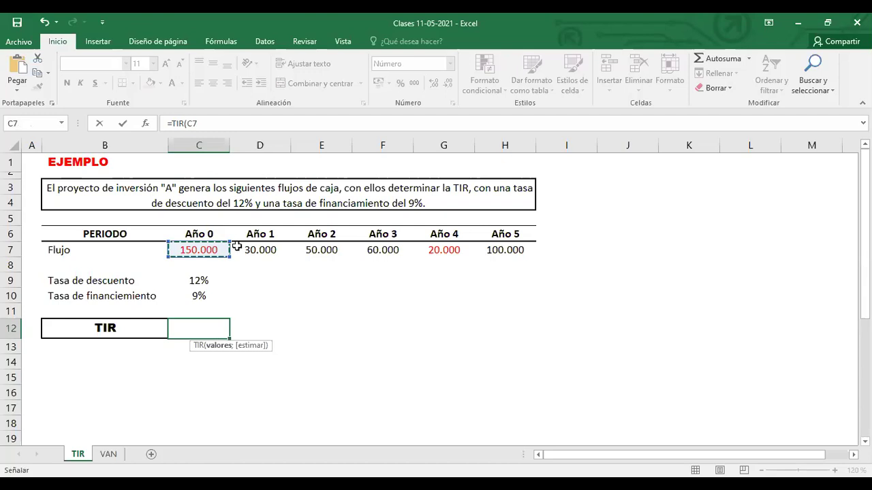
pyautogui.hotkey('ctrl', 'shift', 'Right')
pyautogui.write(')')
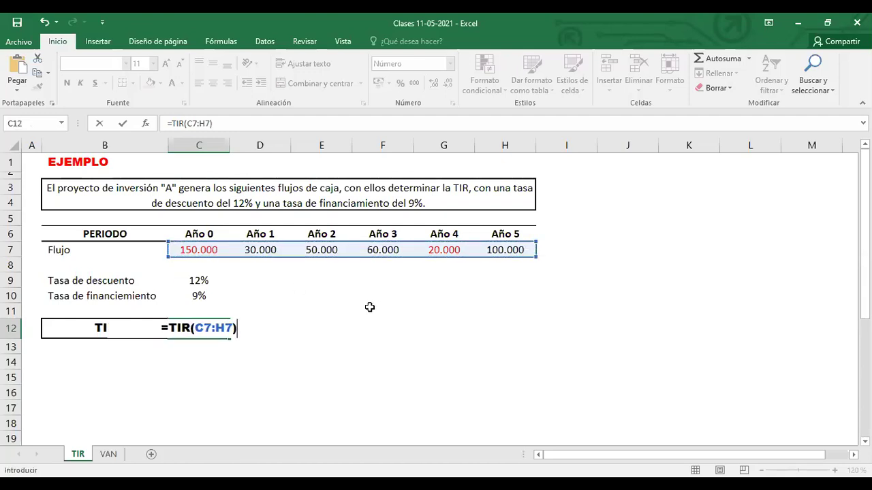
pyautogui.press('Return')
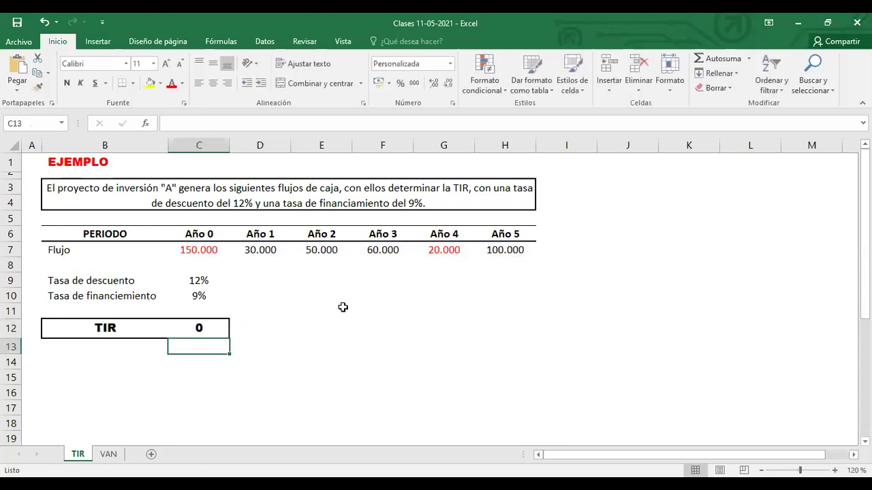
# - Format the TIR result in C12 to show two decimal places
pyautogui.click(208, 332)
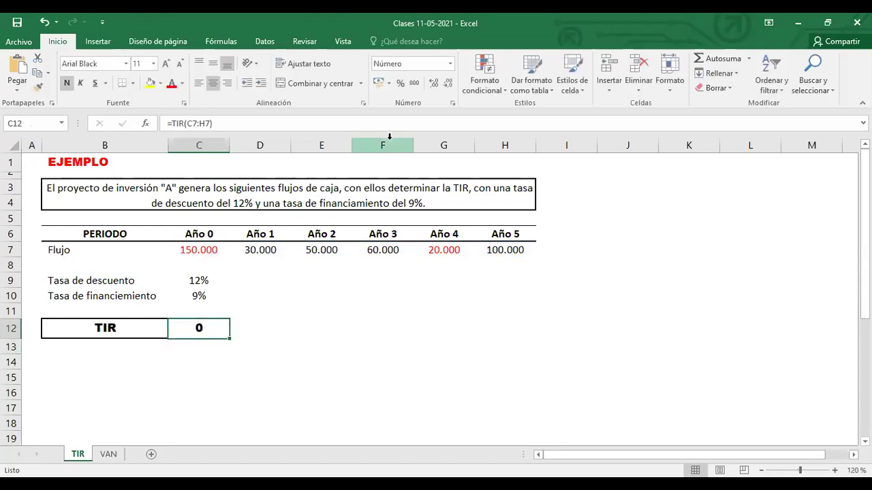
pyautogui.click(436, 89)
pyautogui.click(436, 89)
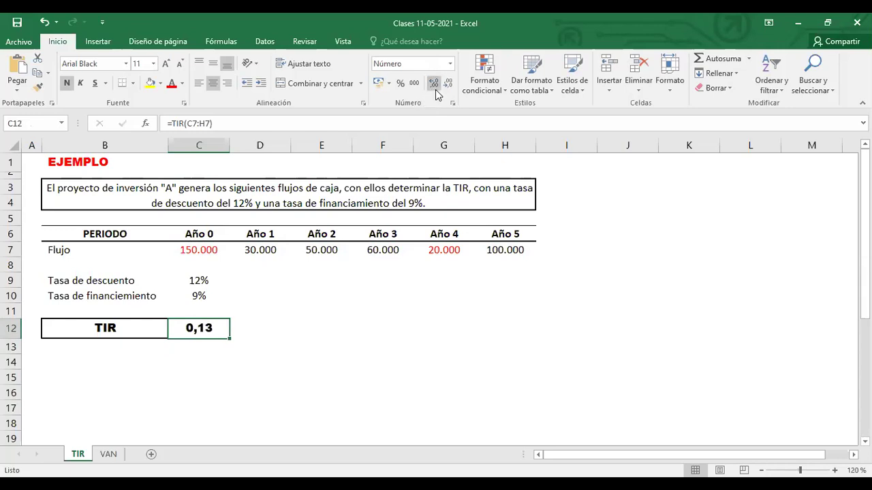
# - Format the TIR result in C12 as a percentage with two decimal places
pyautogui.click(401, 84)
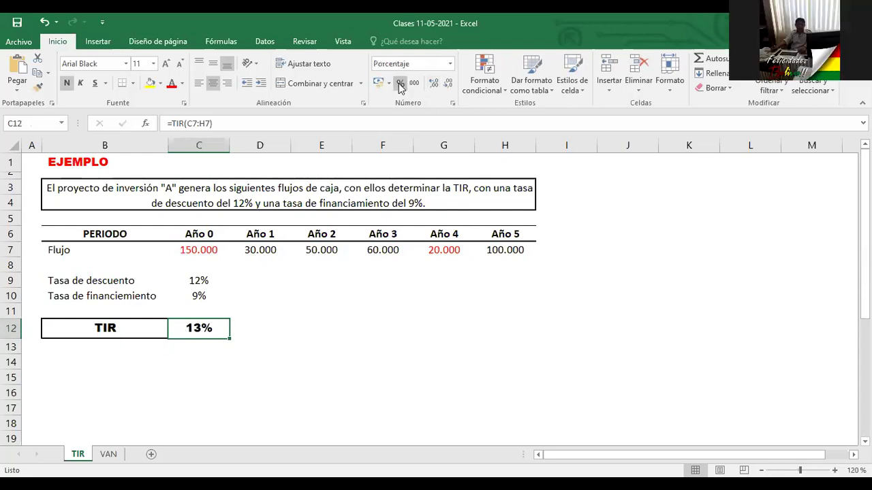
pyautogui.click(435, 89)
pyautogui.click(436, 90)
pyautogui.click(292, 348)
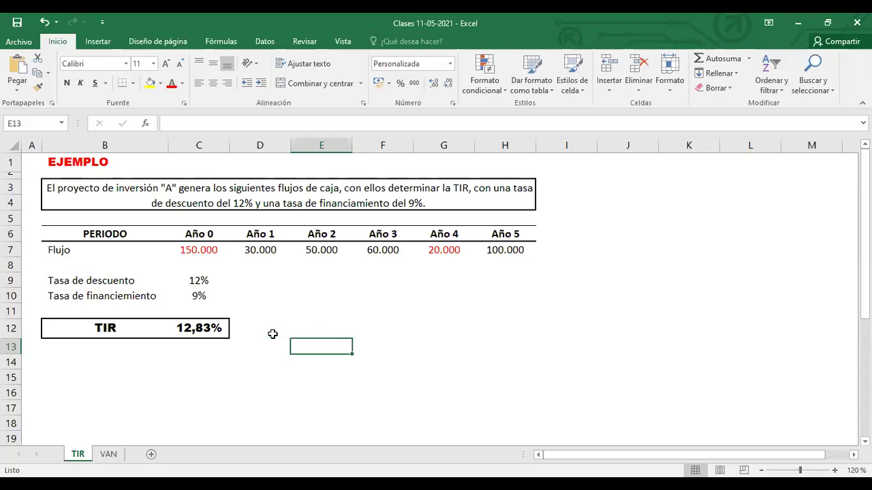
# - Copy the TIR result from C12 and paste only its value into the discount rate cell C9 of the VAN sheet
pyautogui.click(224, 325)
pyautogui.hotkey('ctrl', 'c')
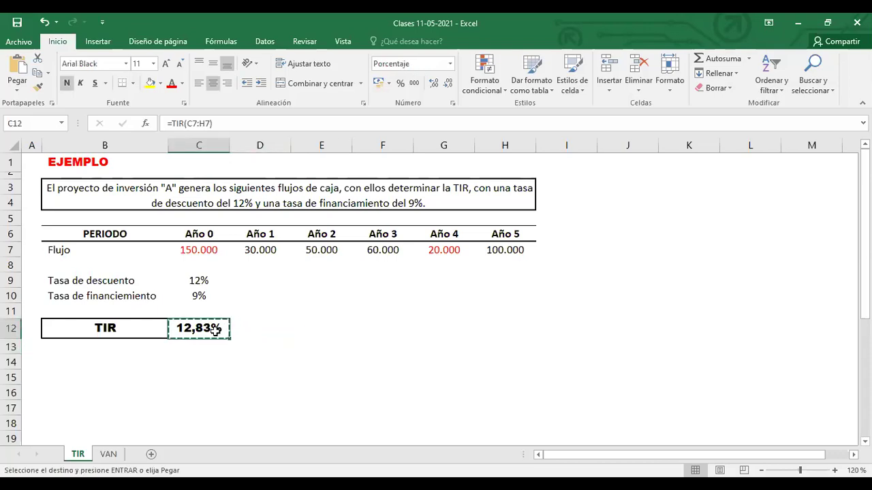
pyautogui.click(108, 454)
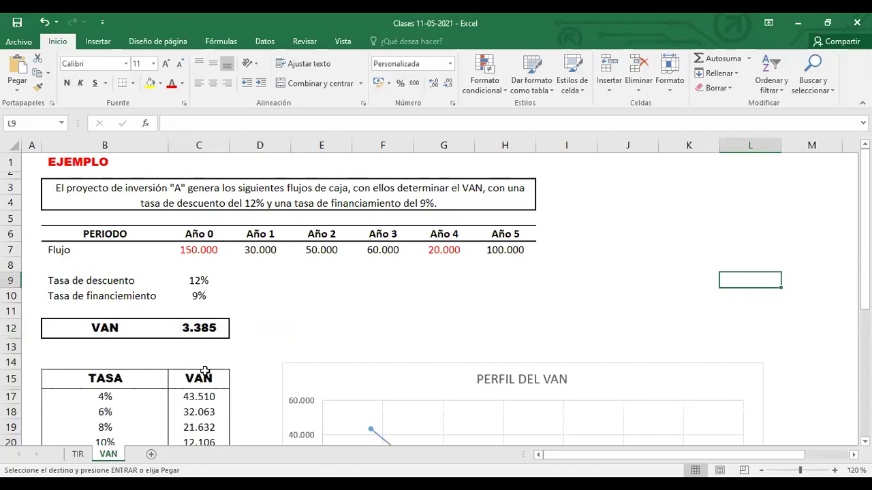
pyautogui.click(199, 280)
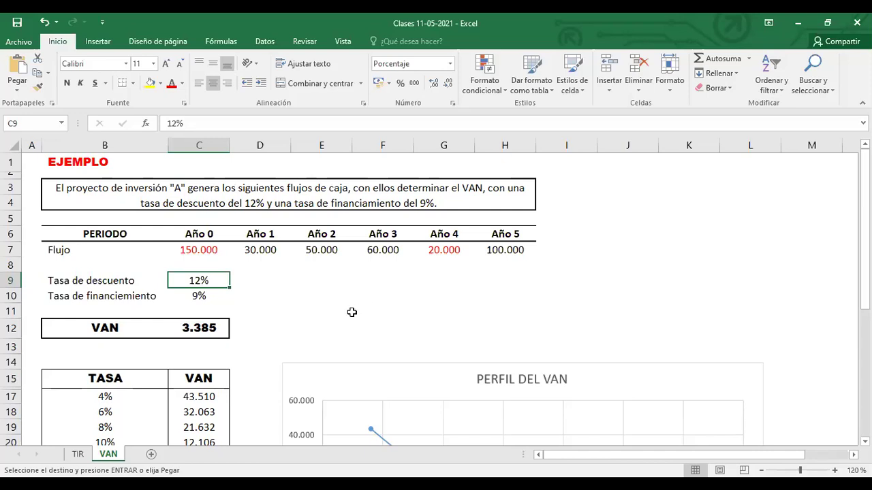
pyautogui.hotkey('ctrl', 'v')
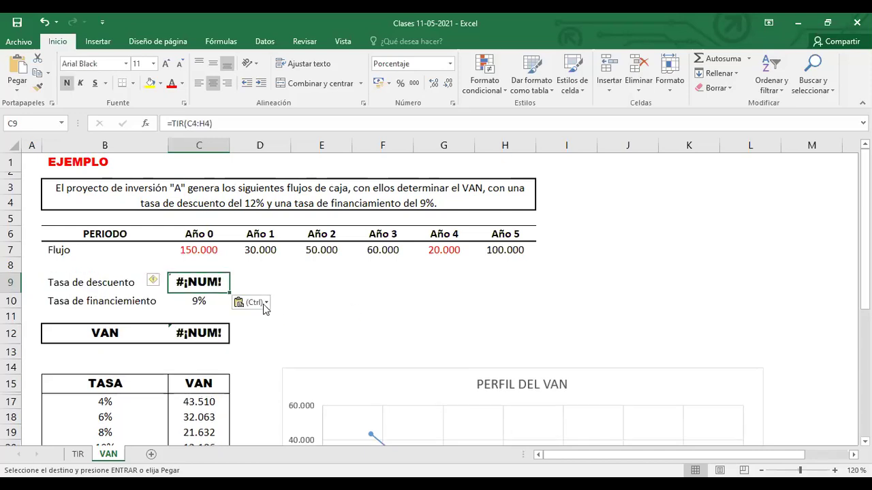
pyautogui.hotkey('ctrl', 'z')
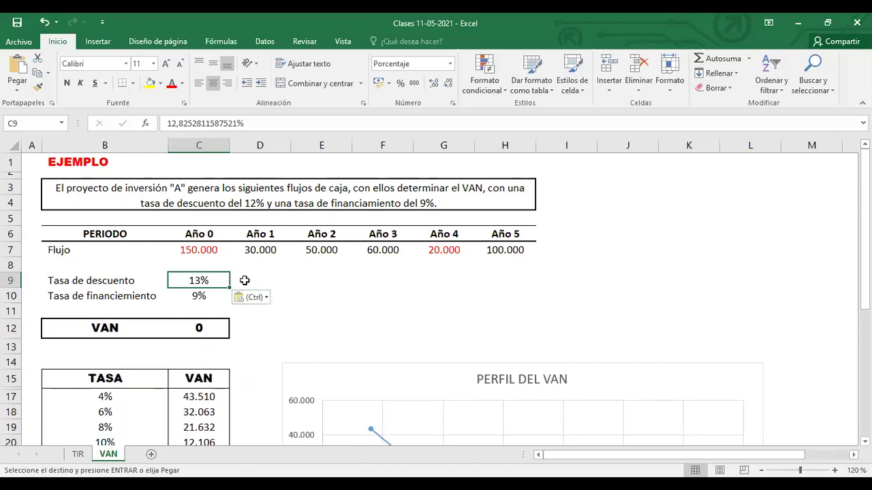
# - Show the discount rate in C9 with two decimals, check the VAN formula in C12, and undo the last decimal increase
pyautogui.click(434, 83)
pyautogui.click(433, 83)
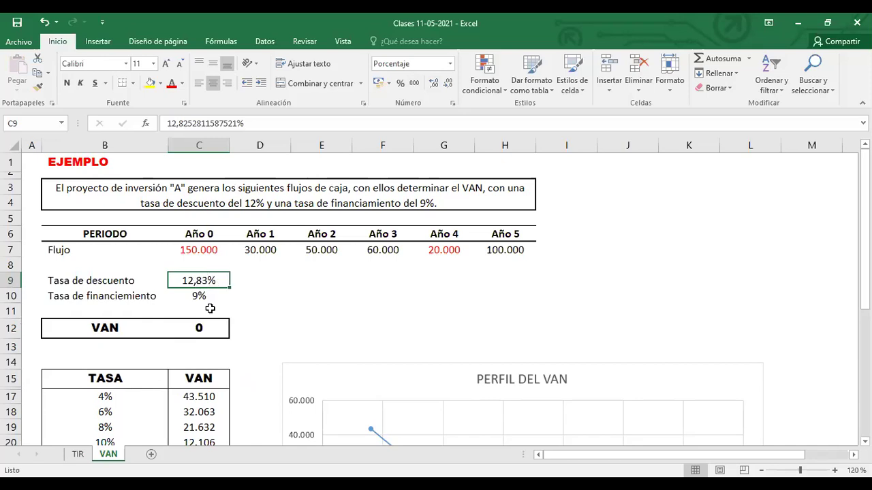
pyautogui.press('Down')
pyautogui.press('Down')
pyautogui.press('Down')
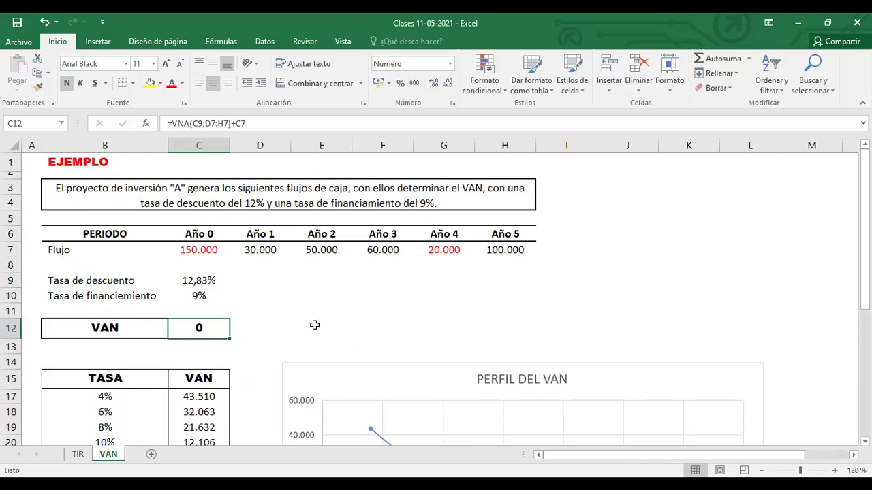
pyautogui.hotkey('ctrl', 'z')
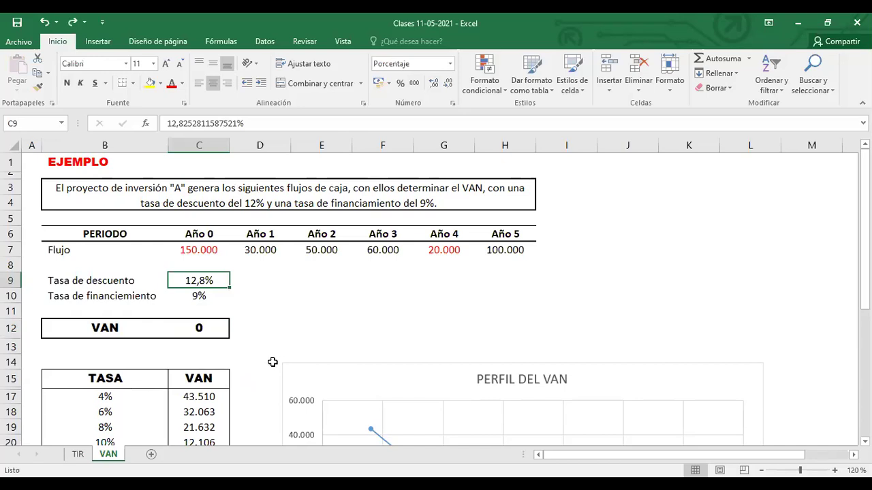
# - Make the rate and VAN cells B32:C32 below the VAN table bold
pyautogui.scroll(-8, 274, 361)
pyautogui.click(208, 258)
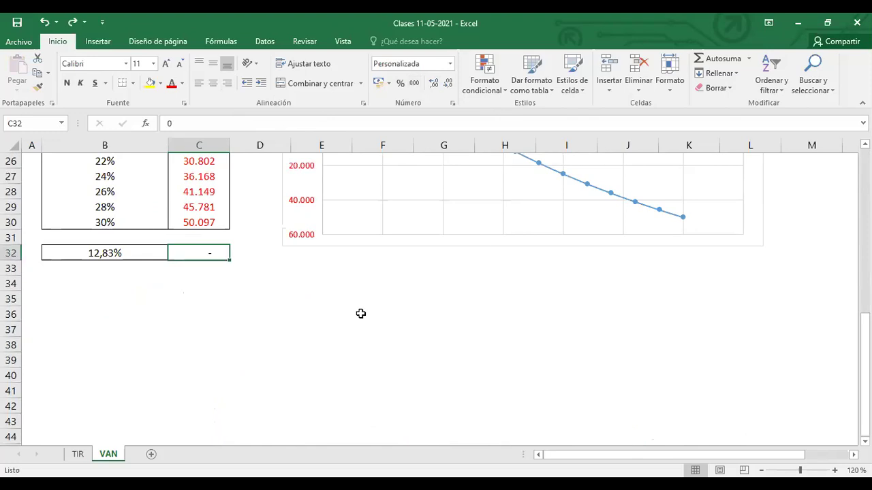
pyautogui.click(123, 253)
pyautogui.moveTo(122, 252); pyautogui.dragTo(209, 249)
pyautogui.hotkey('ctrl', 'n')
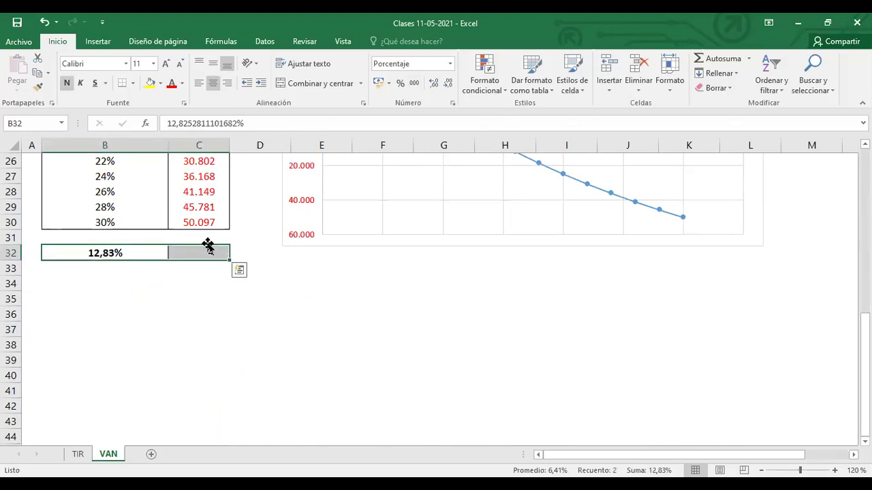
pyautogui.click(174, 345)
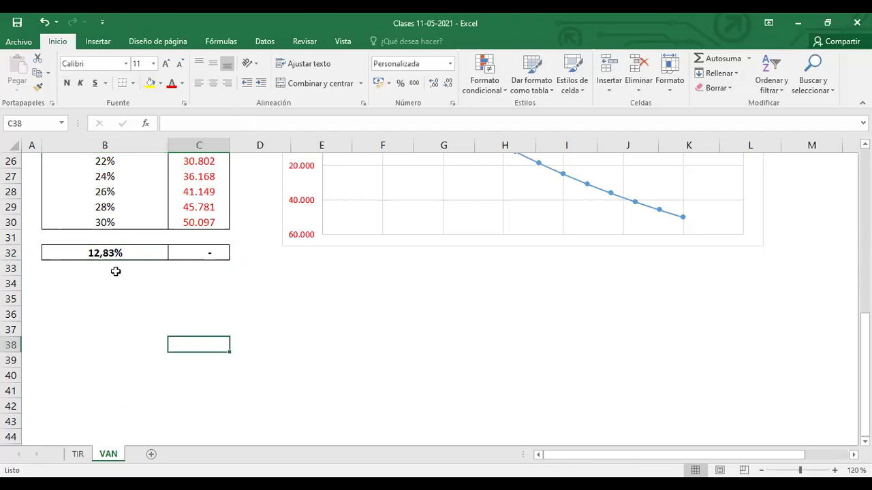
# - Draw a horizontal arrow about 1.15 cm long beside the TIR result, in D12 of the TIR sheet
pyautogui.click(84, 457)
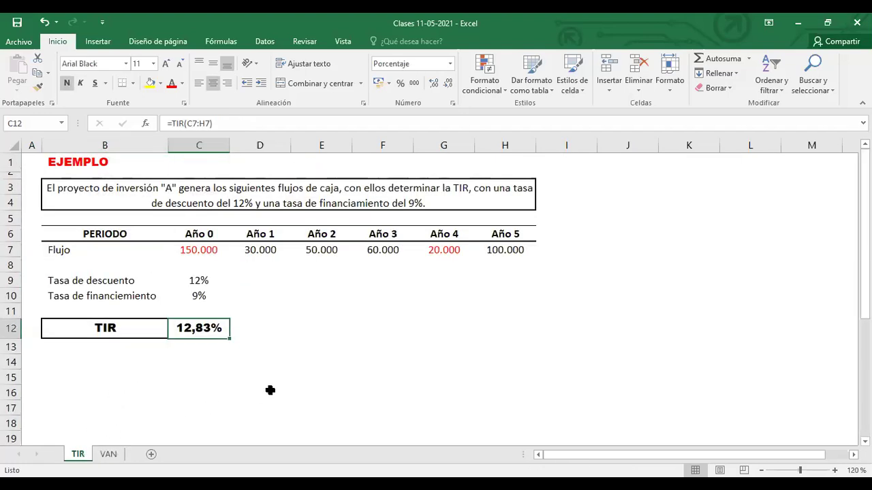
pyautogui.click(276, 359)
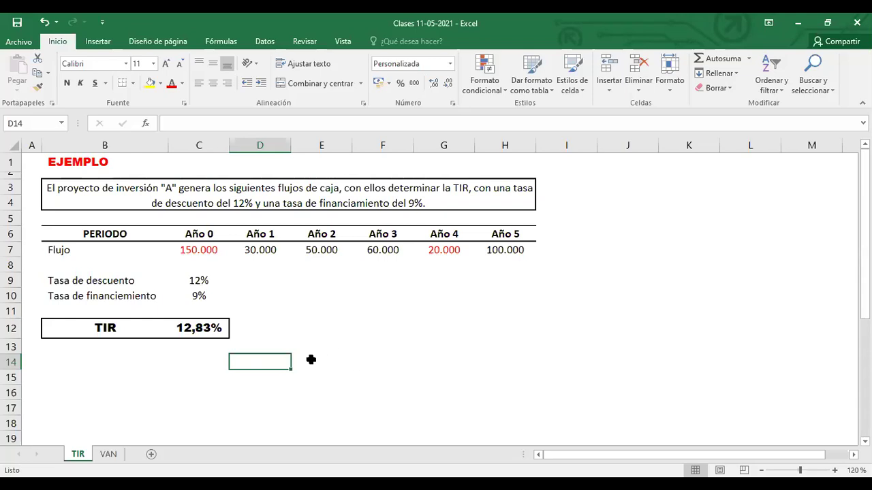
pyautogui.click(289, 329)
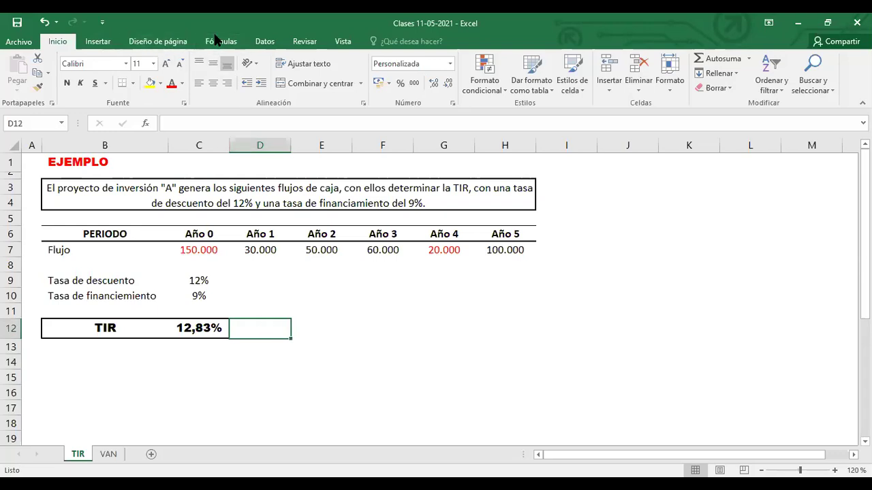
pyautogui.click(98, 42)
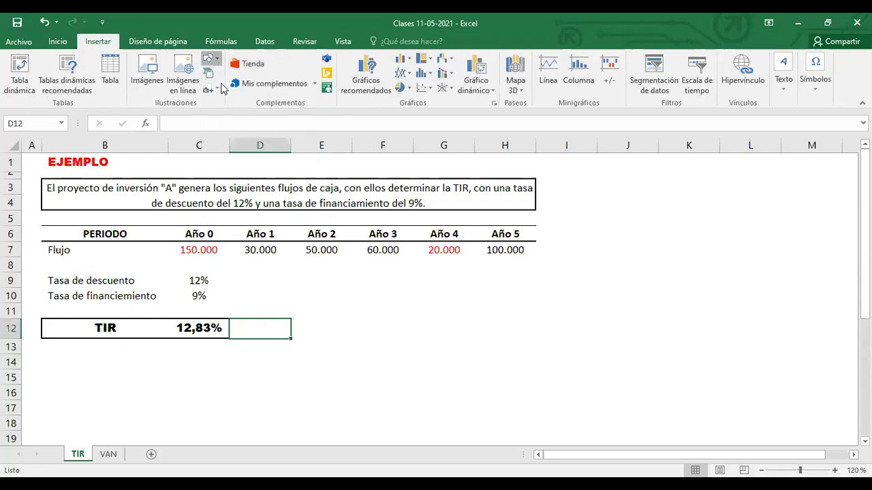
pyautogui.click(213, 59)
pyautogui.click(235, 89)
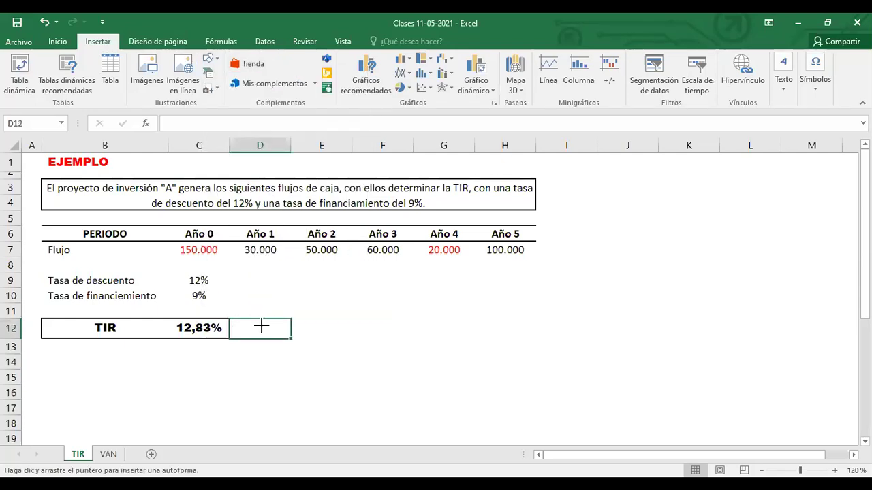
pyautogui.moveTo(267, 327); pyautogui.dragTo(270, 326)
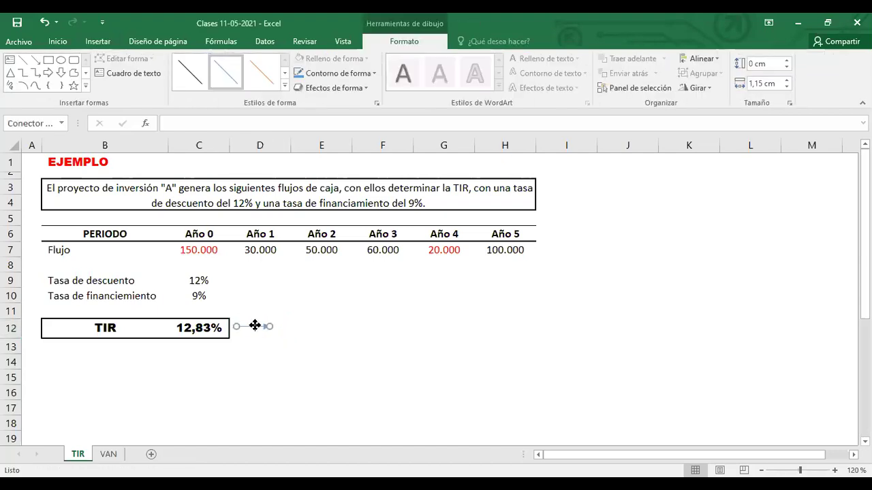
# - Apply an orange preset line style to the arrow in D12 and set its outline colour to red
pyautogui.click(285, 87)
pyautogui.click(202, 182)
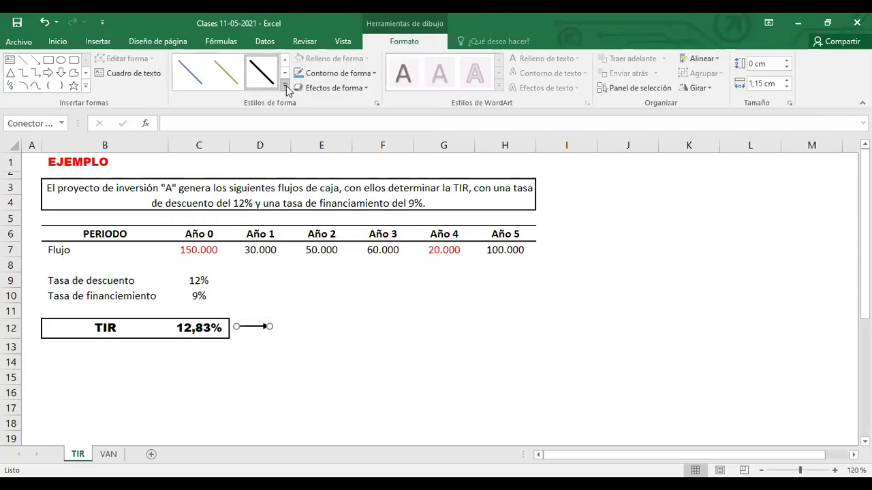
pyautogui.click(287, 90)
pyautogui.click(268, 184)
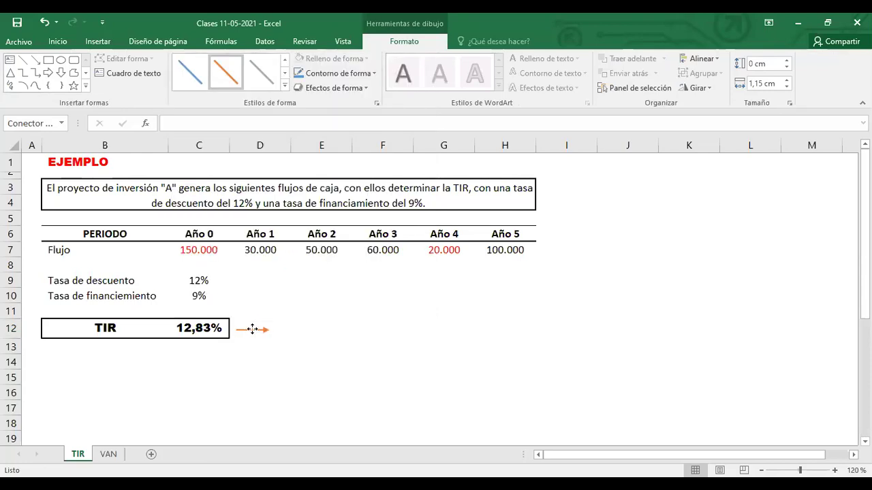
pyautogui.click(374, 74)
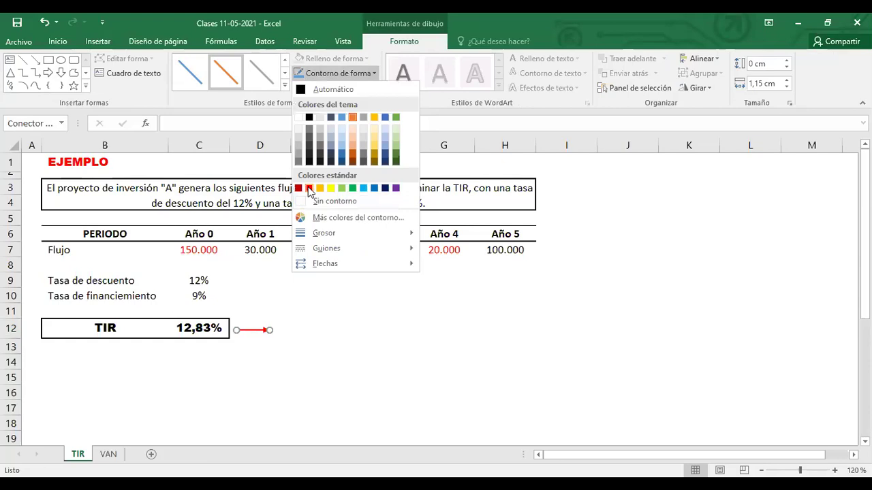
pyautogui.click(309, 188)
pyautogui.click(293, 328)
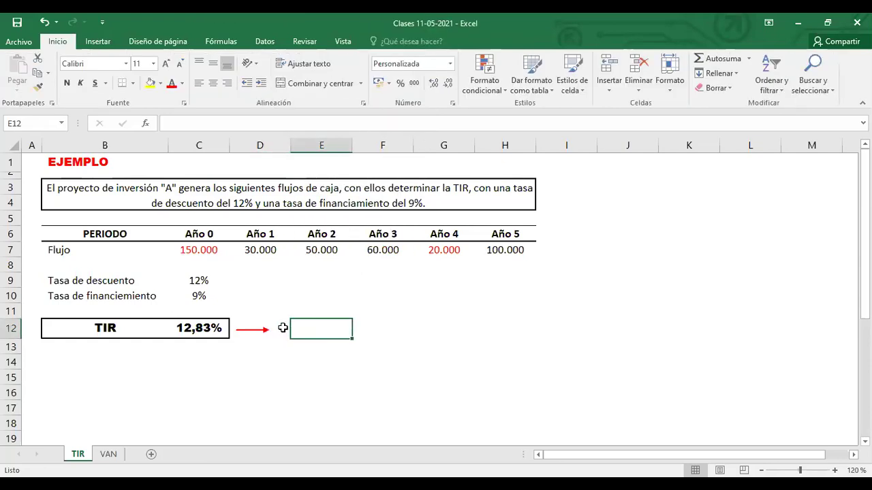
# - Copy the TIR formula from C12 into E12 and turn it into the text =TIR(Flujo de caja)
pyautogui.click(199, 329)
pyautogui.hotkey('ctrl', 'c')
pyautogui.click(326, 337)
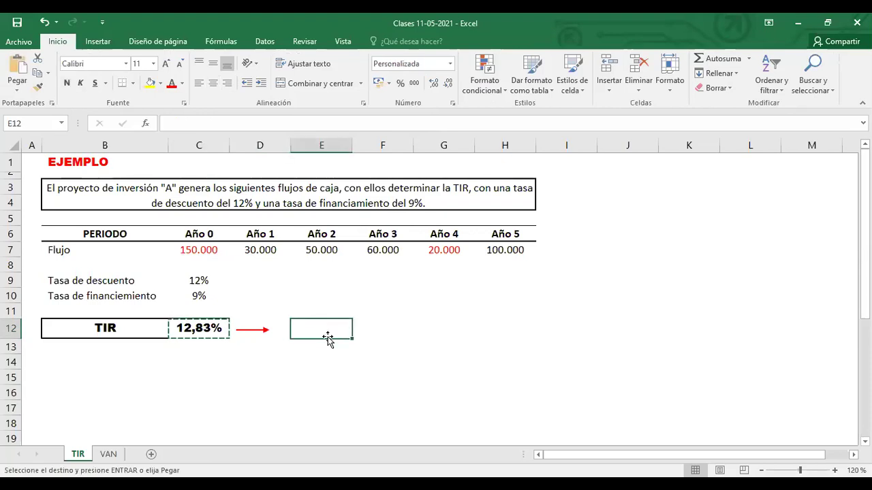
pyautogui.hotkey('ctrl', 'v')
pyautogui.press('F2')
pyautogui.press('Home')
pyautogui.moveTo(319, 328); pyautogui.dragTo(358, 328)
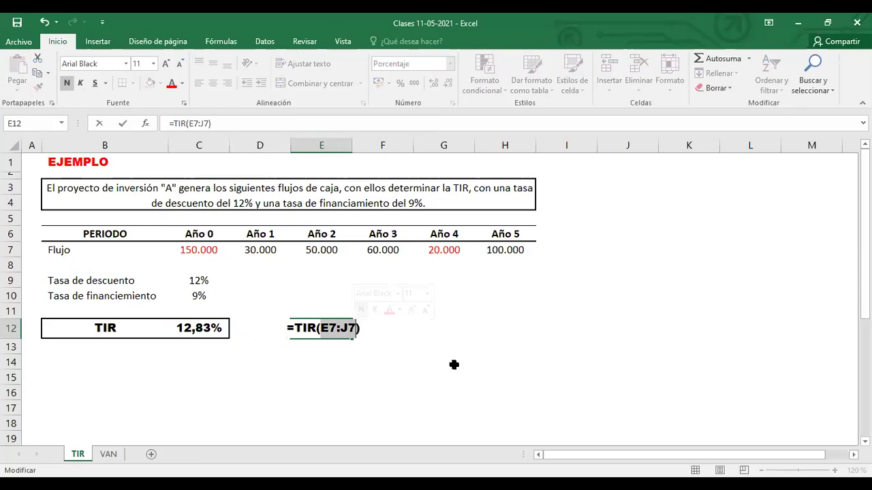
pyautogui.write('Flujo de caja')
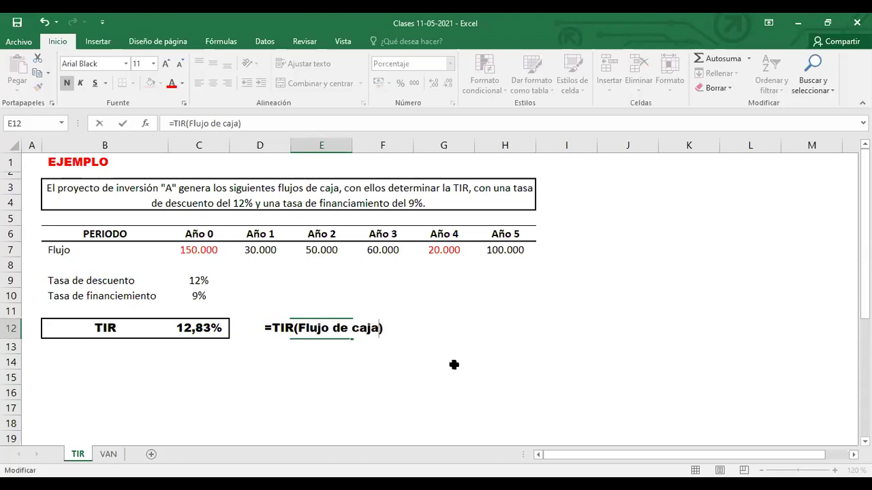
# - Change the text in E12 to the plural form =TIR(Flujos de cajas)
pyautogui.press('Left')
pyautogui.press('Left')
pyautogui.press('Left')
pyautogui.press('Left')
pyautogui.press('Left')
pyautogui.press('Left')
pyautogui.press('Left')
pyautogui.press('Left')
pyautogui.press('Left')
pyautogui.write('s')
pyautogui.press('Right')
pyautogui.press('Right')
pyautogui.press('Right')
pyautogui.press('Right')
pyautogui.press('Right')
pyautogui.press('Right')
pyautogui.press('Right')
pyautogui.press('Right')
pyautogui.write('s')
pyautogui.click(463, 334)
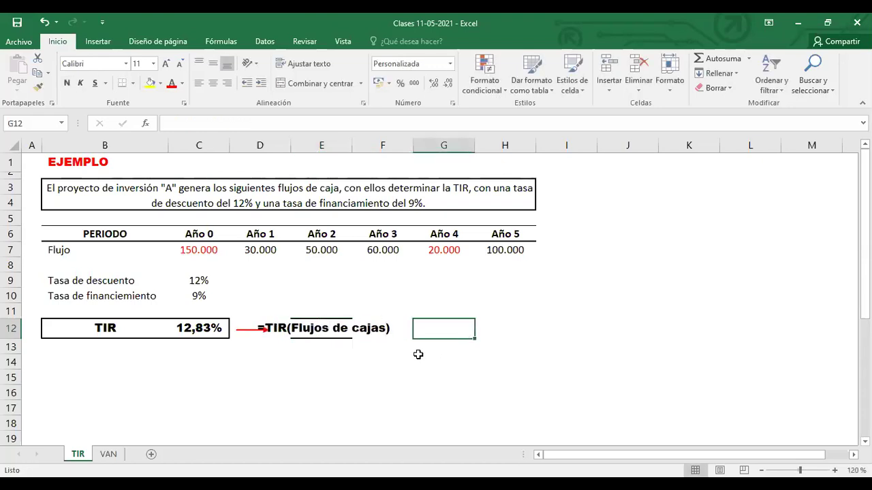
# - Left-align the formula text in E12 and remove the cell's borders
pyautogui.click(319, 331)
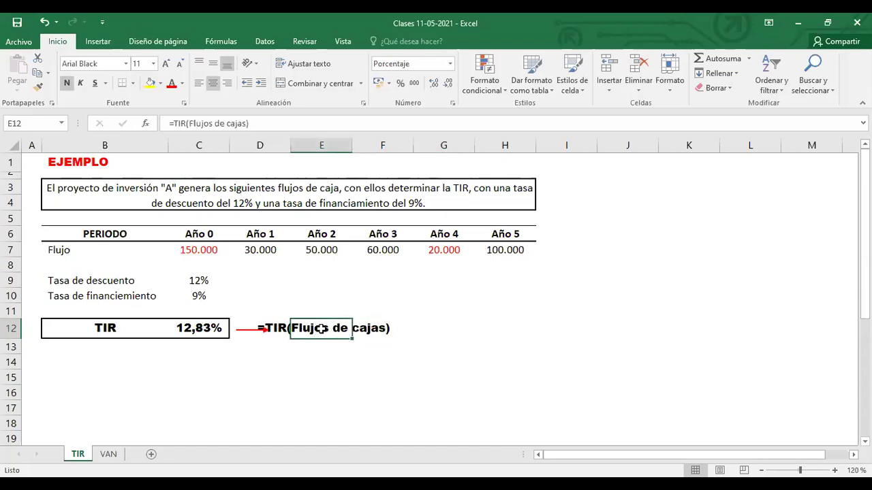
pyautogui.click(199, 85)
pyautogui.click(132, 83)
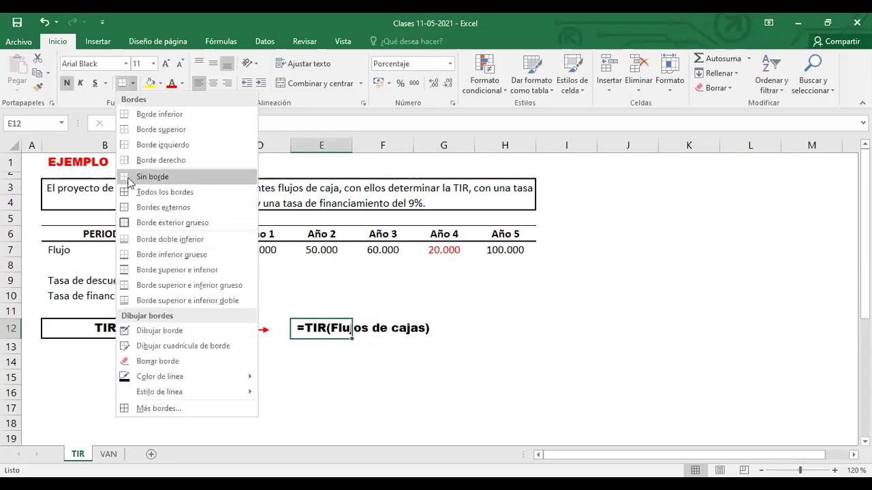
pyautogui.click(151, 177)
pyautogui.click(504, 294)
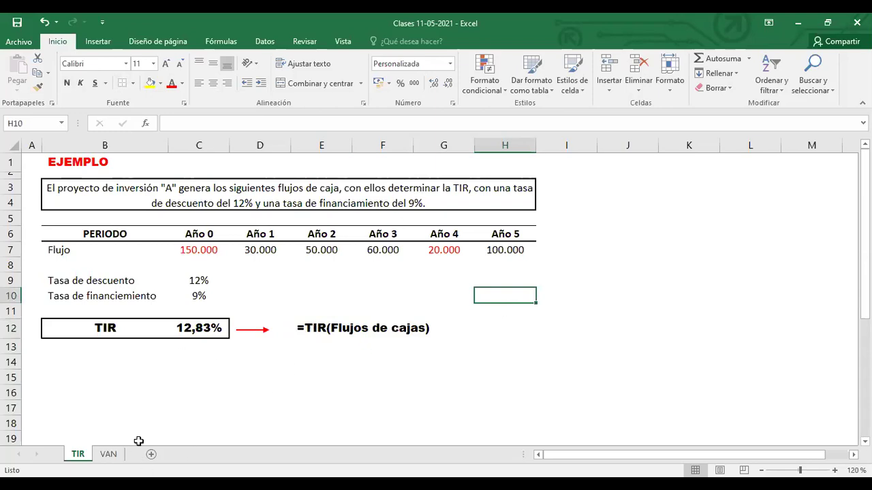
# - Copy the red arrow from the TIR sheet to the VAN sheet and place it in D12 beside the VAN result
pyautogui.click(109, 454)
pyautogui.scroll(8, 266, 298)
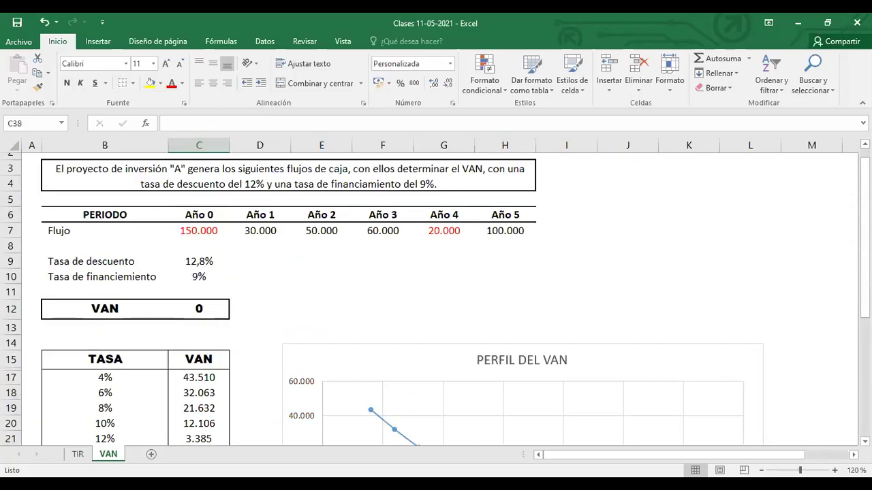
pyautogui.click(78, 454)
pyautogui.click(249, 331)
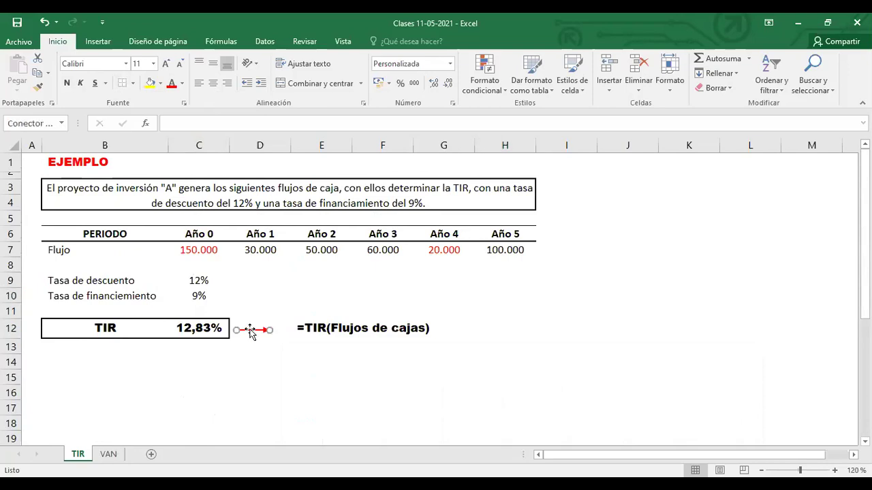
pyautogui.click(108, 454)
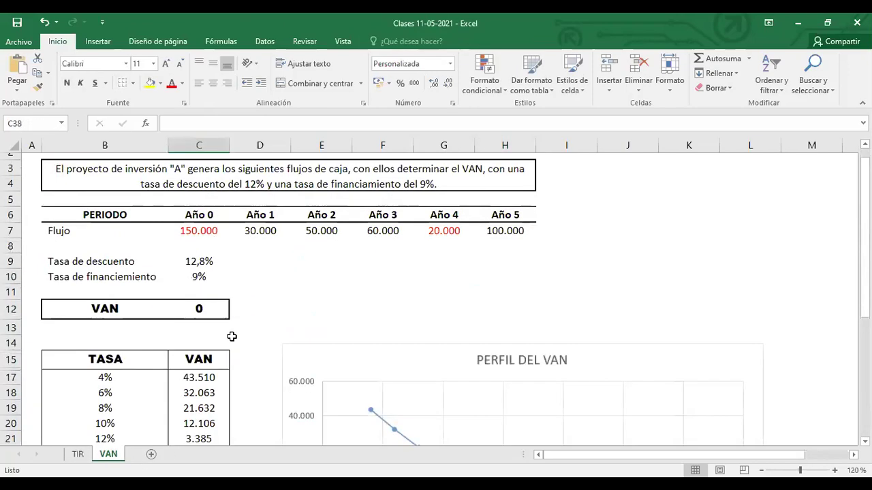
pyautogui.click(245, 309)
pyautogui.hotkey('ctrl', 'c')
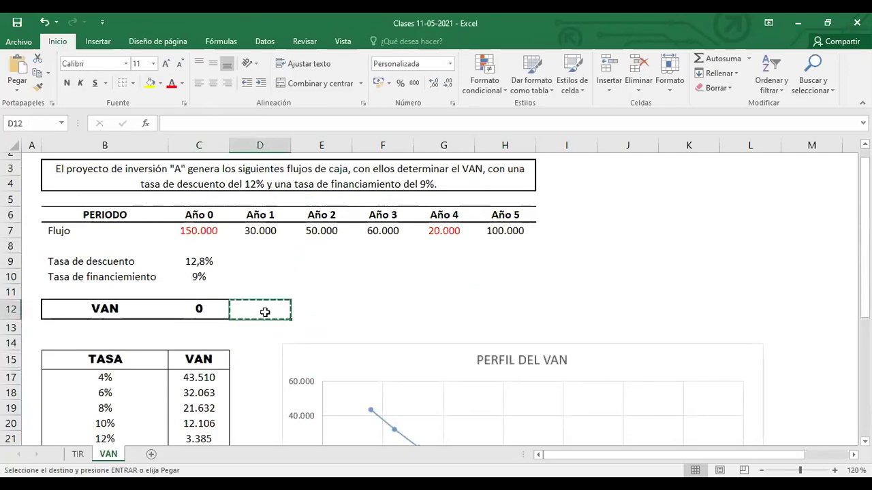
pyautogui.press('Escape')
pyautogui.click(78, 455)
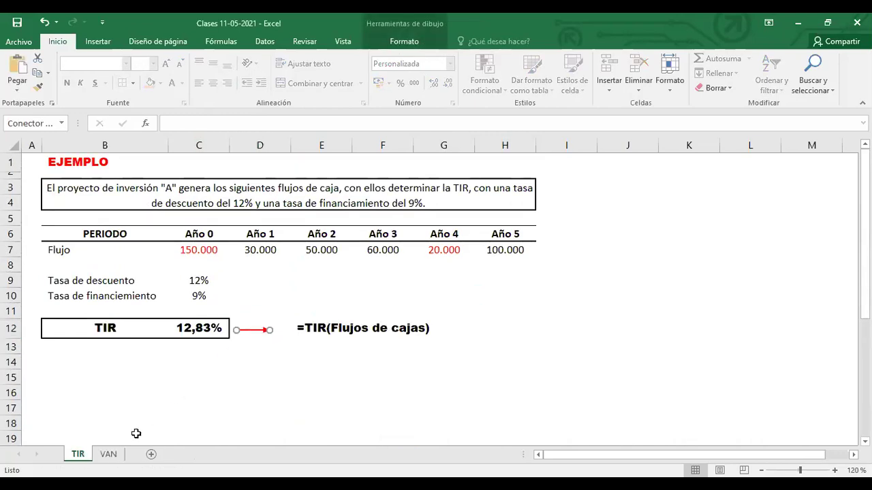
pyautogui.click(108, 454)
pyautogui.click(296, 298)
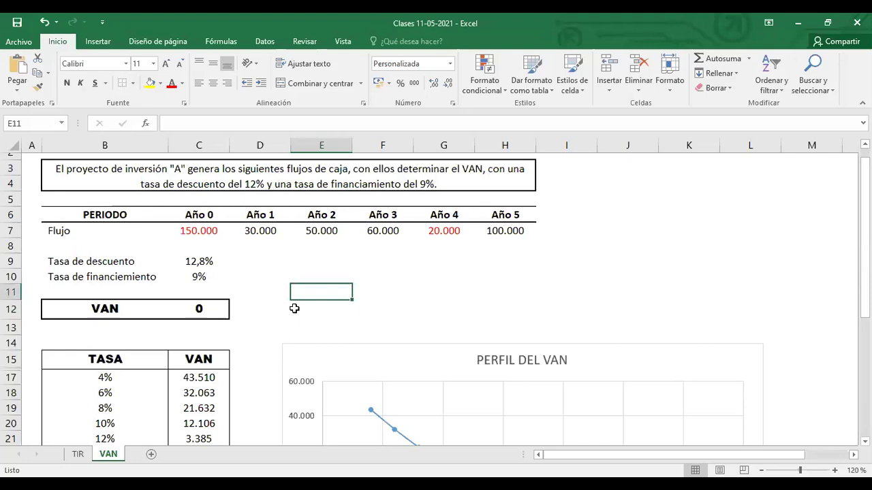
pyautogui.hotkey('ctrl', 'v')
pyautogui.moveTo(306, 287)
pyautogui.mouseDown()
pyautogui.moveTo(266, 311)
pyautogui.moveTo(249, 311)
pyautogui.mouseUp()
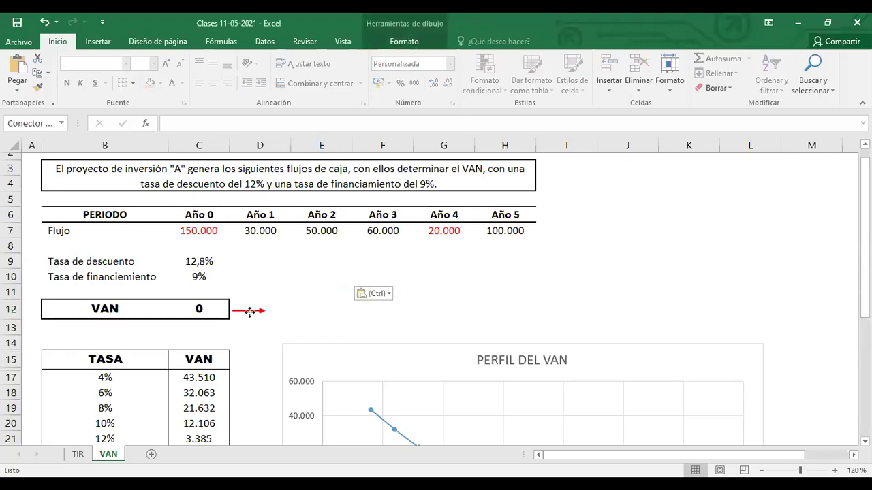
# - Set the discount rate in C9 of the VAN sheet to 12%
pyautogui.click(204, 307)
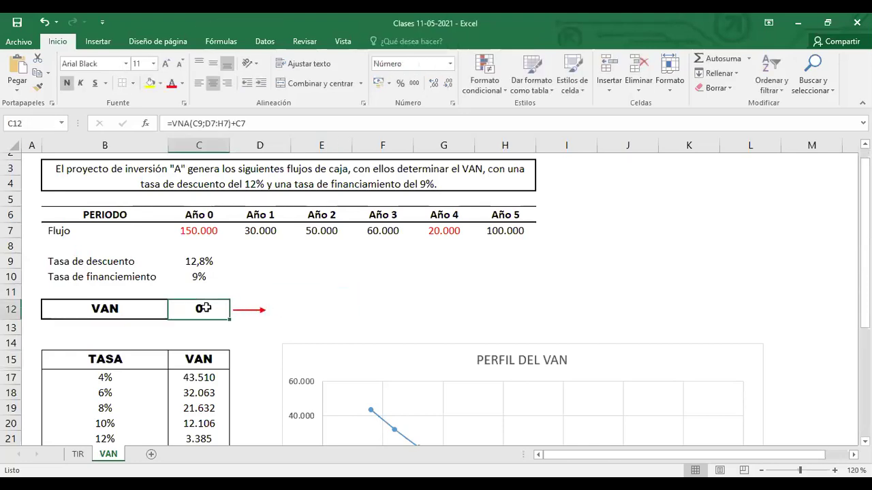
pyautogui.click(202, 266)
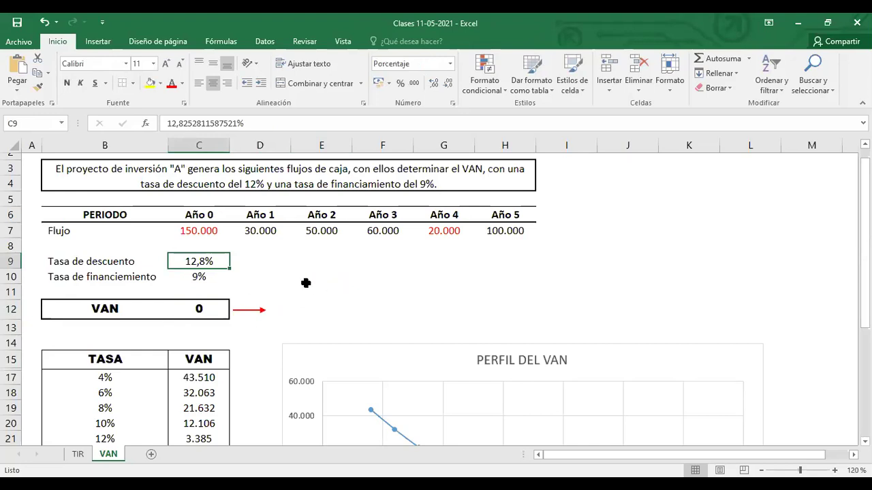
pyautogui.write('12')
pyautogui.press('Return')
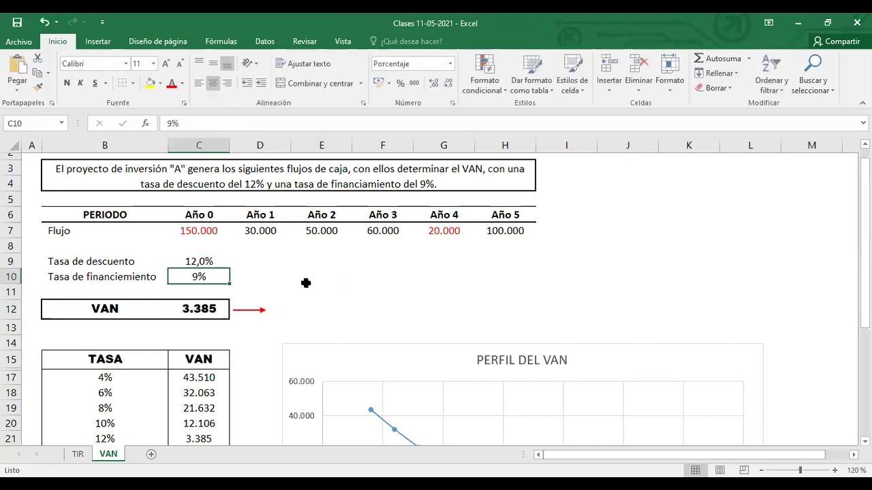
# - Extend the formula text in E12 of the TIR sheet to =TIR(Flujos de cajas incluido la inversión inicial)
pyautogui.click(288, 311)
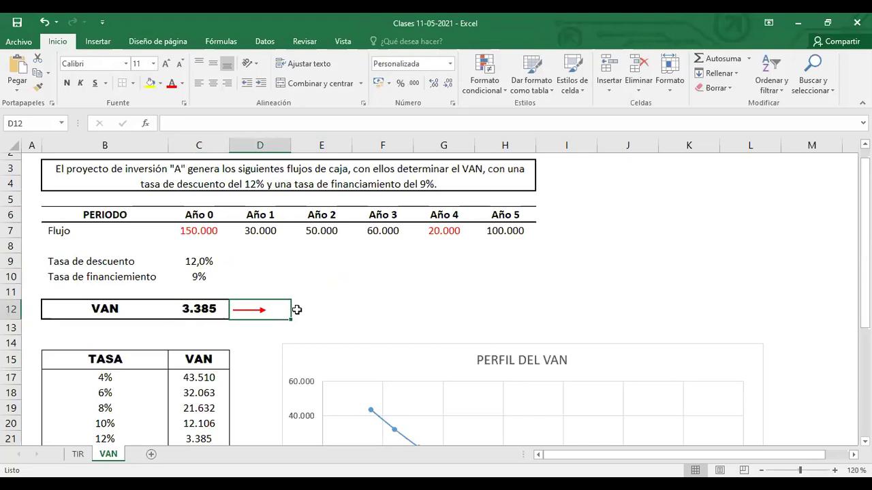
pyautogui.click(308, 313)
pyautogui.click(79, 455)
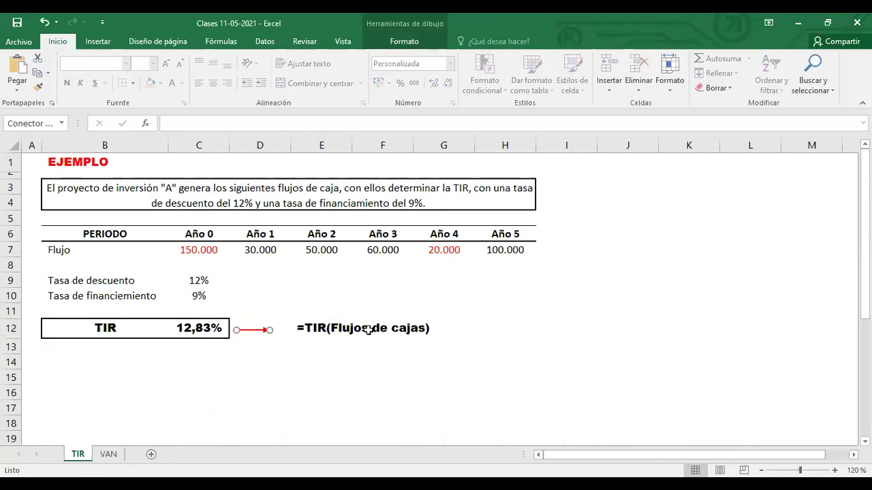
pyautogui.click(335, 329)
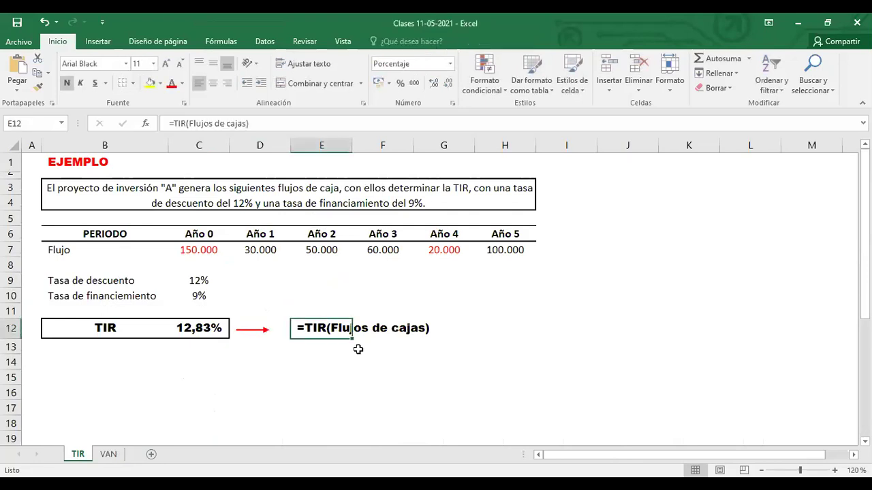
pyautogui.click(249, 125)
pyautogui.write('incluido')
pyautogui.write(' la')
pyautogui.write(' inversió')
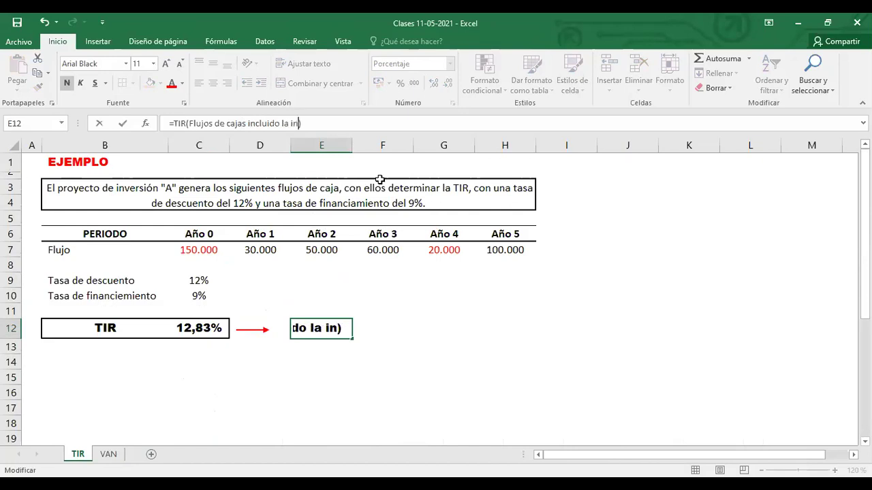
pyautogui.write('n inicial')
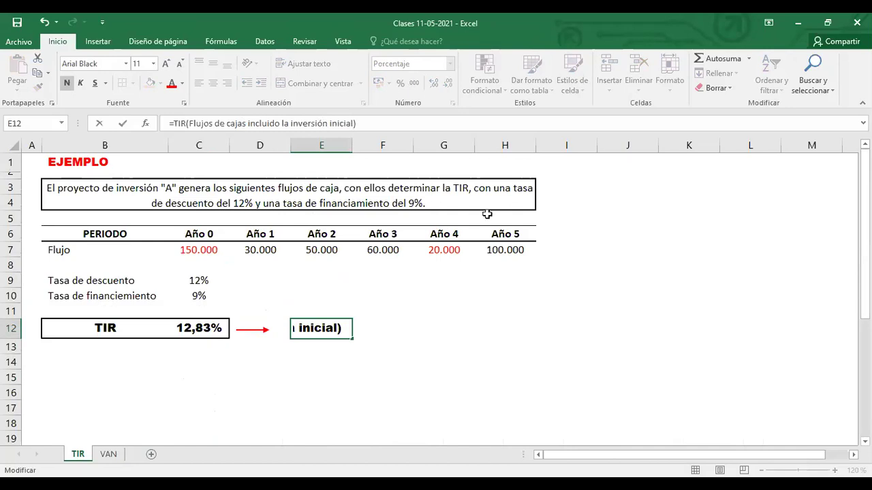
pyautogui.click(480, 332)
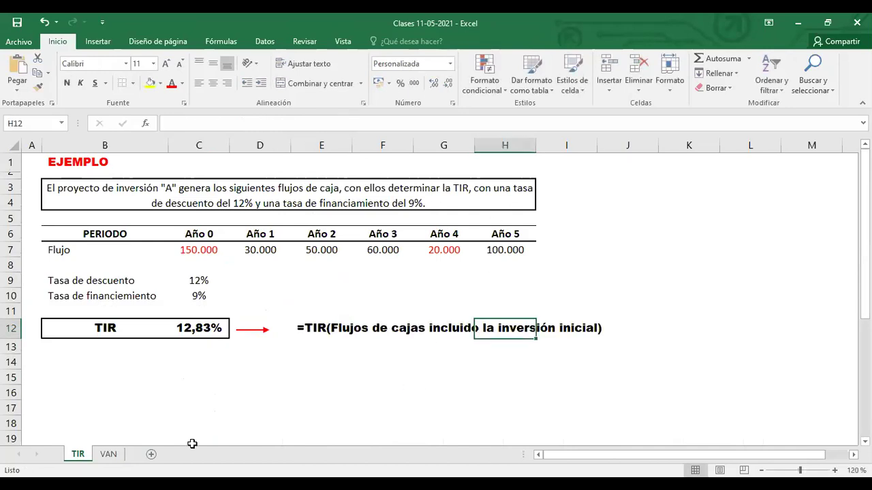
# - Copy the VAN formula from C12 into E12 on the VAN sheet
pyautogui.click(109, 455)
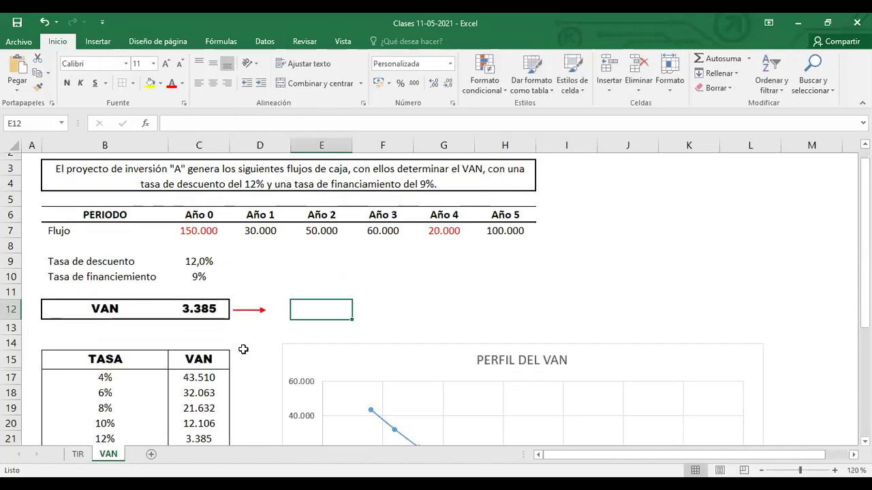
pyautogui.click(187, 308)
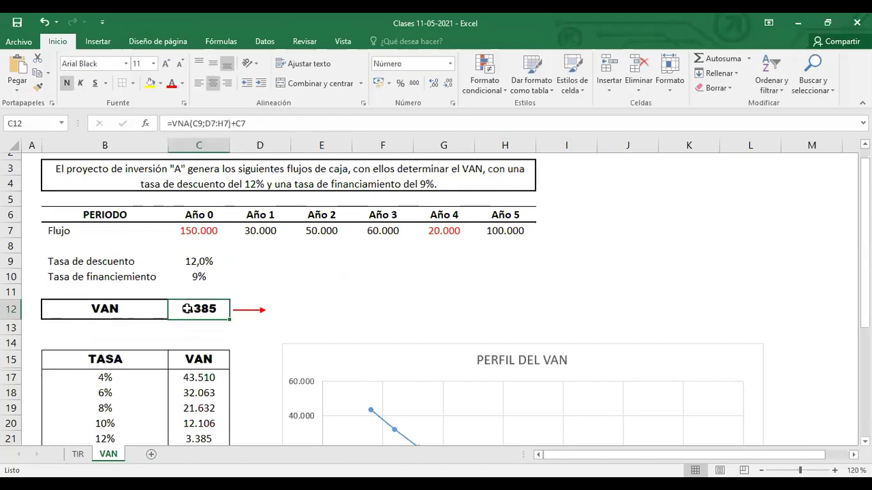
pyautogui.hotkey('ctrl', 'c')
pyautogui.click(306, 309)
pyautogui.hotkey('ctrl', 'v')
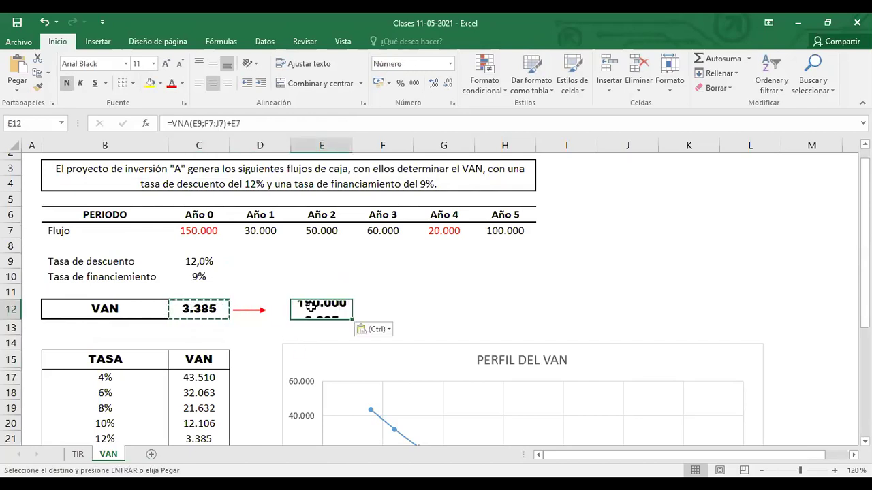
pyautogui.doubleClick(296, 308)
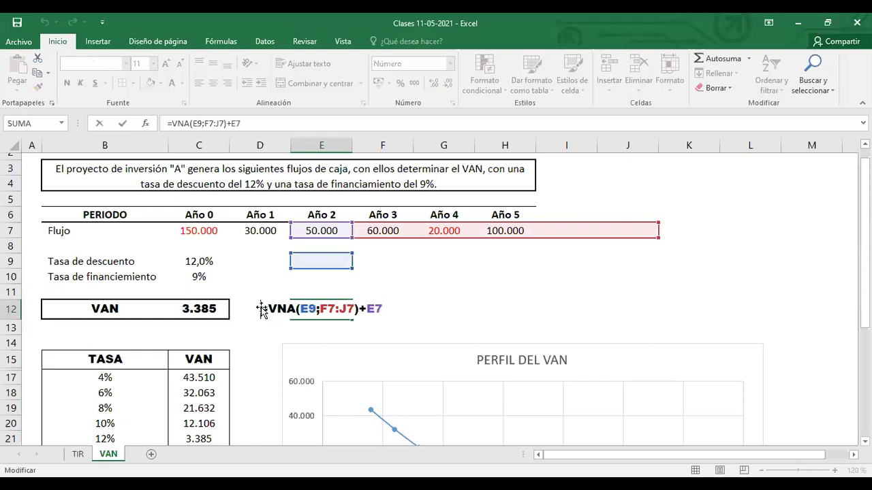
pyautogui.moveTo(301, 309); pyautogui.dragTo(337, 310)
pyautogui.write('Tasa de descuento')
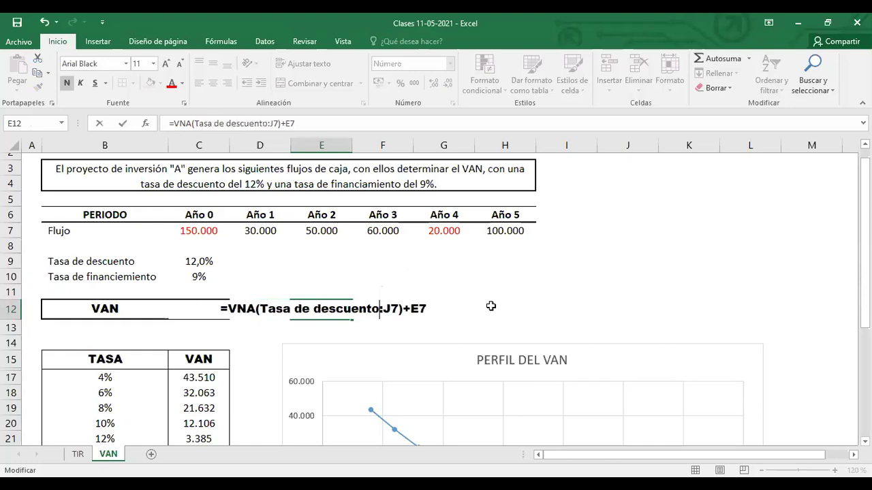
pyautogui.moveTo(384, 310); pyautogui.dragTo(397, 309)
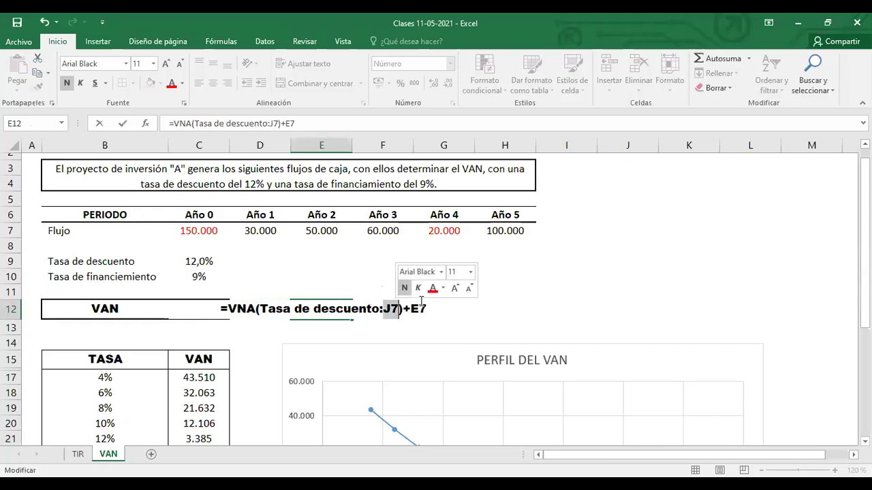
pyautogui.press('Escape')
pyautogui.click(511, 294)
pyautogui.click(210, 309)
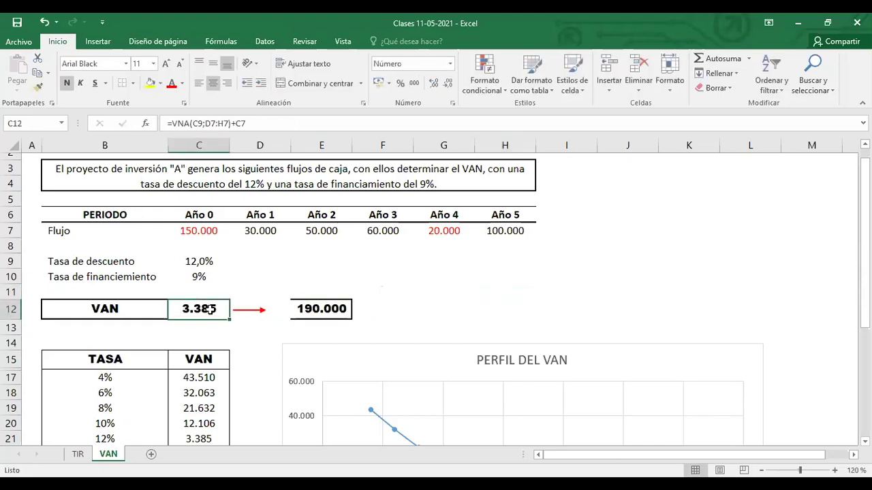
pyautogui.click(322, 311)
pyautogui.doubleClick(326, 313)
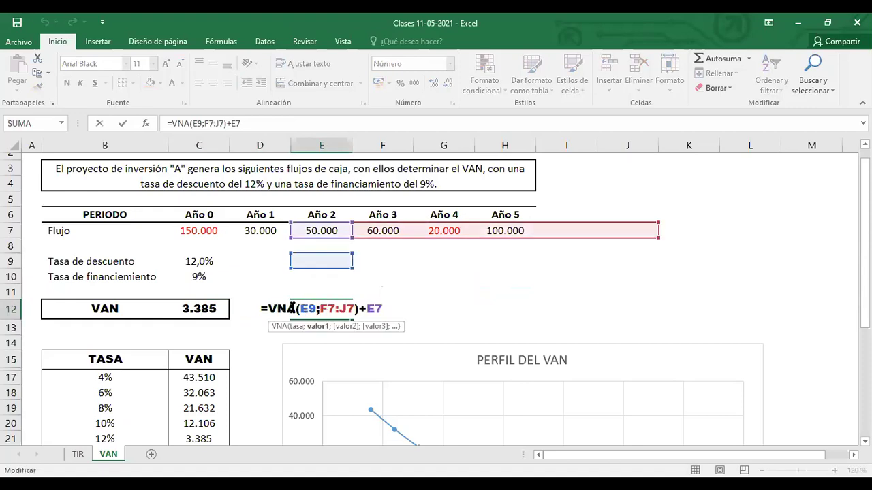
pyautogui.press('Escape')
# - Turn the formula in E12 into text and replace its rate reference E9 with Tasa de descuento
pyautogui.doubleClick(296, 308)
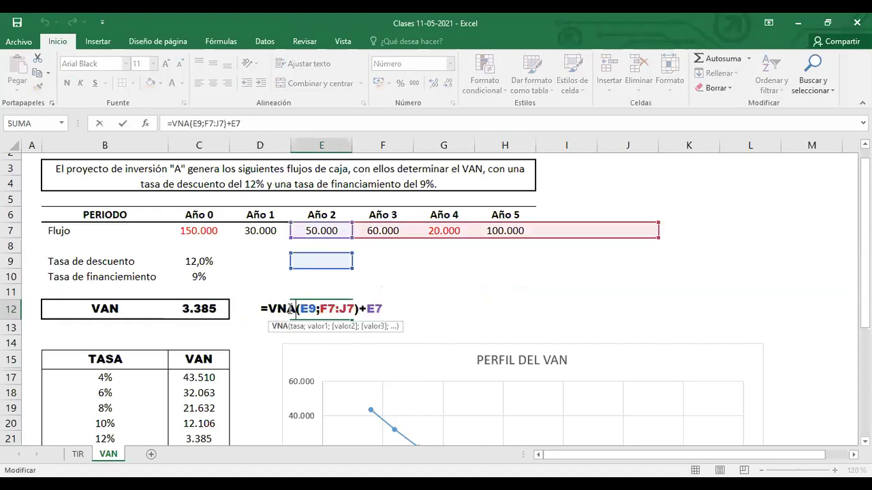
pyautogui.click(266, 310)
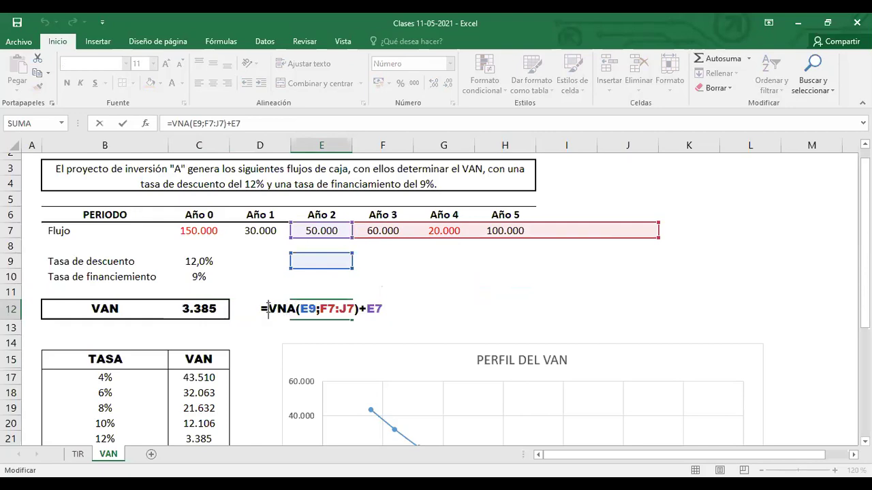
pyautogui.moveTo(302, 309); pyautogui.dragTo(320, 309)
pyautogui.write('Tasa d')
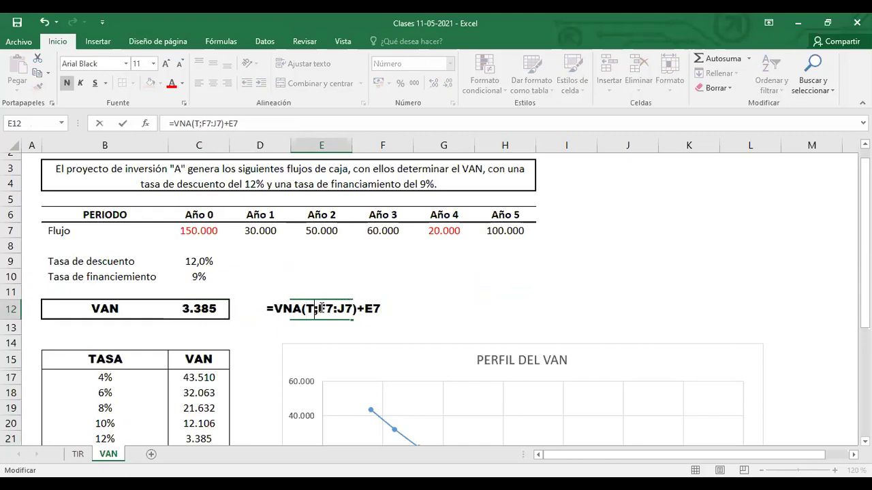
pyautogui.write('e descuento')
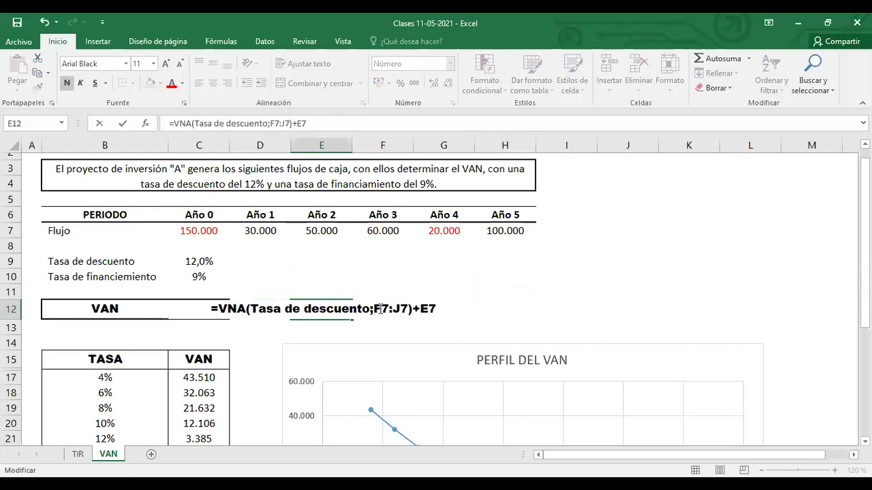
# - Replace the F7:J7 range in E12's formula text with Flujos de caja sin incluir la inversión inicial
pyautogui.moveTo(394, 308); pyautogui.dragTo(408, 308)
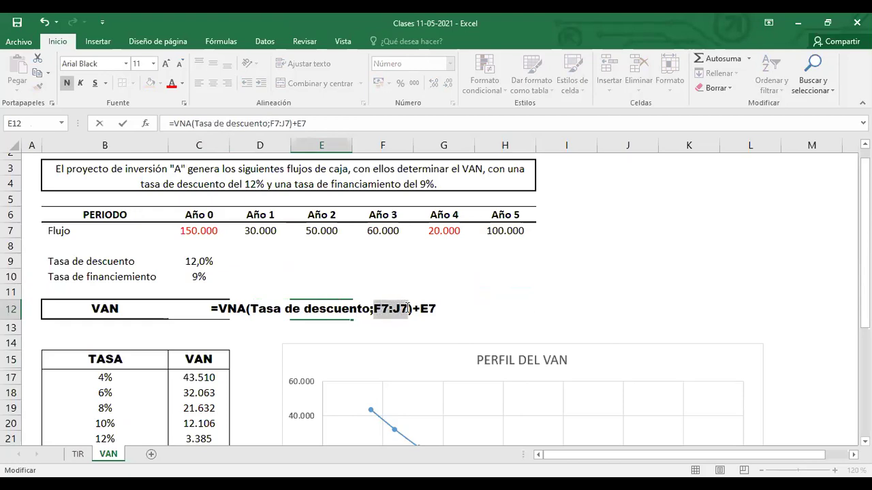
pyautogui.write('F')
pyautogui.write('lujo de')
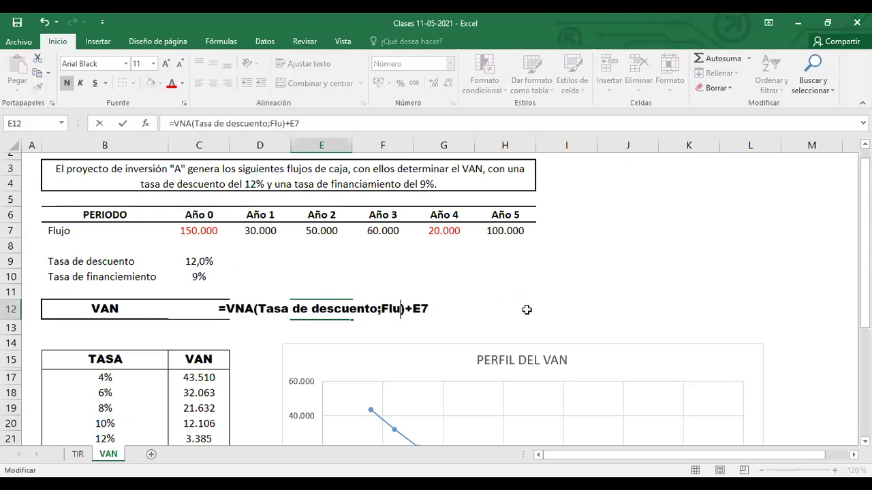
pyautogui.press('BackSpace')
pyautogui.press('BackSpace')
pyautogui.press('BackSpace')
pyautogui.write('s de ca')
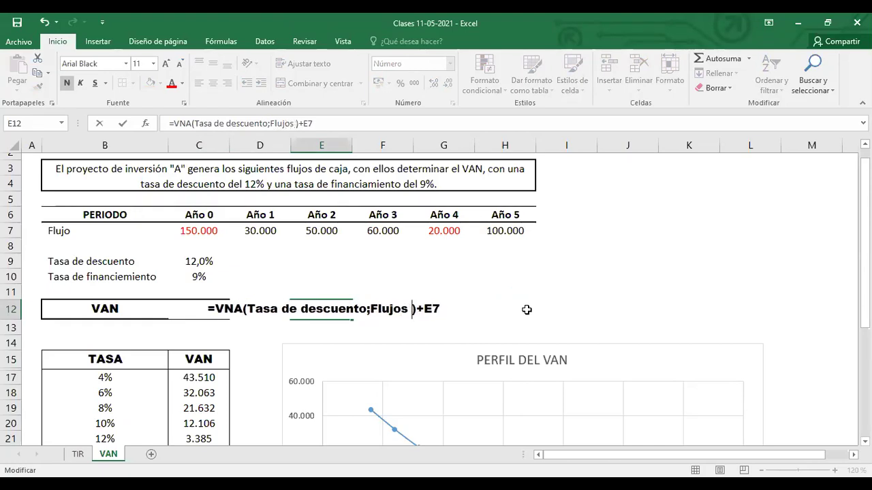
pyautogui.write('ja sin i')
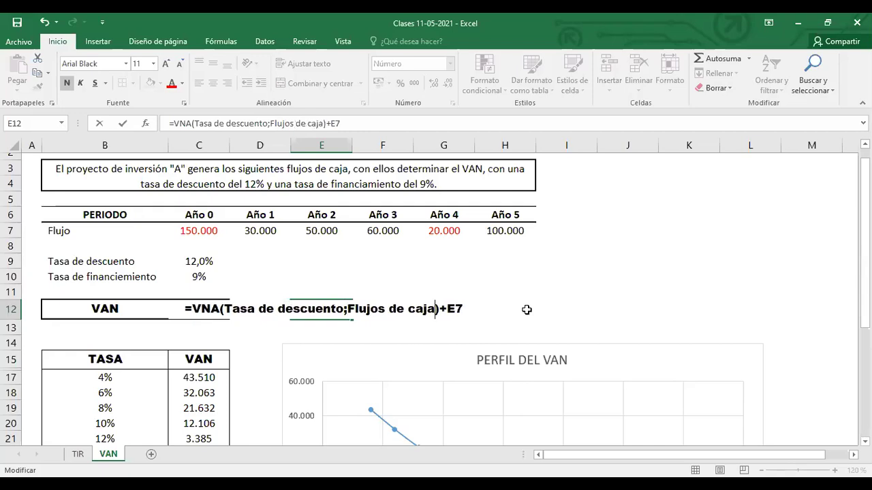
pyautogui.write('ncluir ')
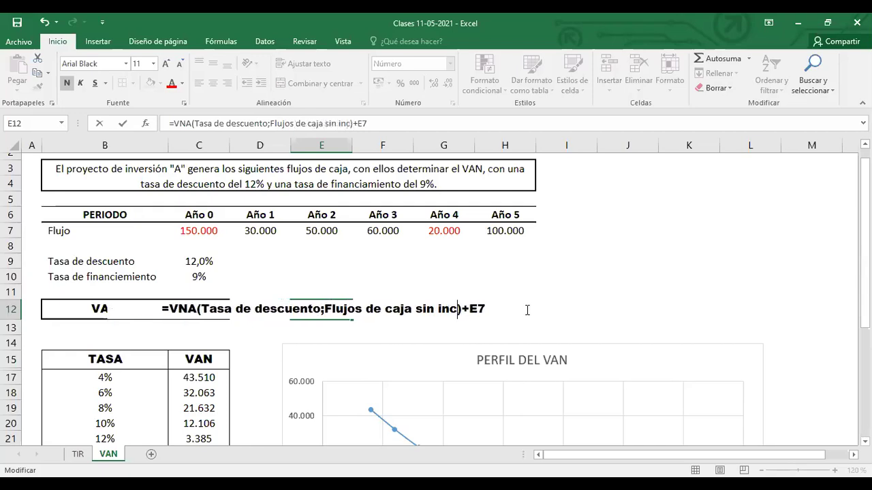
pyautogui.write('la inv')
pyautogui.write('ersión i')
pyautogui.write('nici')
pyautogui.write('al')
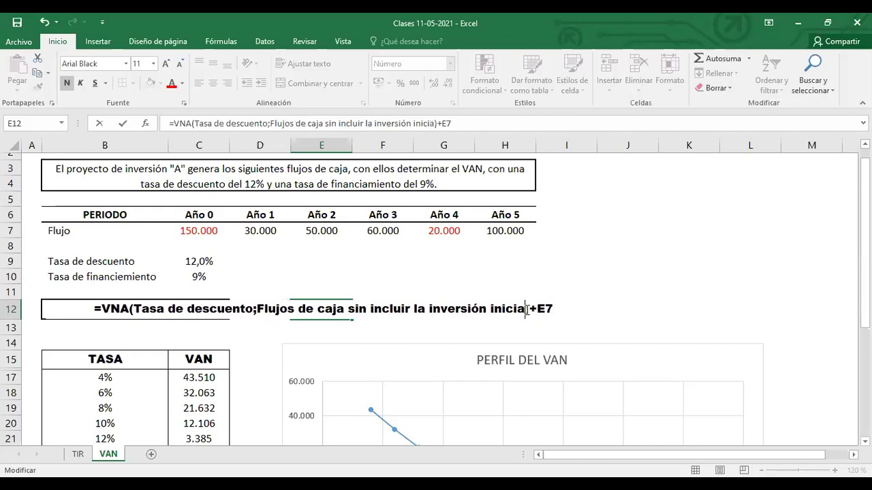
# - Replace +E7 at the end of E12's formula text with -Inversión inicial
pyautogui.doubleClick(542, 309)
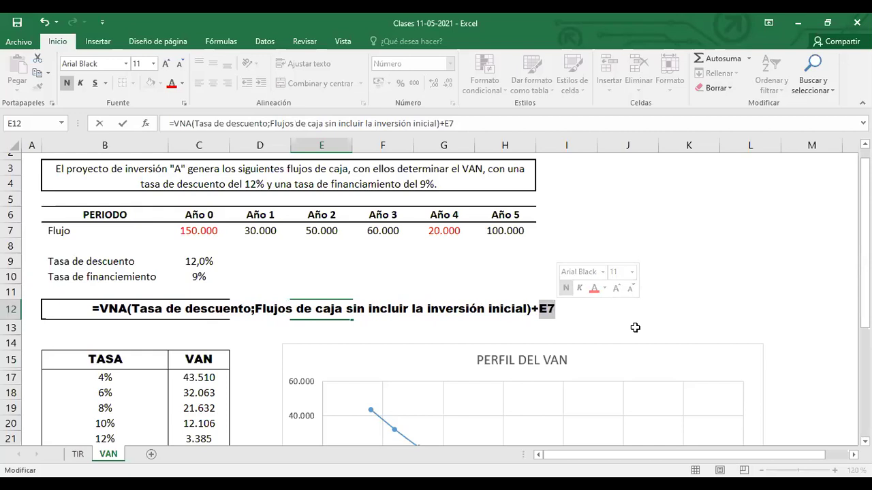
pyautogui.doubleClick(539, 308)
pyautogui.write('-')
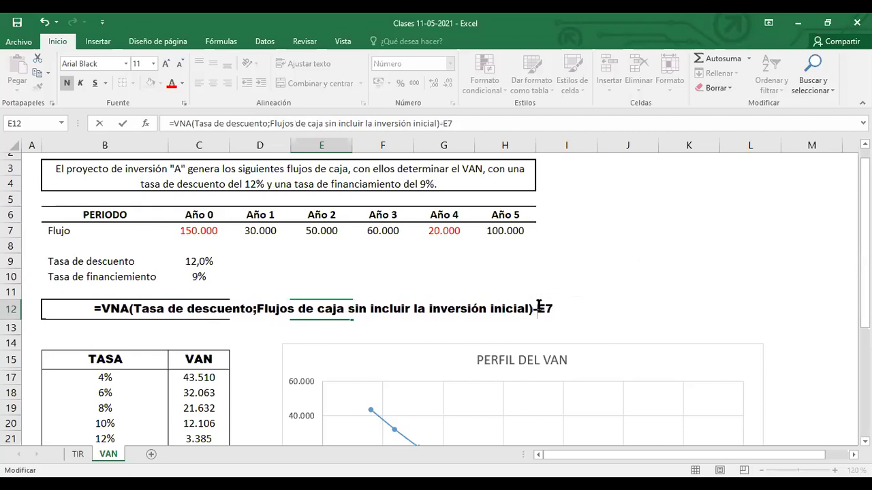
pyautogui.doubleClick(549, 308)
pyautogui.write('Inversión')
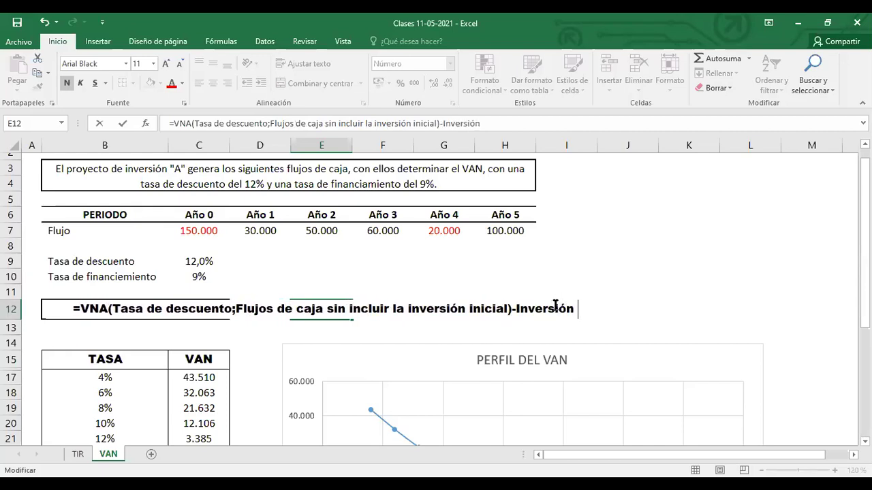
pyautogui.write(' inicial')
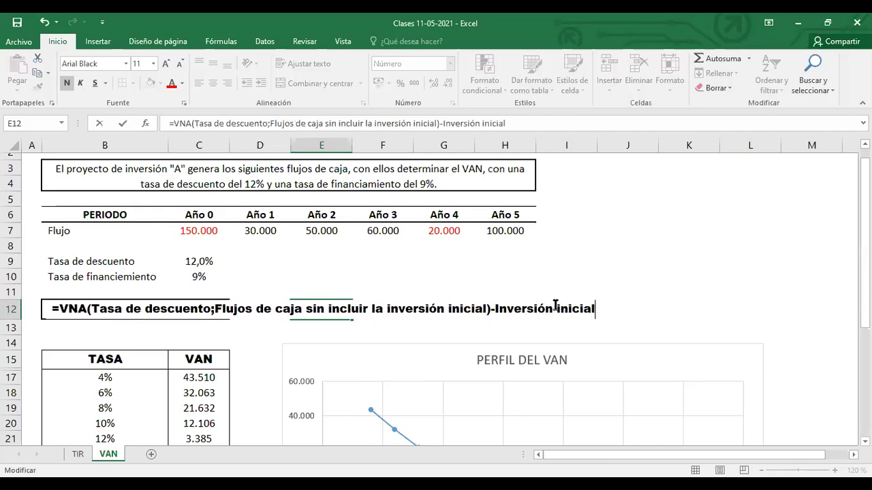
pyautogui.click(477, 272)
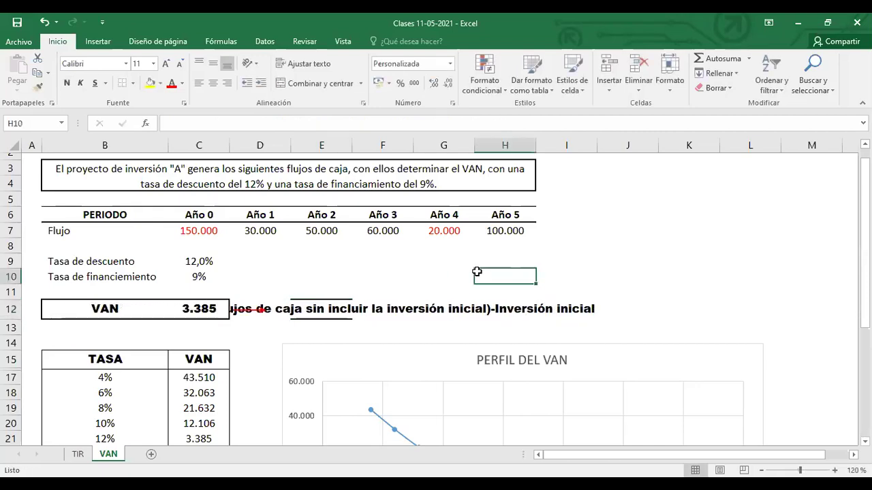
# - Left-align the formula text in E12 of the VAN sheet and remove the cell's borders
pyautogui.click(300, 313)
pyautogui.click(198, 82)
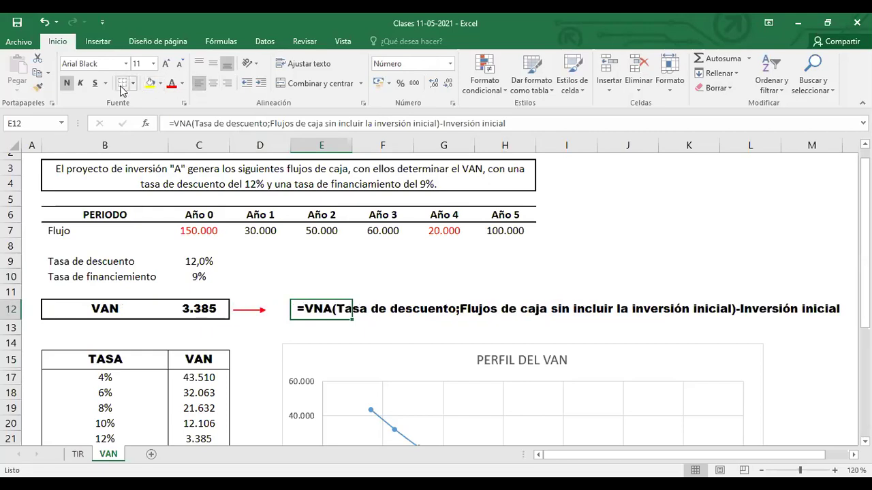
pyautogui.click(475, 284)
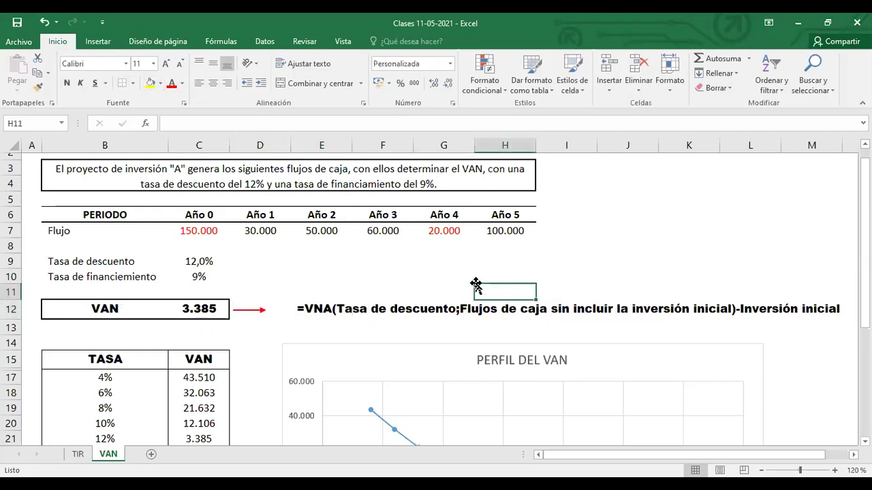
# - Set the font of the formula text in E12 of the VAN sheet to Calibri Light
pyautogui.click(316, 310)
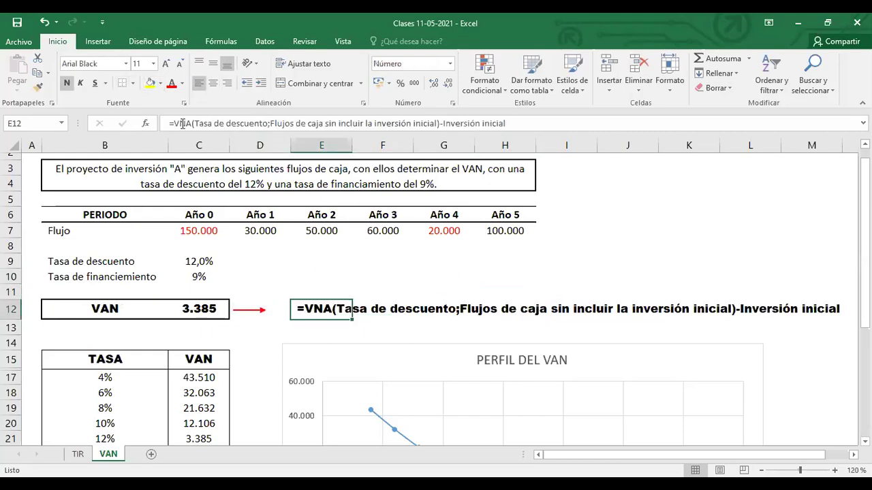
pyautogui.click(125, 63)
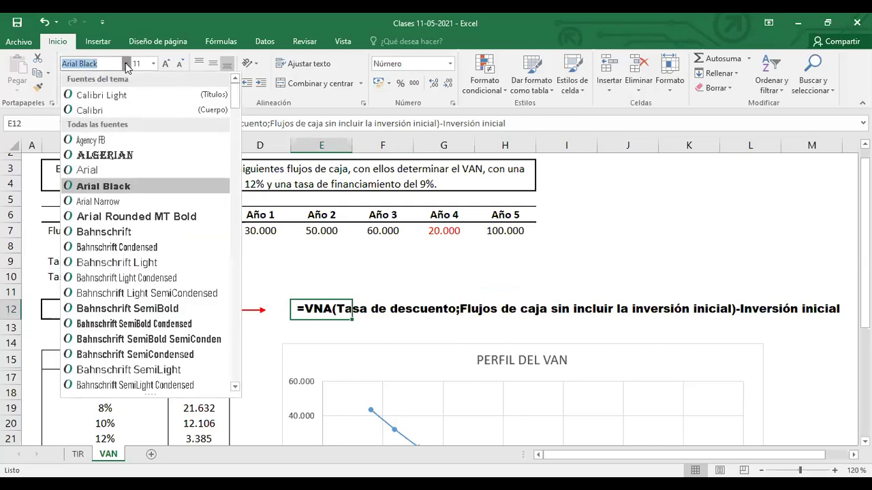
pyautogui.click(102, 95)
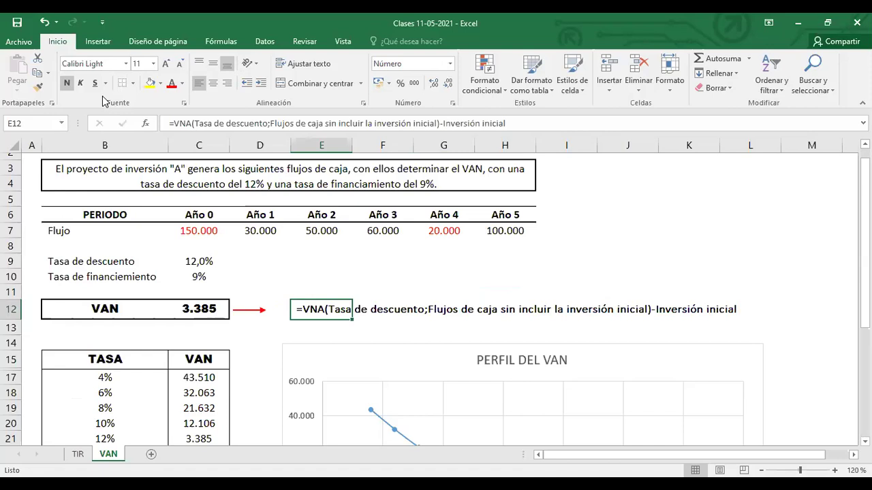
pyautogui.click(576, 261)
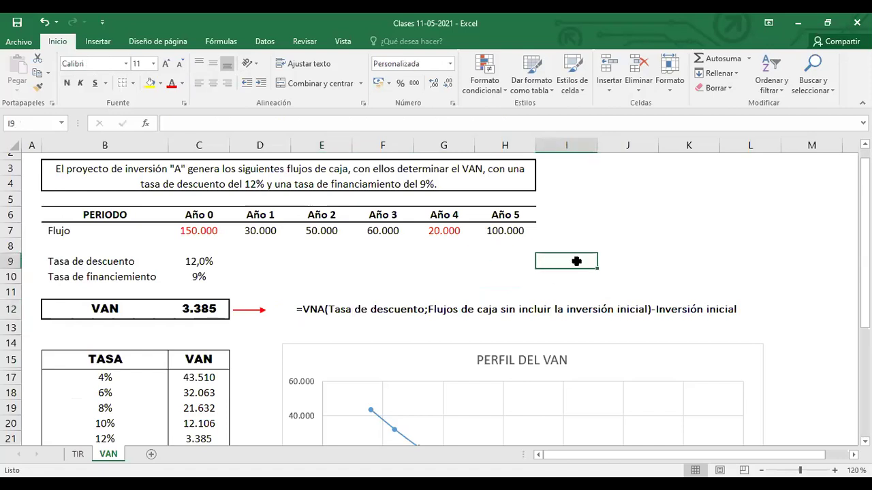
# - Set the font of the formula text in E12 of the TIR sheet to Calibri and return to the VAN sheet
pyautogui.click(77, 454)
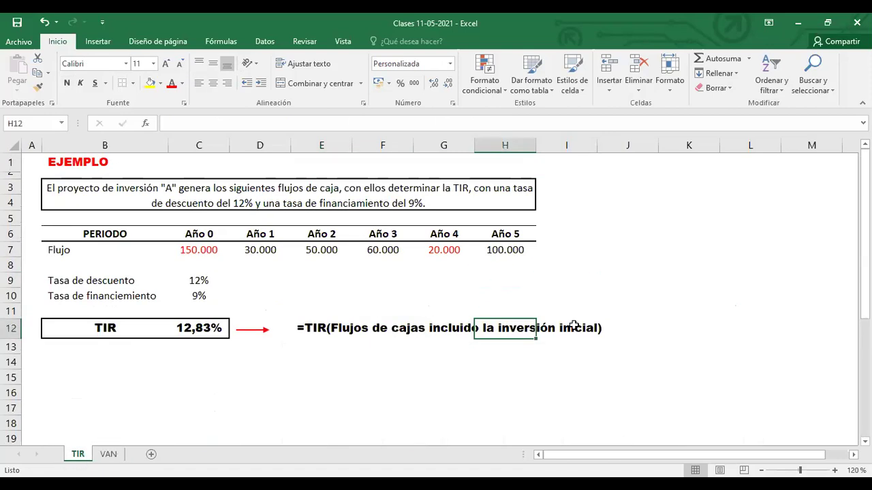
pyautogui.click(349, 328)
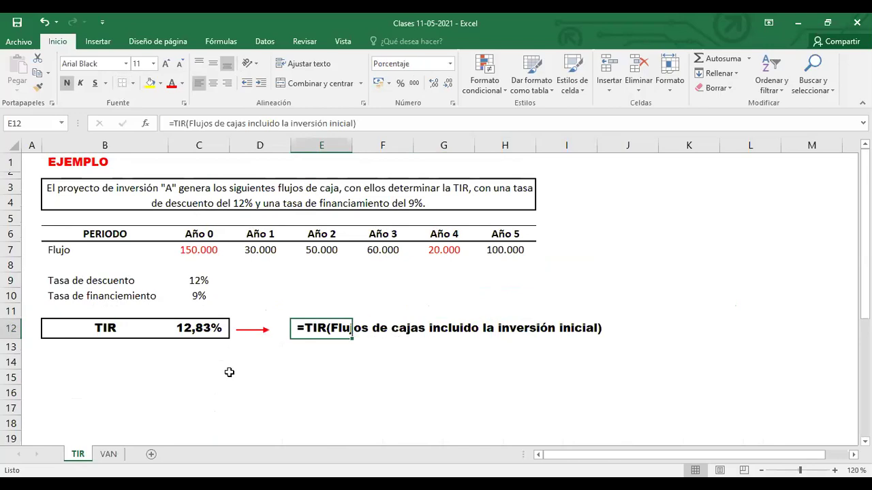
pyautogui.click(126, 64)
pyautogui.click(113, 109)
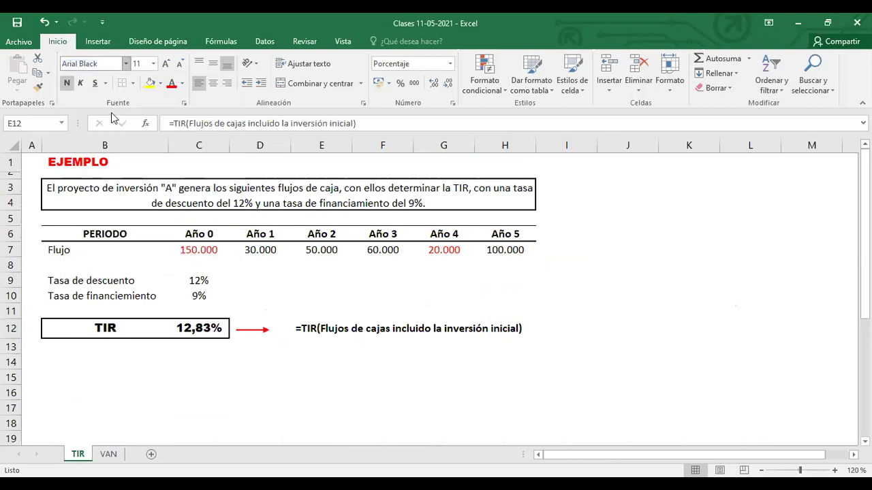
pyautogui.click(109, 454)
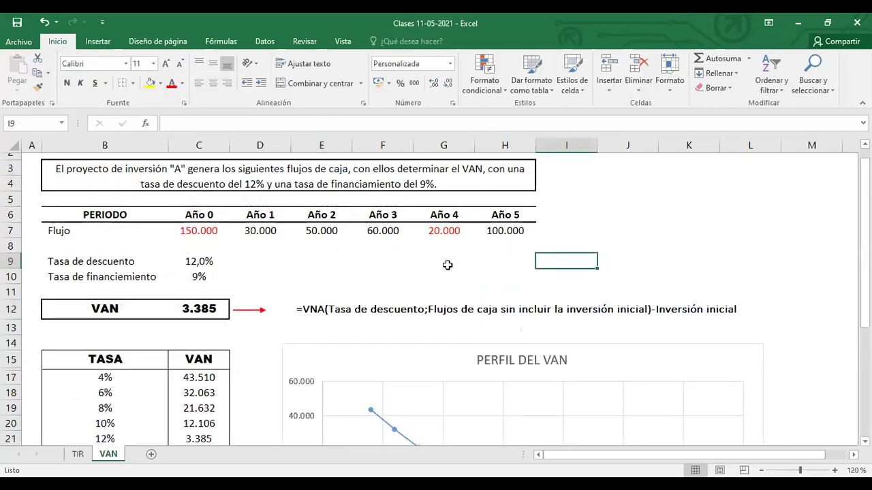
# - Change the minus sign before Inversión inicial in E12's formula text to a plus sign
pyautogui.click(305, 310)
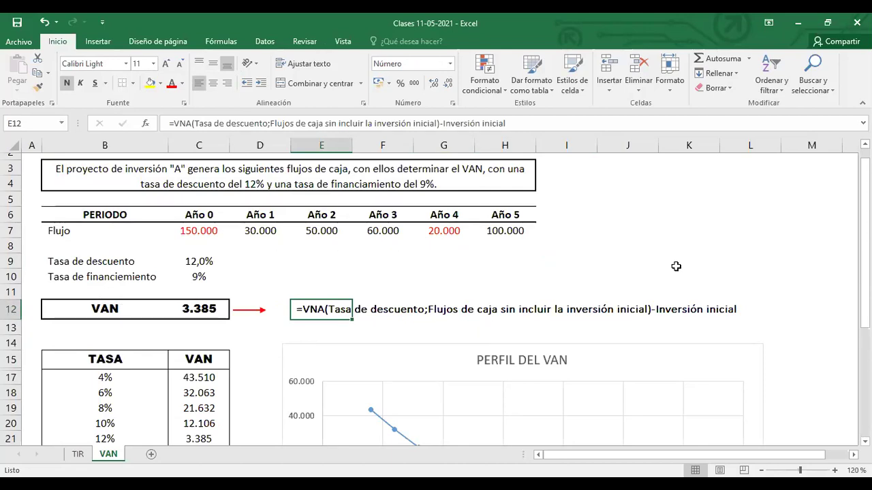
pyautogui.click(197, 232)
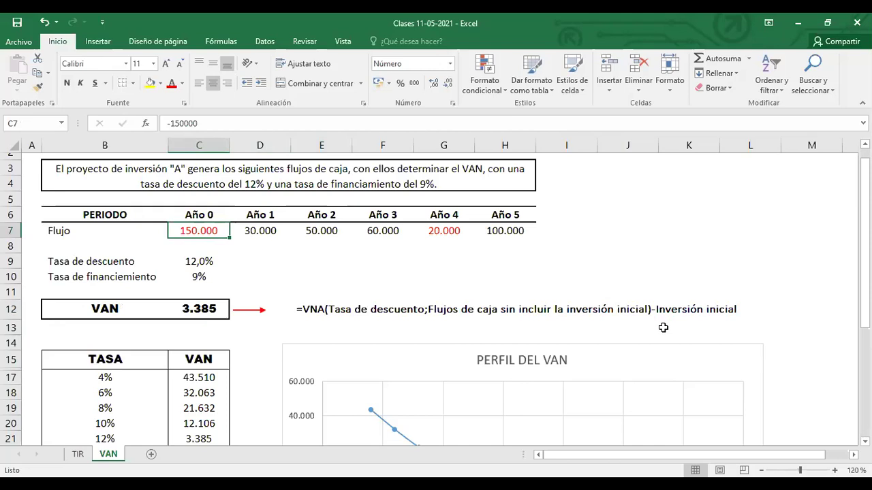
pyautogui.click(300, 310)
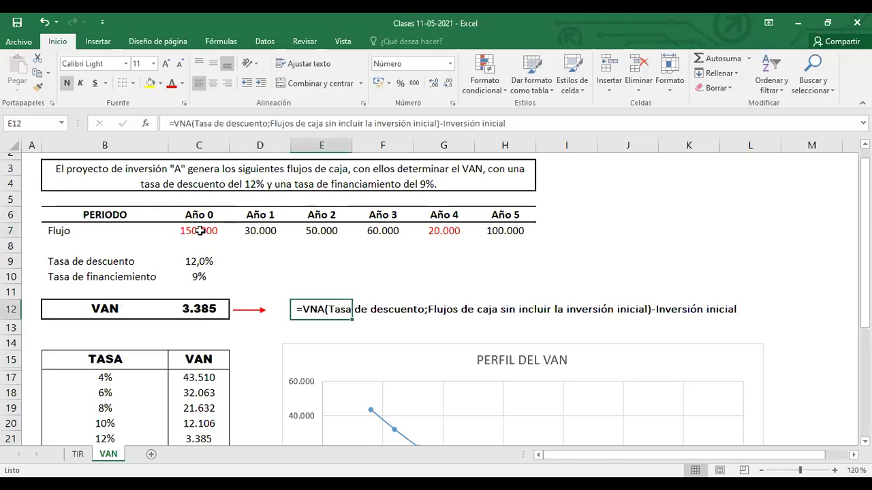
pyautogui.click(442, 124)
pyautogui.press('BackSpace')
pyautogui.write('+')
pyautogui.press('Return')
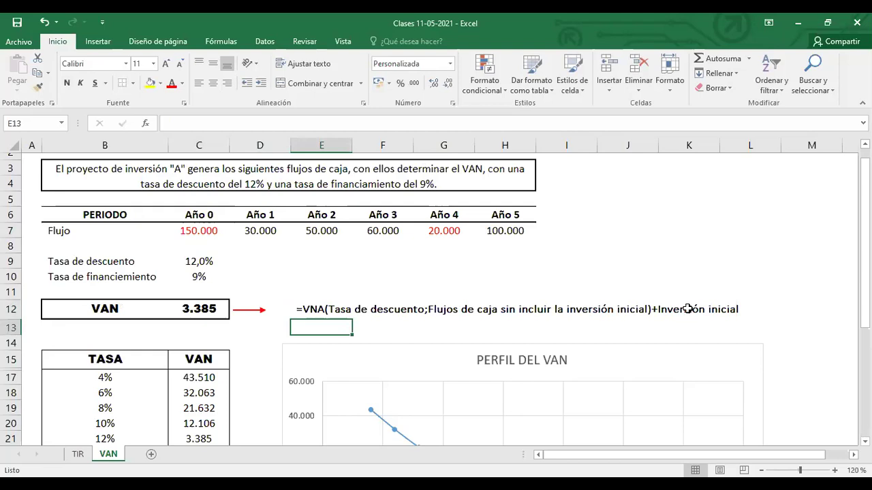
# - Check the VAN formula in C12 and the Año 0 flow, and restore the minus sign before Inversión inicial in E12's formula text
pyautogui.click(301, 309)
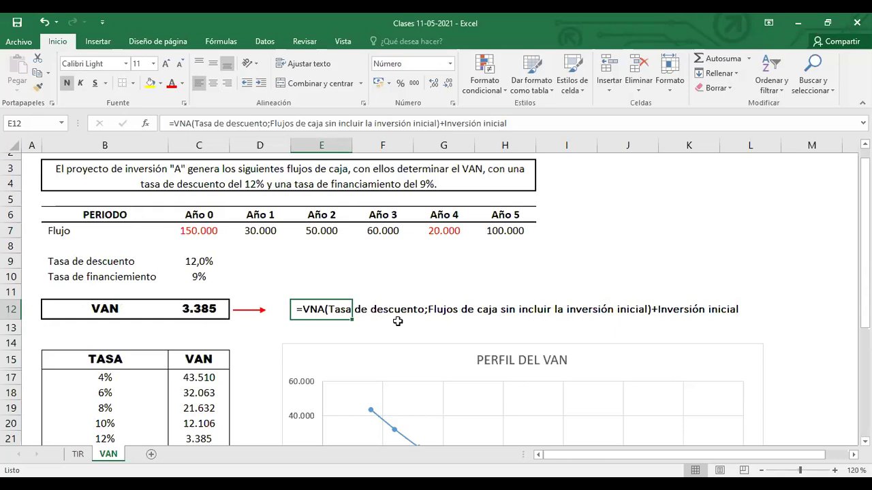
pyautogui.click(204, 309)
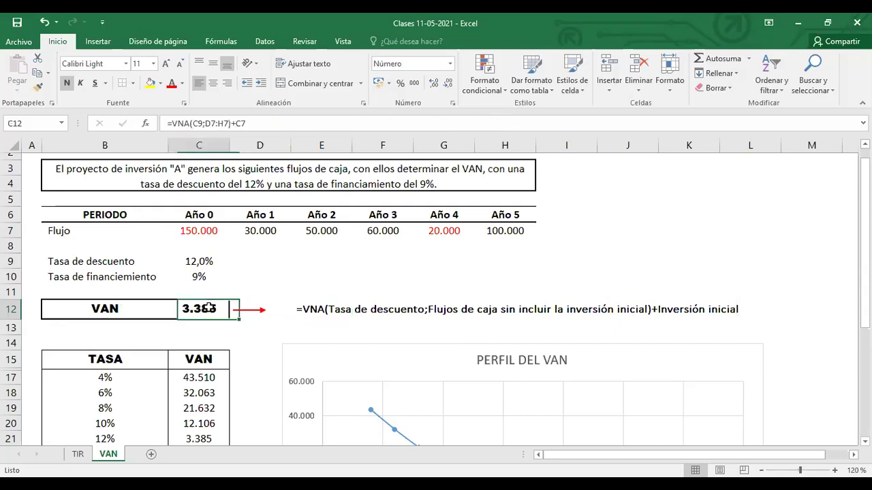
pyautogui.click(207, 232)
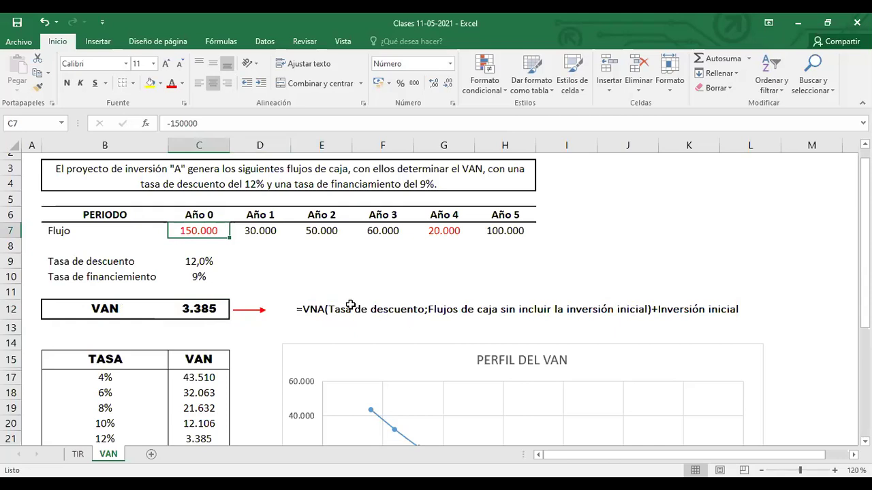
pyautogui.click(321, 311)
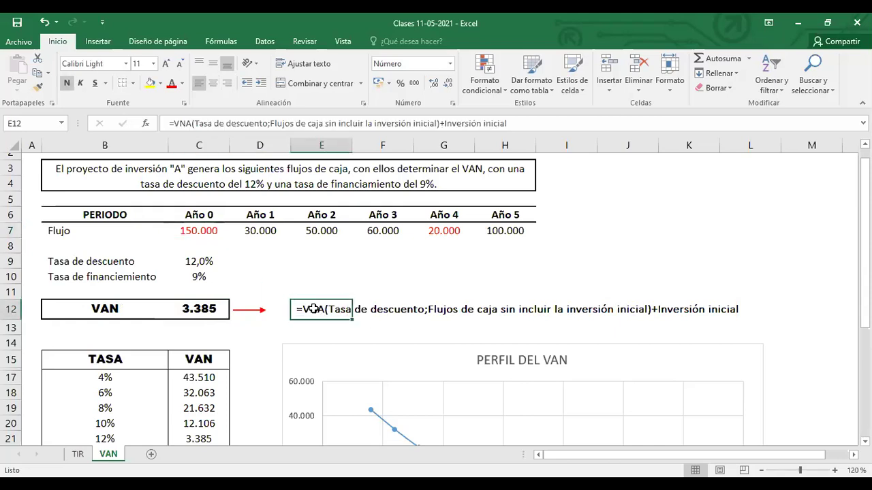
pyautogui.click(442, 124)
pyautogui.press('Delete')
pyautogui.write('-')
pyautogui.press('Return')
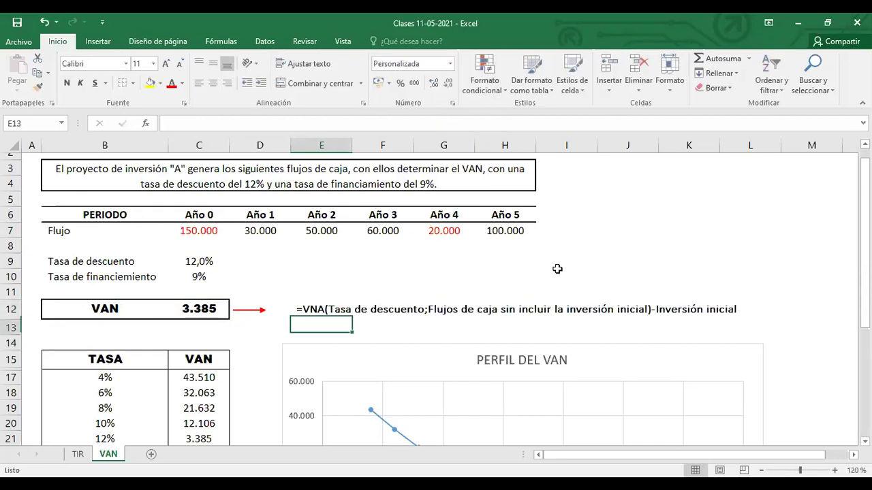
# - Examine how the VAN formula in C12 references the discount rate, the cash flows and the Año 0 flow
pyautogui.doubleClick(205, 309)
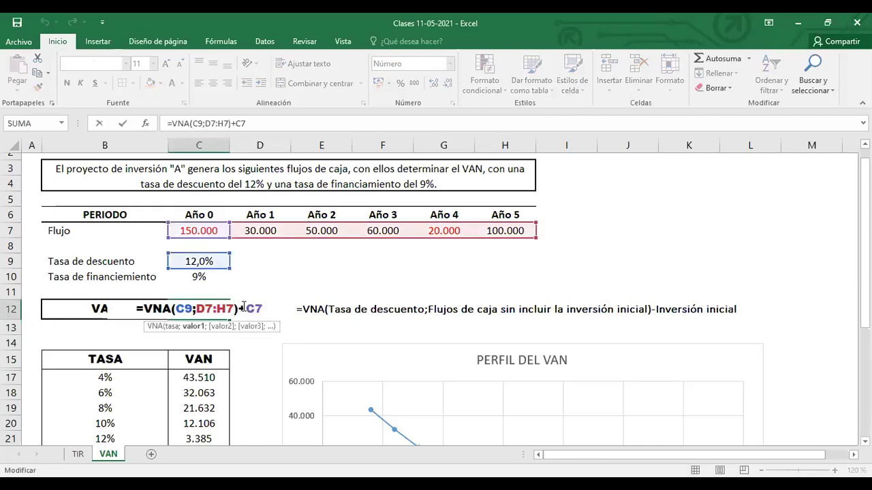
pyautogui.click(246, 309)
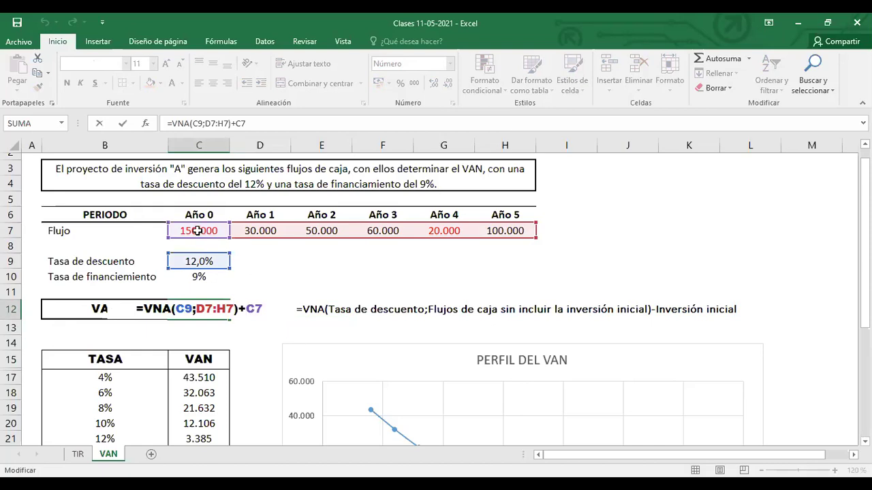
pyautogui.hotkey('ctrl', 'Return')
pyautogui.click(279, 274)
# - Format the Año 0 flow in C7 with the black -1.234 negative number style
pyautogui.click(207, 233)
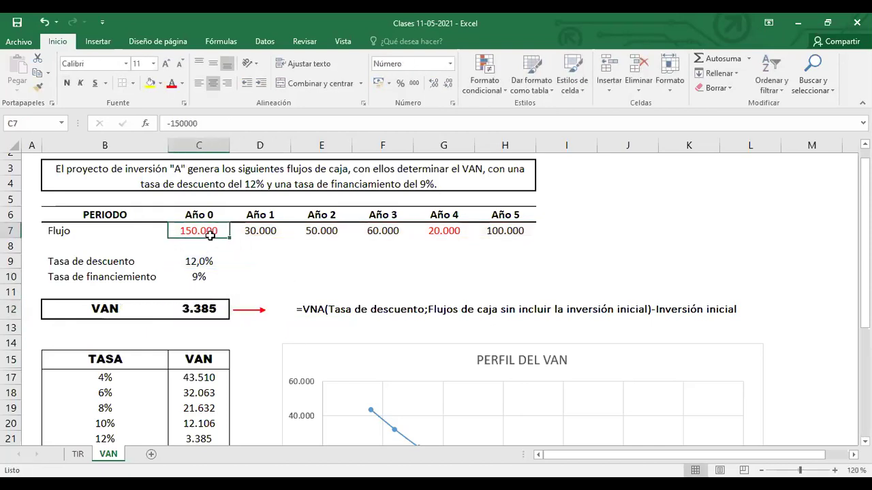
pyautogui.click(450, 64)
pyautogui.click(424, 362)
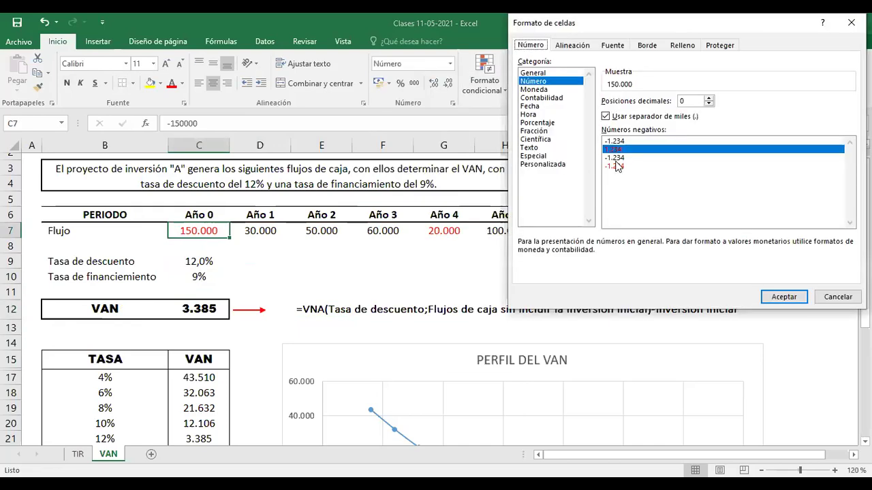
pyautogui.click(616, 158)
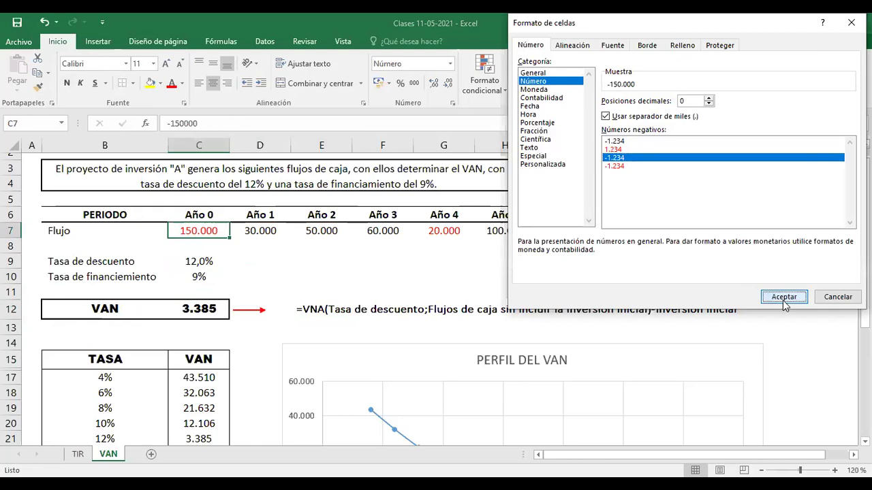
pyautogui.click(783, 297)
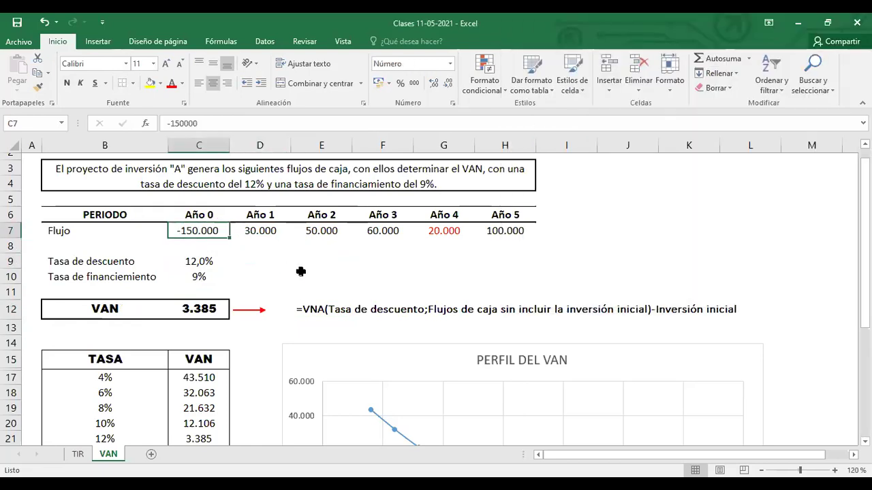
# - Change the VAN formula in C12 to =VNA(C9;D7:H7)-C7
pyautogui.doubleClick(212, 309)
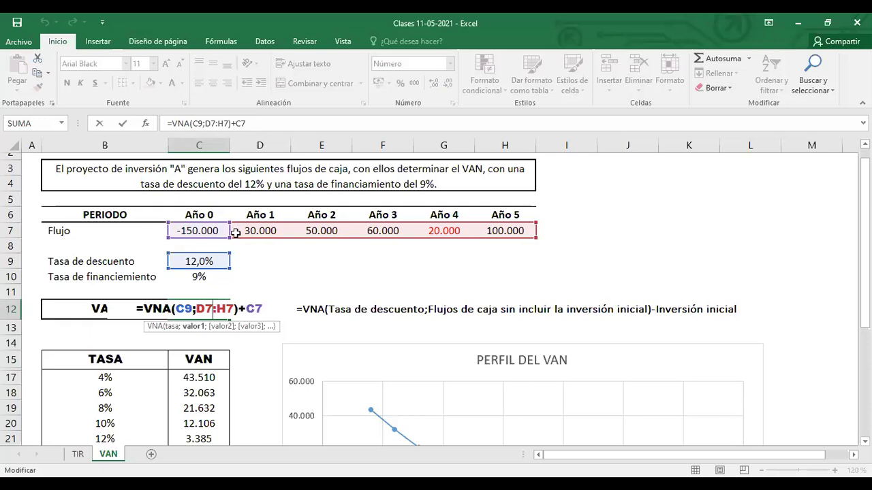
pyautogui.click(234, 124)
pyautogui.press('BackSpace')
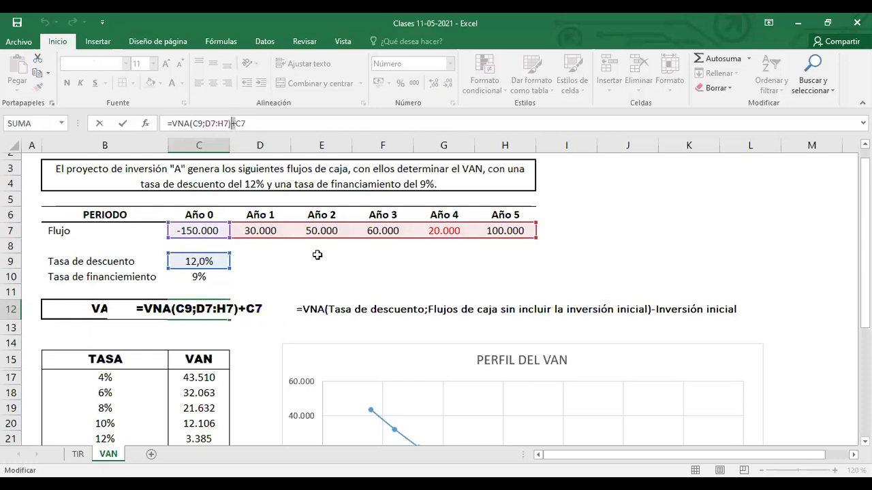
pyautogui.write('-')
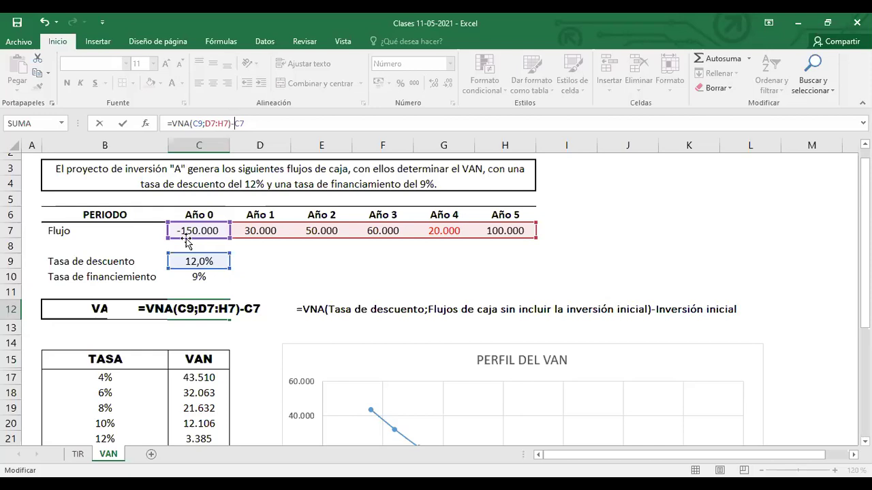
pyautogui.press('Return')
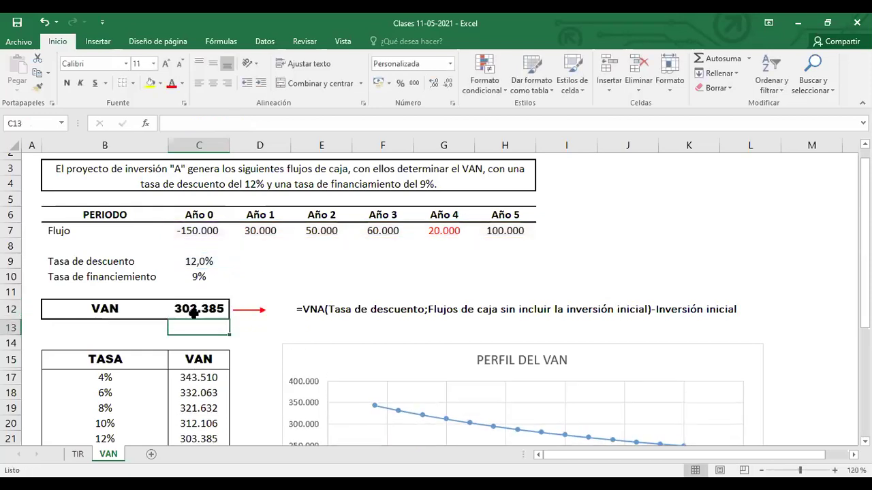
pyautogui.press('Up')
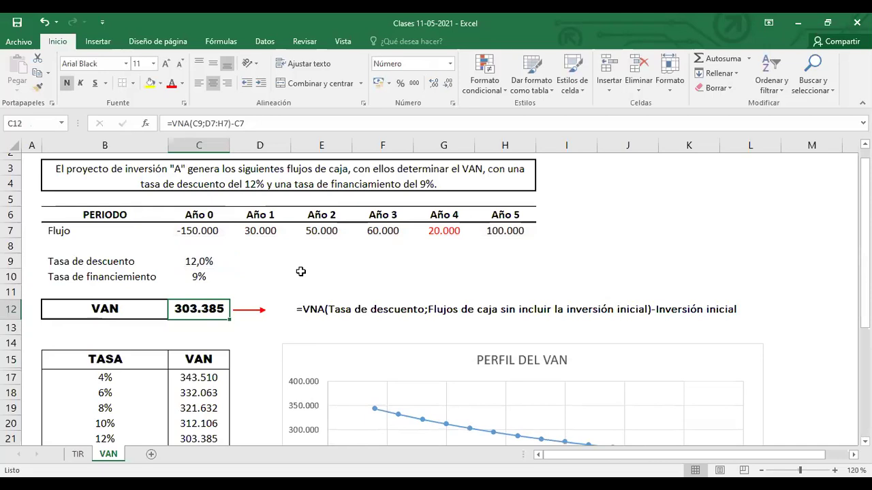
# - Change the VAN formula in C12 to =VNA(C9;D7:H7)+C7
pyautogui.scroll(-3, 279, 269)
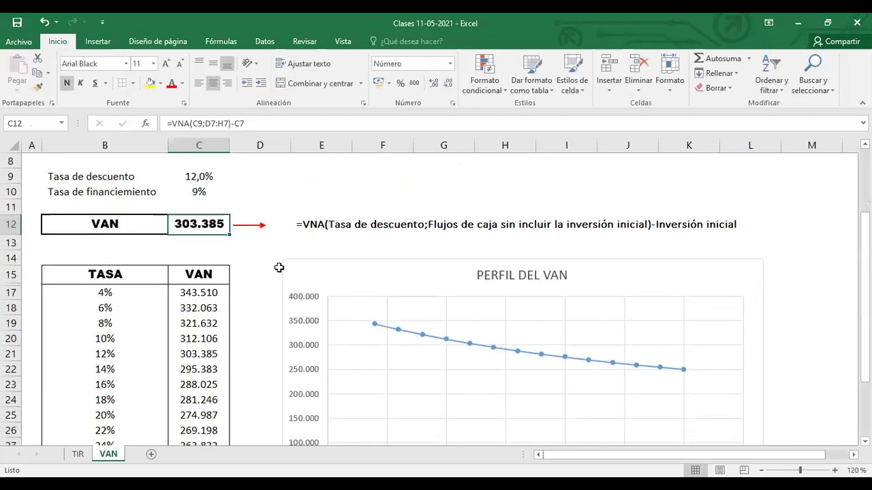
pyautogui.scroll(-2, 417, 293)
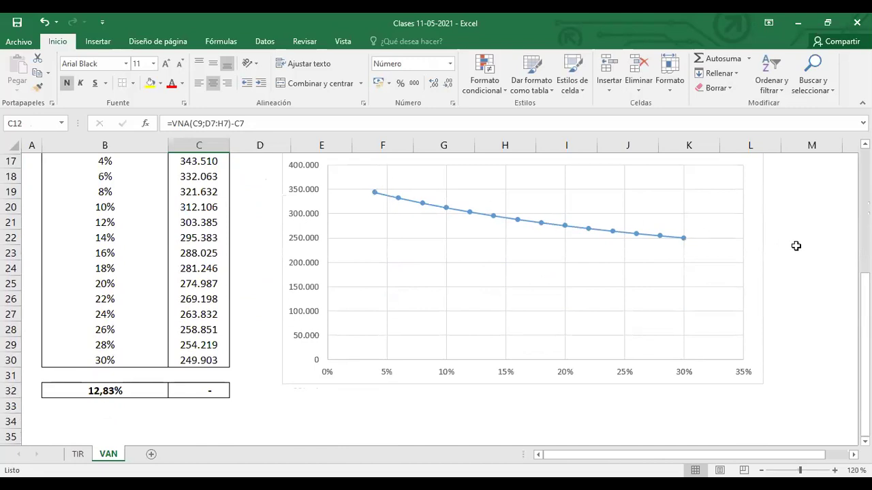
pyautogui.scroll(4, 796, 246)
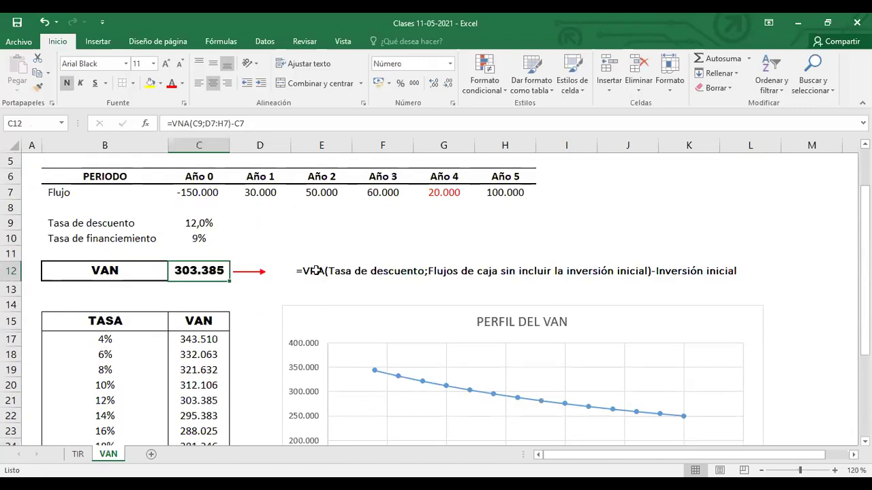
pyautogui.doubleClick(207, 275)
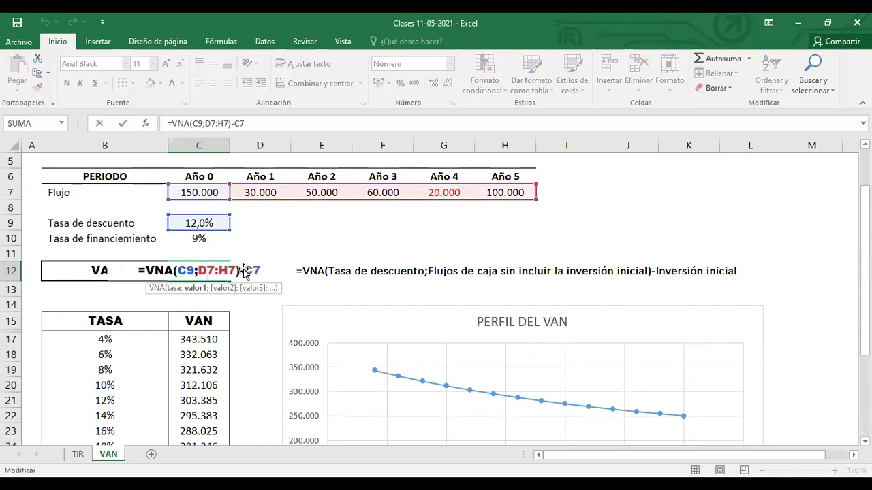
pyautogui.click(234, 124)
pyautogui.press('BackSpace')
pyautogui.write('+')
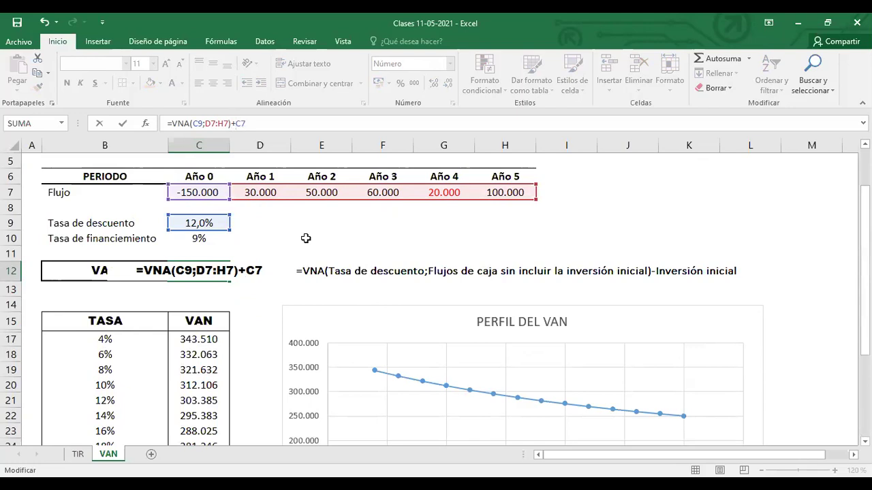
pyautogui.press('Return')
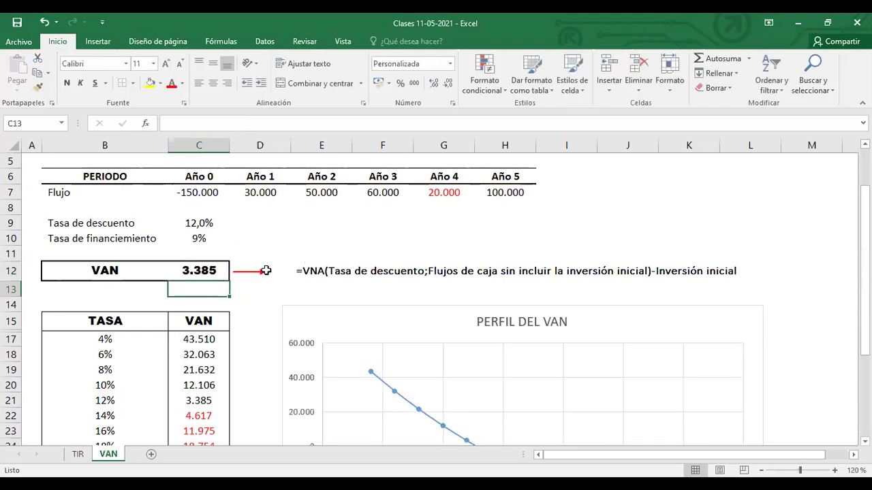
# - Move the red arrow in row 12 slightly right, centring it between the VAN result and its formula text
pyautogui.moveTo(250, 272); pyautogui.dragTo(262, 271)
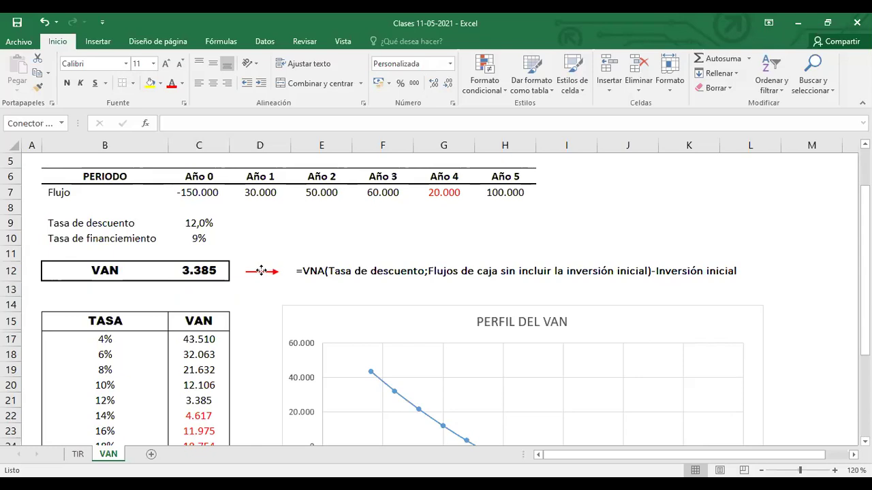
pyautogui.click(394, 254)
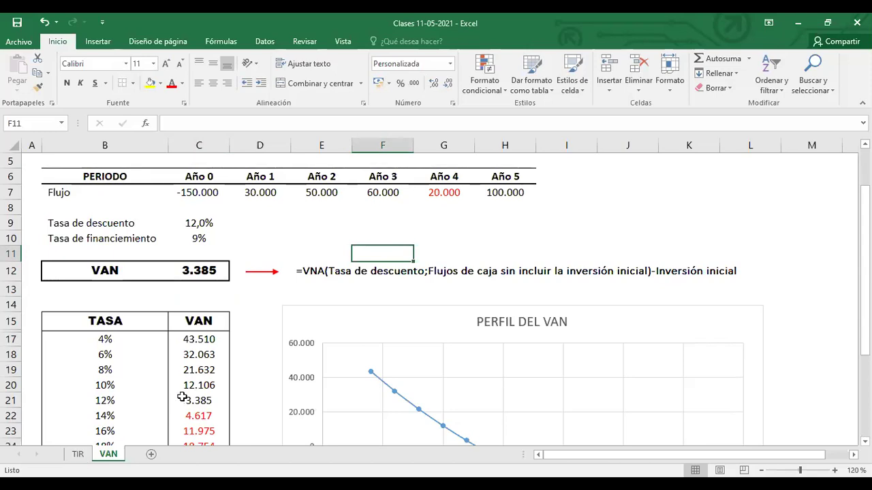
pyautogui.click(78, 455)
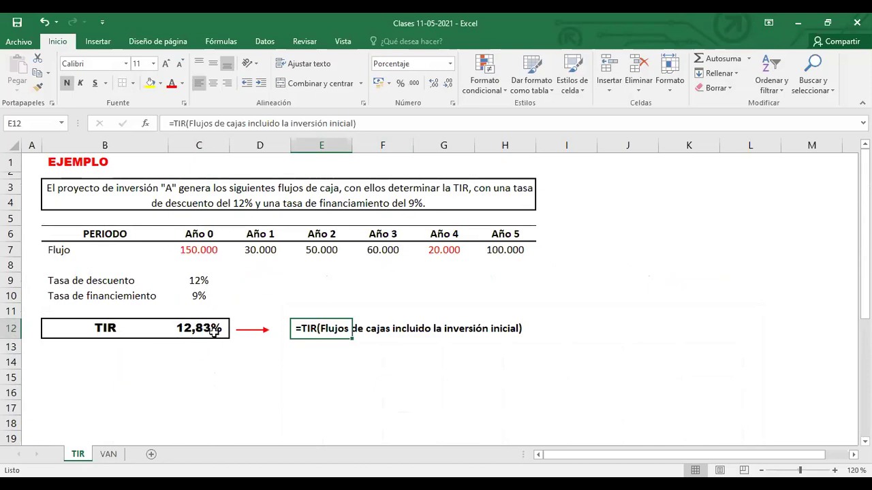
pyautogui.click(237, 410)
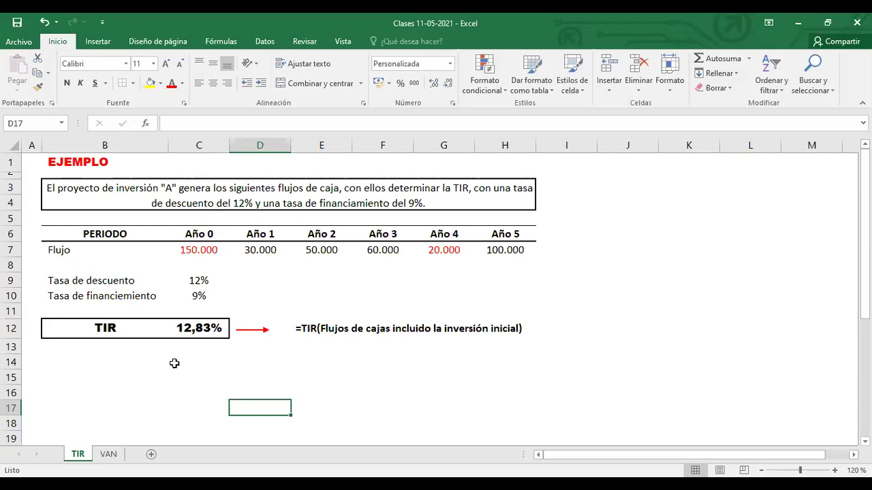
pyautogui.click(109, 454)
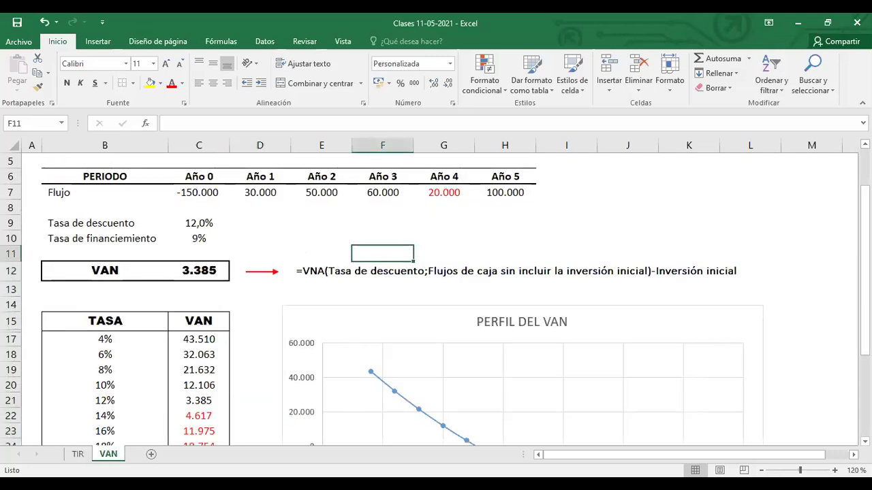
# - Insert a new equation on the TIR sheet and start it with VAN =
pyautogui.click(78, 455)
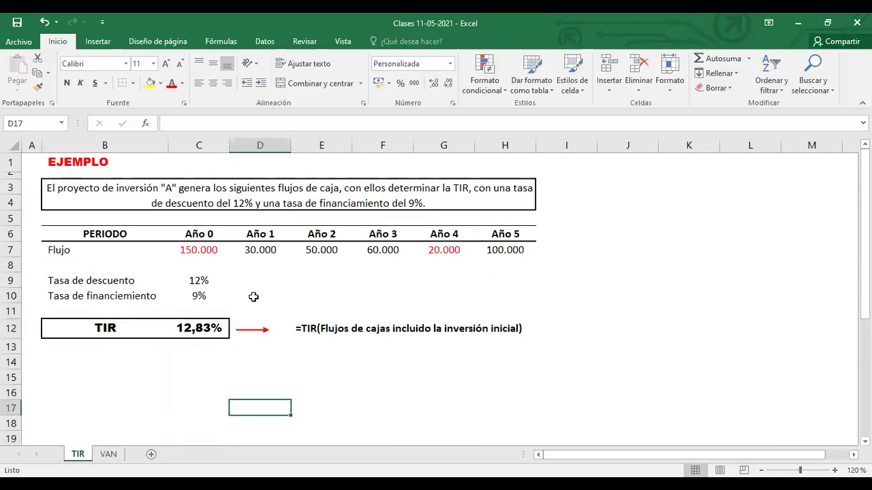
pyautogui.click(98, 42)
pyautogui.click(815, 91)
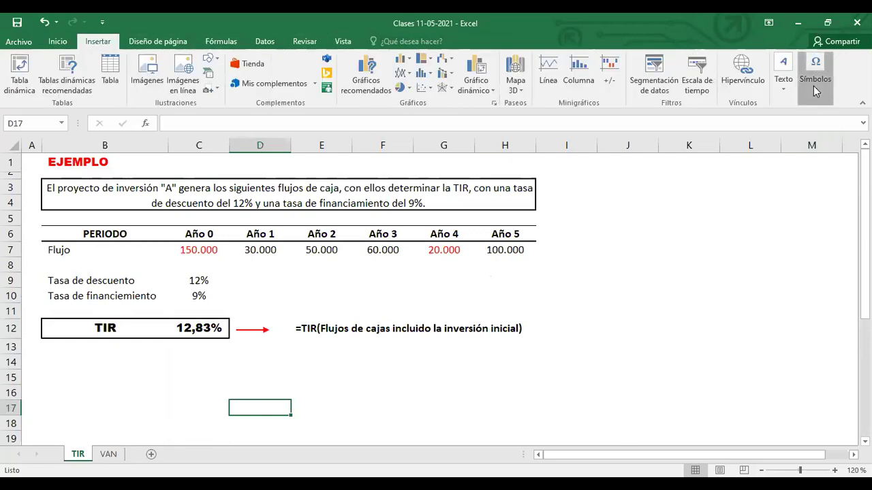
pyautogui.click(802, 133)
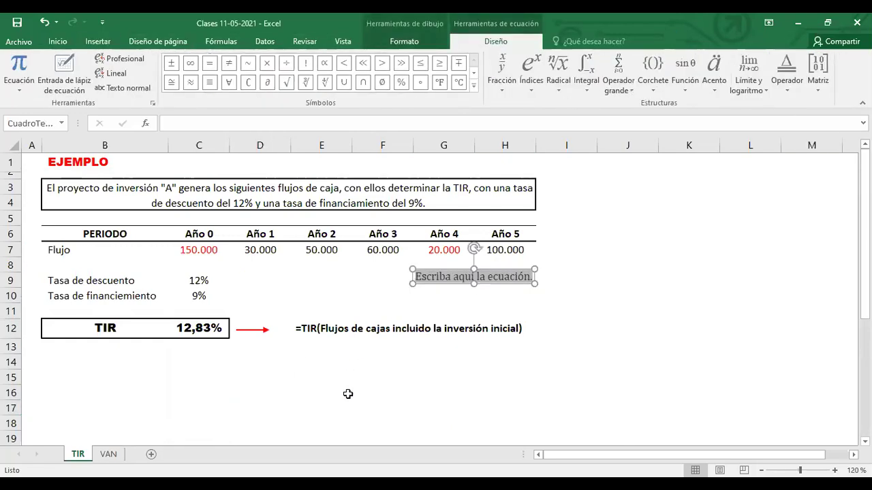
pyautogui.write('van')
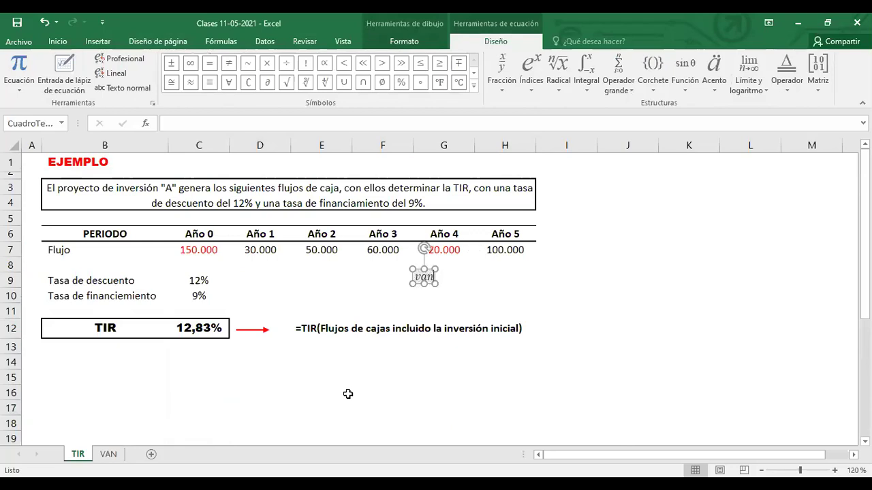
pyautogui.press('BackSpace')
pyautogui.press('BackSpace')
pyautogui.press('BackSpace')
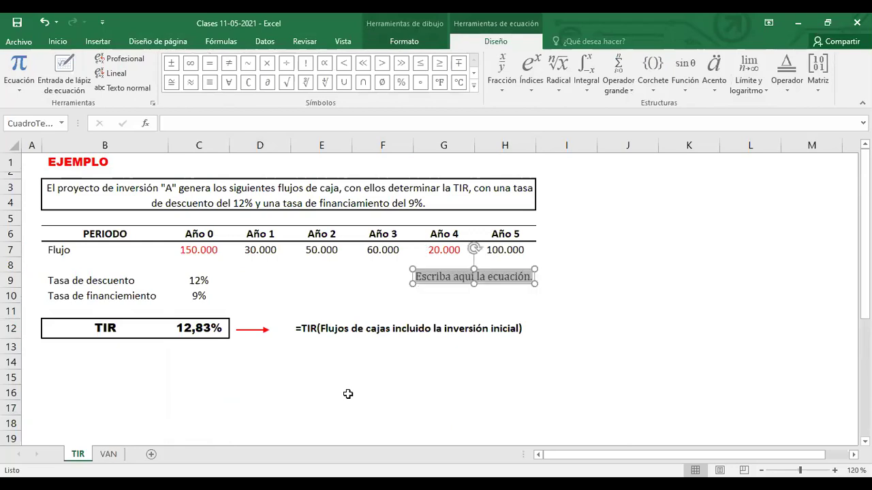
pyautogui.write('VAN')
pyautogui.write('=')
# - Continue the equation with a negative I carrying the subscript 0, followed by a plus sign
pyautogui.write('-I')
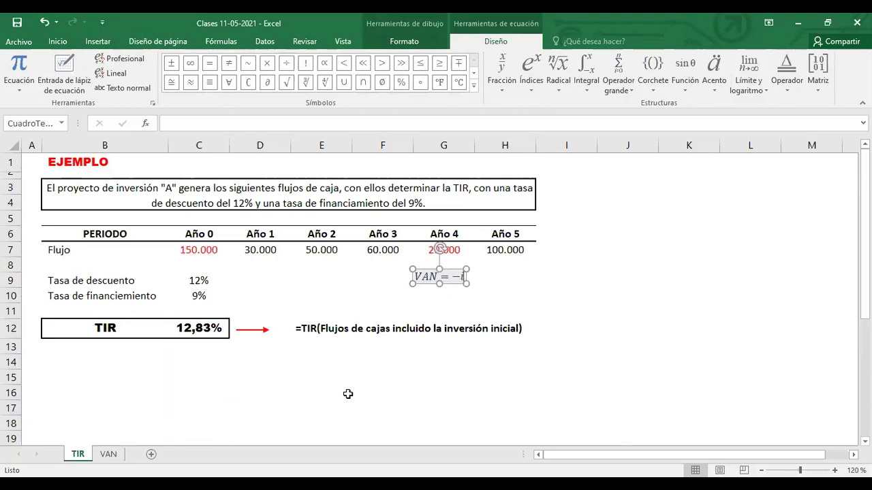
pyautogui.write('0')
pyautogui.press('BackSpace')
pyautogui.press('BackSpace')
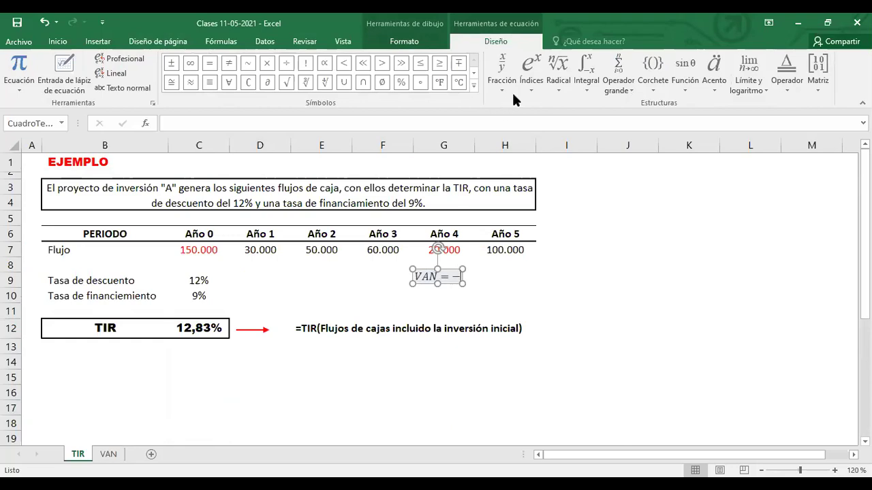
pyautogui.click(531, 73)
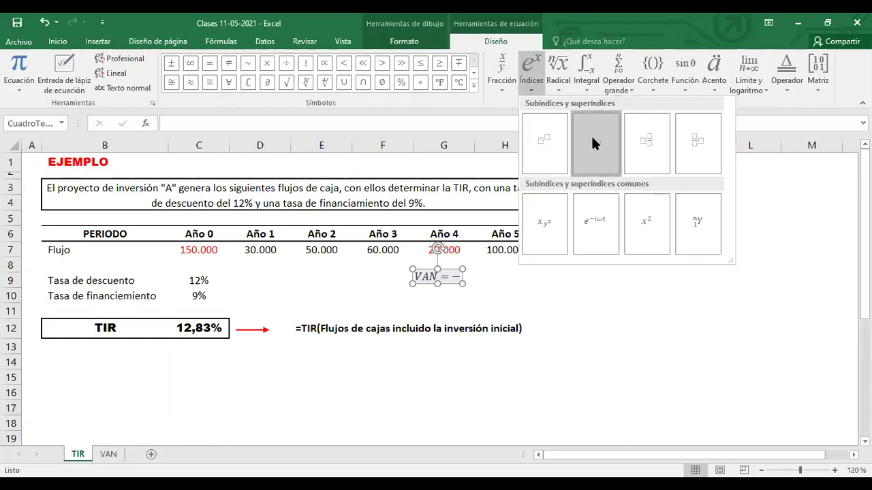
pyautogui.click(590, 141)
pyautogui.write('I')
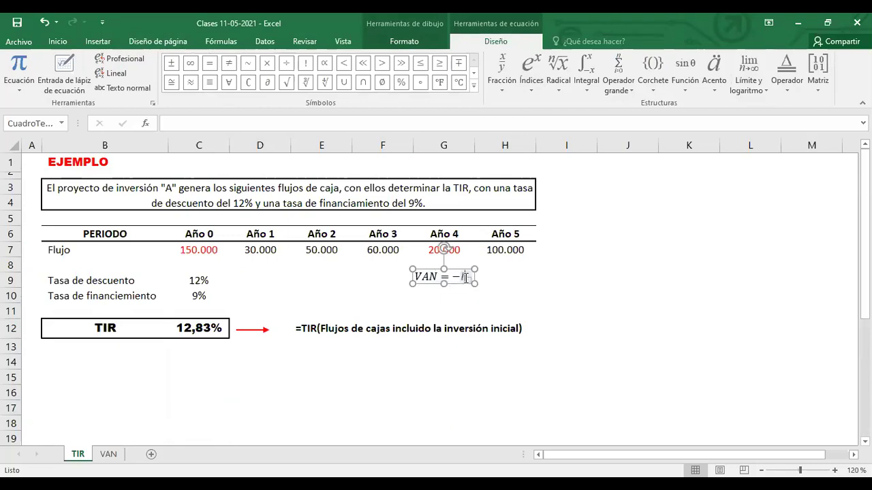
pyautogui.press('Right')
pyautogui.write('0')
pyautogui.press('Right')
pyautogui.write('+')
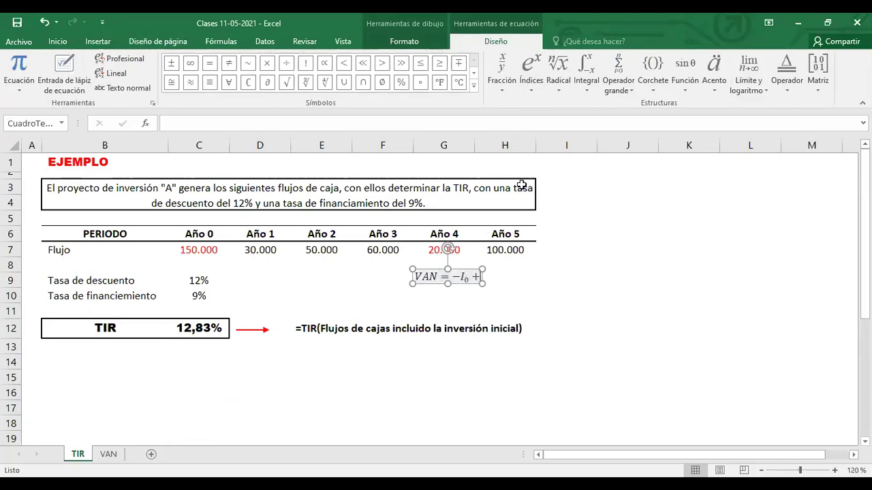
# - Append three empty stacked fractions joined by plus signs, an ellipsis term and a final empty stacked fraction to the VAN equation
pyautogui.click(500, 68)
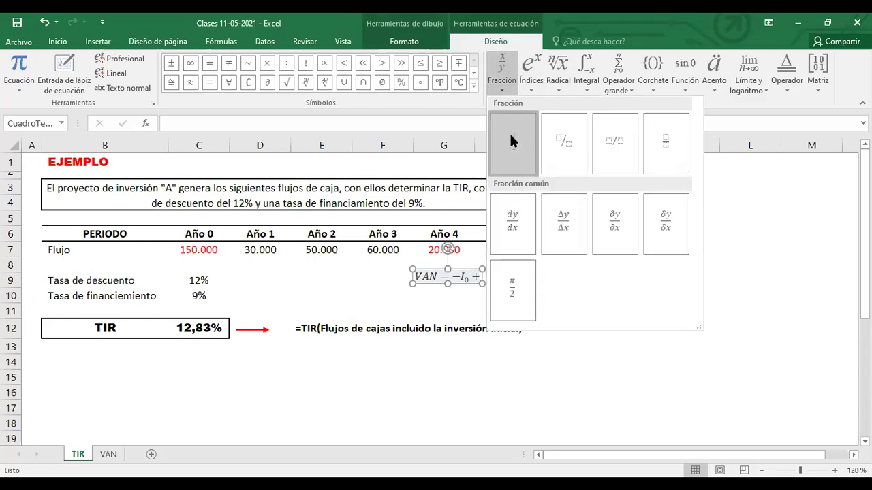
pyautogui.click(510, 139)
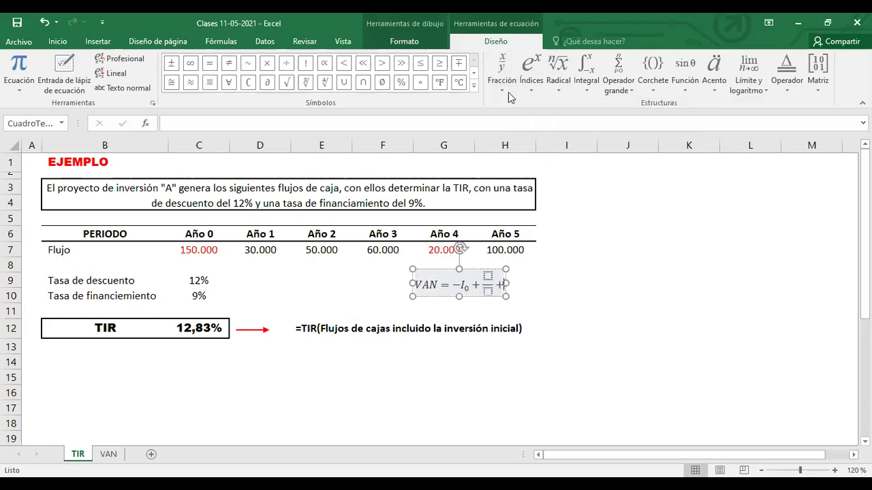
pyautogui.click(502, 68)
pyautogui.click(508, 129)
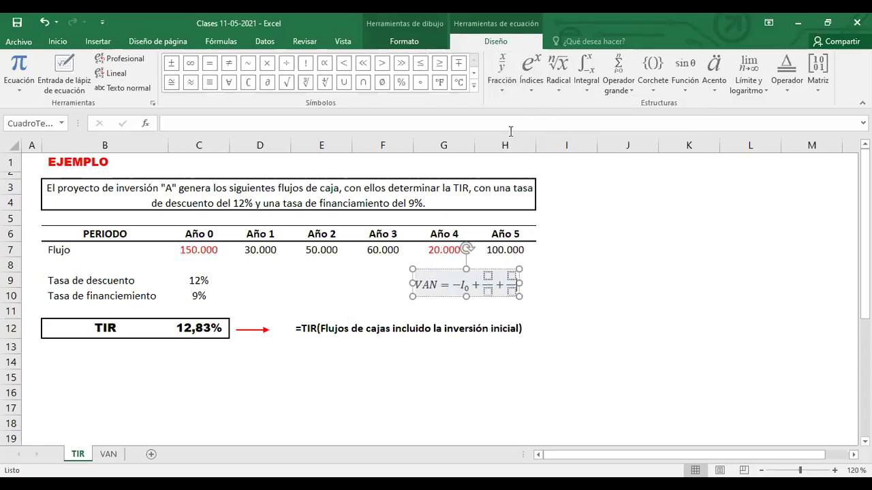
pyautogui.write('+')
pyautogui.click(502, 71)
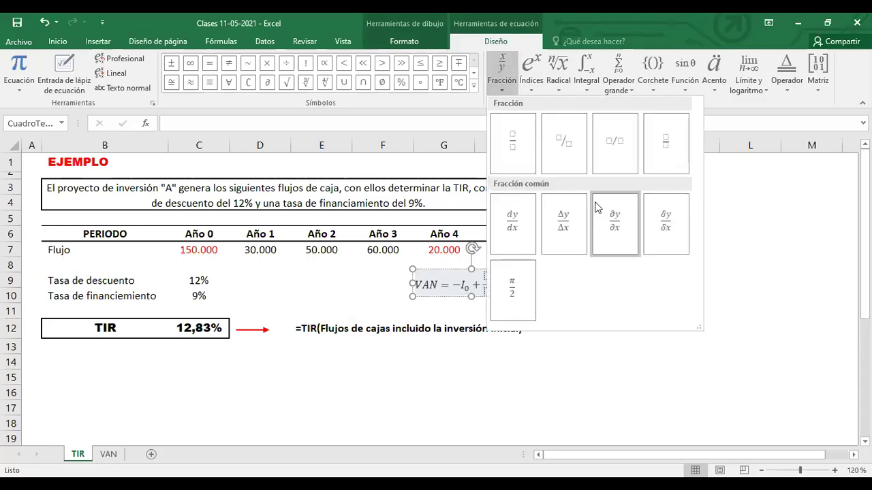
pyautogui.click(513, 147)
pyautogui.write('+ □/□ + □/□ +')
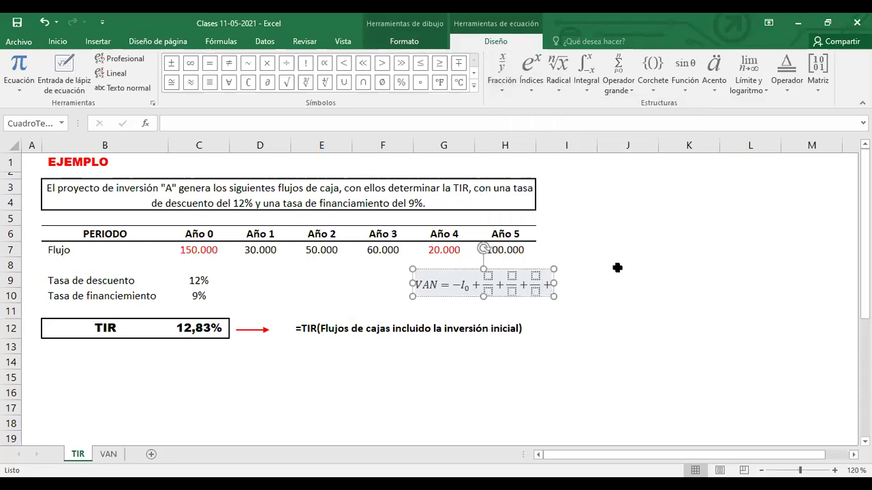
pyautogui.write('...')
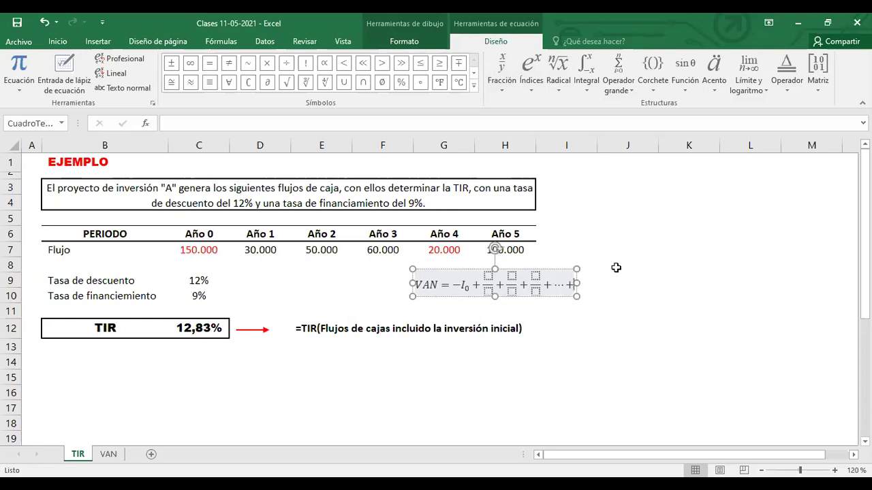
pyautogui.click(501, 73)
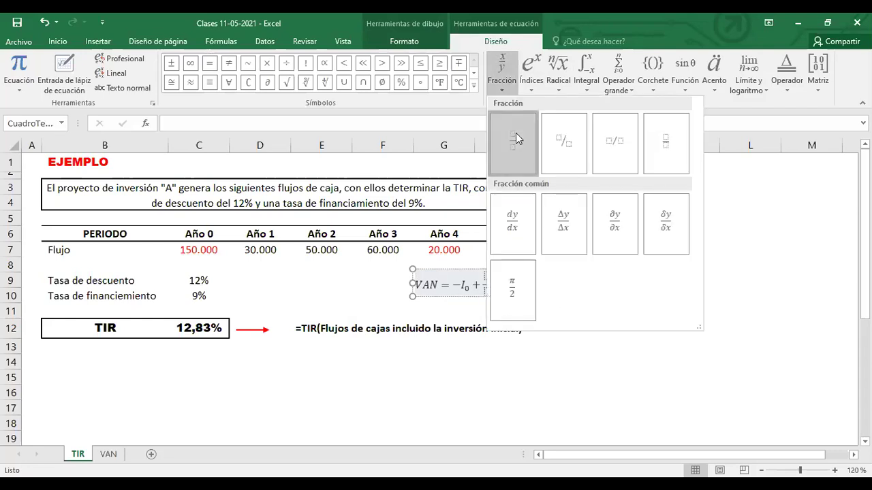
pyautogui.click(515, 138)
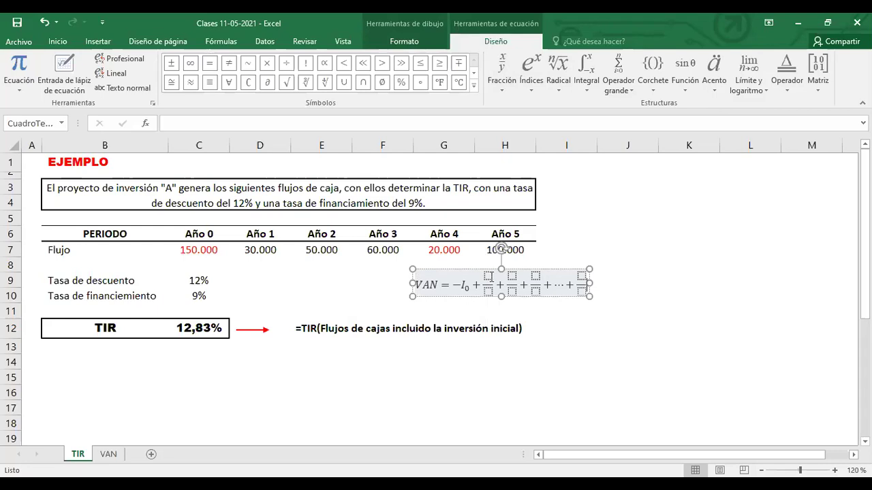
# - Place an empty subscript structure in the numerator of each of the equation's four fractions
pyautogui.click(530, 68)
pyautogui.click(594, 142)
pyautogui.click(520, 275)
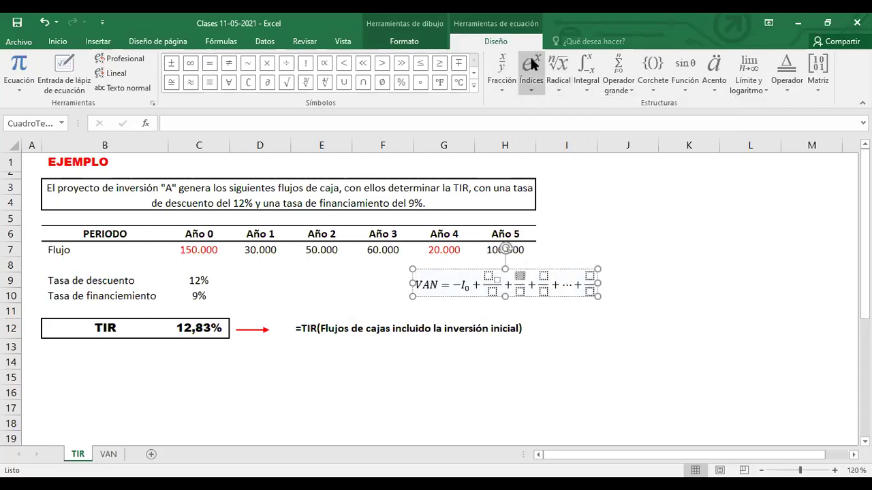
pyautogui.click(529, 55)
pyautogui.click(592, 141)
pyautogui.click(552, 276)
pyautogui.click(531, 68)
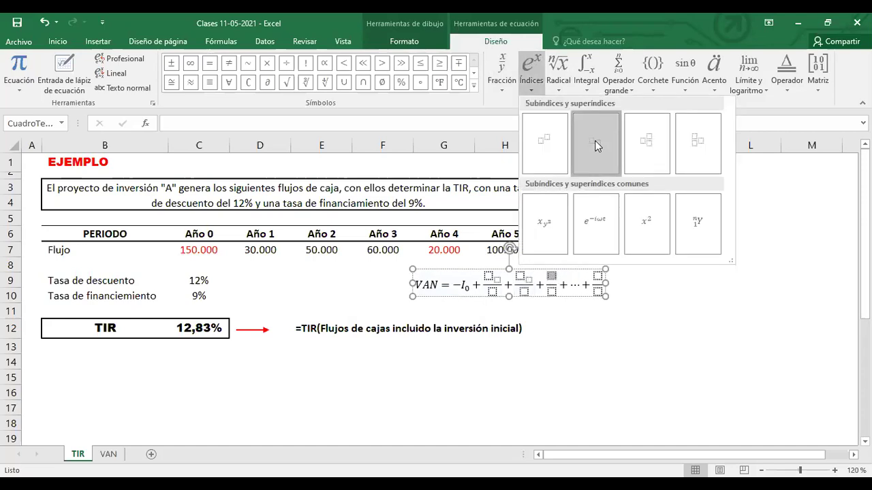
pyautogui.click(595, 141)
pyautogui.click(606, 276)
pyautogui.click(527, 71)
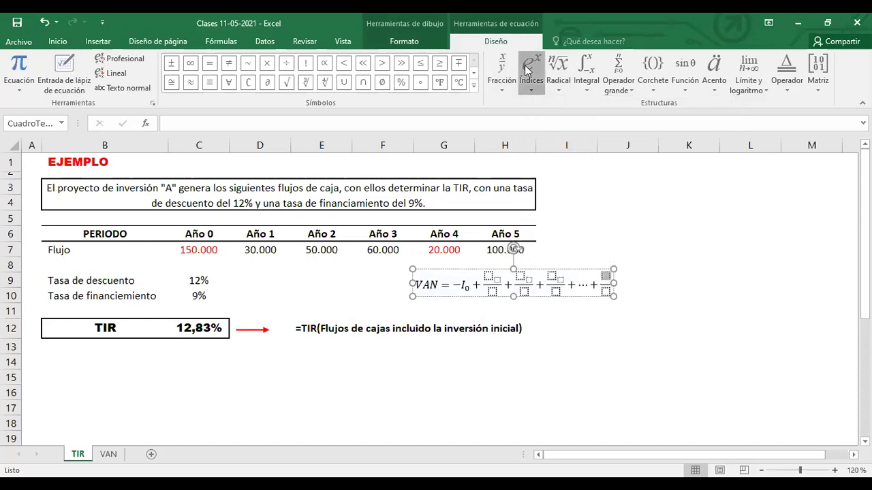
pyautogui.click(595, 138)
# - Place an empty superscript structure in the denominator of each of the VAN equation's four fractions
pyautogui.click(491, 291)
pyautogui.click(531, 68)
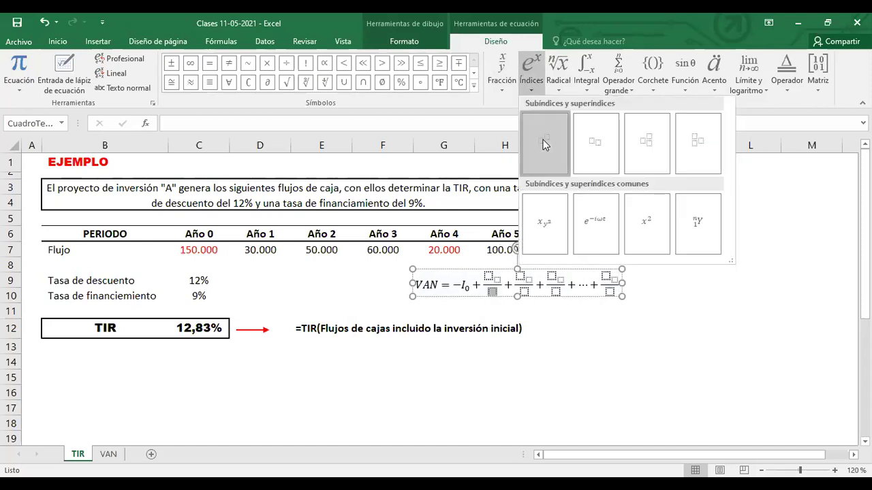
pyautogui.click(544, 143)
pyautogui.click(523, 290)
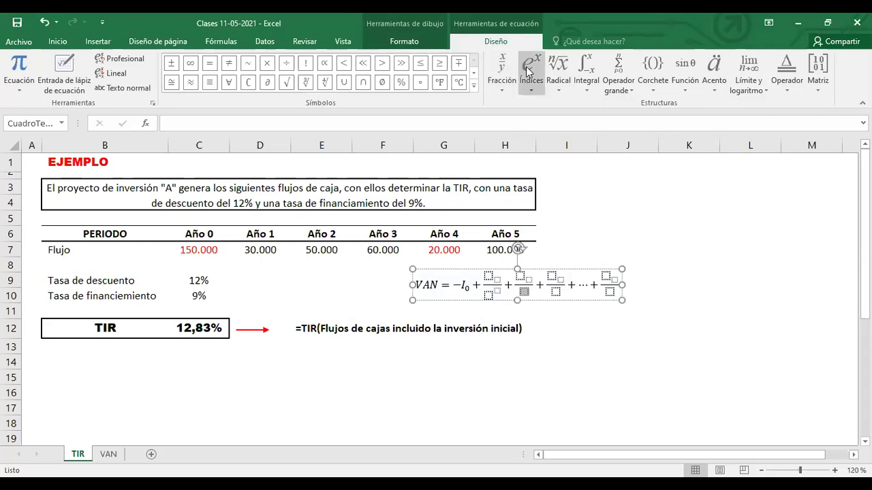
pyautogui.click(528, 70)
pyautogui.click(538, 137)
pyautogui.click(555, 291)
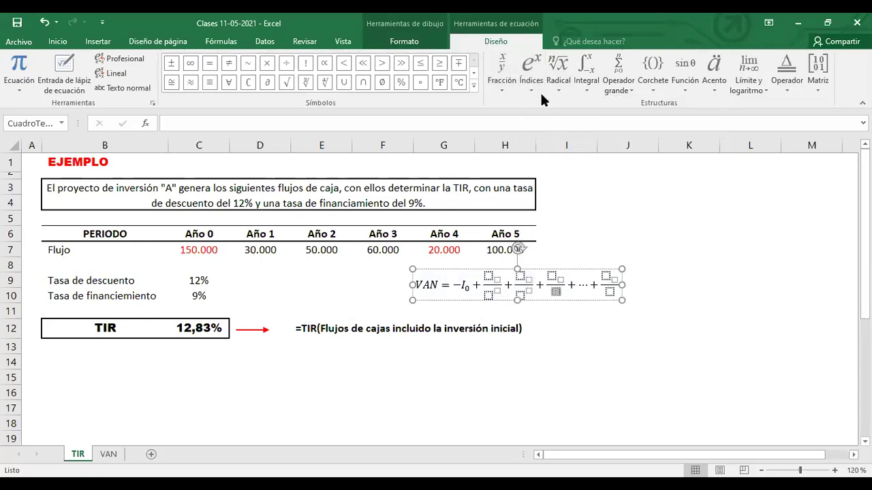
pyautogui.click(531, 70)
pyautogui.click(544, 140)
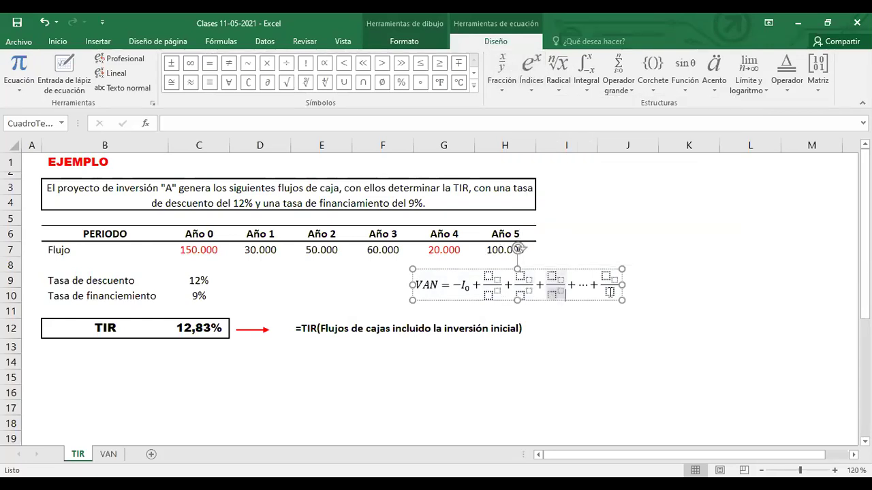
pyautogui.click(531, 70)
pyautogui.click(545, 140)
# - Fill the four numerators with FC carrying the subscripts 1, 2, 3 and n
pyautogui.click(488, 277)
pyautogui.write('FC1')
pyautogui.click(521, 276)
pyautogui.write('FC')
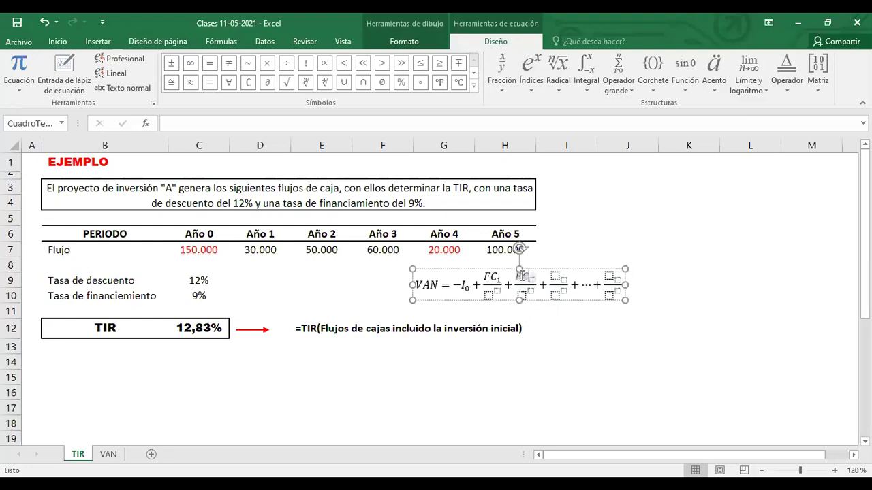
pyautogui.write('2')
pyautogui.click(554, 276)
pyautogui.write('FC3')
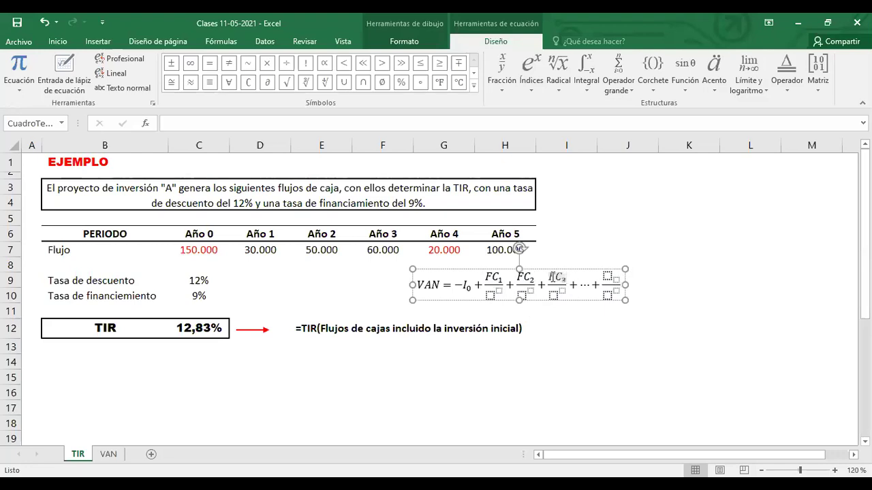
pyautogui.click(607, 276)
pyautogui.write('FC_')
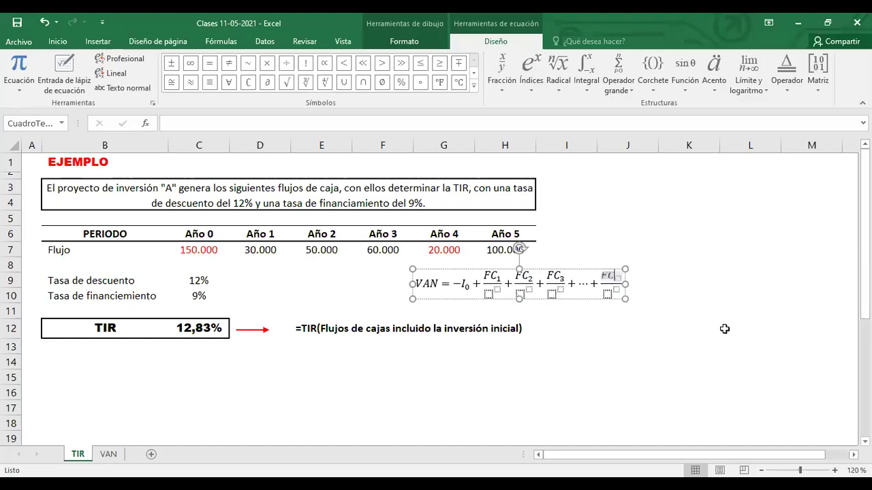
pyautogui.write('n')
# - Insert empty parentheses as the base of the superscript in each of the four denominators
pyautogui.click(489, 294)
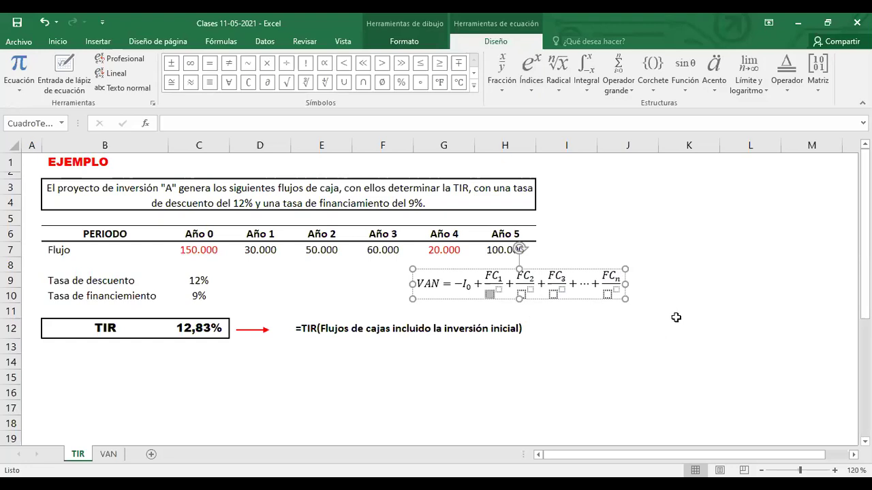
pyautogui.click(653, 72)
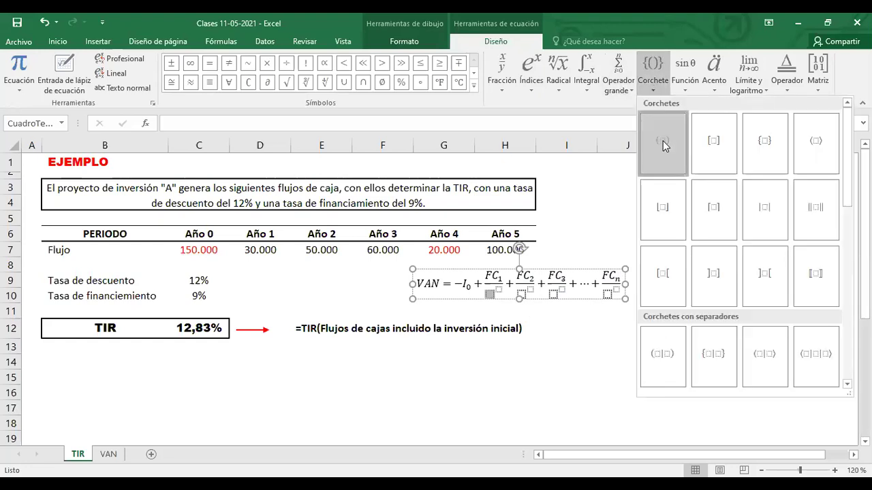
pyautogui.click(662, 144)
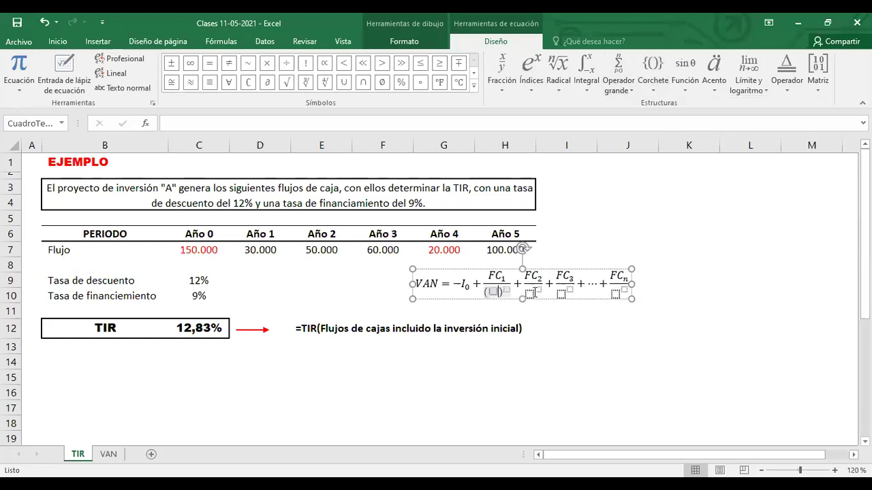
pyautogui.click(654, 79)
pyautogui.click(663, 144)
pyautogui.click(572, 295)
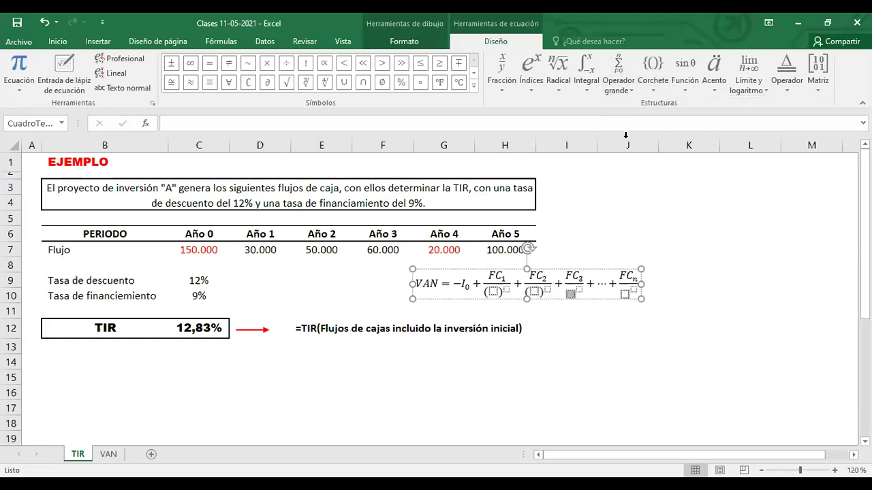
pyautogui.click(663, 86)
pyautogui.click(665, 140)
pyautogui.click(634, 294)
pyautogui.click(653, 68)
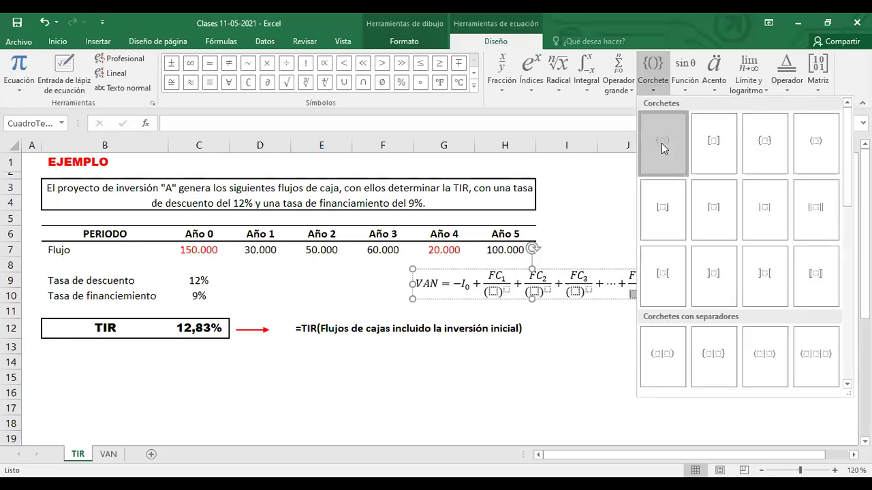
pyautogui.click(663, 142)
# - Fill the first denominator with 1 + K inside the parentheses and the exponent 1
pyautogui.click(493, 292)
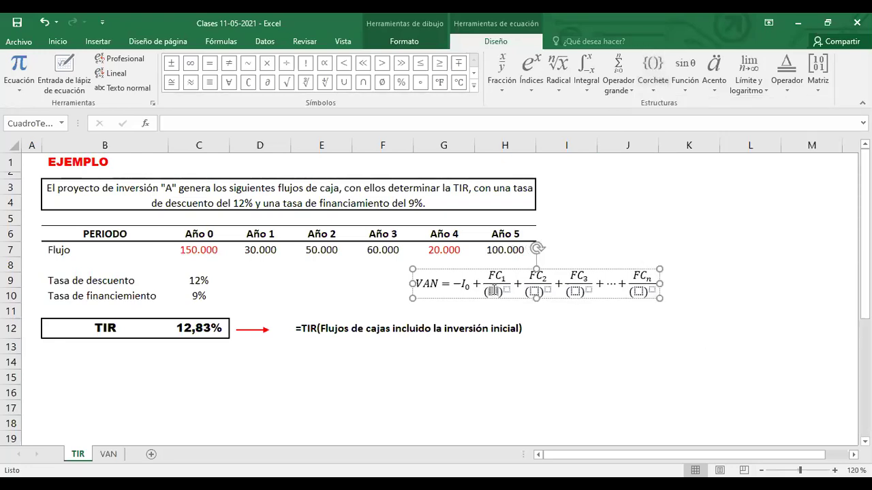
pyautogui.write('1+')
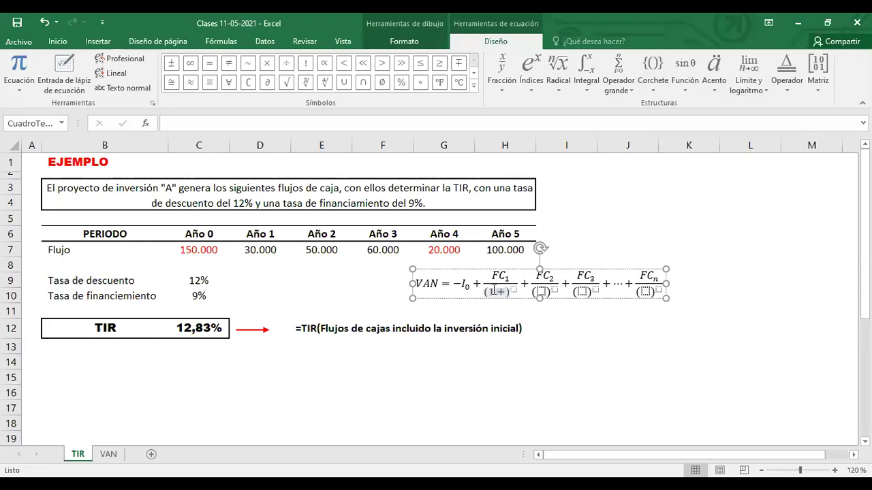
pyautogui.write('k')
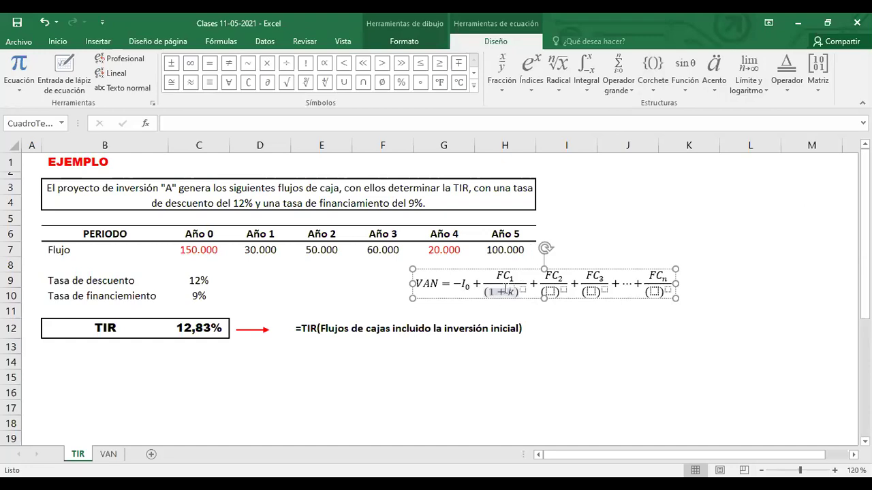
pyautogui.press('BackSpace')
pyautogui.write('K)^')
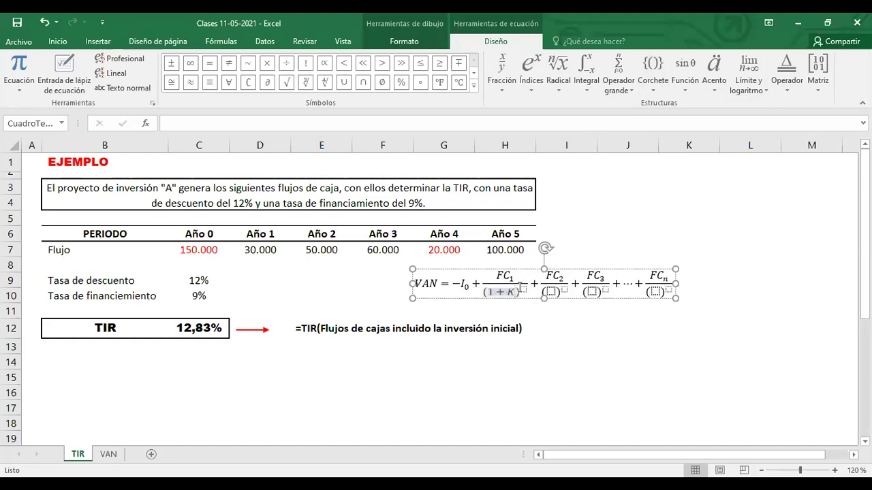
pyautogui.write('1')
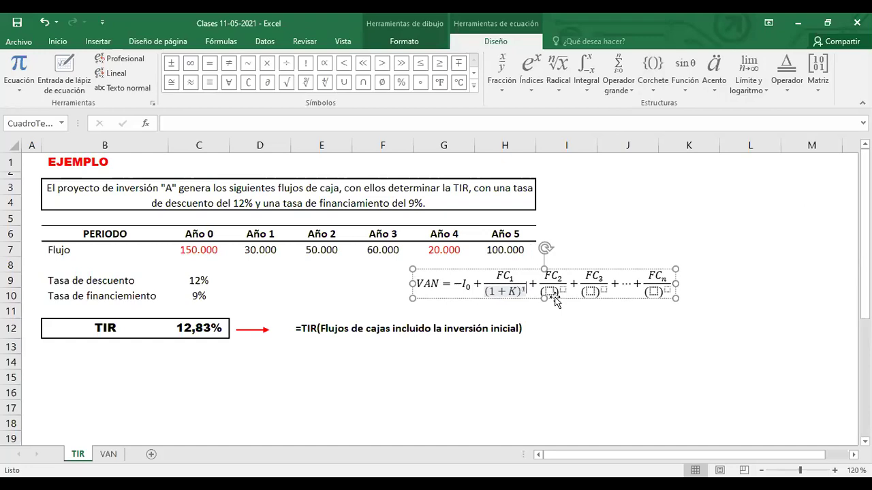
# - Fill the second and third denominators with 1 + K in parentheses, using the exponents 2 and 3
pyautogui.click(551, 292)
pyautogui.write('1 + ')
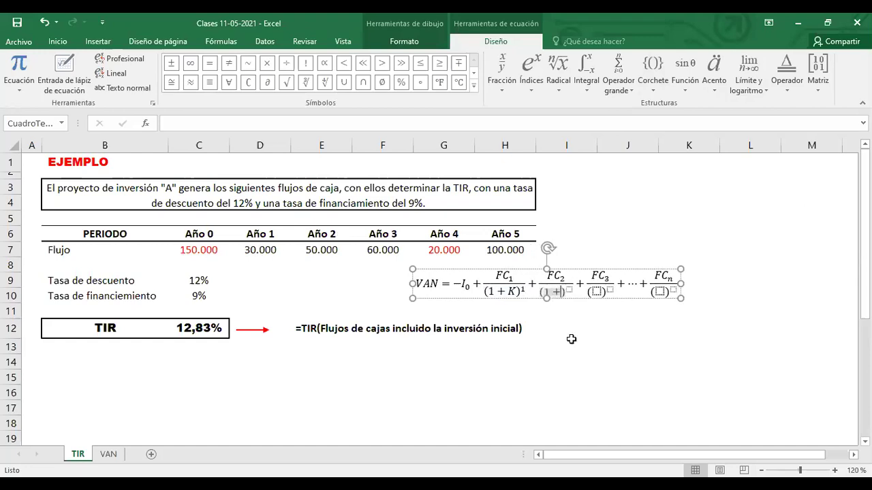
pyautogui.write('K')
pyautogui.click(579, 288)
pyautogui.write('2')
pyautogui.click(606, 293)
pyautogui.write('1 + ')
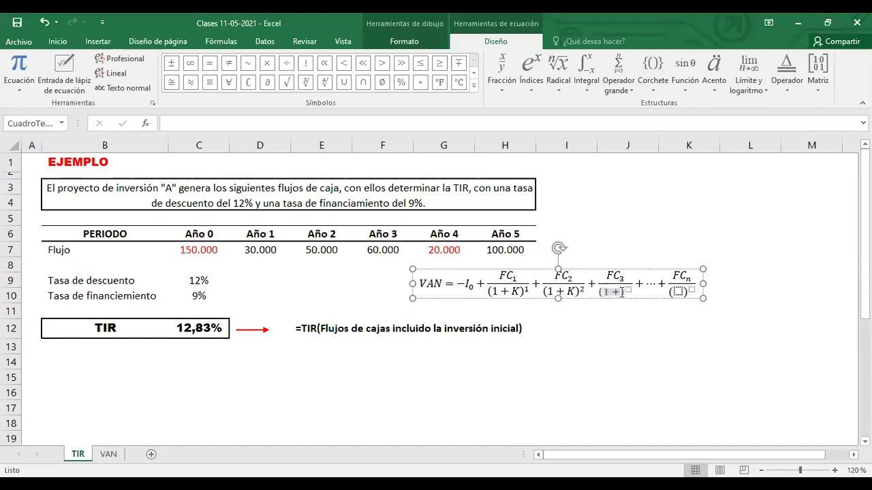
pyautogui.write('K')
pyautogui.press('Right')
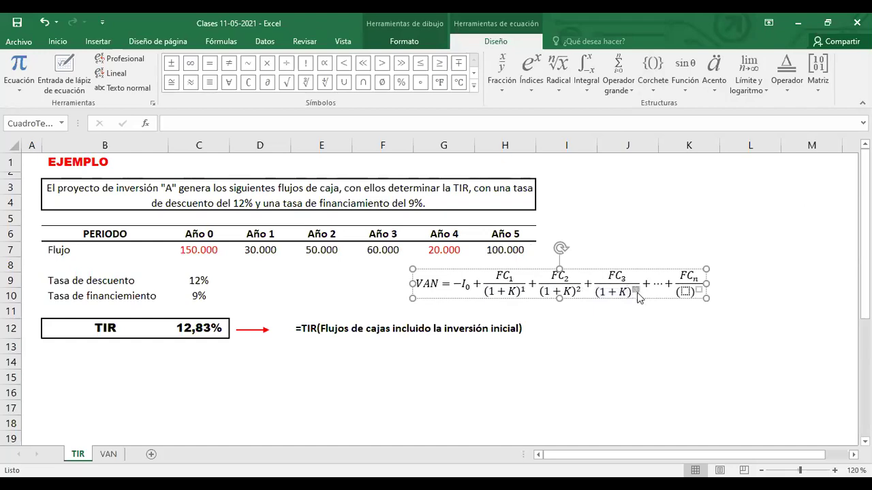
pyautogui.write('3')
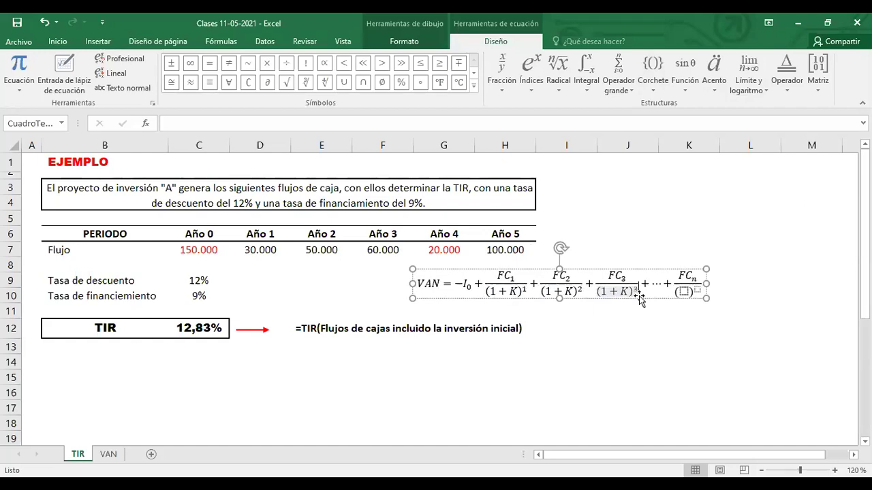
# - Fill the last denominator with 1 + K in parentheses and the exponent 2, and leave the equation
pyautogui.click(683, 292)
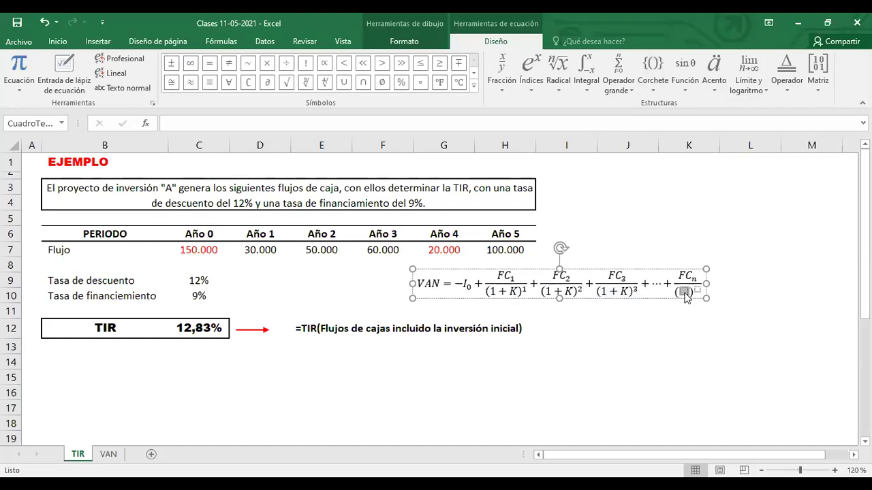
pyautogui.write('1+K')
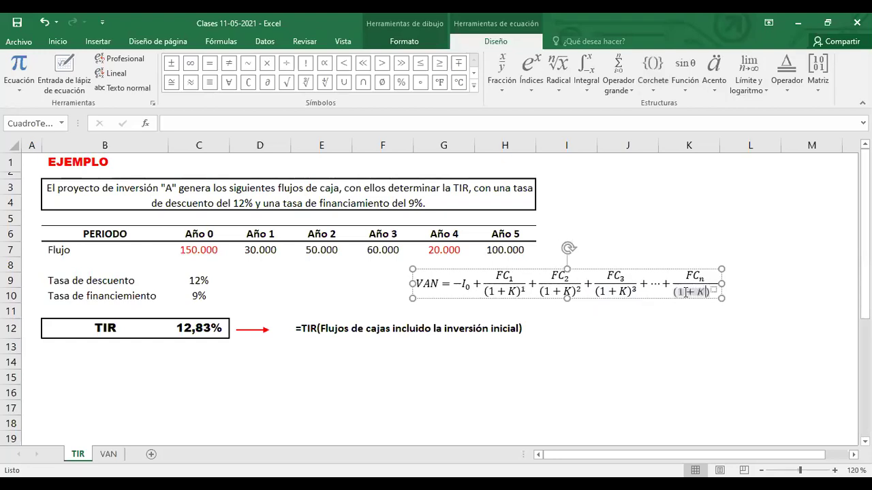
pyautogui.click(713, 290)
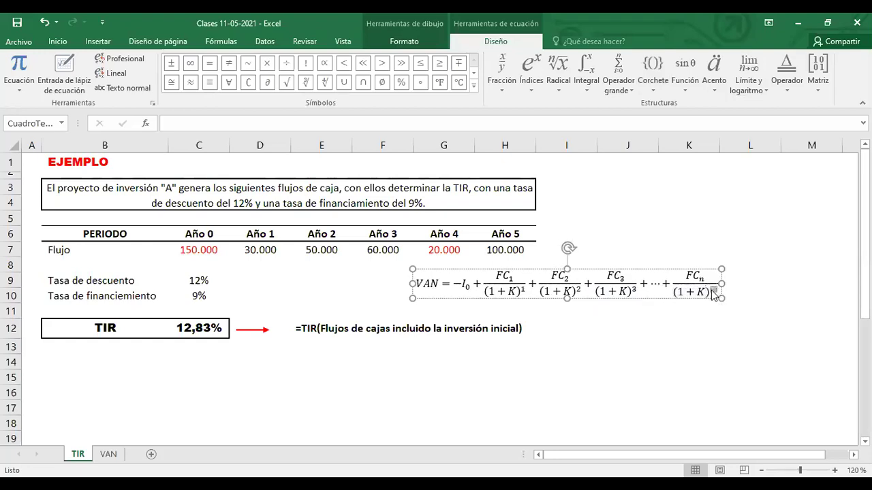
pyautogui.write('2')
pyautogui.click(752, 261)
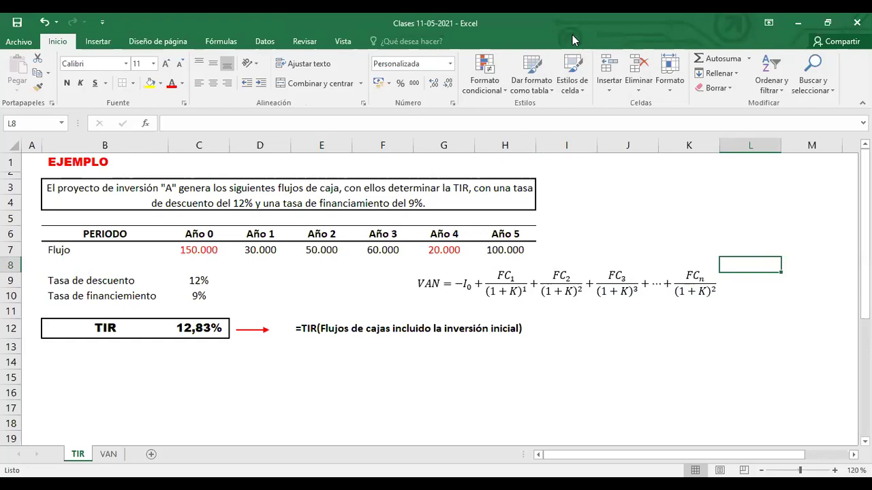
# - Draw freehand arrows linking the Año 0, Año 1 and Año 2 flows to I0, FC1 and FC2 in the equation
pyautogui.moveTo(214, 251)
pyautogui.mouseDown()
pyautogui.moveTo(329, 279)
pyautogui.moveTo(476, 258)
pyautogui.moveTo(467, 275)
pyautogui.moveTo(472, 270)
pyautogui.mouseUp()
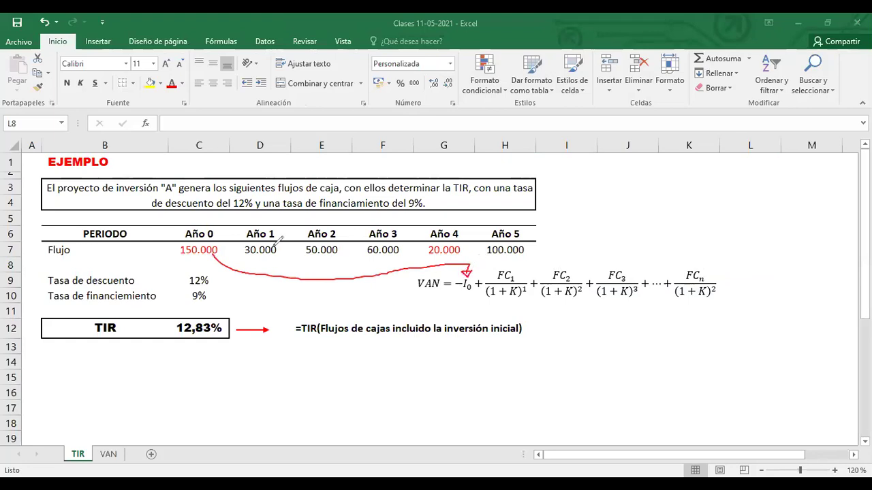
pyautogui.moveTo(266, 252)
pyautogui.mouseDown()
pyautogui.moveTo(398, 246)
pyautogui.moveTo(506, 259)
pyautogui.mouseUp()
pyautogui.moveTo(326, 249)
pyautogui.mouseDown()
pyautogui.moveTo(488, 220)
pyautogui.moveTo(559, 268)
pyautogui.mouseUp()
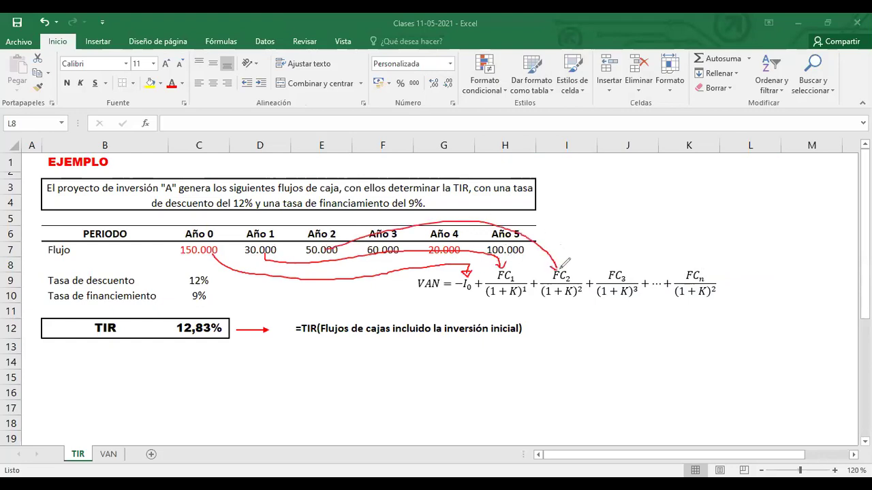
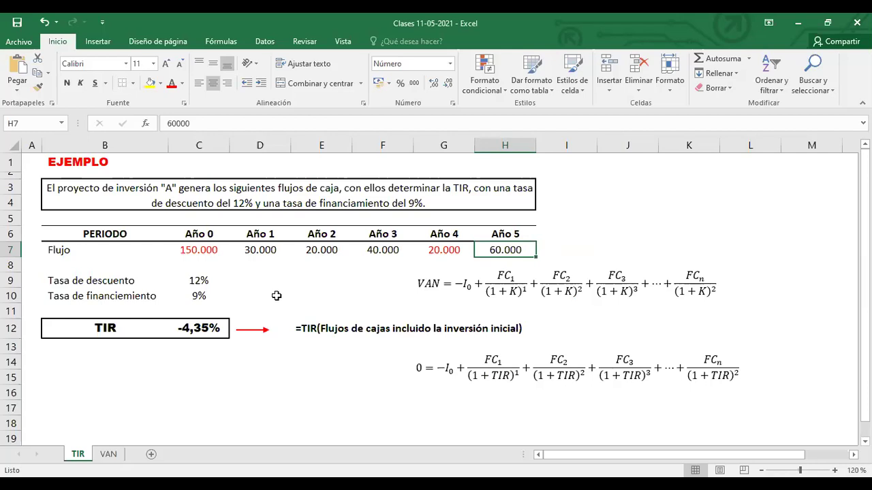
# - Copy the Año 0 to Año 5 cash flows from the TIR sheet over the same row of the VAN sheet
pyautogui.moveTo(197, 250); pyautogui.dragTo(505, 250)
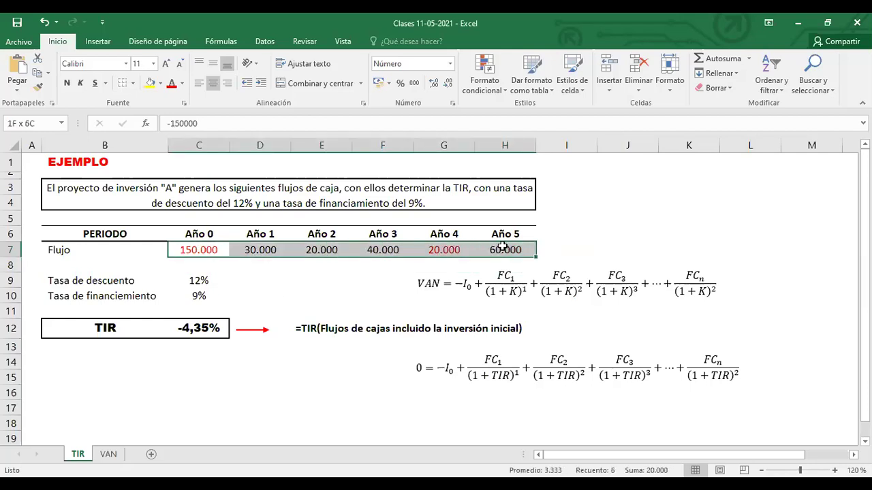
pyautogui.hotkey('ctrl', 'c')
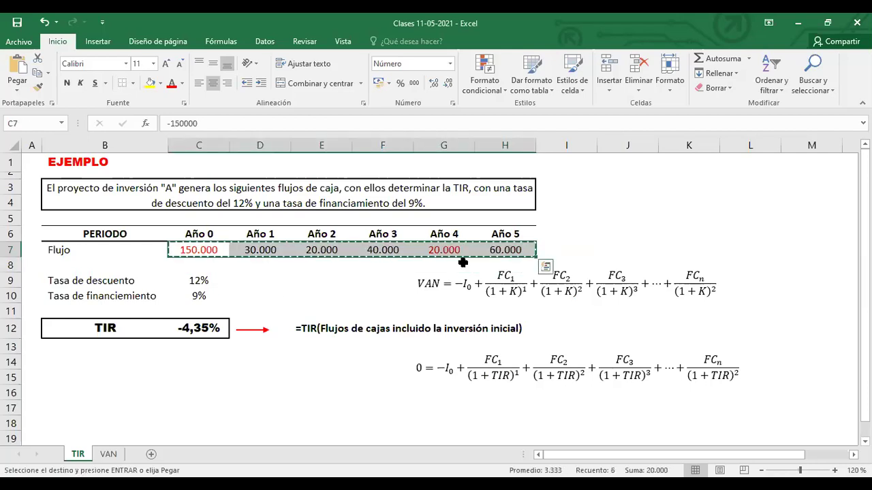
pyautogui.click(108, 454)
pyautogui.click(198, 192)
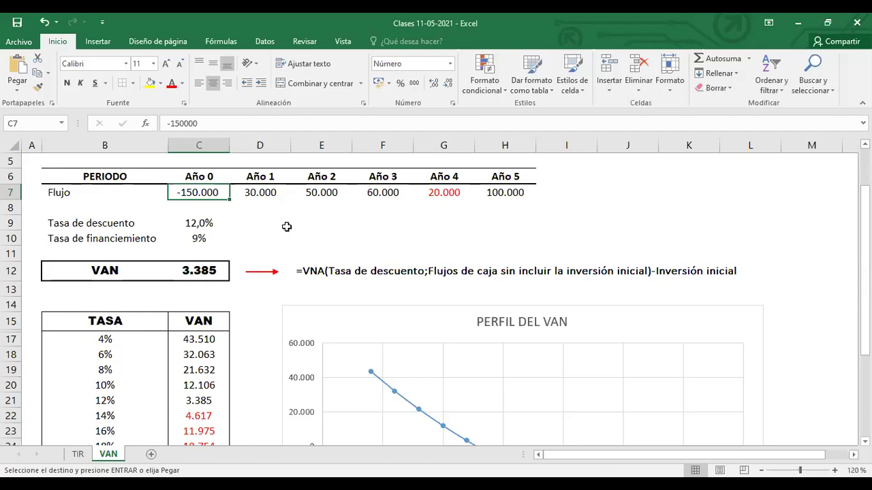
pyautogui.hotkey('ctrl', 'shift', 'Right')
pyautogui.hotkey('ctrl', 'v')
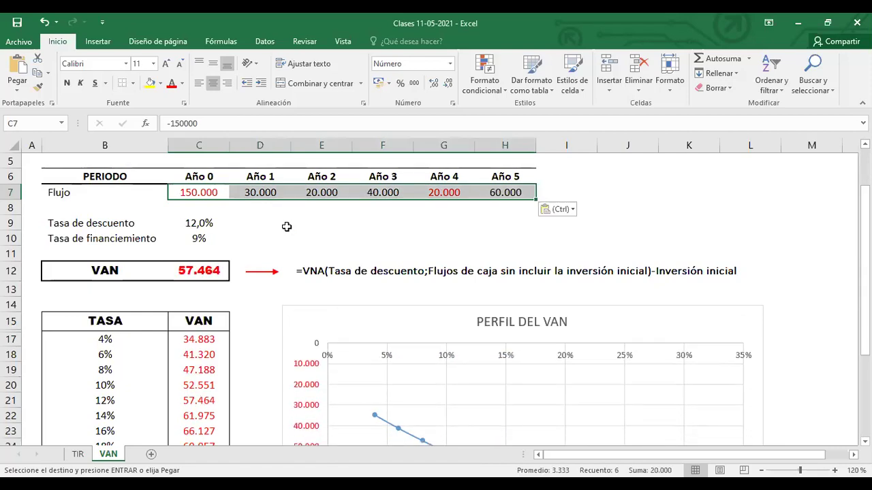
# - Review the VAN sheet's rate table, VAN profile chart and VAN result, and return to the TIR sheet
pyautogui.scroll(-3, 498, 362)
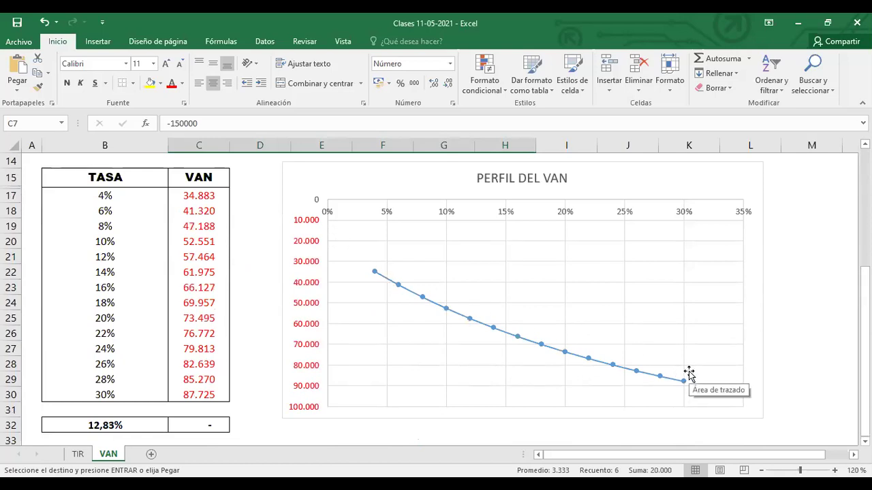
pyautogui.scroll(4, 689, 373)
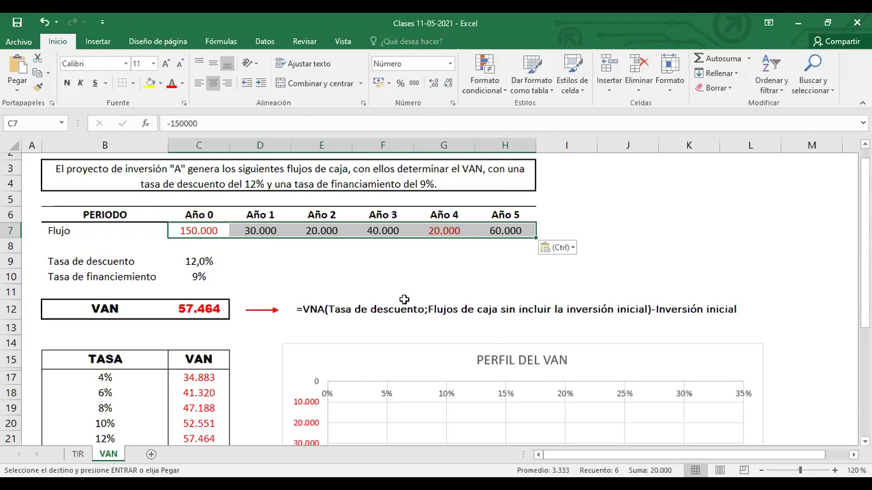
pyautogui.click(78, 454)
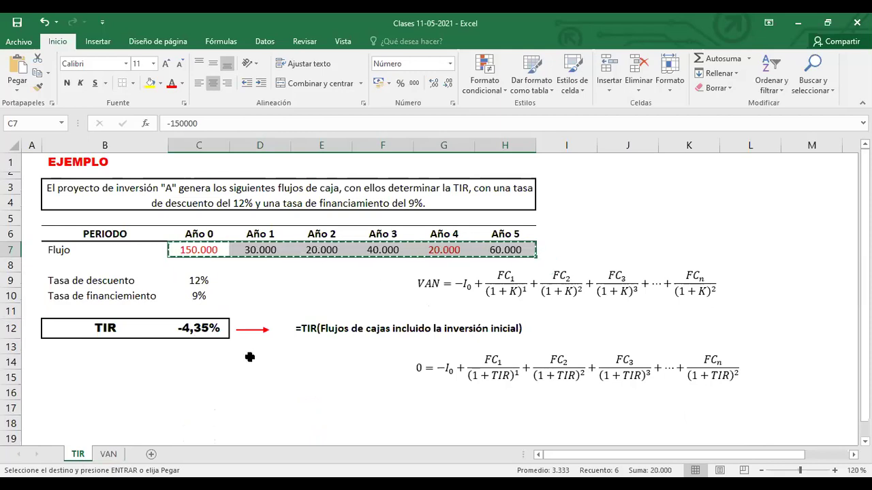
# - Link the Tasa de descuento cell on the VAN sheet to the TIR result on the TIR sheet
pyautogui.click(111, 455)
pyautogui.click(196, 261)
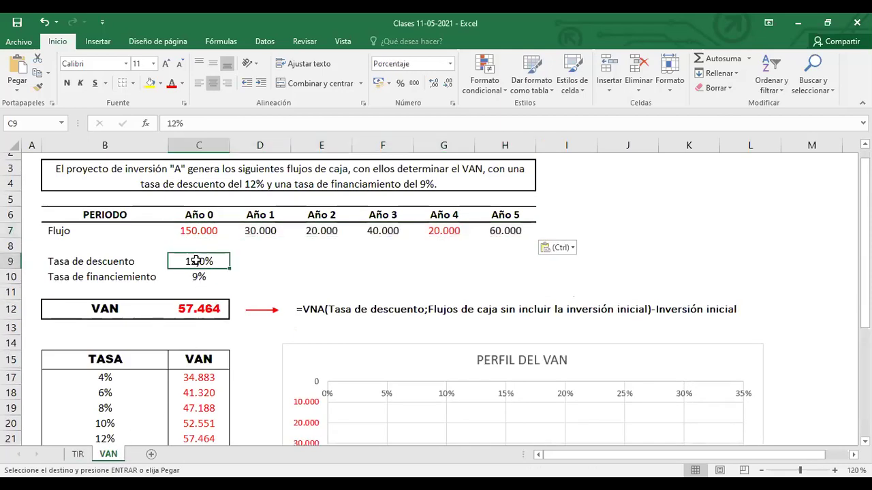
pyautogui.write('=')
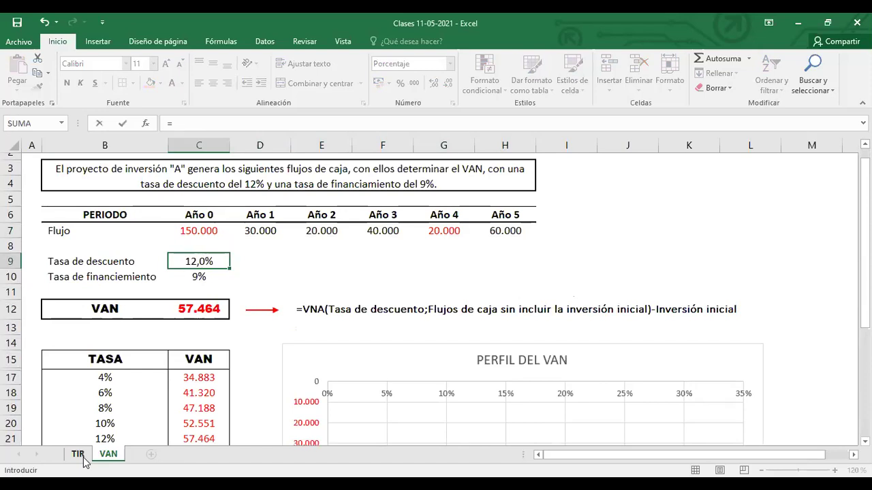
pyautogui.click(78, 454)
pyautogui.click(196, 329)
pyautogui.press('Return')
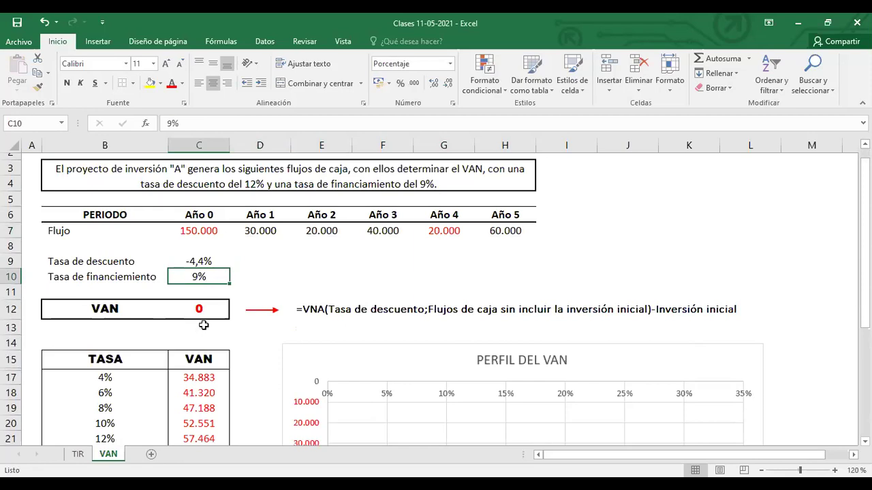
# - Annotate the VAN sheet's discount rate with the text TD=TIR and circle the rate in red
pyautogui.click(237, 261)
pyautogui.write('TD=TIR')
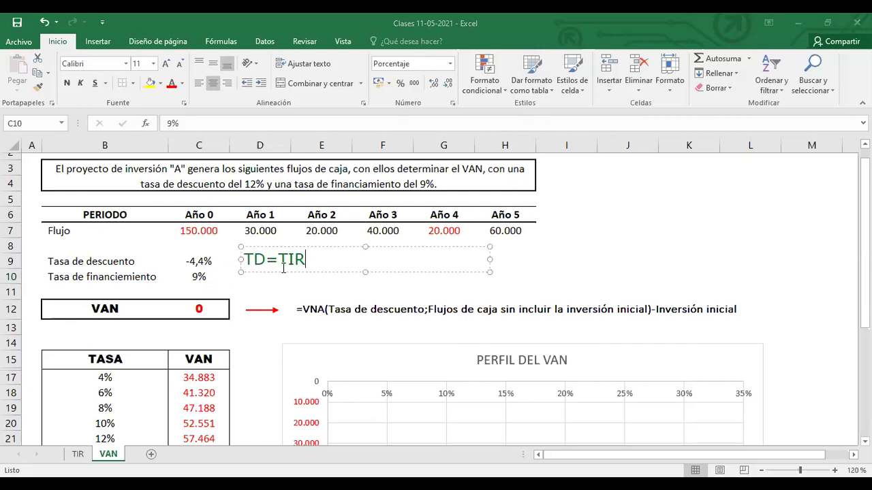
pyautogui.click(269, 286)
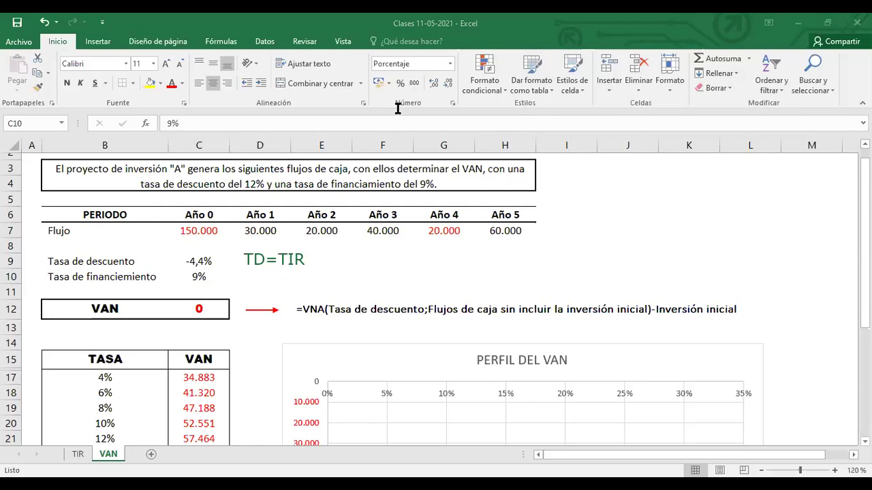
pyautogui.moveTo(181, 256); pyautogui.dragTo(215, 271)
# - Check the TIR result on the TIR sheet, and show the VAN sheet's discount rate with two decimals
pyautogui.click(77, 455)
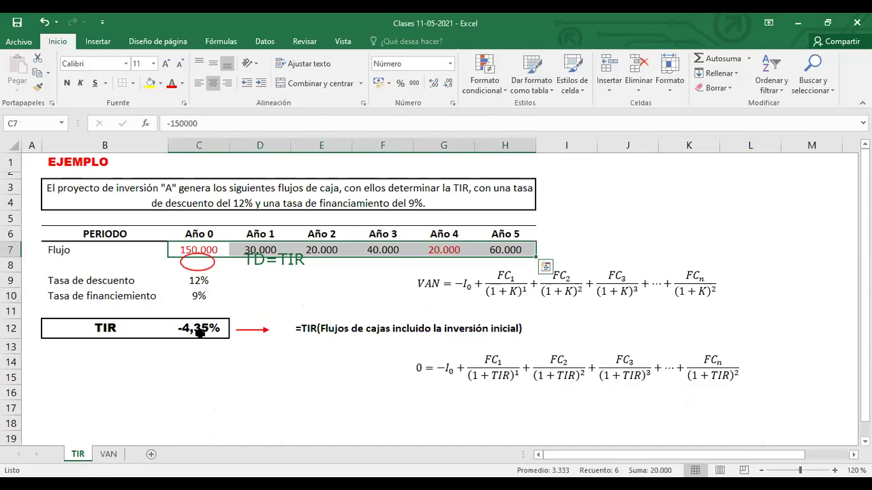
pyautogui.click(203, 328)
pyautogui.click(108, 454)
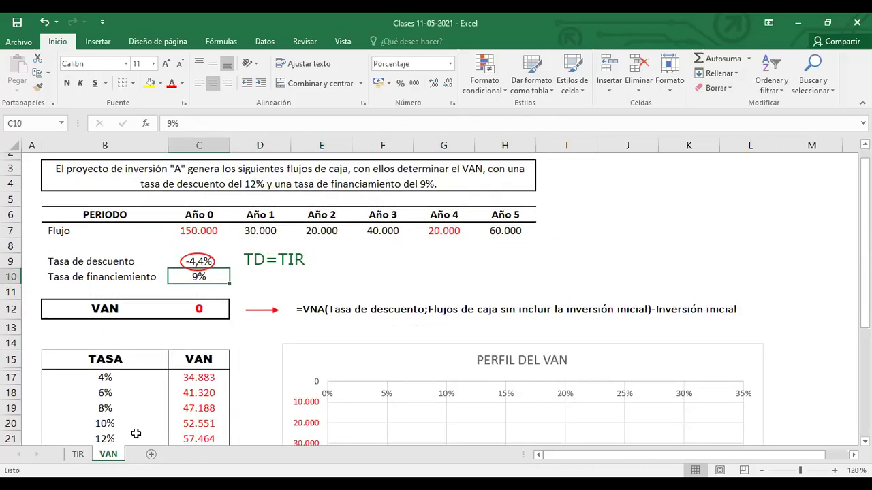
pyautogui.click(434, 83)
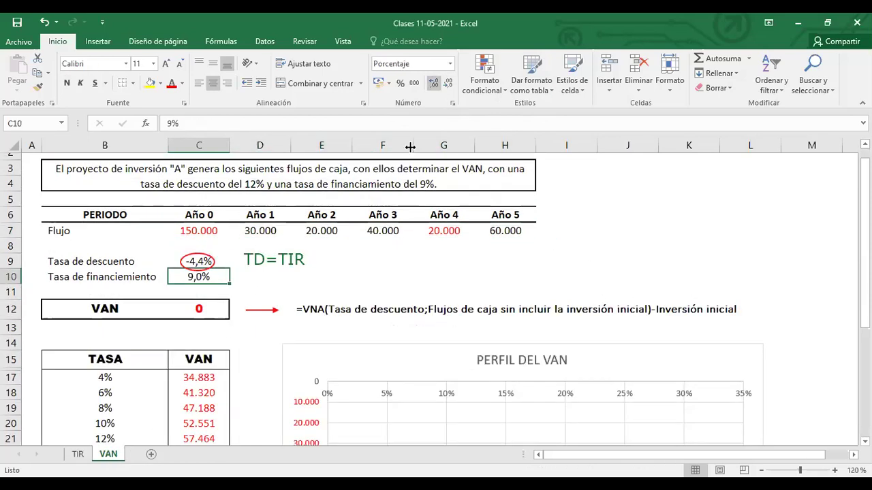
pyautogui.hotkey('ctrl', 'z')
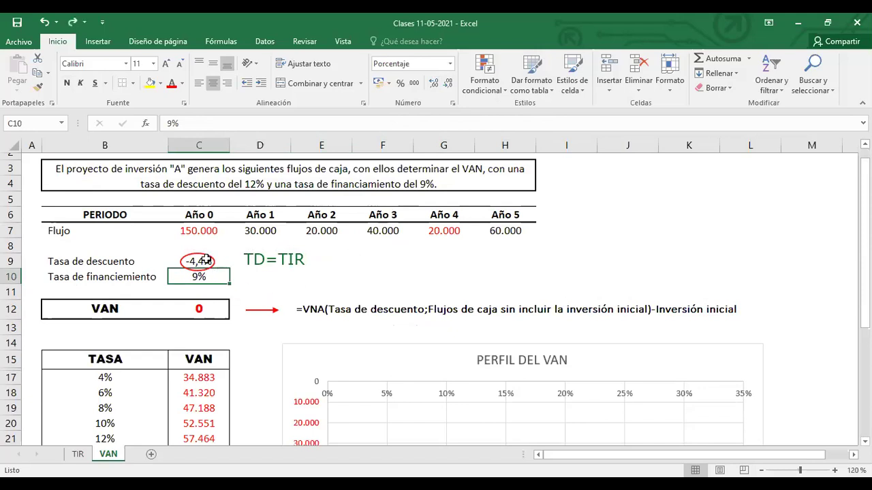
pyautogui.click(203, 261)
pyautogui.click(433, 83)
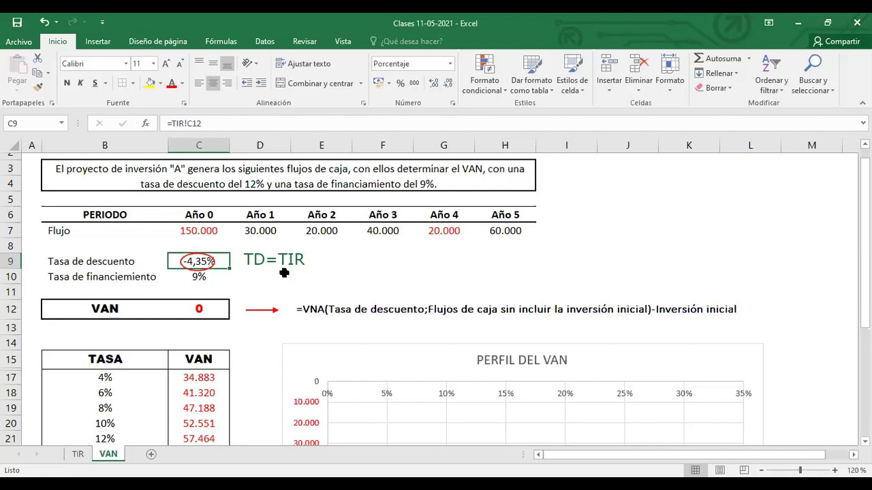
pyautogui.click(199, 310)
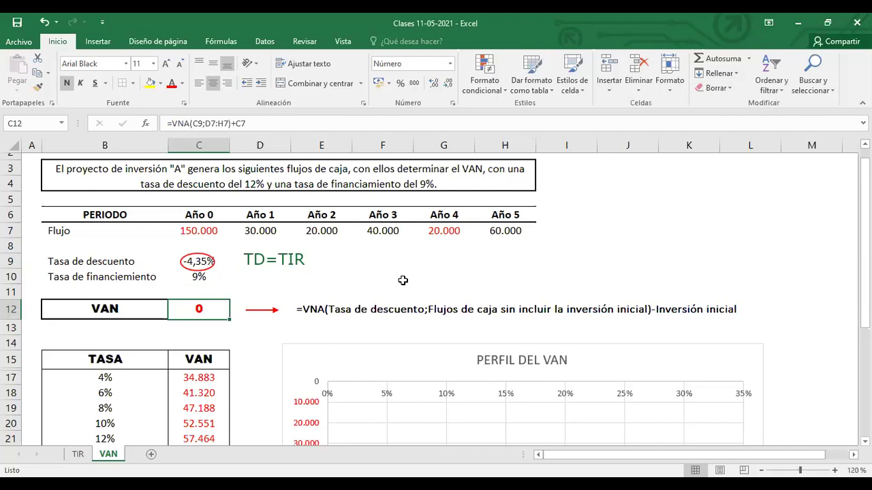
# - Undo the VAN sheet's linked discount rate and pasted flows, plus the TIR sheet's changed Año 2, Año 3 and Año 5 flows
pyautogui.hotkey('ctrl', 'z')
pyautogui.hotkey('ctrl', 'z')
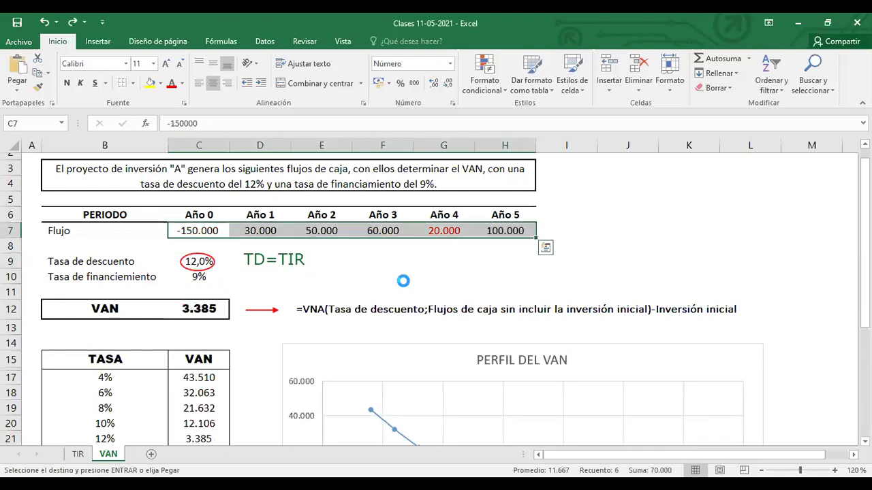
pyautogui.hotkey('ctrl', 'pageup')
pyautogui.press('Left')
pyautogui.press('Left')
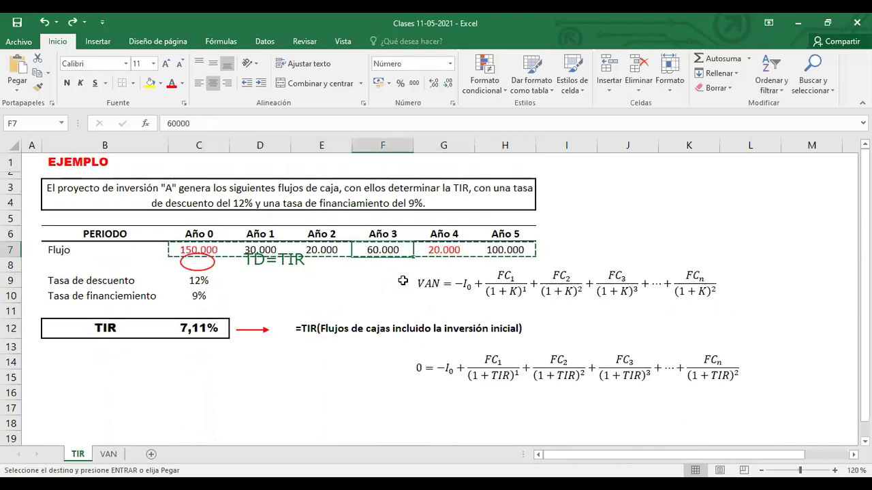
pyautogui.hotkey('ctrl', 'z')
pyautogui.hotkey('ctrl', 'z')
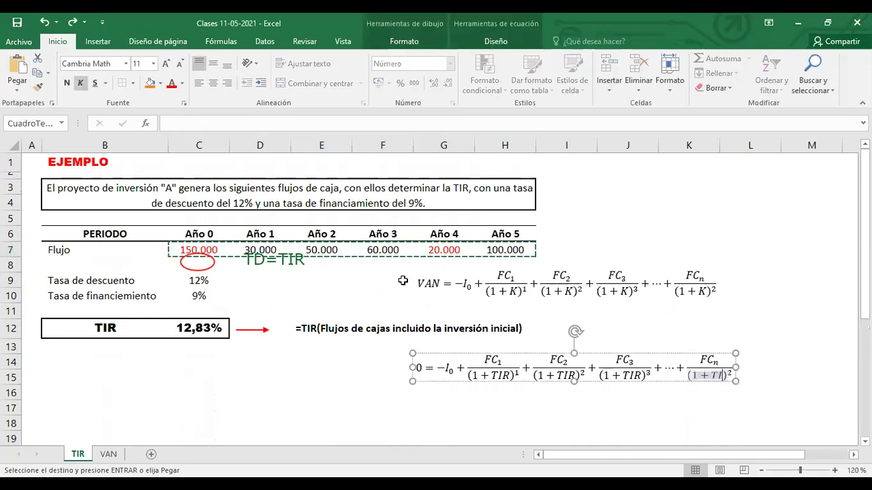
# - Restore the last denominator of the equation equal to 0 as 1 + TIR, and clear the screen annotations
pyautogui.click(672, 231)
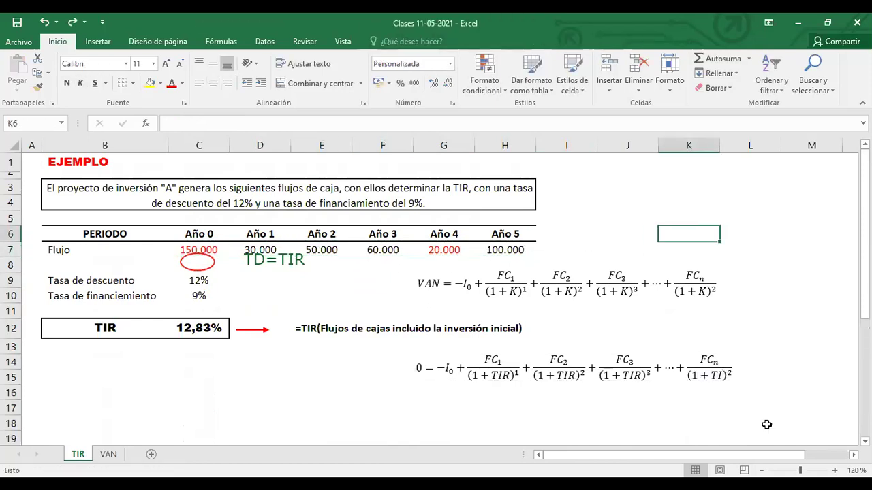
pyautogui.click(727, 384)
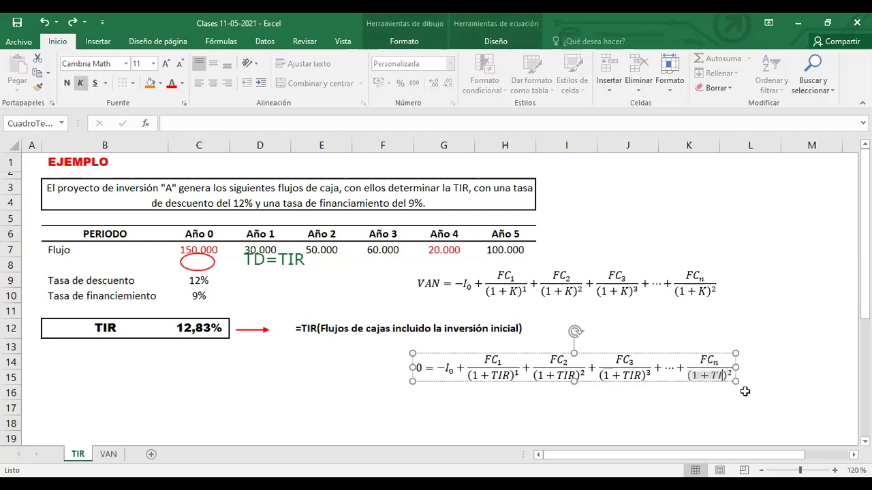
pyautogui.click(788, 347)
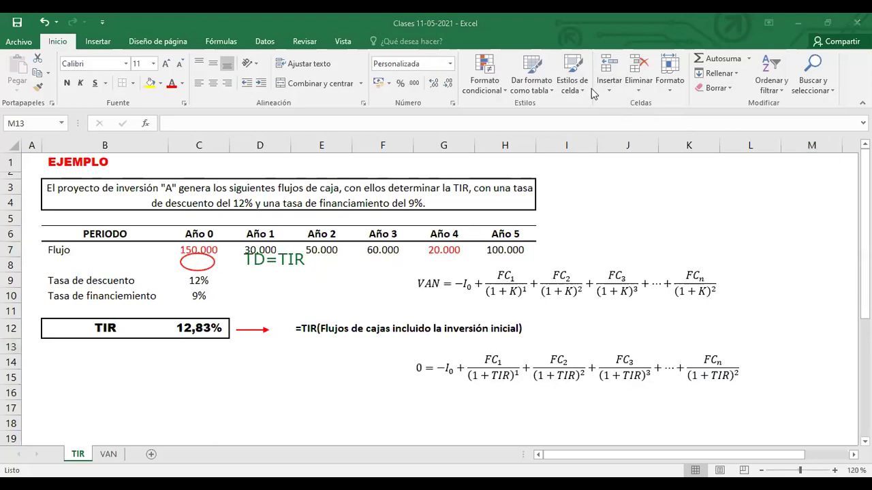
pyautogui.press('Escape')
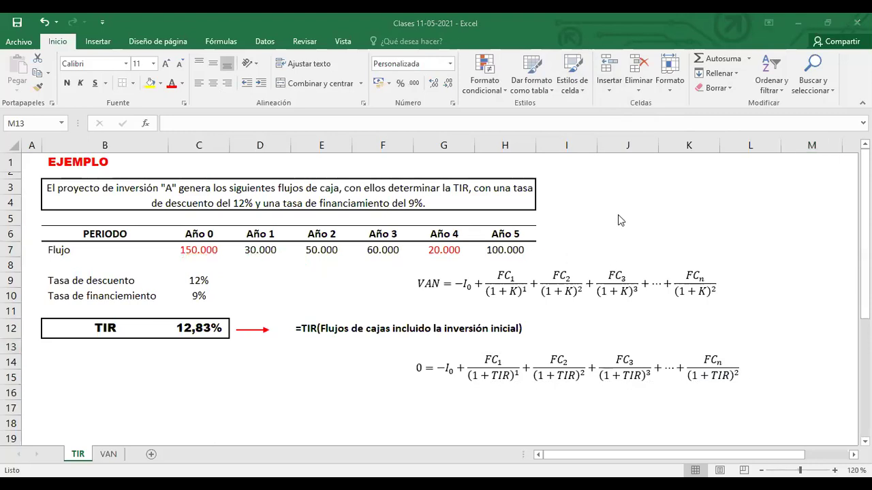
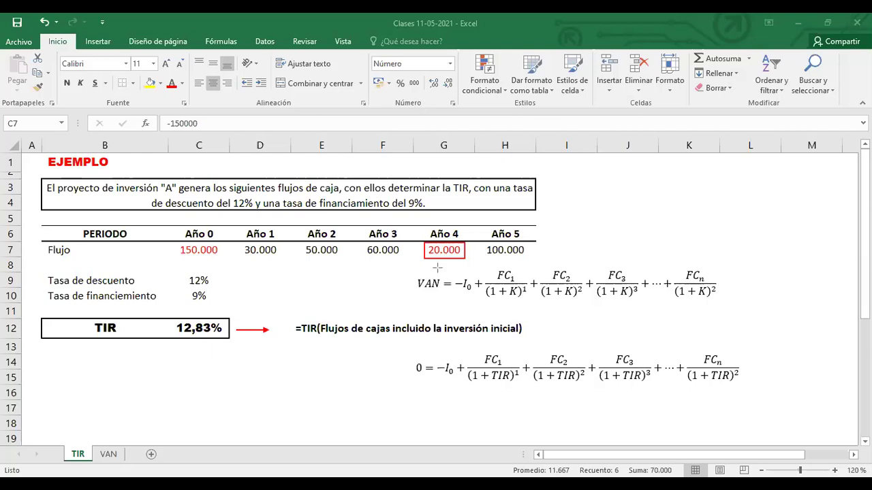
# - Draw an arrow from the Año 4 flow to the TIR result and try overwriting the TIR with 60%
pyautogui.moveTo(422, 257); pyautogui.dragTo(202, 320)
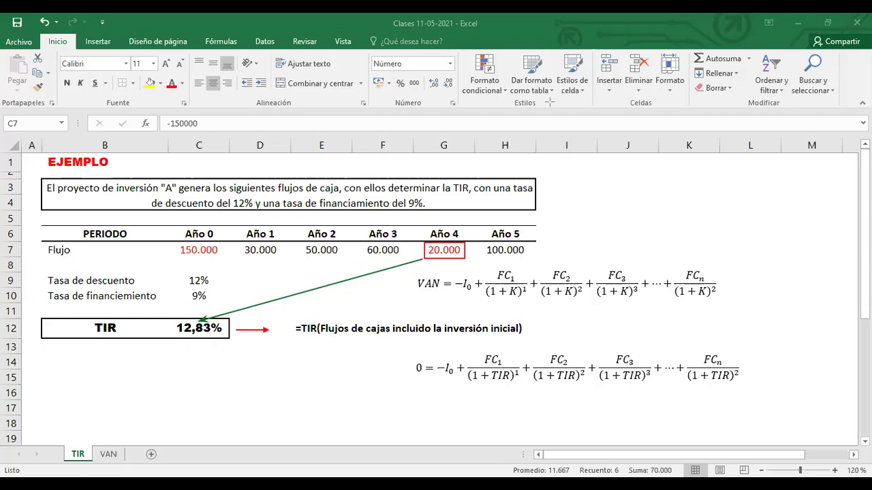
pyautogui.click(189, 324)
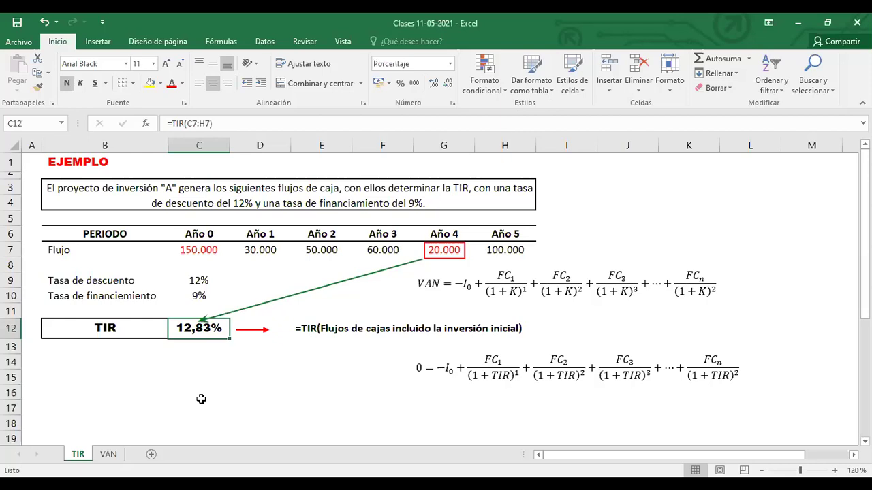
pyautogui.write('60%')
pyautogui.press('Return')
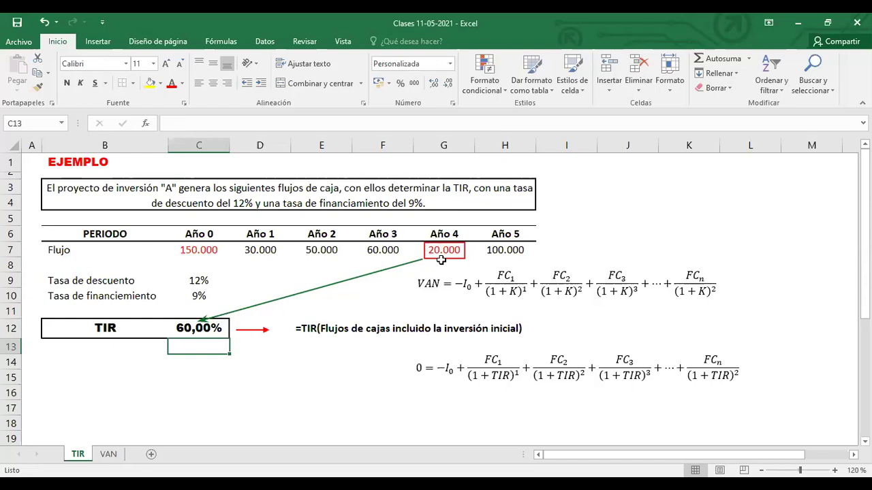
pyautogui.click(193, 336)
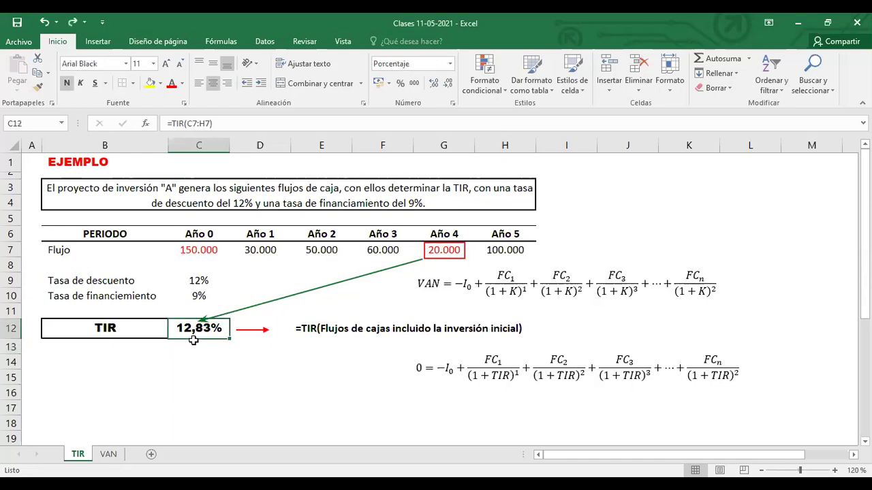
# - Try an Año 5 flow of 300000 on the TIR sheet, and undo that change
pyautogui.click(492, 248)
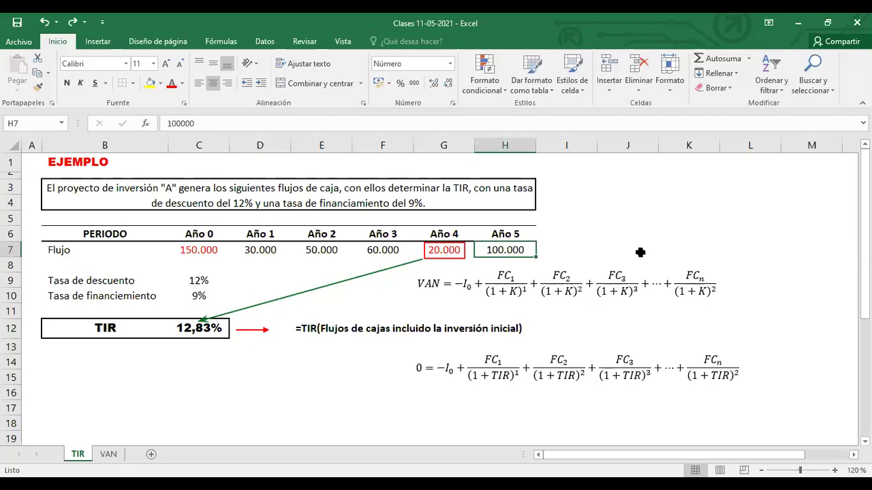
pyautogui.write('300000')
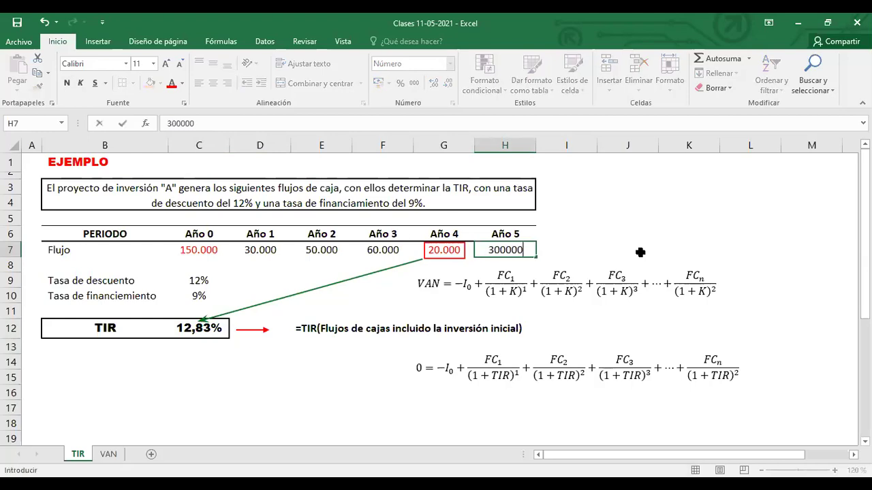
pyautogui.press('Return')
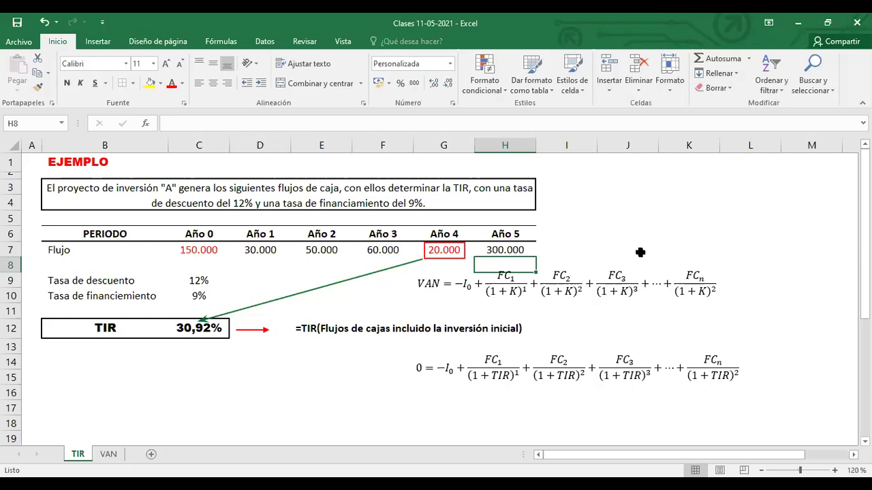
pyautogui.hotkey('ctrl', 'z')
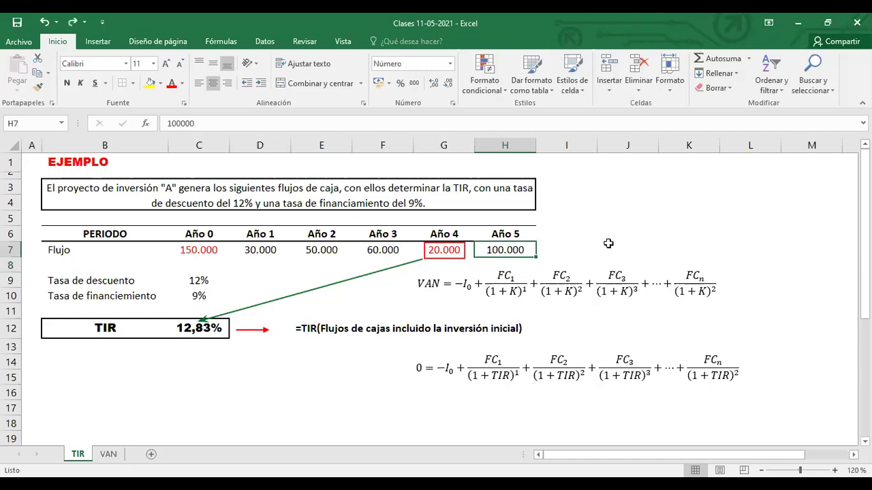
# - Switch to the Evaluación Financiera presentation in PowerPoint and start the slide show from slide 55 on TIRM
pyautogui.click(608, 243)
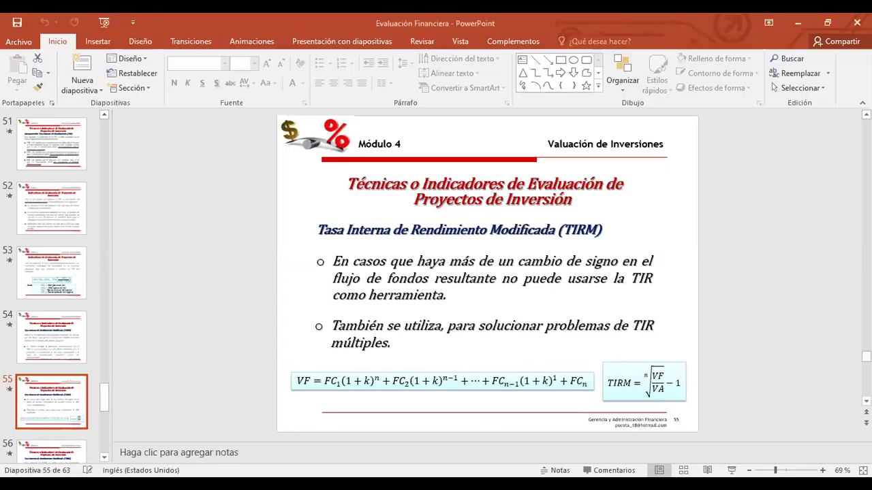
pyautogui.click(732, 471)
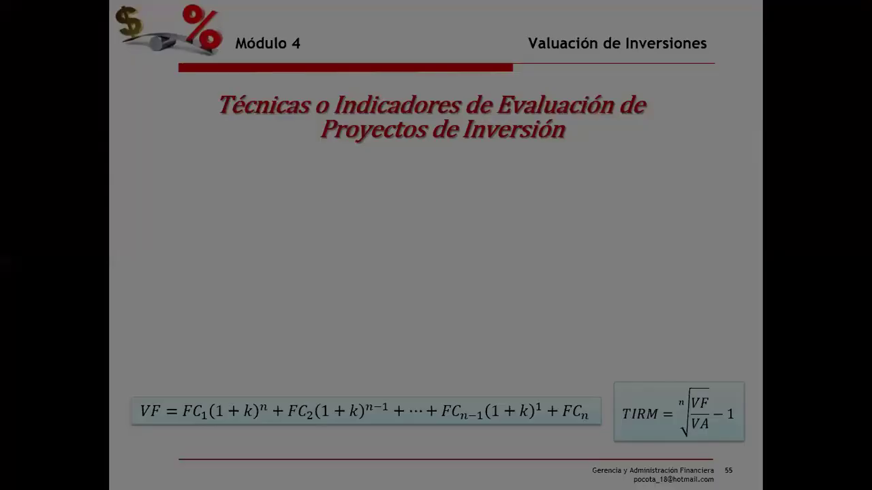
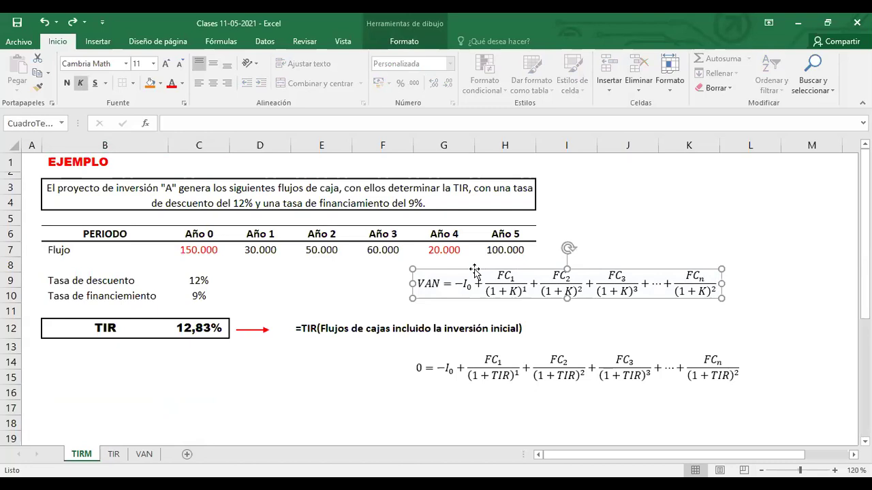
# - Delete the VAN equation and the equation equal to 0 from the TIRM sheet
pyautogui.click(485, 359)
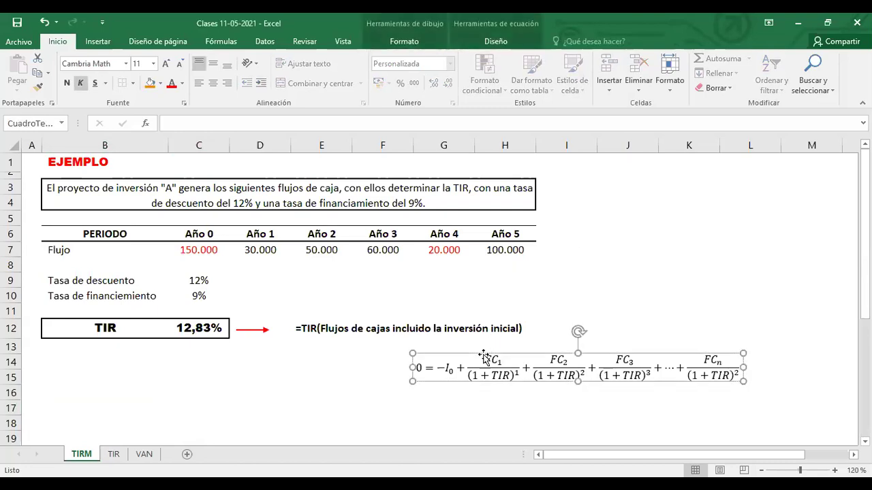
pyautogui.press('Delete')
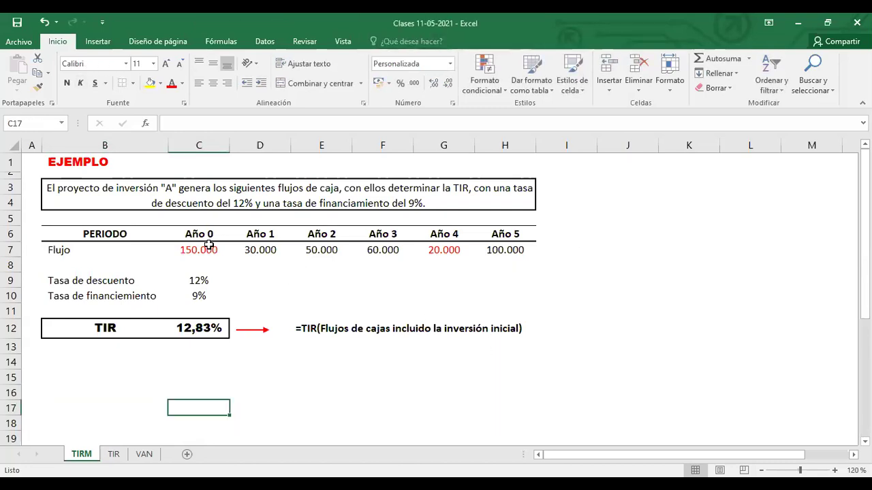
# - Change TIR to TIRM in the problem statement in B3 of the TIRM sheet
pyautogui.click(48, 189)
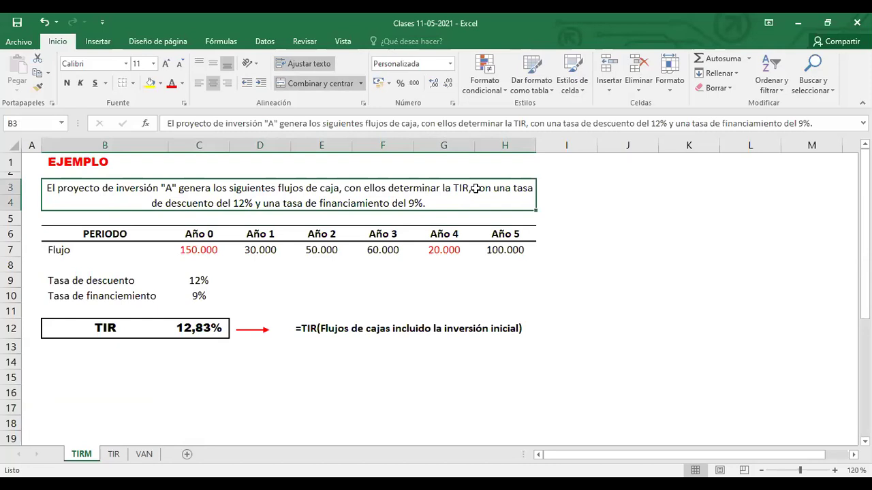
pyautogui.click(525, 125)
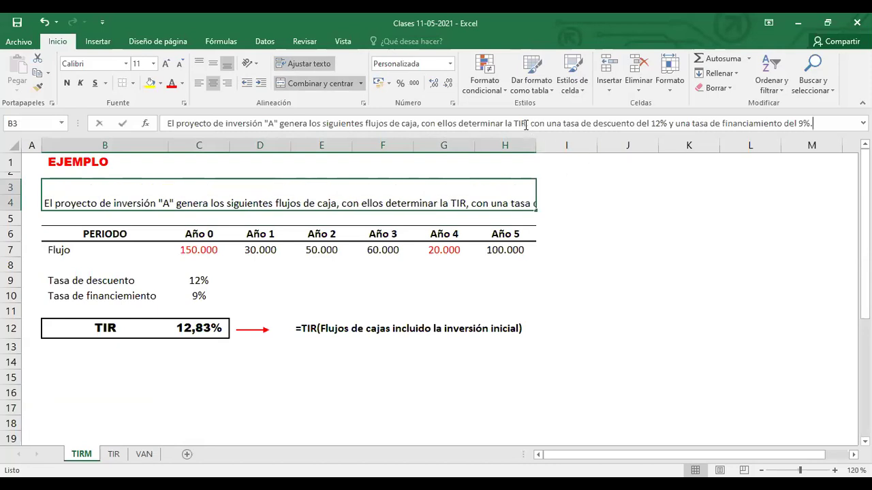
pyautogui.write('M')
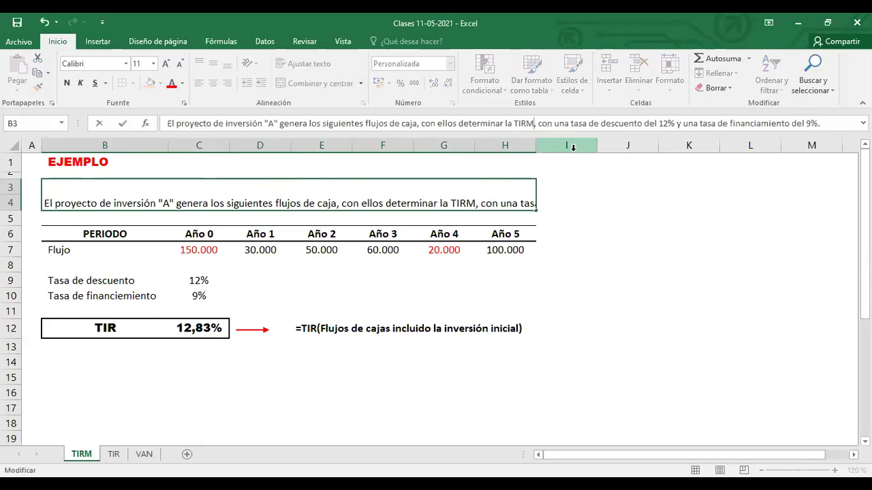
pyautogui.press('Return')
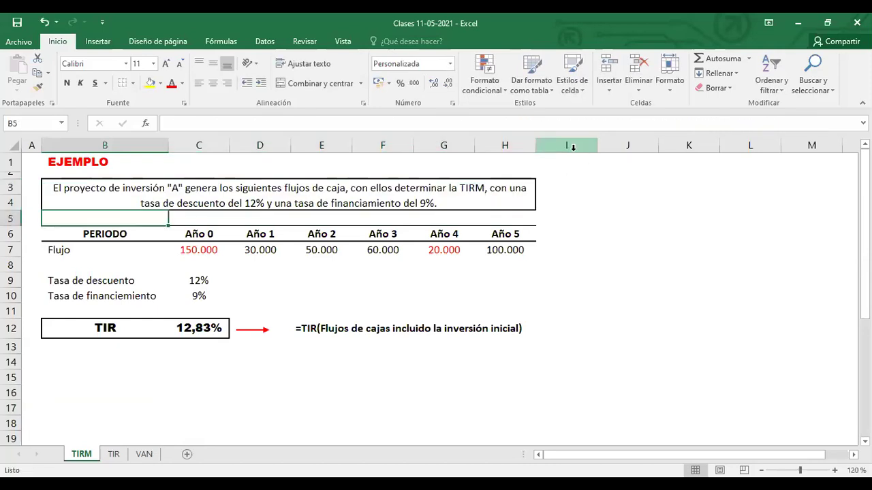
# - Change the result label in B12 to TIRM
pyautogui.click(207, 328)
pyautogui.click(127, 328)
pyautogui.doubleClick(133, 329)
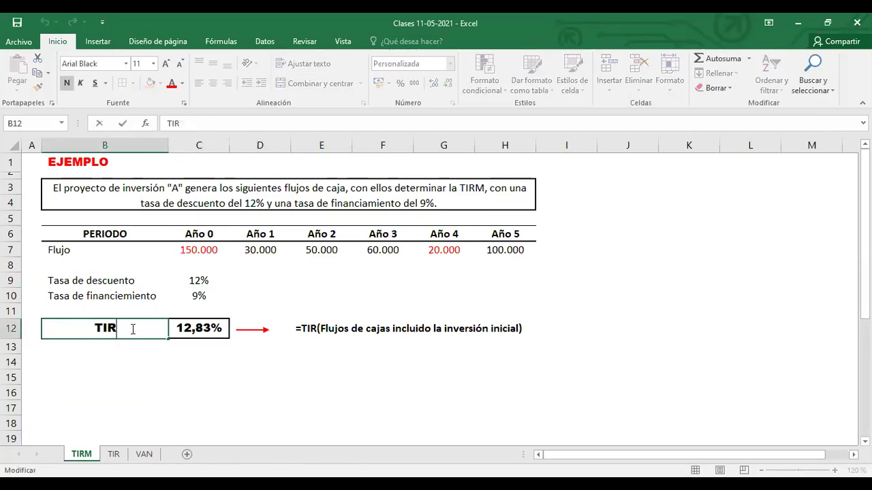
pyautogui.write('M')
pyautogui.click(350, 407)
# - Clear the TIR formula from C12 and the explanatory =TIR text from E12
pyautogui.click(213, 328)
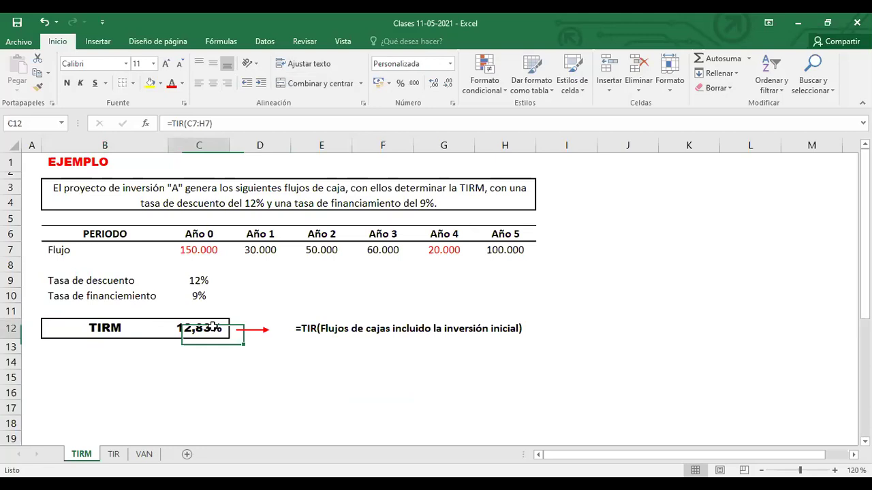
pyautogui.press('Delete')
pyautogui.click(312, 374)
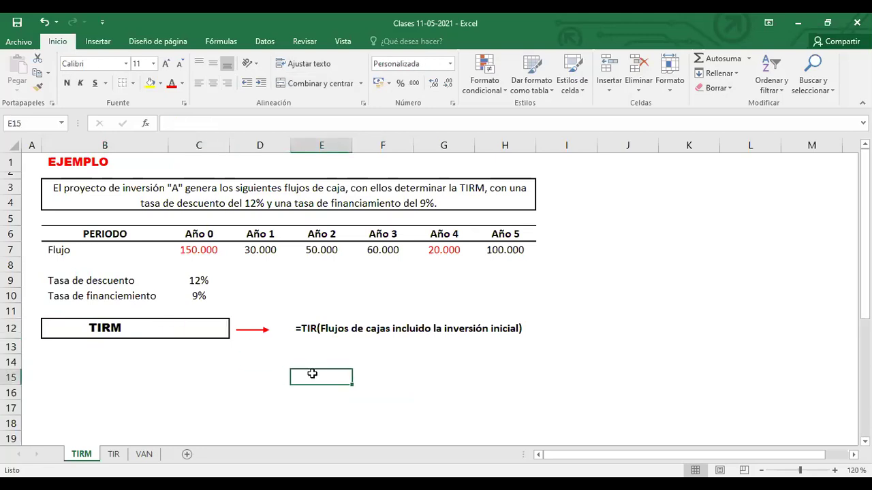
pyautogui.click(310, 327)
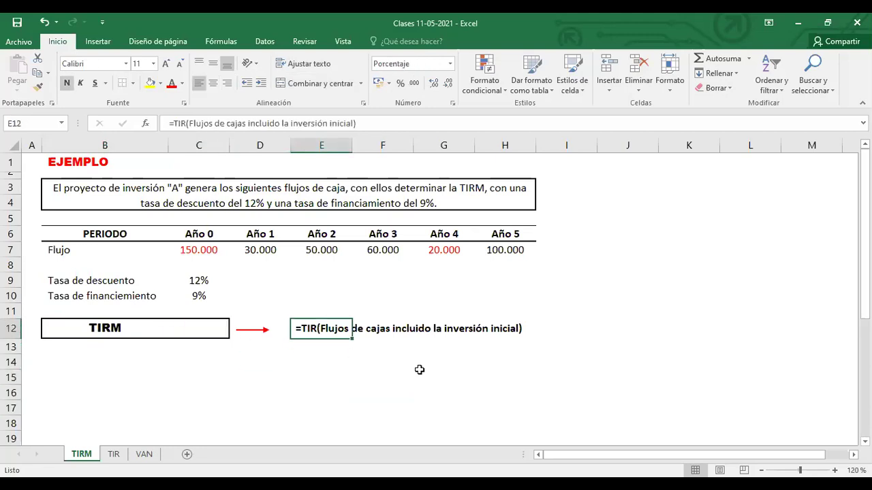
pyautogui.press('Delete')
pyautogui.click(410, 393)
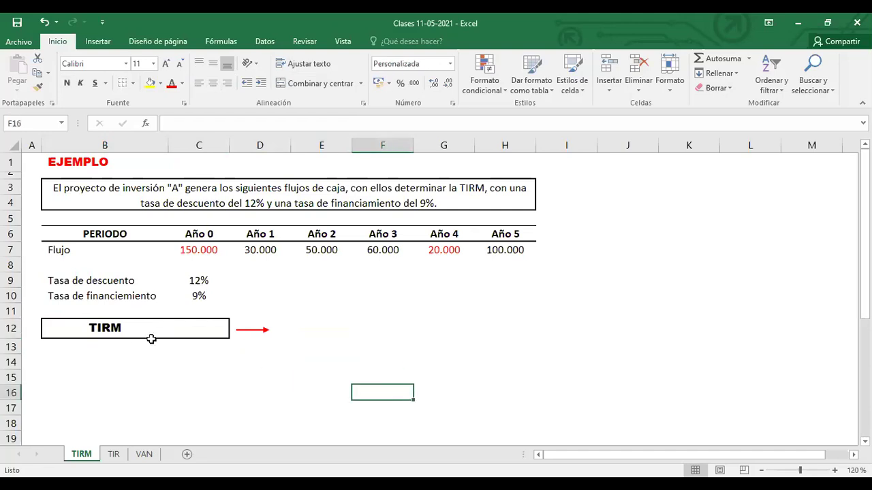
# - Calculate the TIRM in C12 with =TIRM(C7:H7;C10;C9), using the flows, the financing rate and the discount rate as reinvestment rate
pyautogui.click(208, 330)
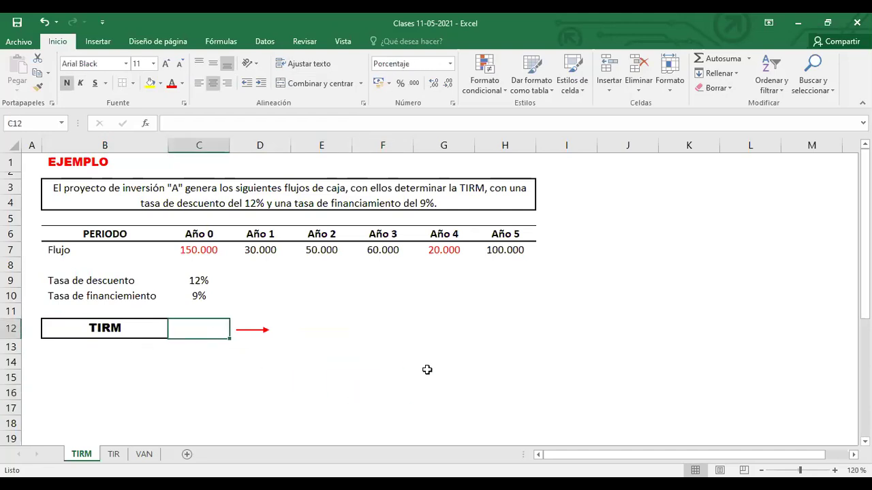
pyautogui.write('=')
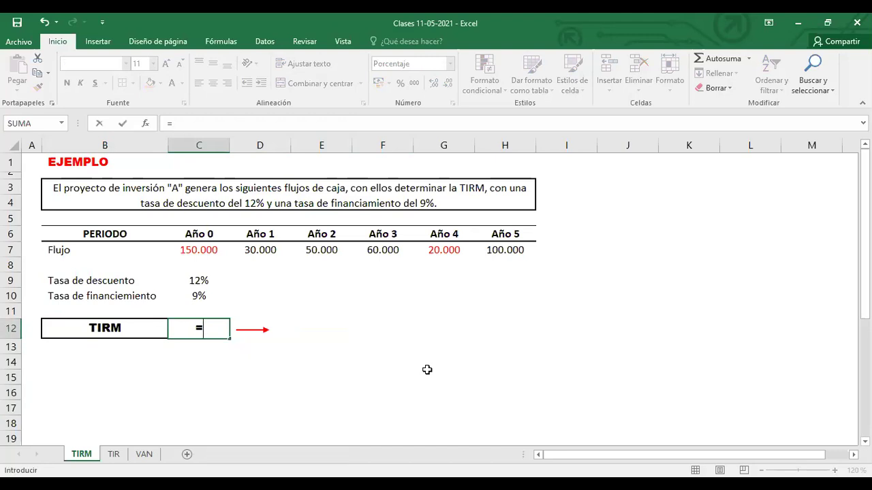
pyautogui.write('T')
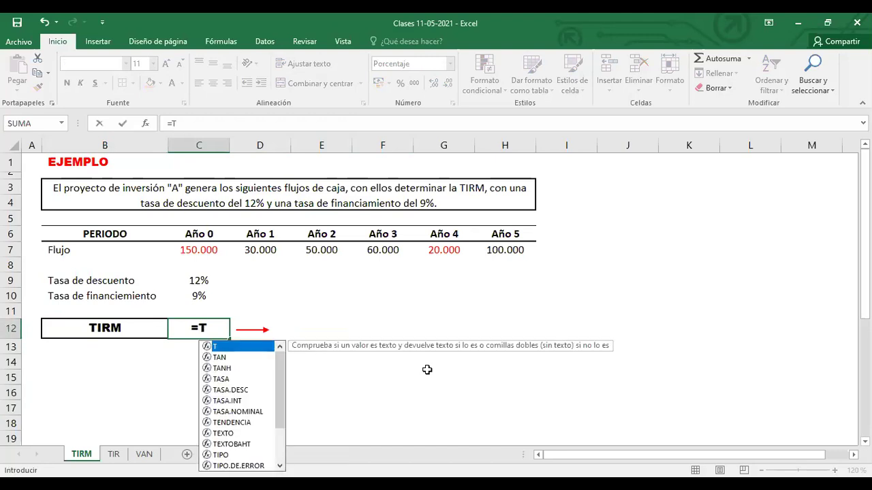
pyautogui.write('IRM')
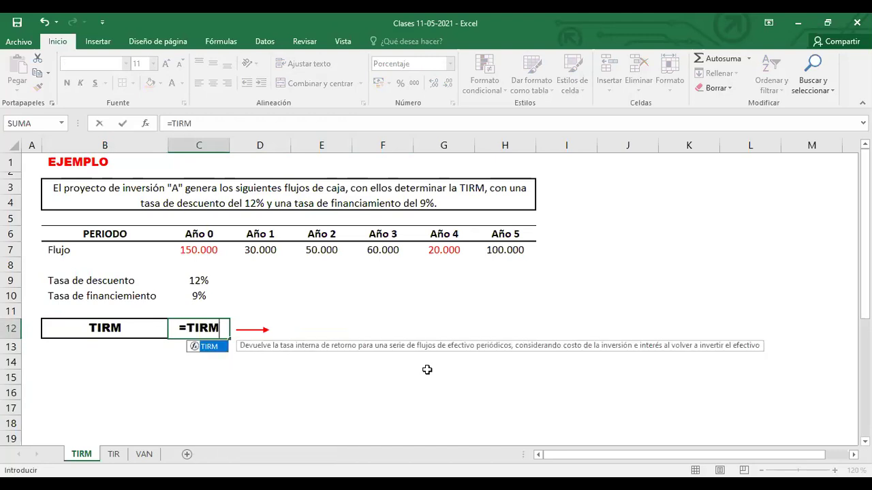
pyautogui.doubleClick(211, 347)
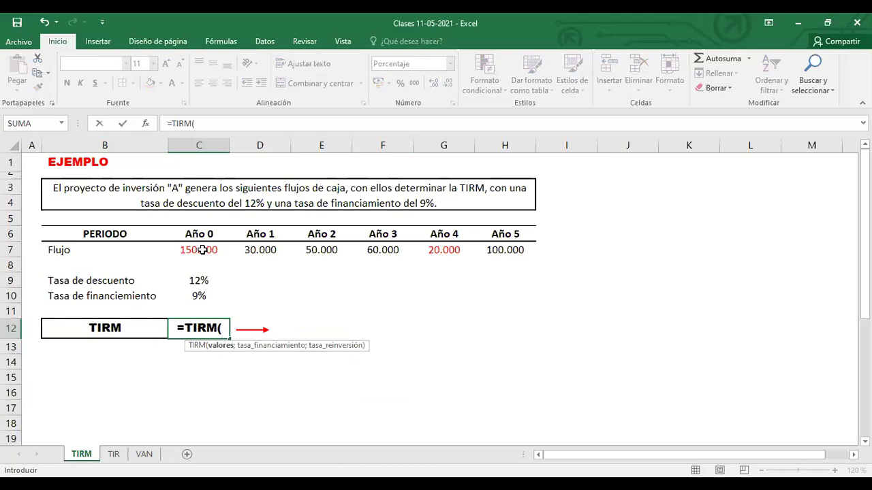
pyautogui.click(202, 250)
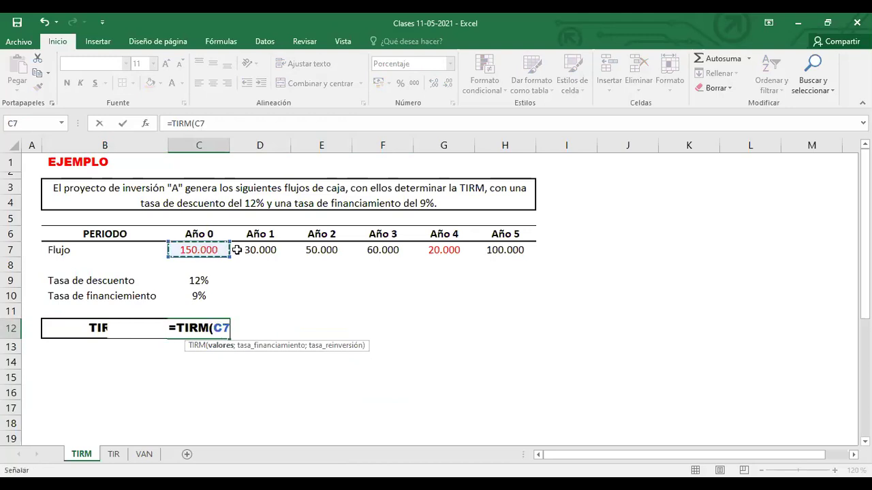
pyautogui.keyDown('shift'); pyautogui.click(498, 246); pyautogui.keyUp('shift')
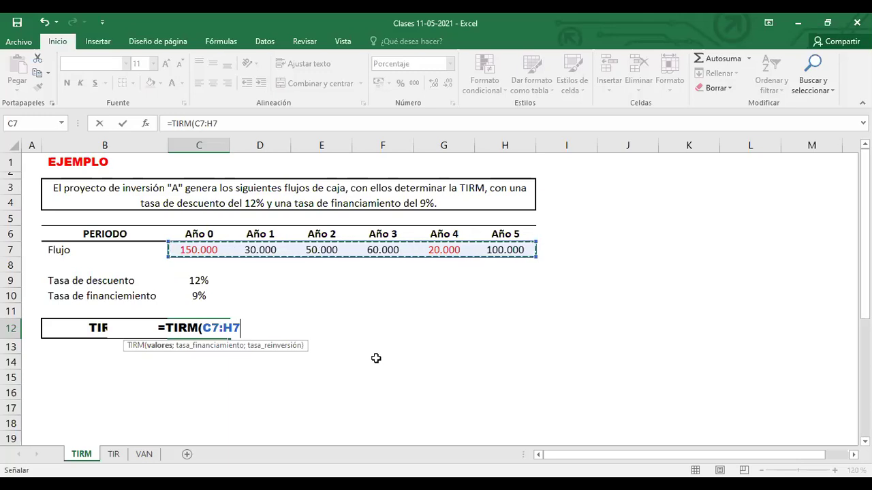
pyautogui.write(';')
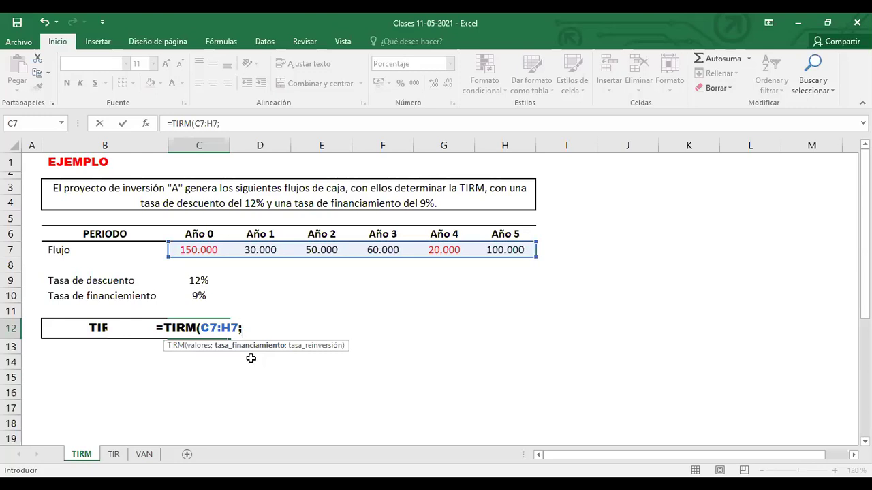
pyautogui.click(199, 296)
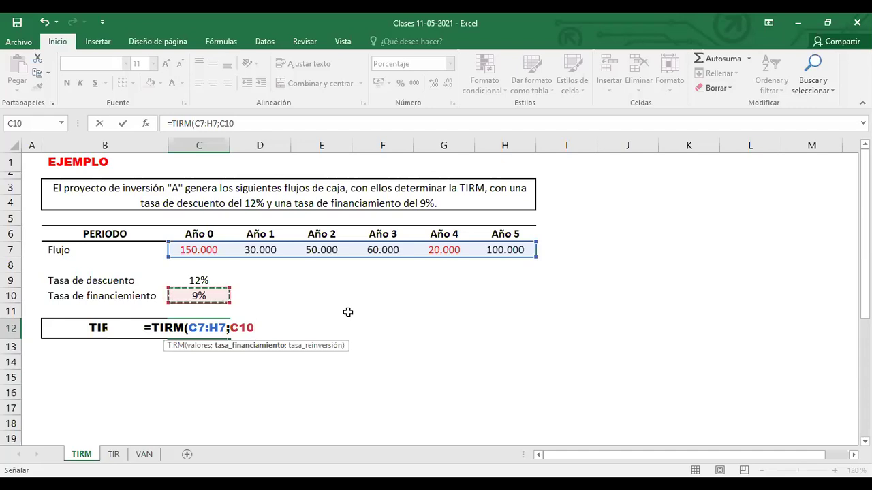
pyautogui.write(';')
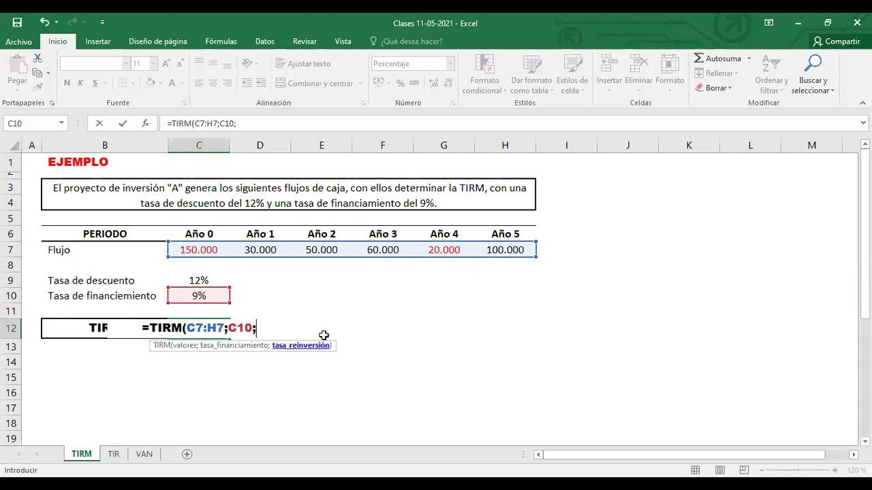
pyautogui.click(198, 281)
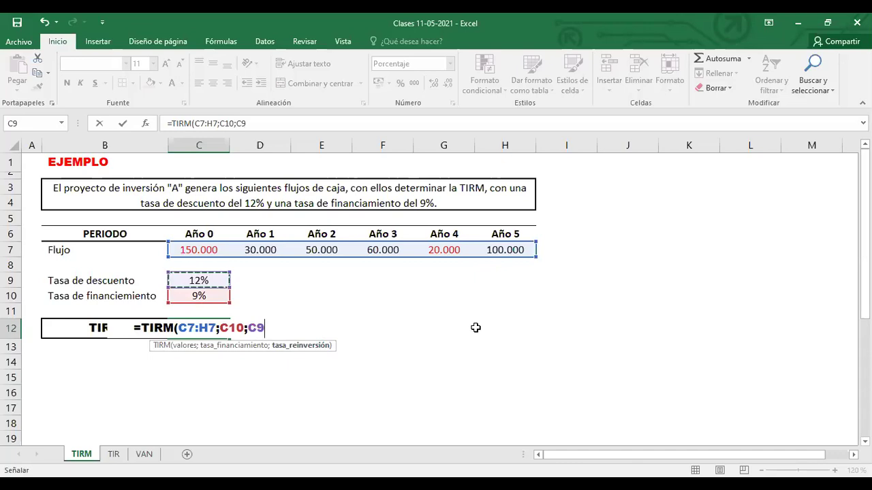
pyautogui.write(')')
pyautogui.press('Return')
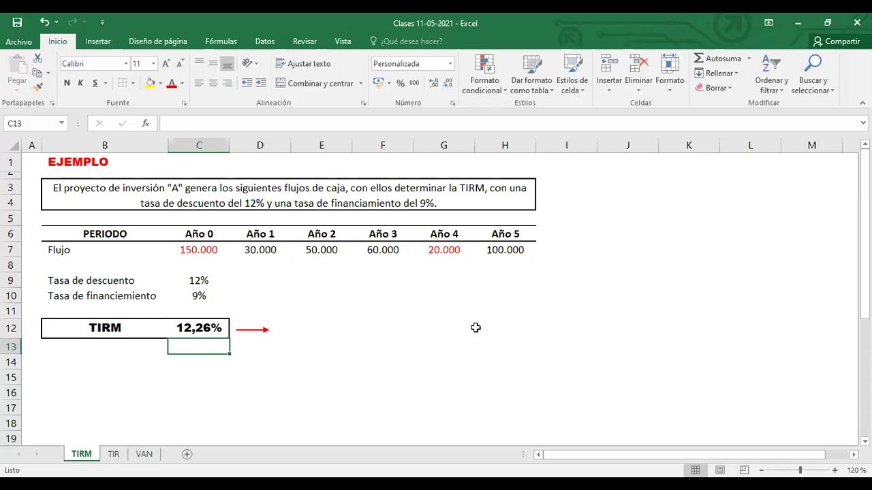
# - Check the TIR result on the TIR sheet for comparison and return to the TIRM sheet
pyautogui.click(113, 454)
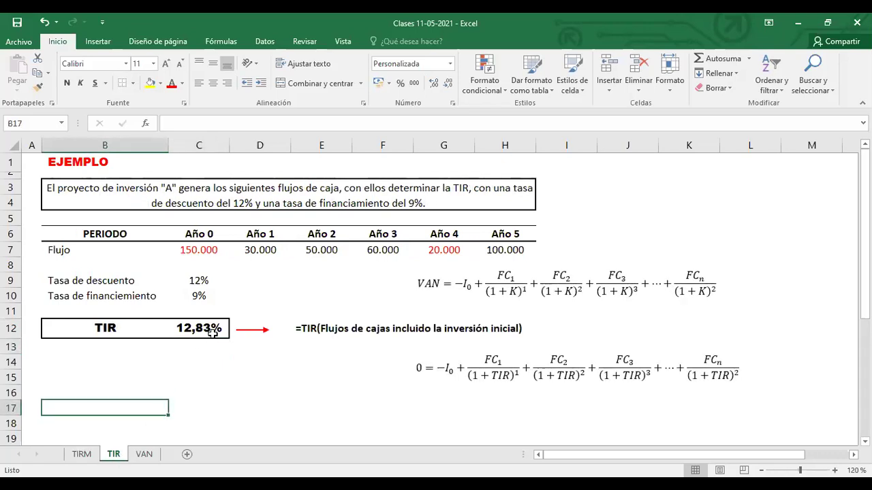
pyautogui.click(79, 456)
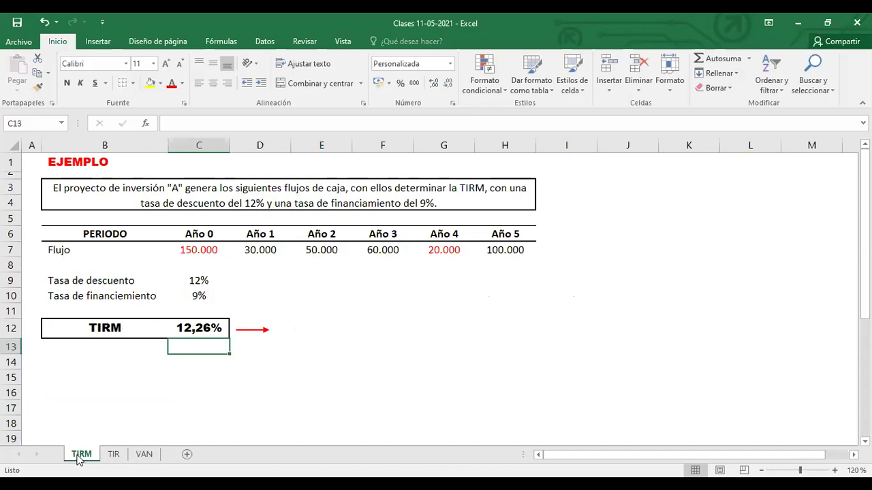
# - Copy the TIRM formula from C12 into E12 and convert the copy to plain text with a leading apostrophe
pyautogui.click(208, 327)
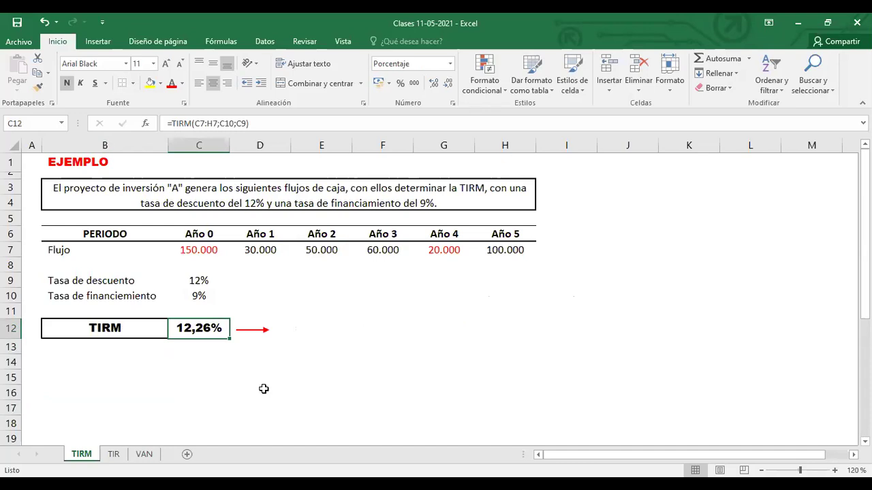
pyautogui.hotkey('ctrl', 'c')
pyautogui.click(307, 331)
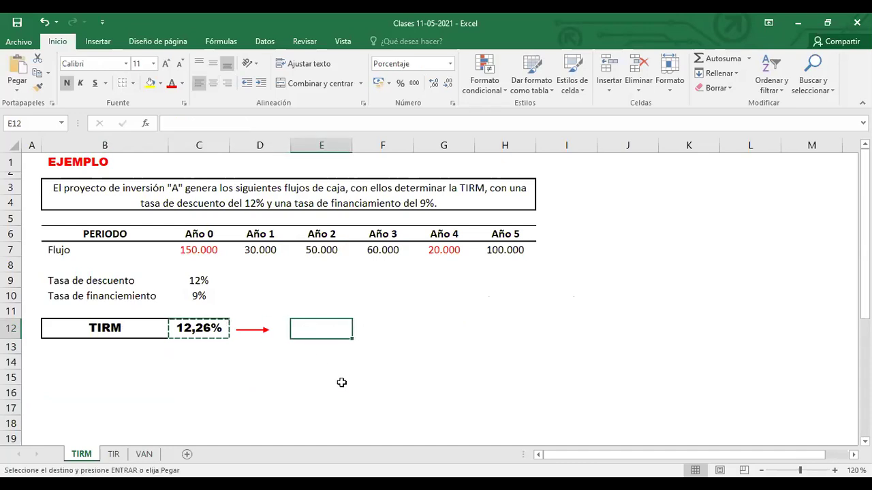
pyautogui.hotkey('ctrl', 'v')
pyautogui.doubleClick(293, 327)
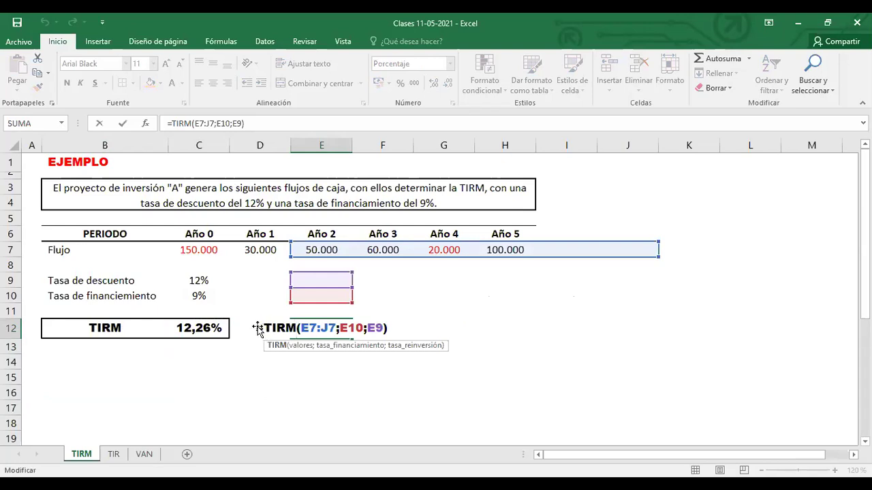
pyautogui.press('Left')
pyautogui.press('Left')
pyautogui.press('Left')
pyautogui.press('Left')
pyautogui.press('Home')
pyautogui.write("'")
pyautogui.hotkey('ctrl', 'Return')
# - Replace the E7:J7 range in the E12 formula text with "Flujos de caja incluido la inversión"
pyautogui.hotkey('shift', 'Right')
pyautogui.hotkey('shift', 'Right')
pyautogui.hotkey('shift', 'Right')
pyautogui.hotkey('shift', 'Right')
pyautogui.hotkey('shift', 'Right')
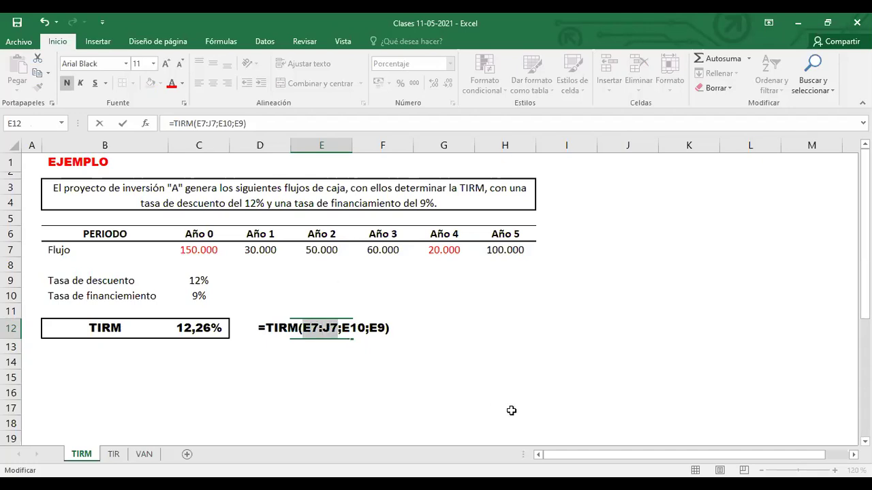
pyautogui.write('Flujos de caja')
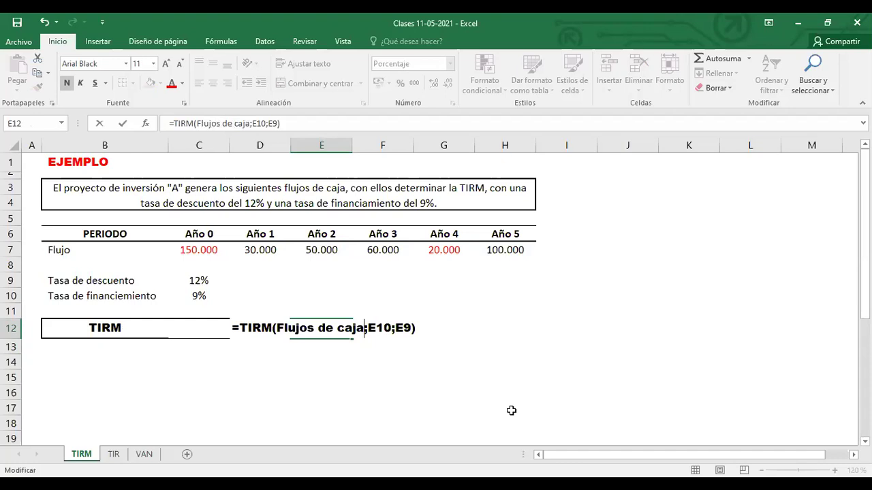
pyautogui.write(' inclu')
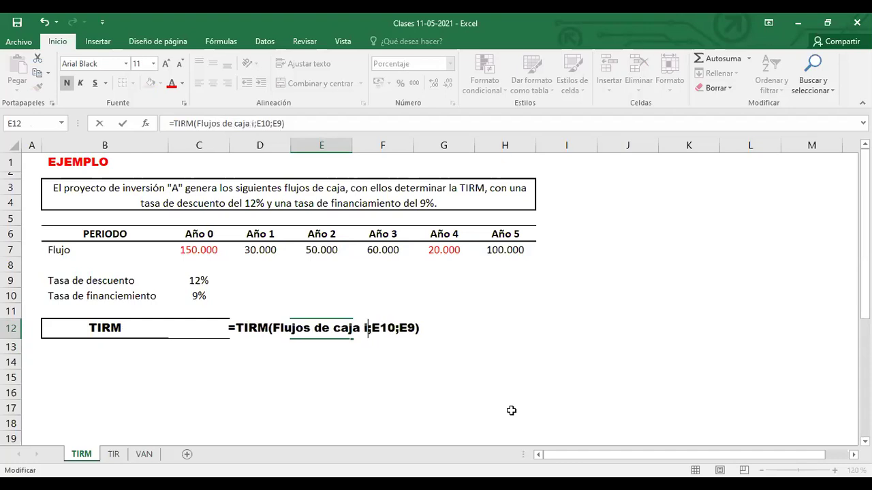
pyautogui.write('i')
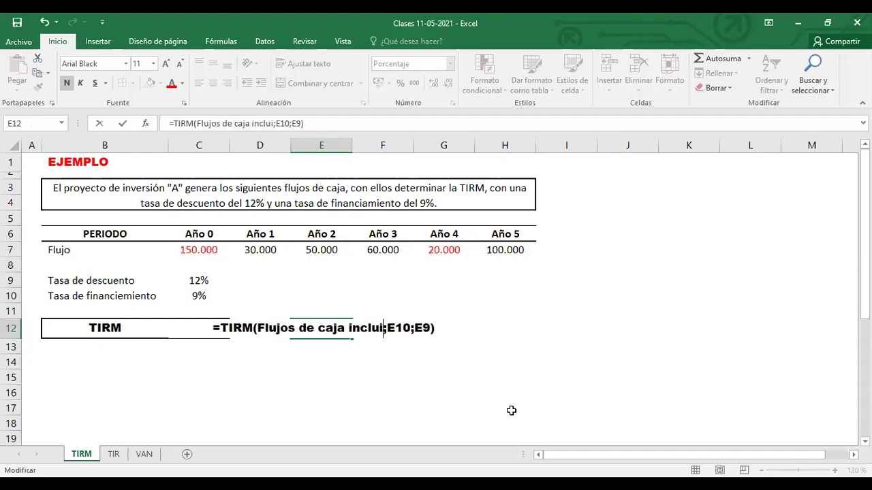
pyautogui.write('do la ')
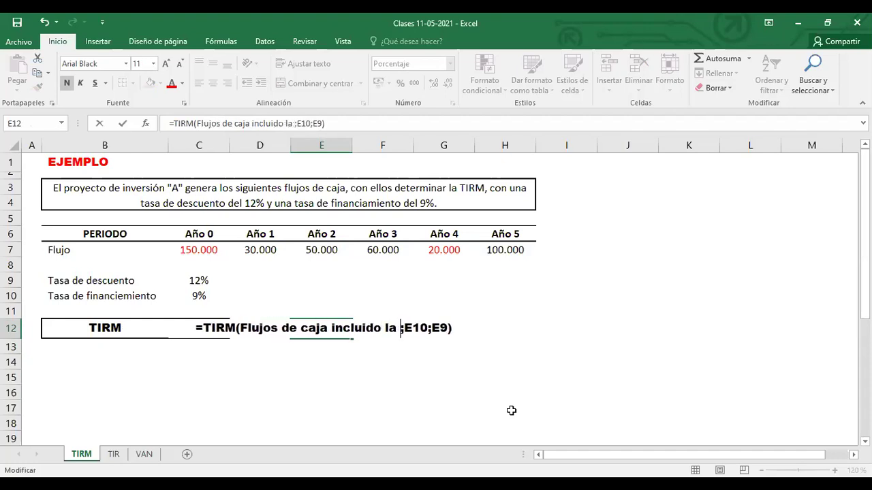
pyautogui.write('inversi')
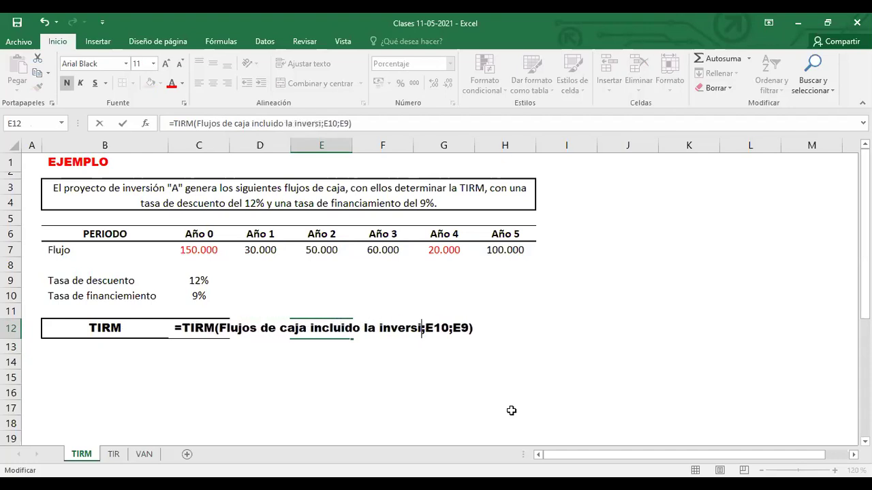
pyautogui.write('ón')
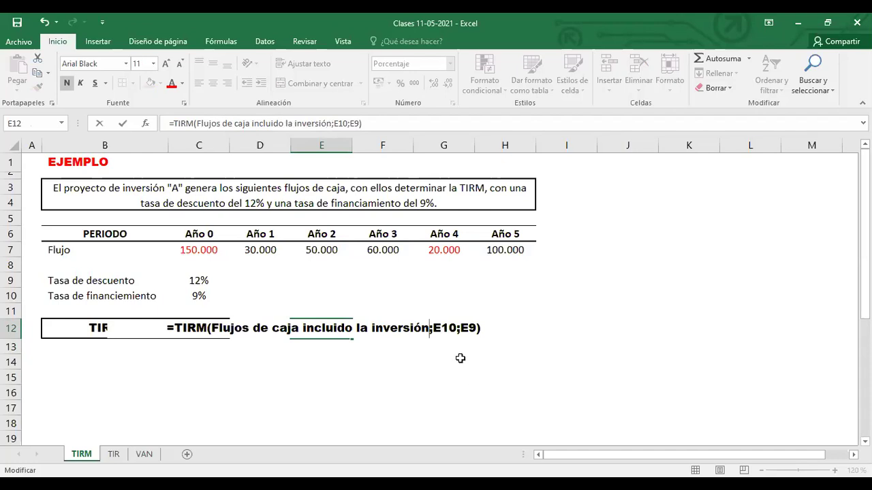
# - Select the E10 argument in the E12 formula text
pyautogui.hotkey('shift', 'Right')
pyautogui.hotkey('shift', 'Right')
pyautogui.hotkey('shift', 'Right')
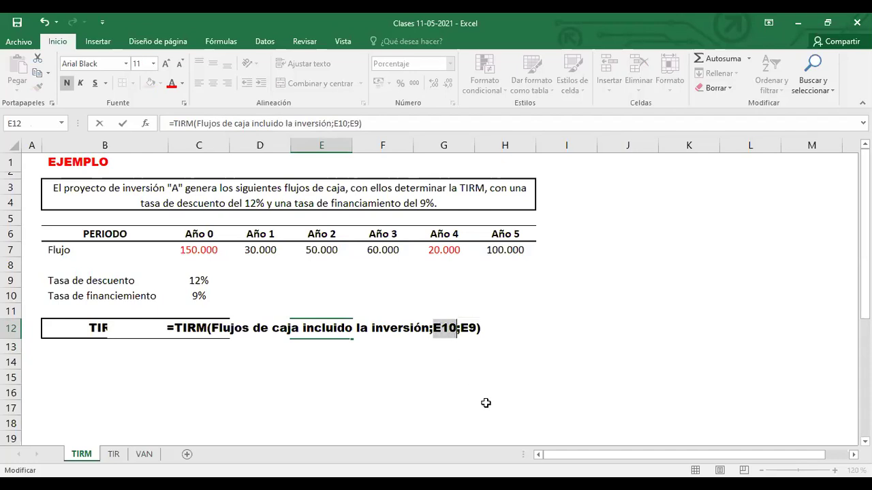
# - Replace the E10 argument in the TIRM formula text in cell E12 with "Tasa de financiamiento"
pyautogui.write('Tasa de ')
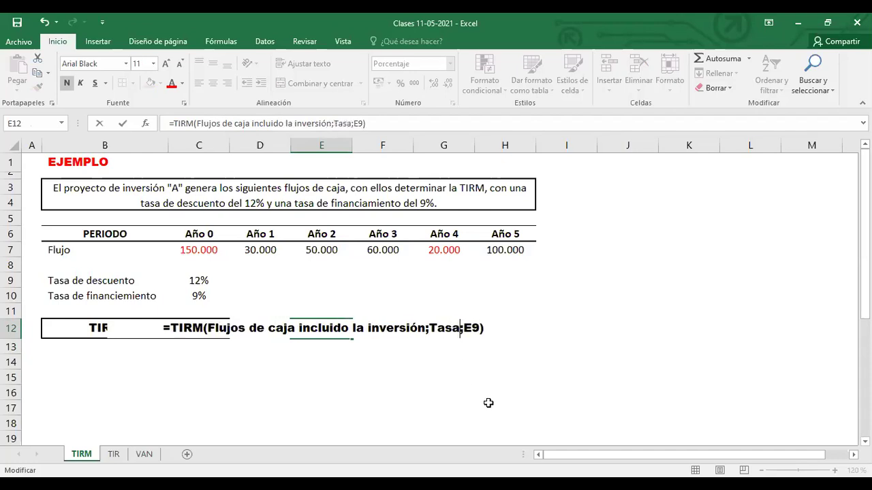
pyautogui.write('financiamien')
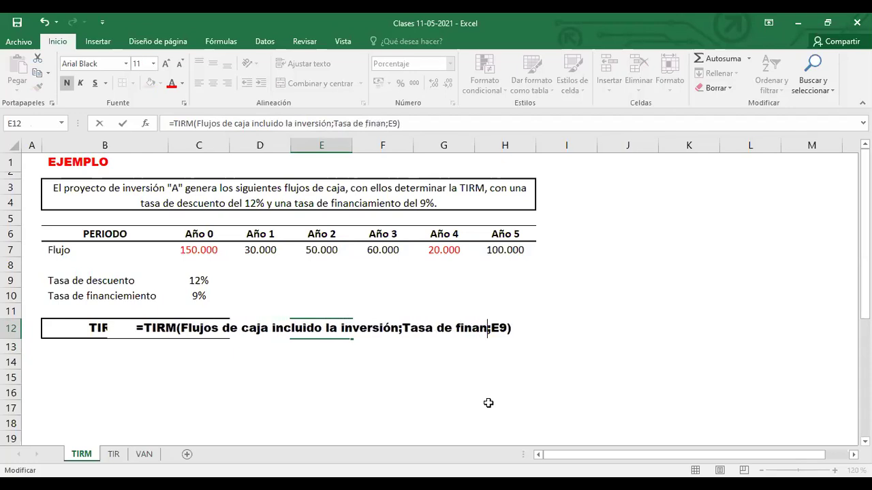
pyautogui.write('to')
# - Replace the E9 argument in the E12 formula text with "Tasa de descueto" and commit the cell
pyautogui.press('Right')
pyautogui.hotkey('shift', 'Right')
pyautogui.hotkey('shift', 'Right')
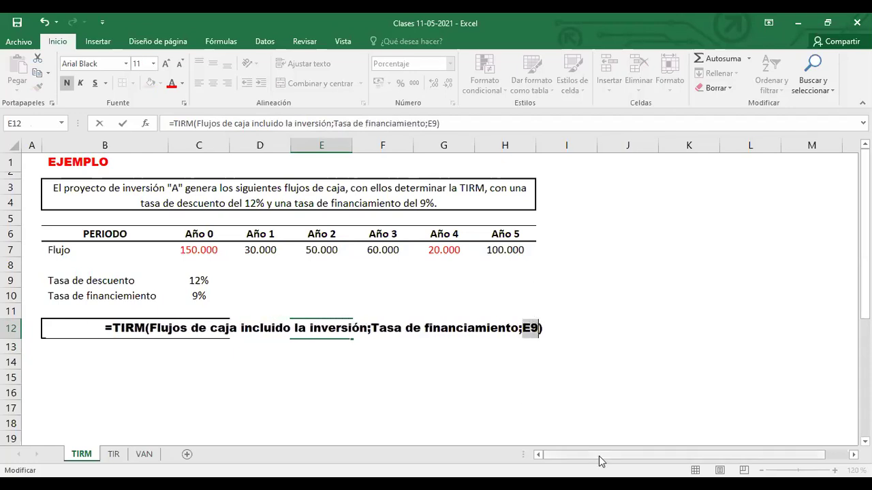
pyautogui.write('Tasa de ')
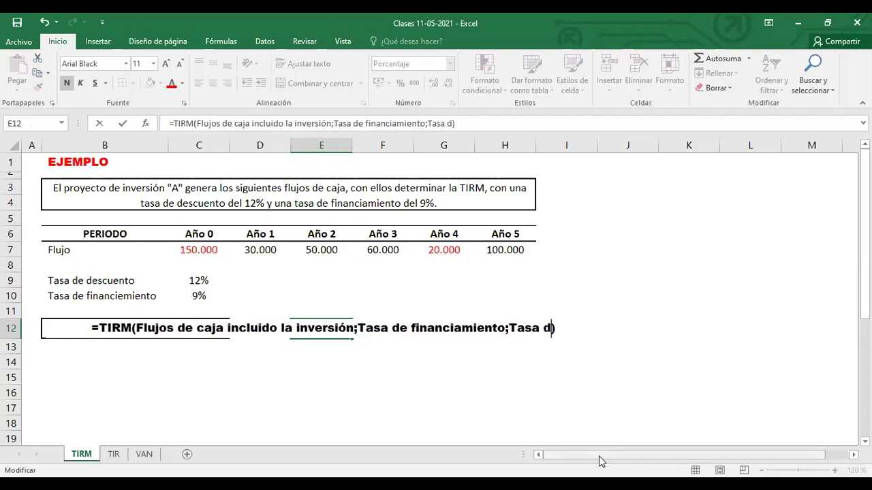
pyautogui.write('dec')
pyautogui.press('BackSpace')
pyautogui.write('sc')
pyautogui.write('ueto')
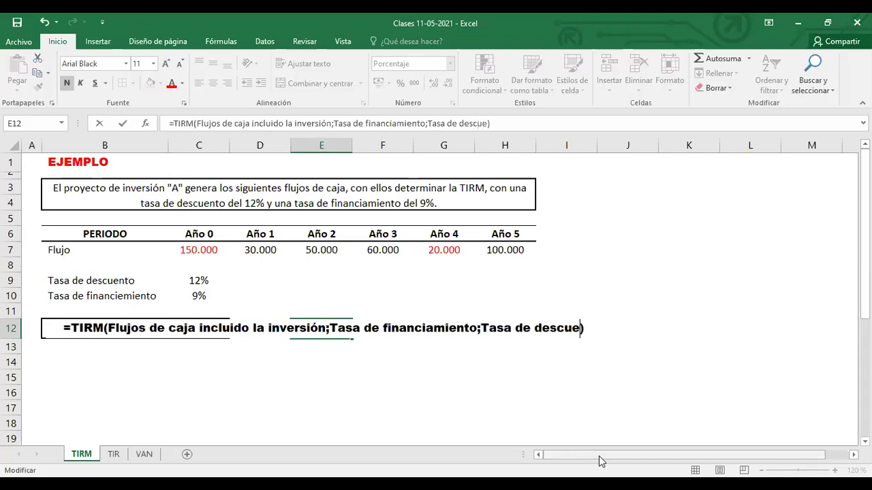
pyautogui.click(358, 377)
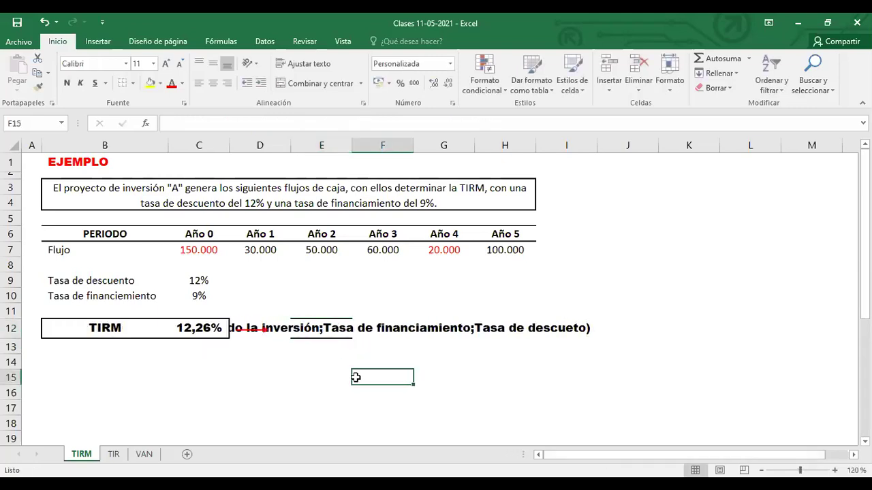
# - Left-align the TIRM formula text in cell E12 and set its font to Calibri
pyautogui.click(272, 326)
pyautogui.click(328, 327)
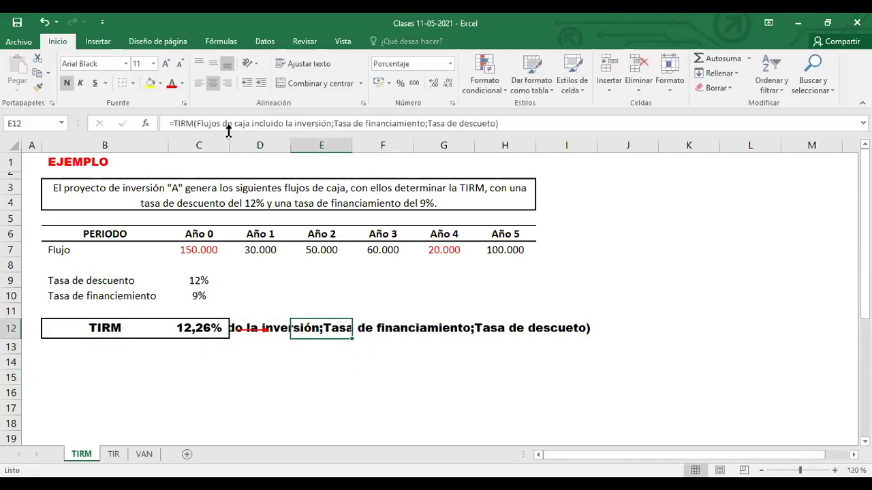
pyautogui.click(199, 84)
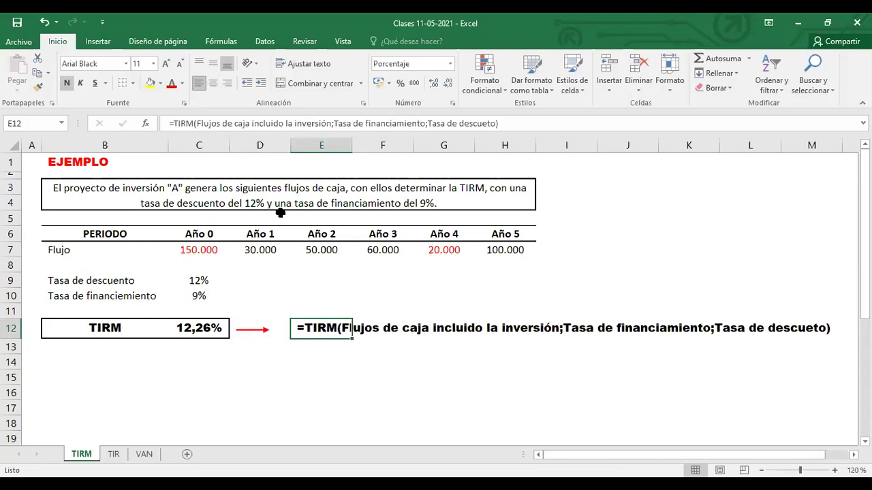
pyautogui.click(126, 63)
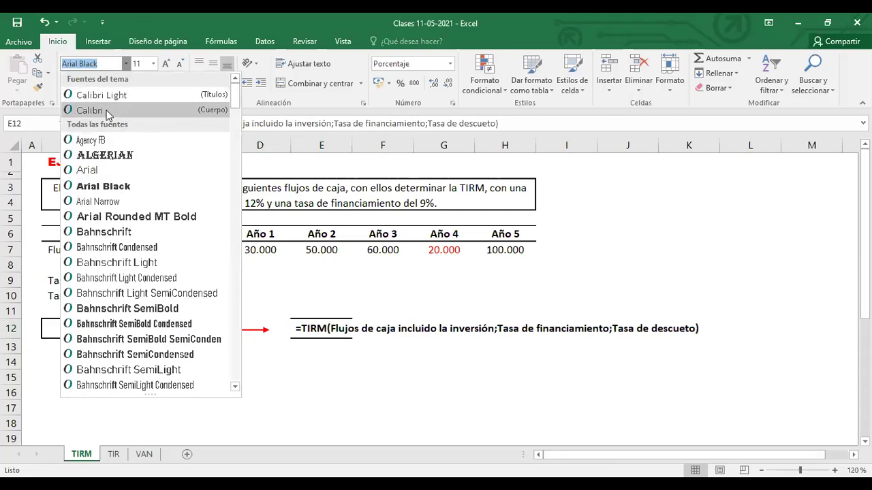
pyautogui.click(107, 110)
pyautogui.click(384, 389)
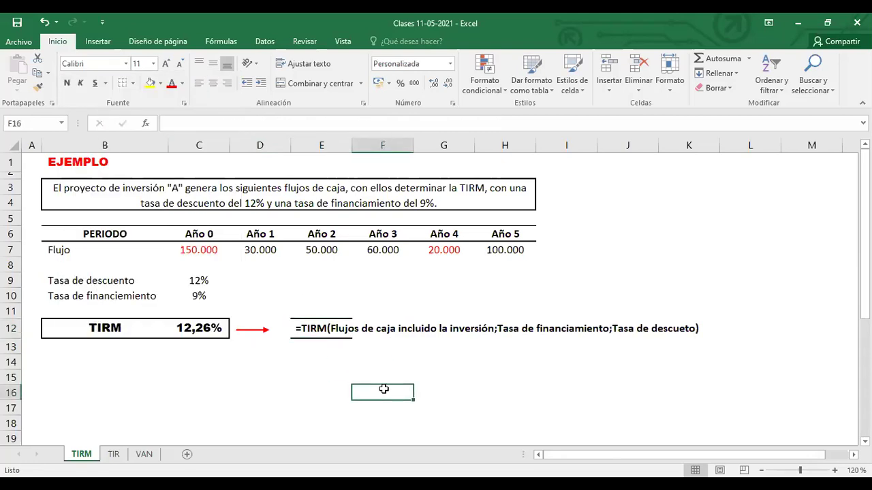
# - Remove the borders from cell E12, which holds the TIRM formula text
pyautogui.click(331, 343)
pyautogui.click(314, 330)
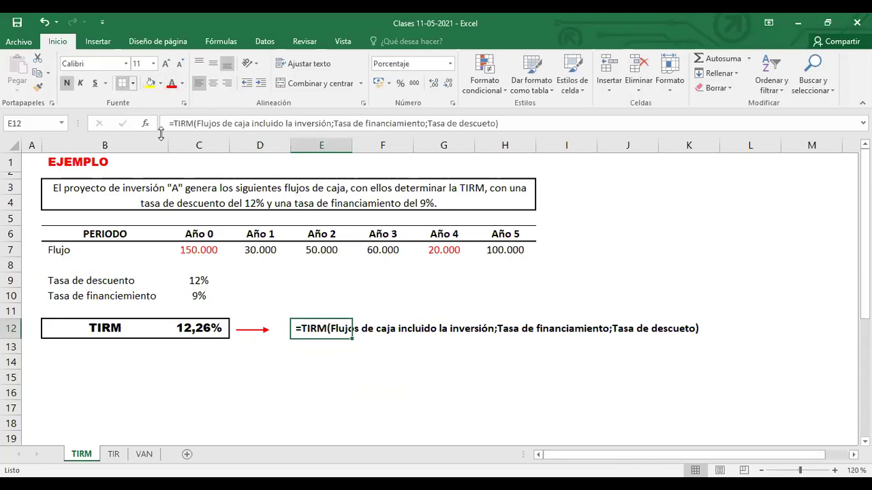
pyautogui.click(369, 377)
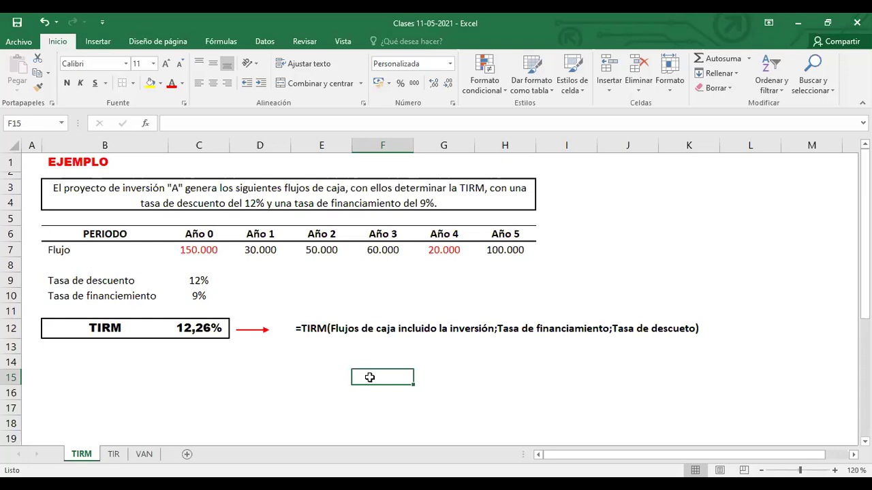
# - On the VAN sheet, copy the red negative number format of the Año 4 flow to the Año 0 flow in C7
pyautogui.click(140, 454)
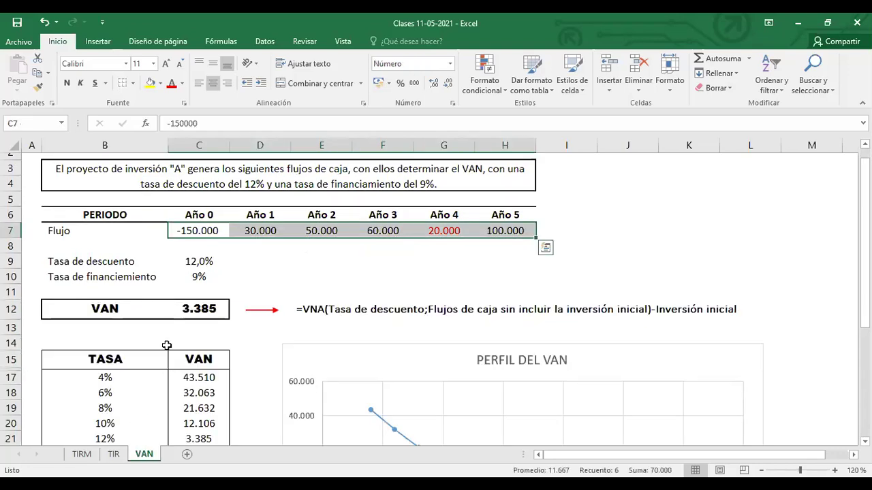
pyautogui.click(211, 262)
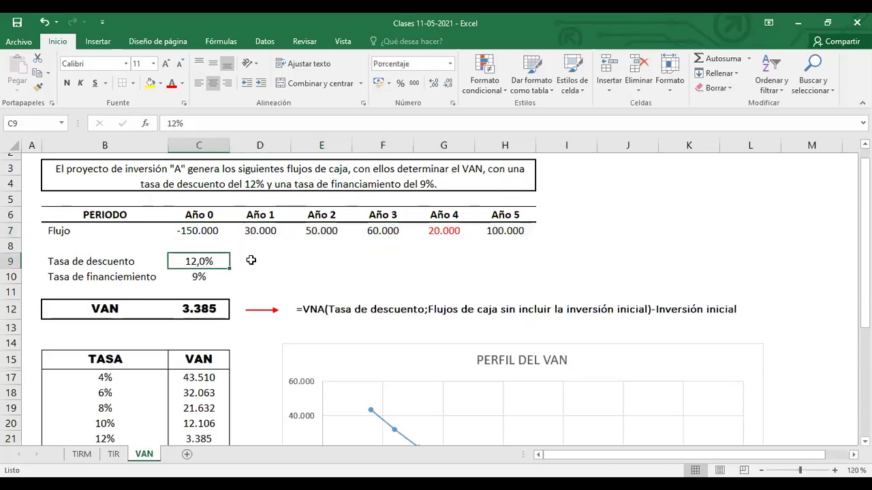
pyautogui.rightClick(449, 232)
pyautogui.click(596, 184)
pyautogui.click(186, 232)
pyautogui.click(261, 245)
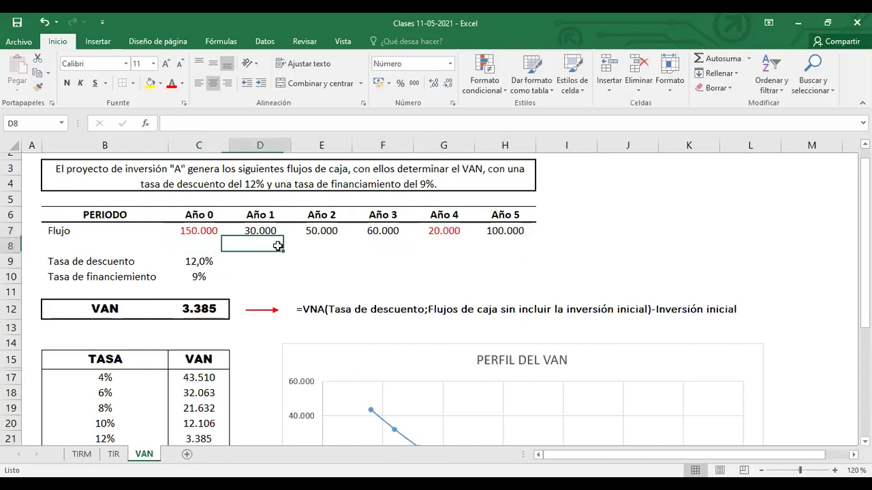
# - Test the VAN with the discount rate in C9 linked to =TIRM!C12, and undo the link
pyautogui.click(200, 258)
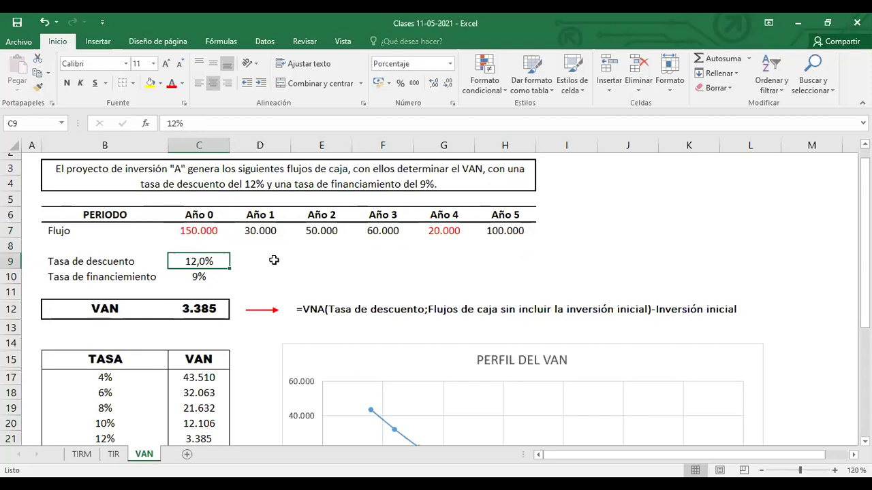
pyautogui.write('=')
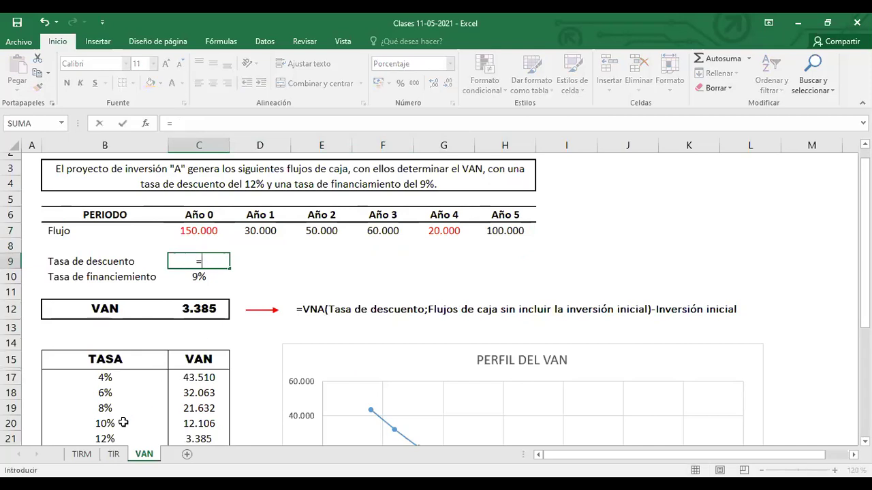
pyautogui.click(81, 453)
pyautogui.click(200, 329)
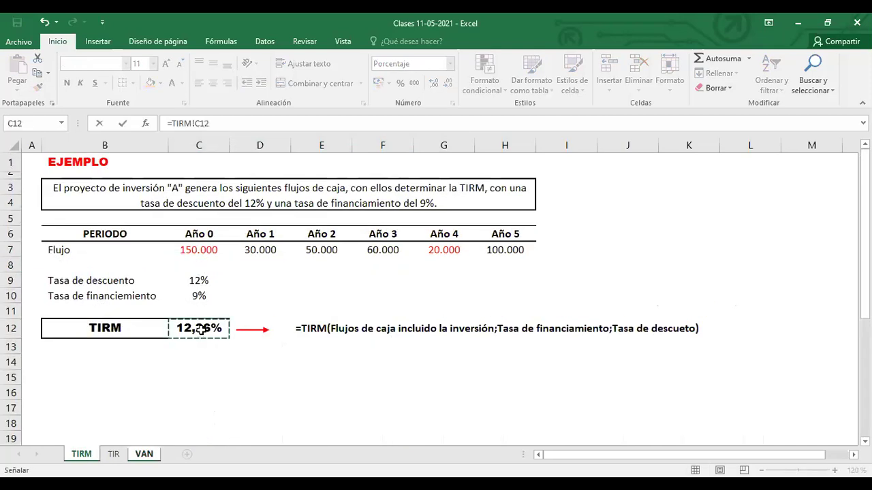
pyautogui.press('Return')
pyautogui.click(206, 311)
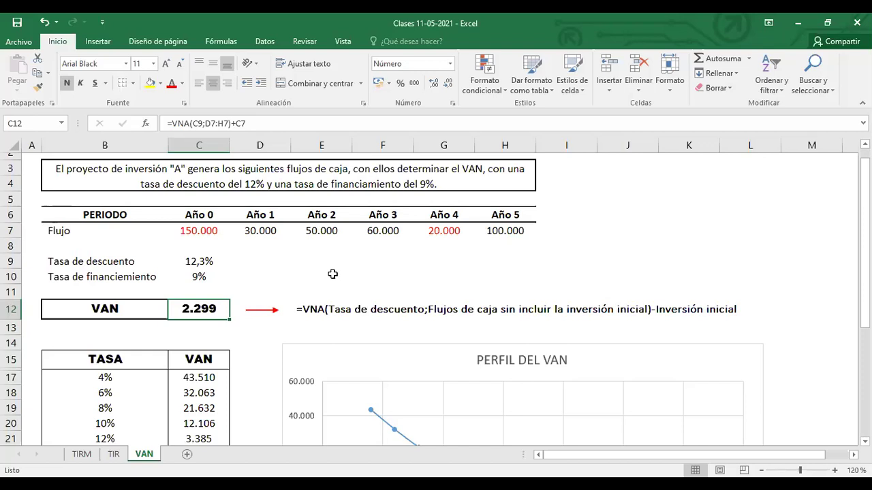
pyautogui.hotkey('ctrl', 'z')
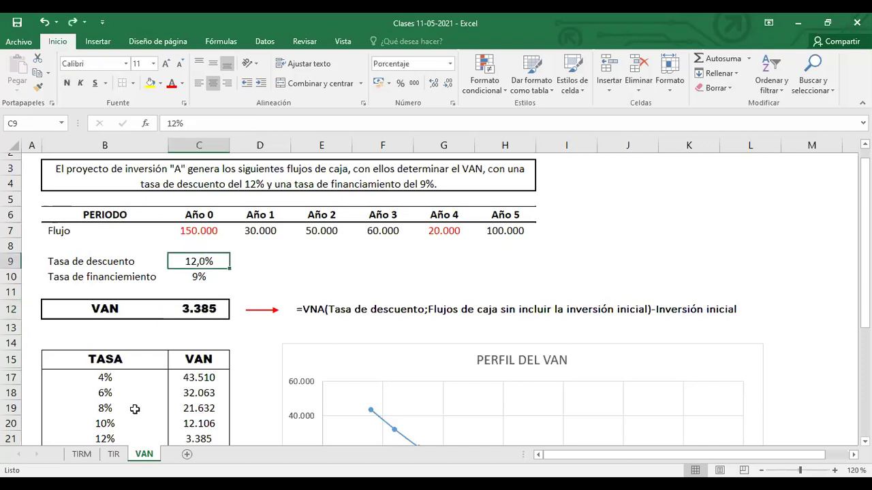
# - Compare the TIRM result with the TIR result on their respective sheets, ending on TIRM cell C12
pyautogui.click(91, 454)
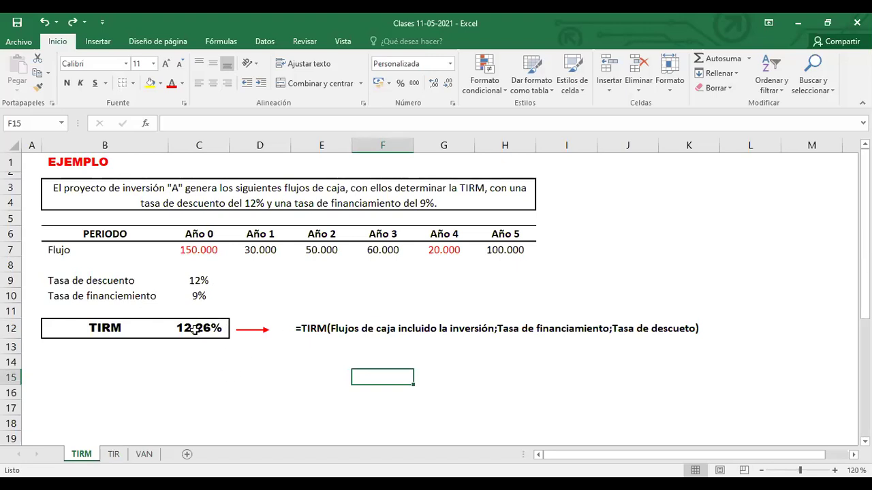
pyautogui.click(113, 454)
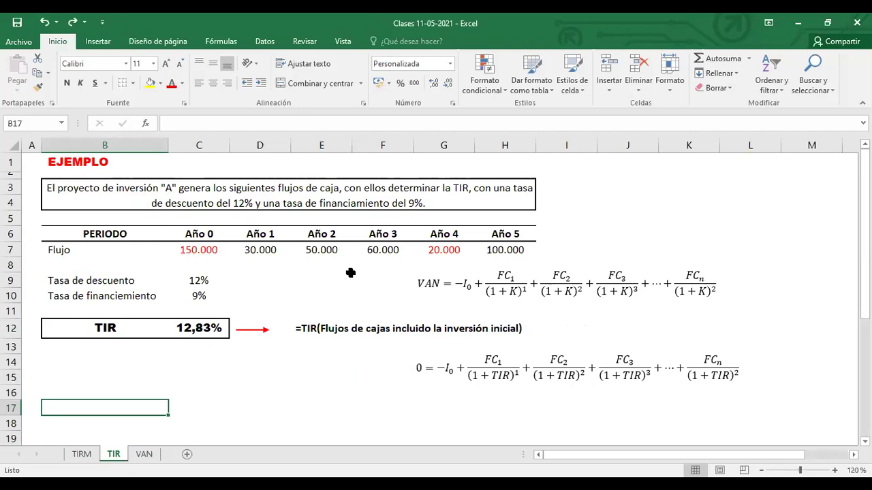
pyautogui.click(94, 455)
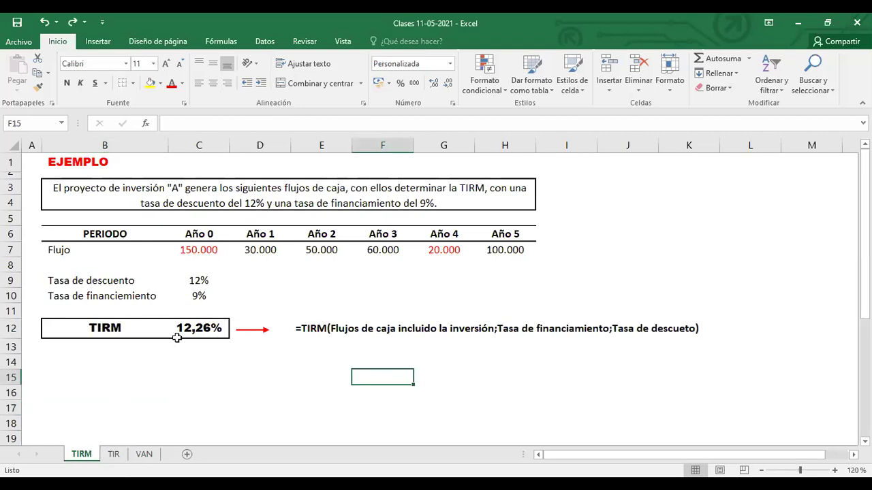
pyautogui.click(199, 327)
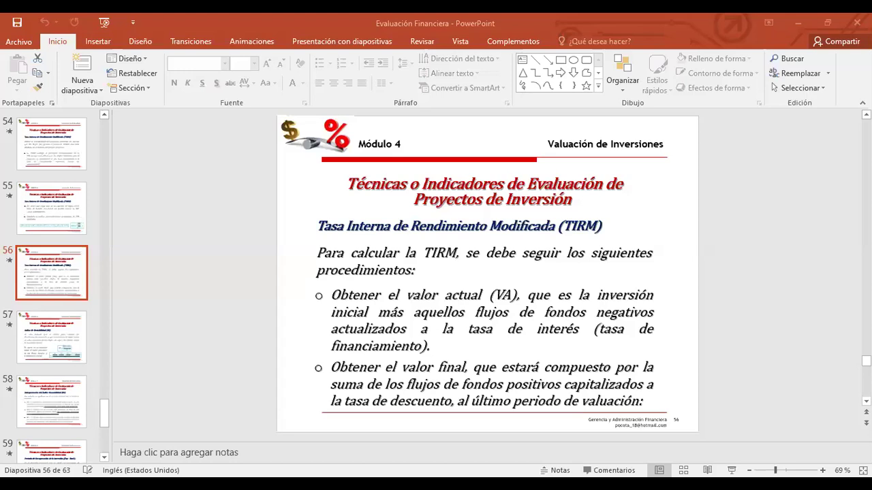
# - Switch to the Evaluación Financiera presentation in PowerPoint and start the slide show from slide 56
pyautogui.click(731, 470)
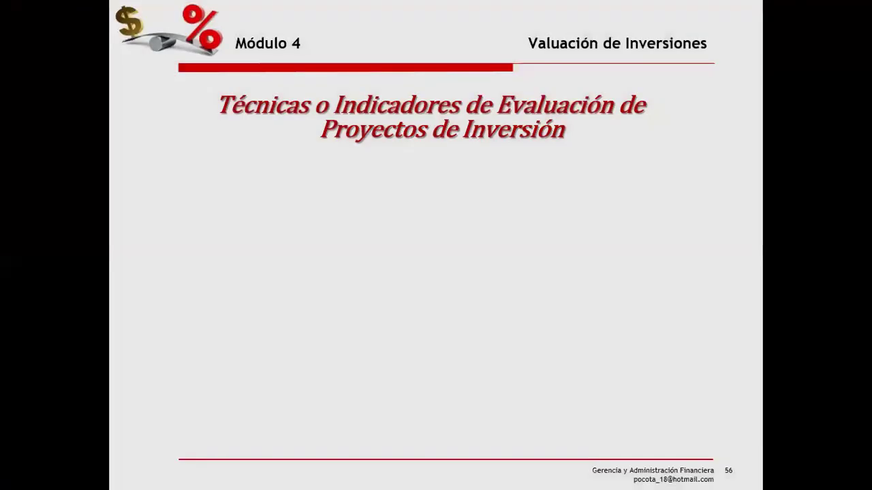
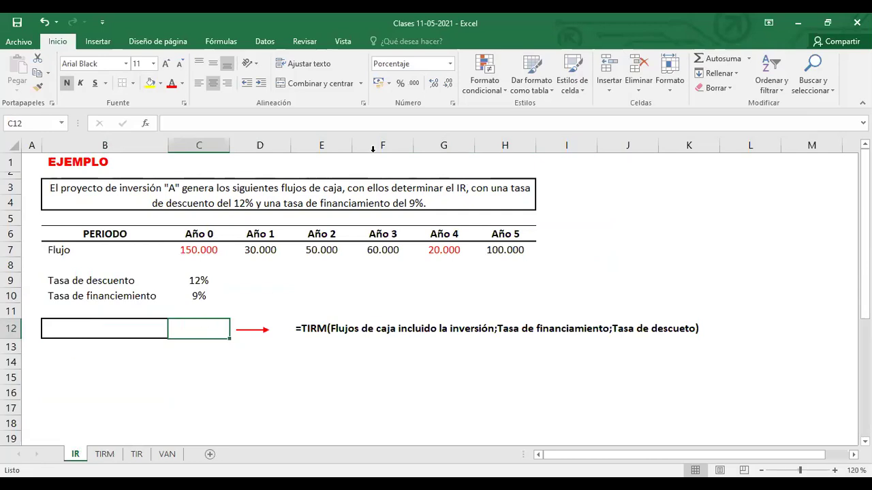
# - Format cell C12 on Excel's IR sheet as Número with 2 decimals, a thousands separator and red unsigned negatives
pyautogui.click(449, 63)
pyautogui.click(410, 364)
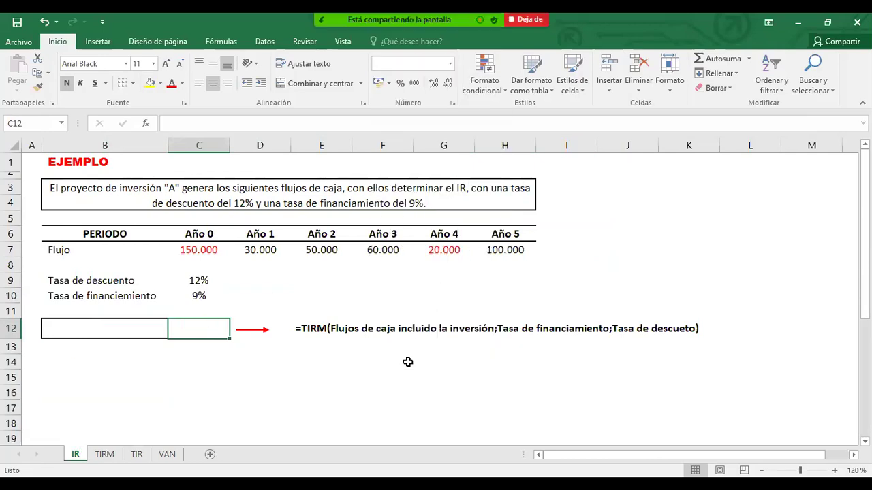
pyautogui.click(532, 81)
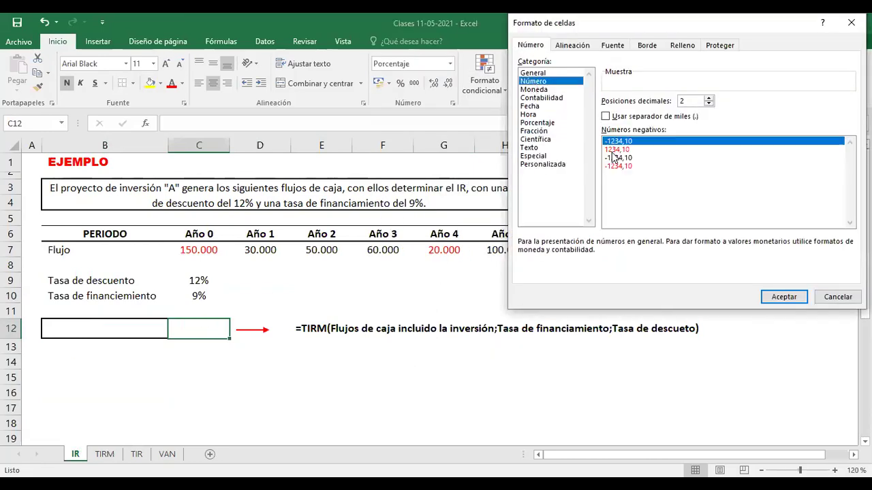
pyautogui.click(610, 150)
pyautogui.click(606, 116)
pyautogui.click(794, 299)
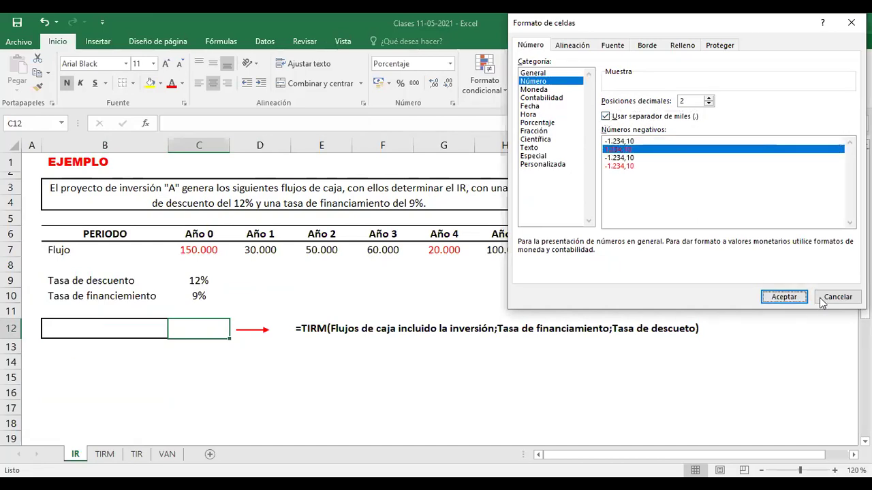
pyautogui.click(792, 301)
# - Enter the label "IR" in cell B12 of the IR sheet and select the result cell C12
pyautogui.click(101, 329)
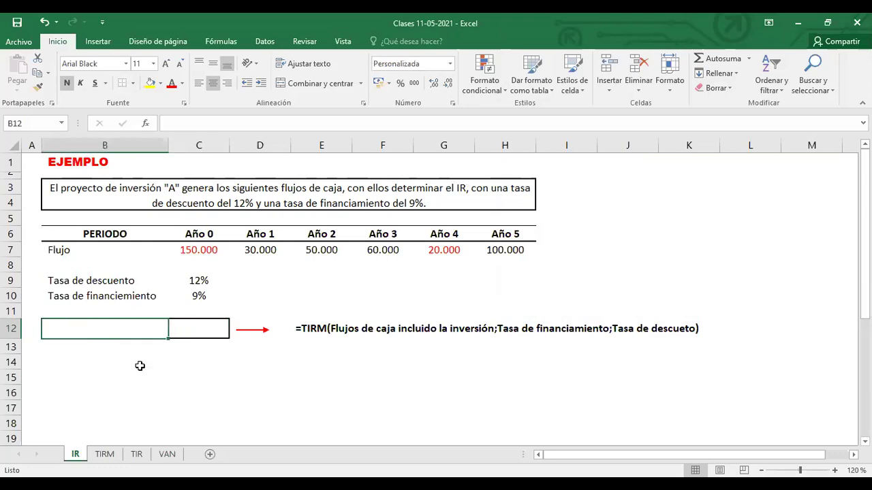
pyautogui.write('IR')
pyautogui.press('Return')
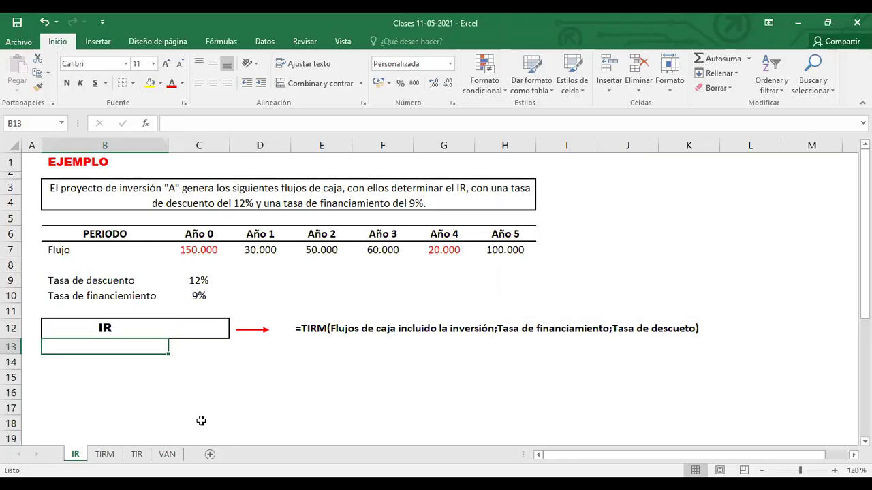
pyautogui.click(176, 327)
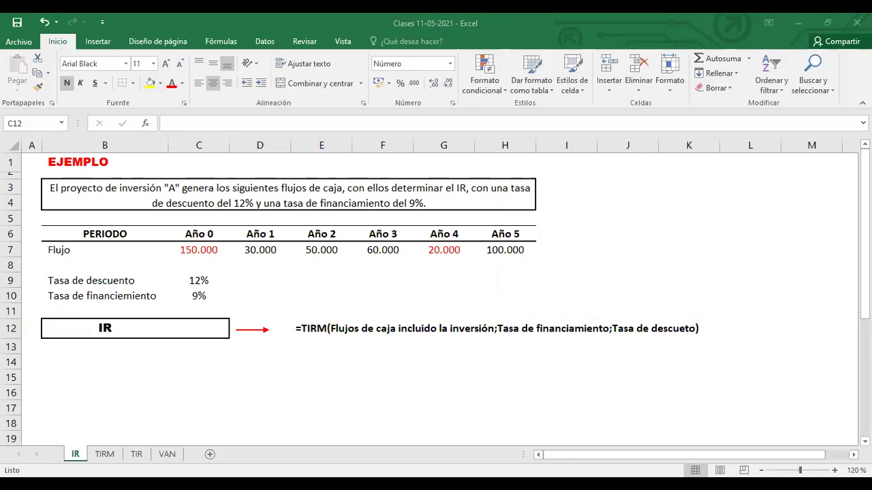
# - Paste the IR equation box into the IR sheet and position it between the cash flow table and the row 12 formula text
pyautogui.click(550, 296)
pyautogui.hotkey('ctrl', 'v')
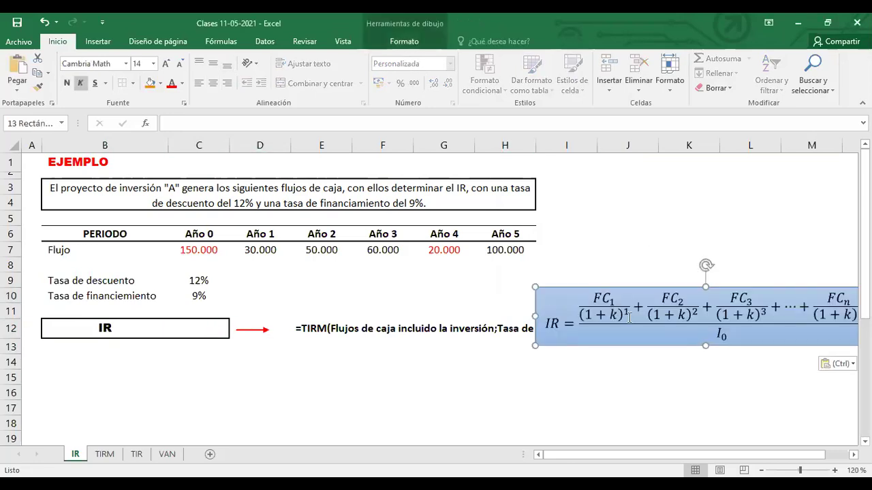
pyautogui.moveTo(662, 290); pyautogui.dragTo(492, 263)
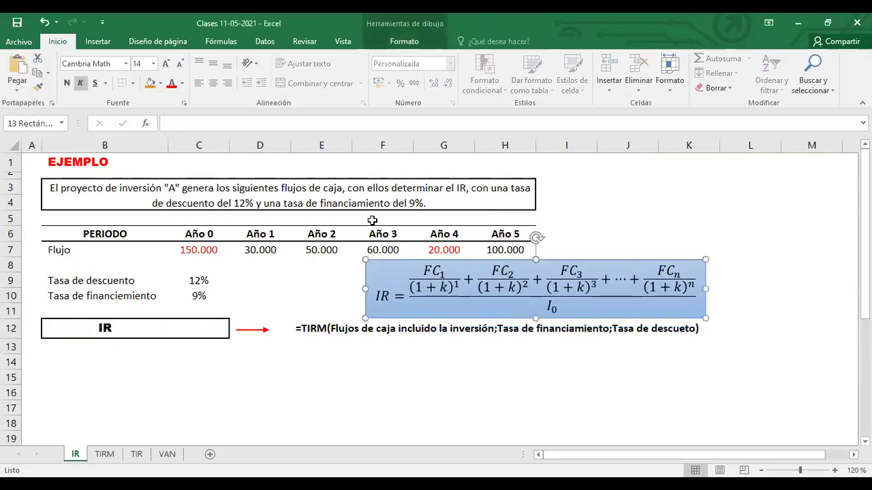
# - Set the IR equation box's font size to 12 and shift the box slightly right and down above the row 12 formula text
pyautogui.click(154, 64)
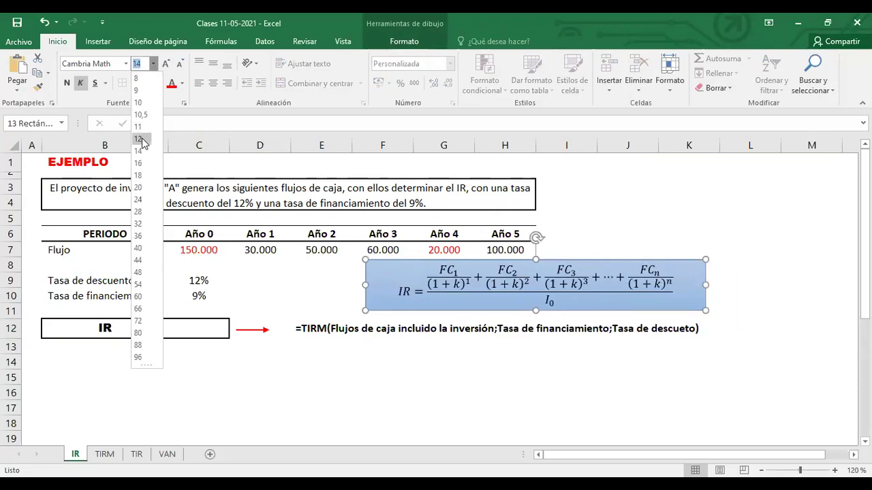
pyautogui.click(143, 138)
pyautogui.moveTo(562, 267); pyautogui.dragTo(572, 272)
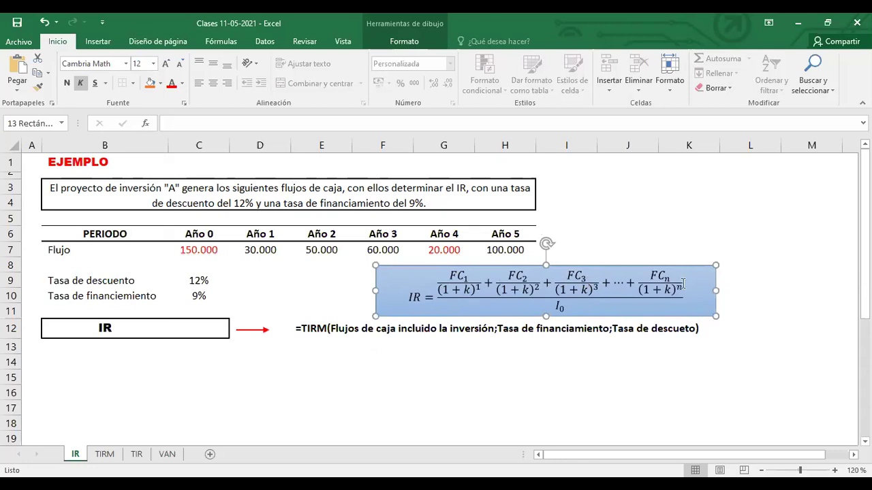
# - Enter the formula =VNA(C9;D7:H7) in cell C12 to discount the cash flows of Año 1 to Año 5
pyautogui.click(186, 329)
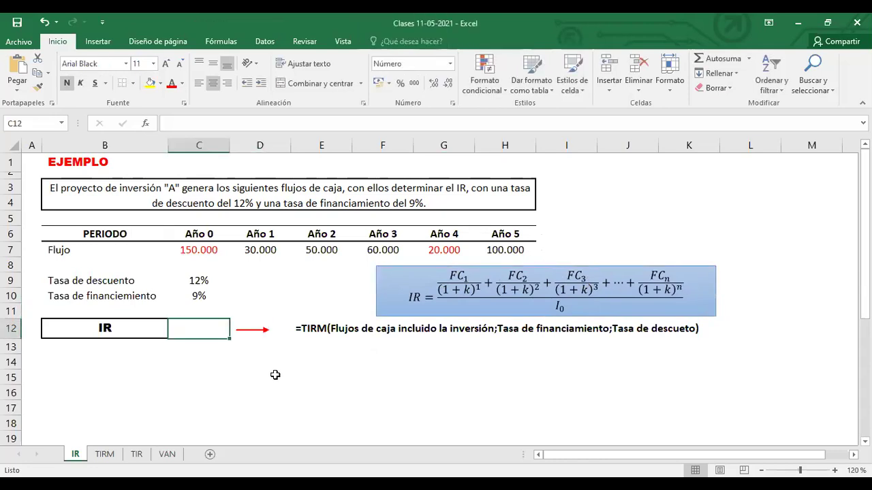
pyautogui.write('=')
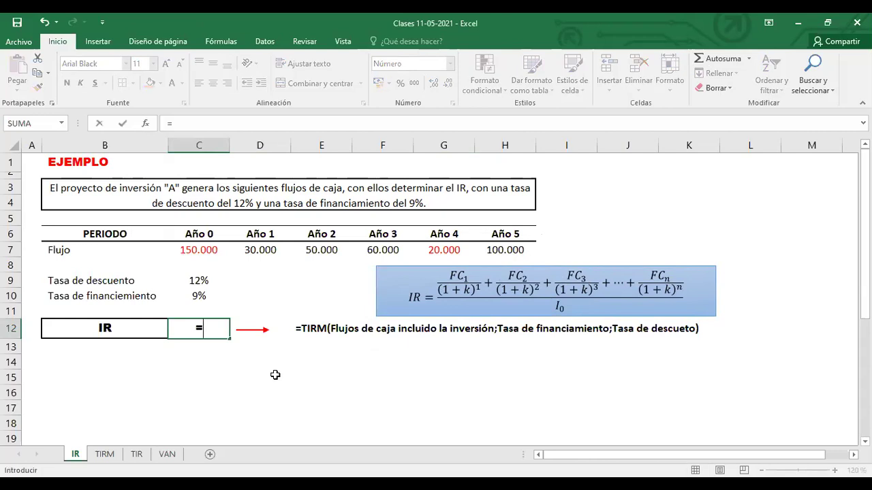
pyautogui.write('VNA')
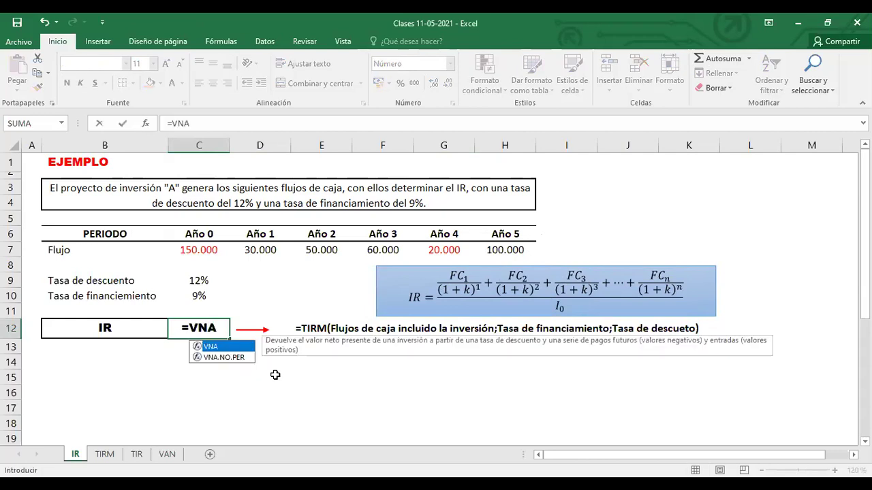
pyautogui.doubleClick(216, 349)
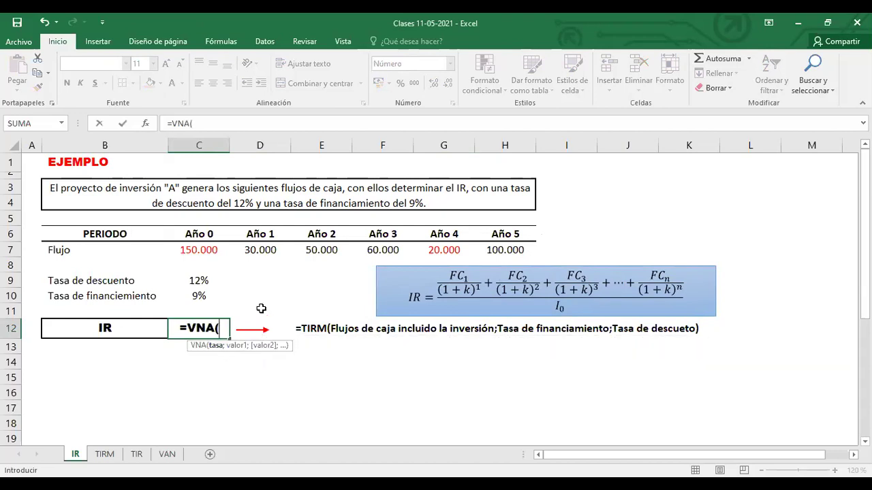
pyautogui.click(200, 279)
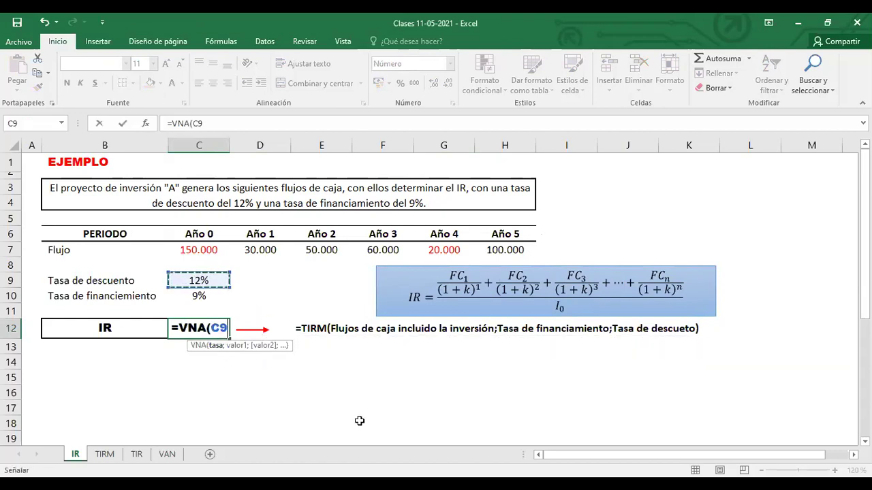
pyautogui.write(';')
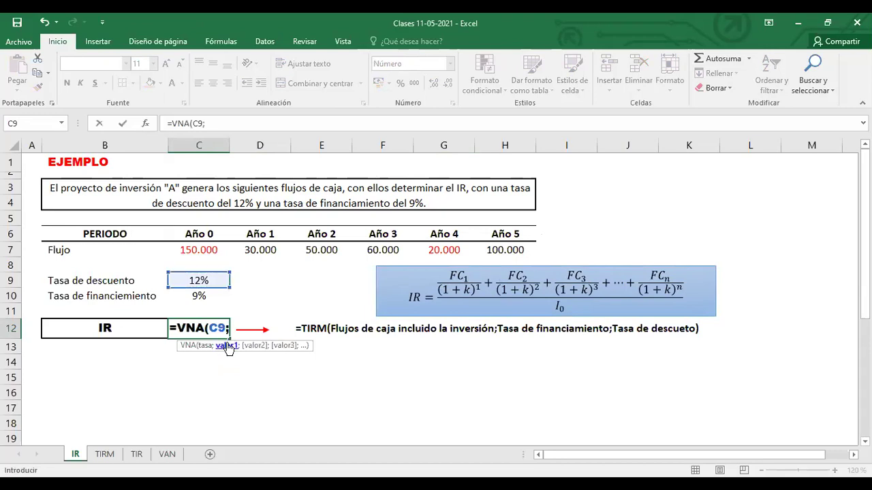
pyautogui.click(263, 250)
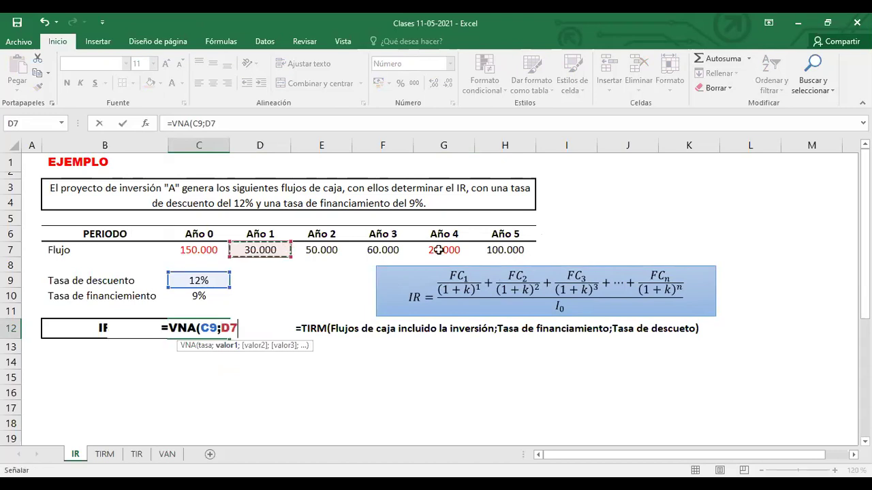
pyautogui.hotkey('ctrl', 'shift', 'Right')
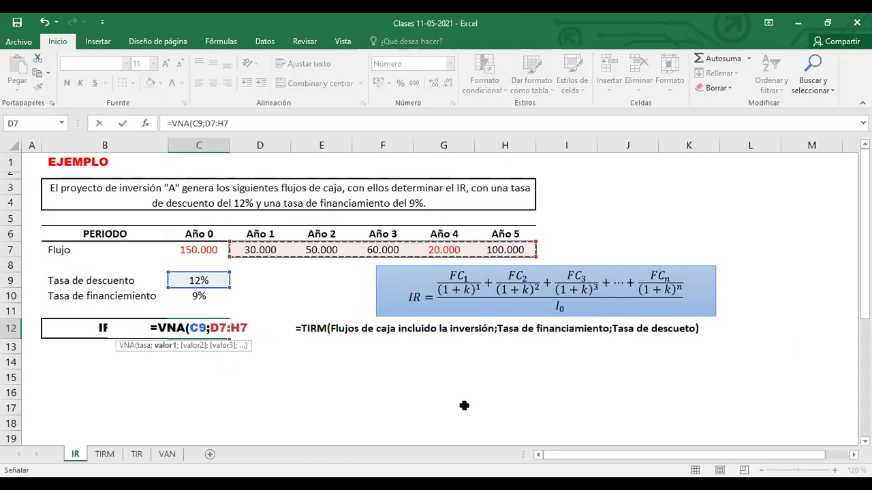
pyautogui.write(')')
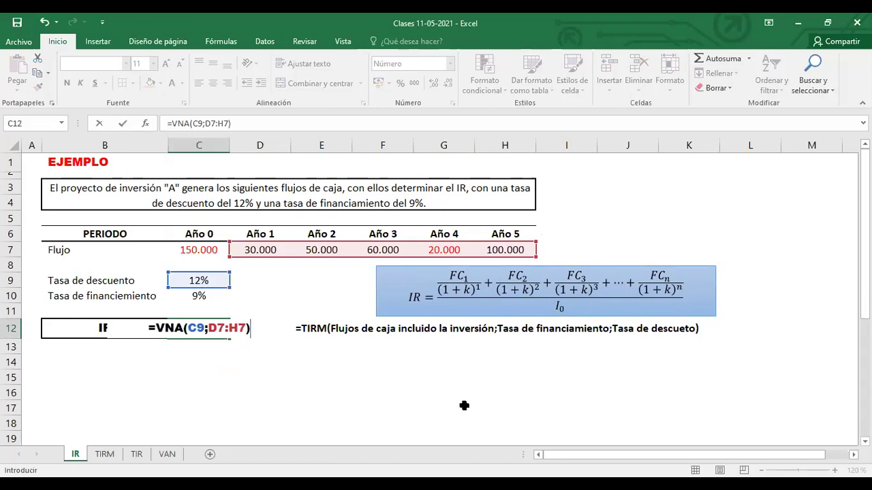
pyautogui.press('Return')
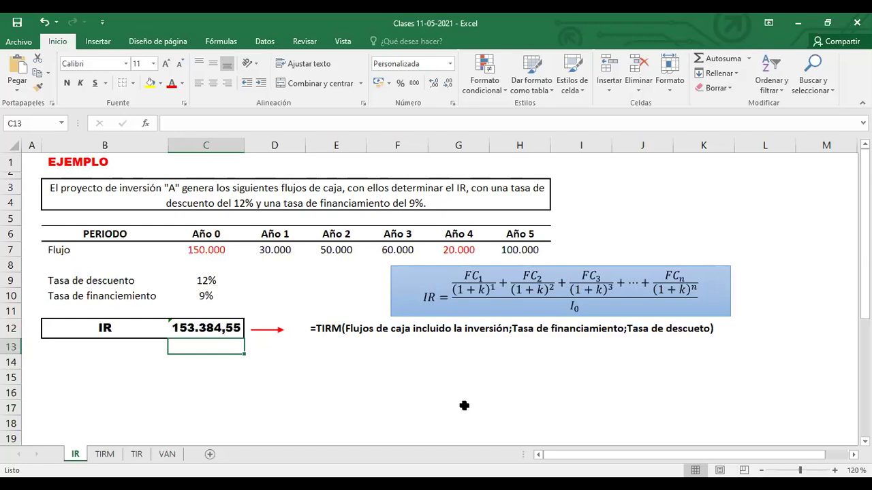
# - Undo the VNA formula entry in C12 and the change before it, and redo both
pyautogui.hotkey('ctrl', 'z')
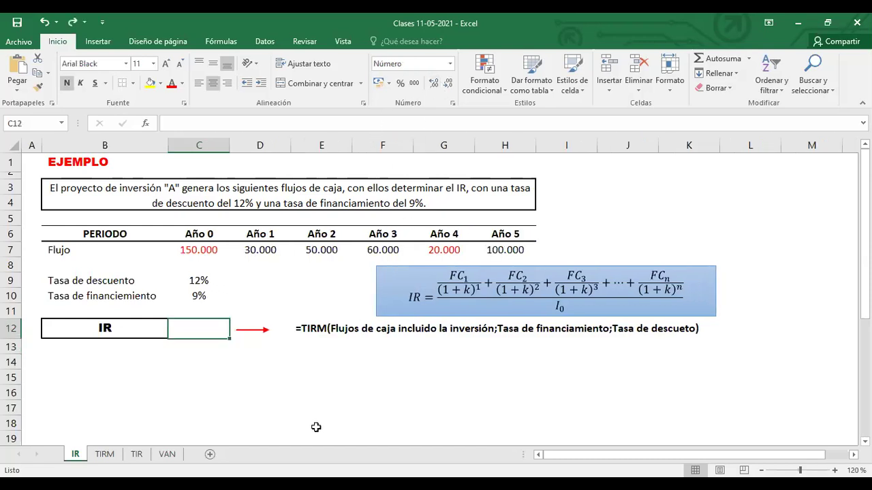
pyautogui.hotkey('ctrl', 'z')
pyautogui.hotkey('ctrl', 'y')
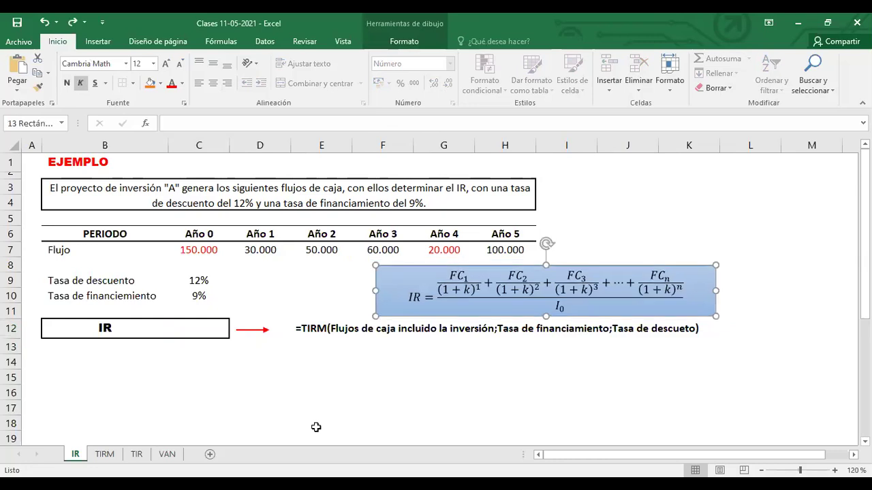
pyautogui.hotkey('ctrl', 'y')
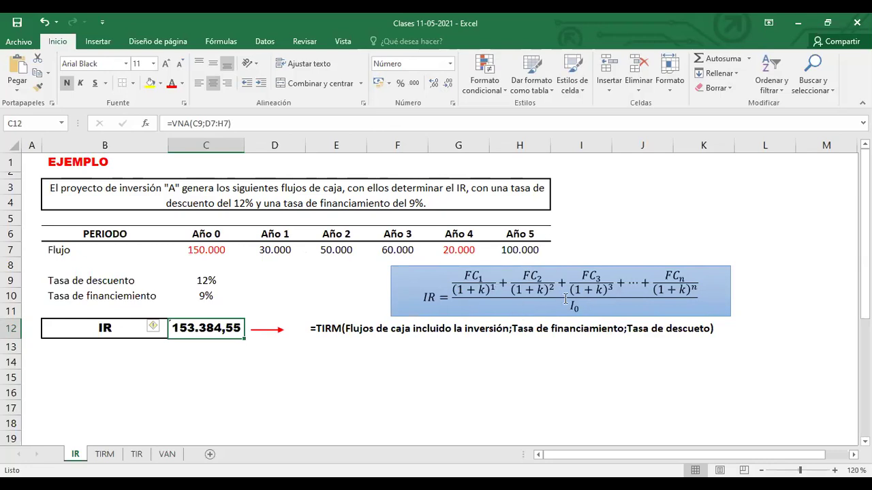
# - Extend the formula in C12 to divide the VNA by the Año 0 investment in C7
pyautogui.doubleClick(217, 332)
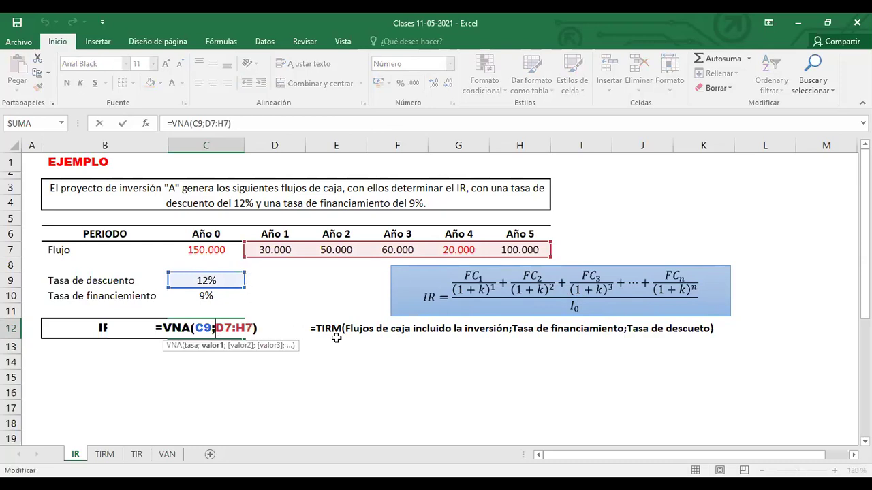
pyautogui.press('Right')
pyautogui.press('Right')
pyautogui.press('Right')
pyautogui.press('Right')
pyautogui.press('Right')
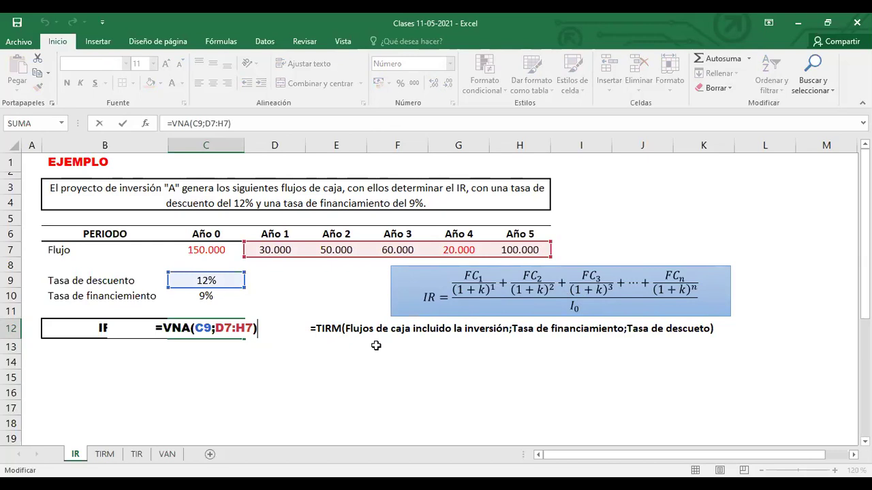
pyautogui.write('/')
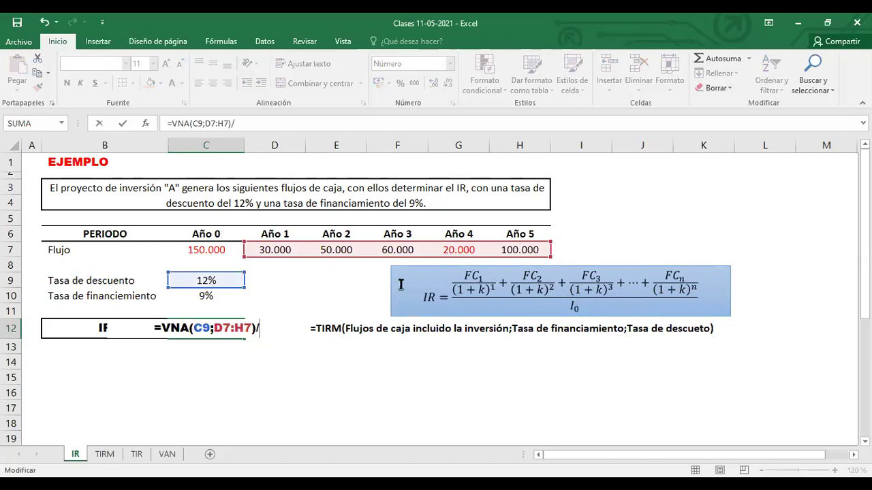
pyautogui.click(197, 250)
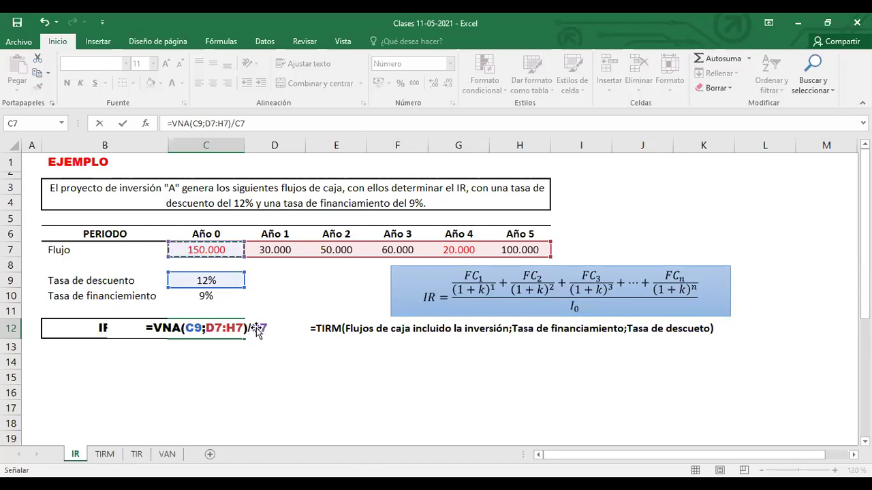
pyautogui.press('Left')
pyautogui.press('Left')
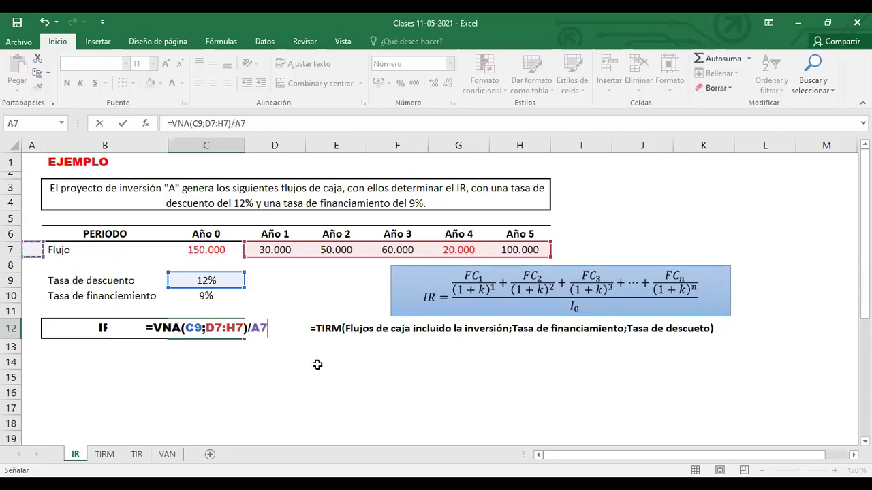
pyautogui.press('Right')
pyautogui.press('Right')
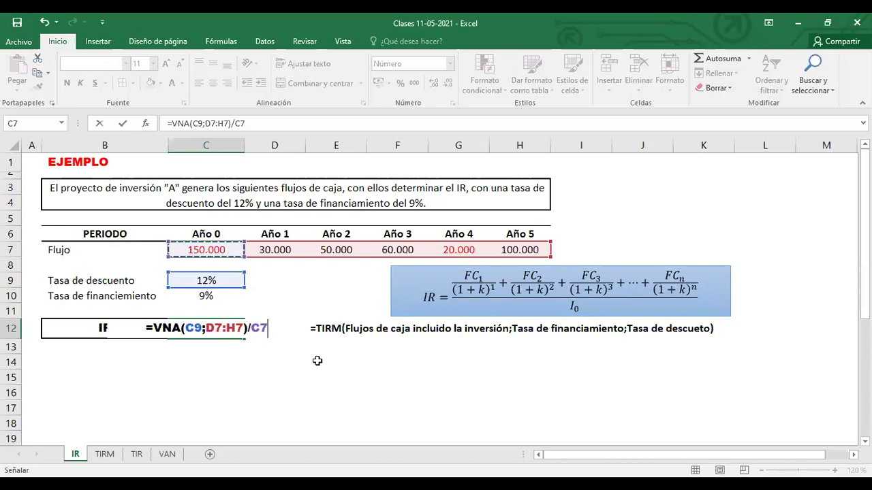
# - Wrap the divisor C7 in the ABS function, completing C12 as =VNA(C9;D7:H7)/ABS(C7)
pyautogui.click(250, 329)
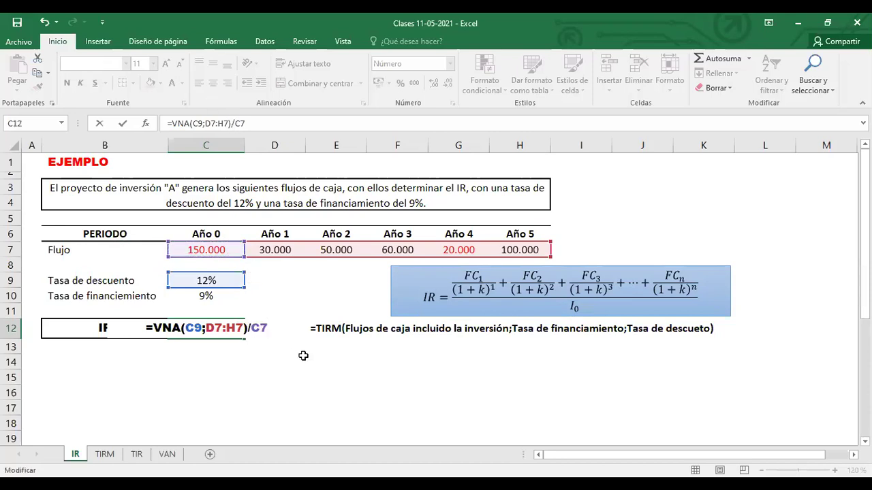
pyautogui.write('A')
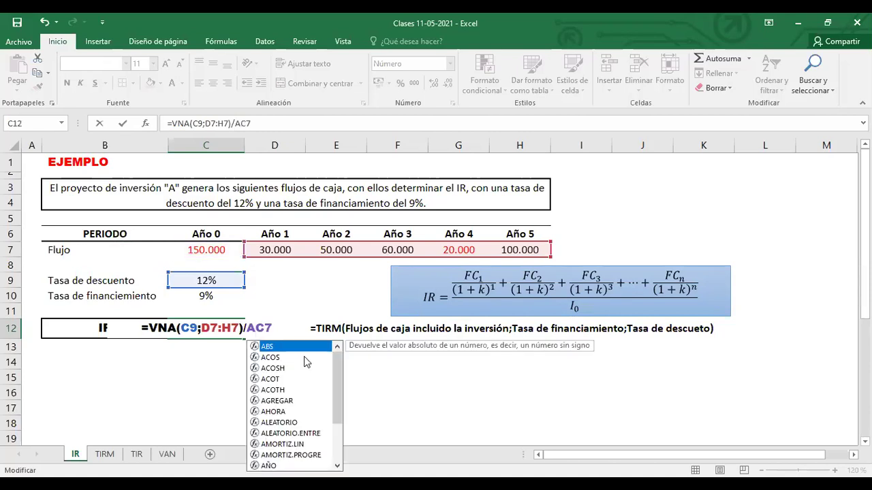
pyautogui.write('B')
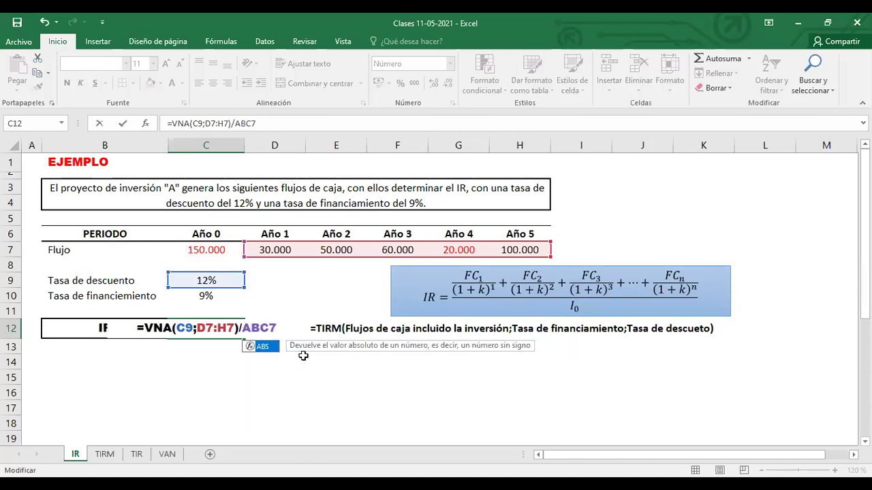
pyautogui.doubleClick(263, 344)
pyautogui.press('Right')
pyautogui.press('Right')
pyautogui.write(')')
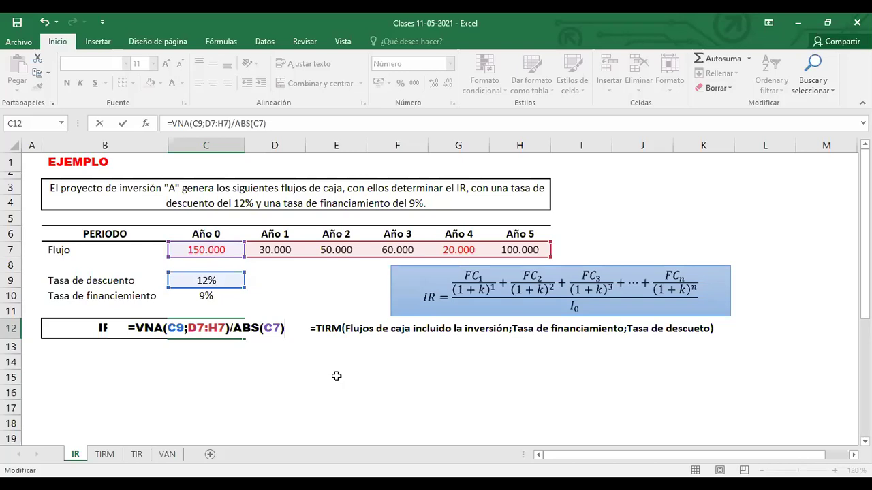
pyautogui.press('Return')
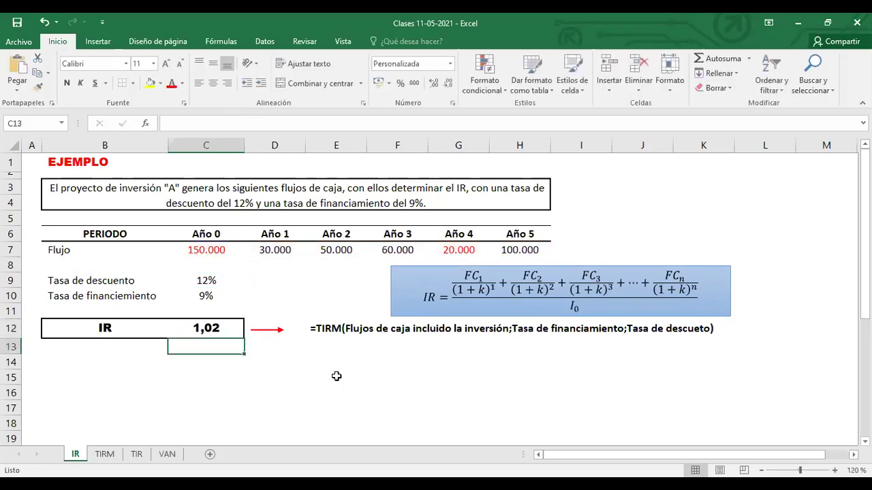
# - Review the IR result in C12 and compare it with the TIRM and discount rate on the TIRM sheet, ending on the IR sheet
pyautogui.click(207, 329)
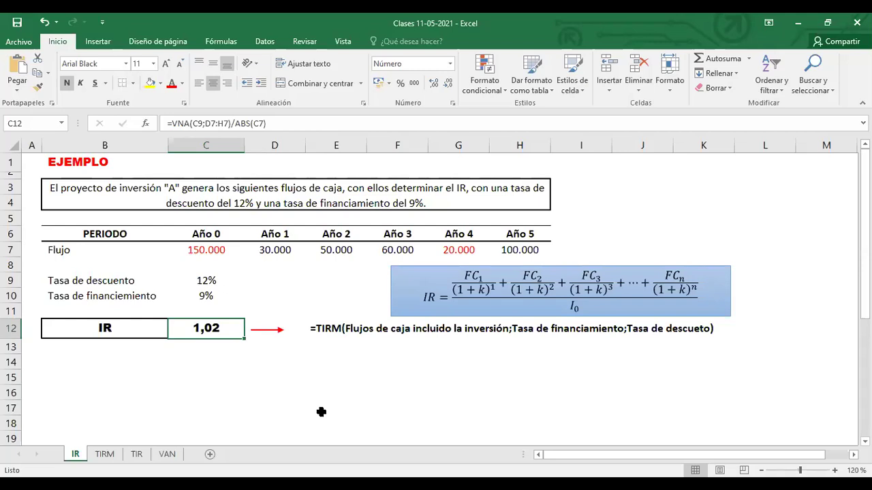
pyautogui.click(221, 379)
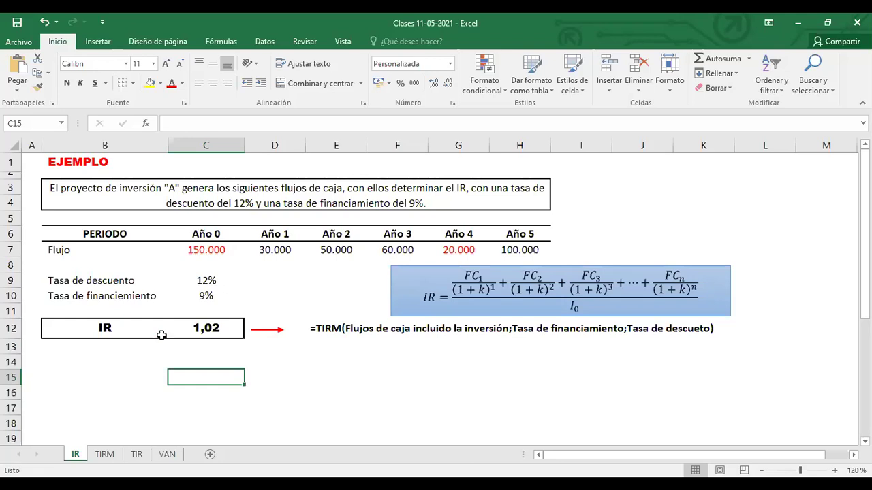
pyautogui.click(96, 461)
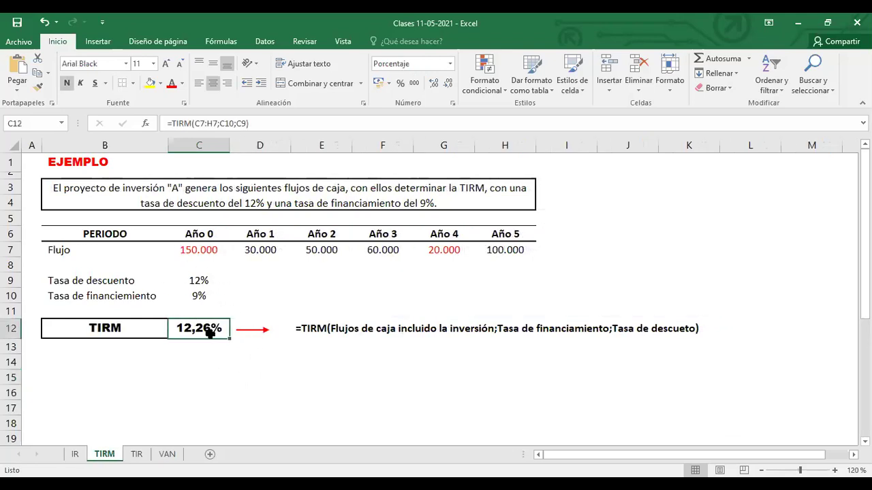
pyautogui.click(200, 284)
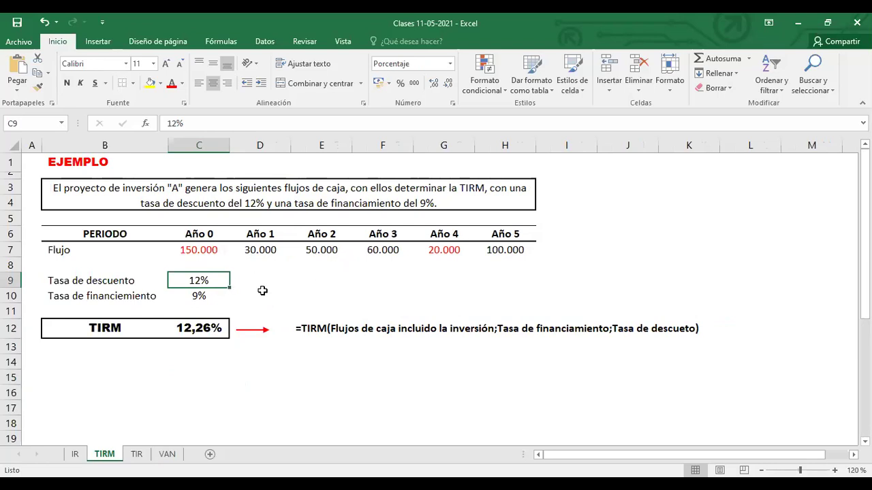
pyautogui.click(75, 454)
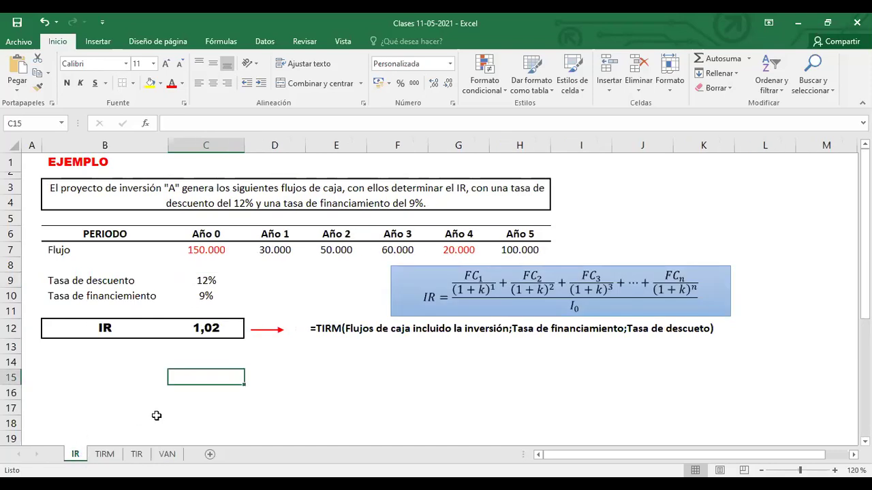
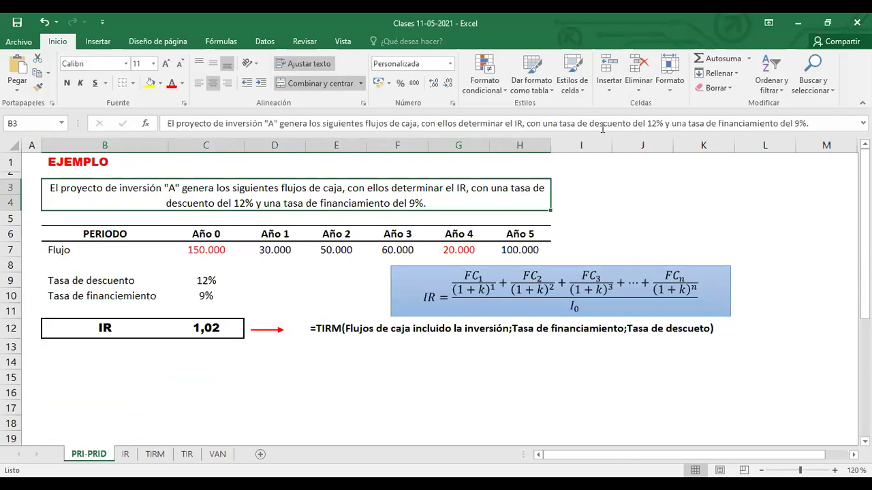
# - Replace "IR" with "PRI y PRID" in the problem statement in B3 on the PRI-PRID sheet
pyautogui.doubleClick(520, 124)
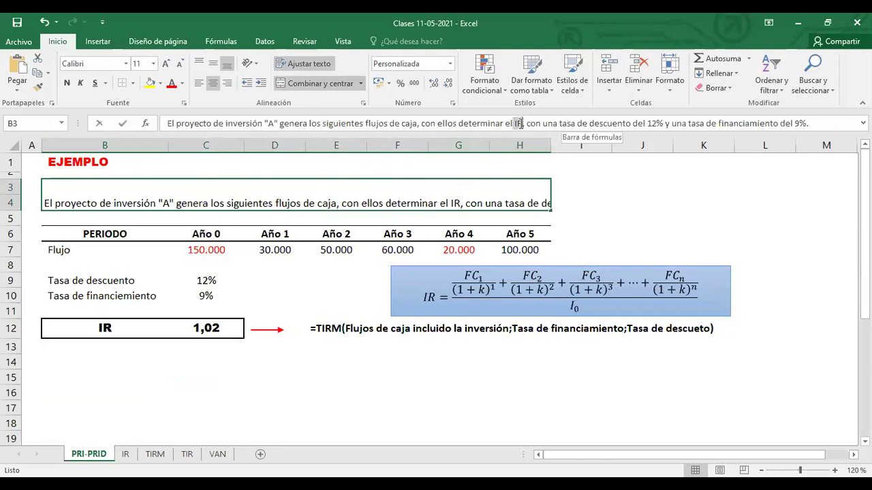
pyautogui.press('Delete')
pyautogui.write('PRI')
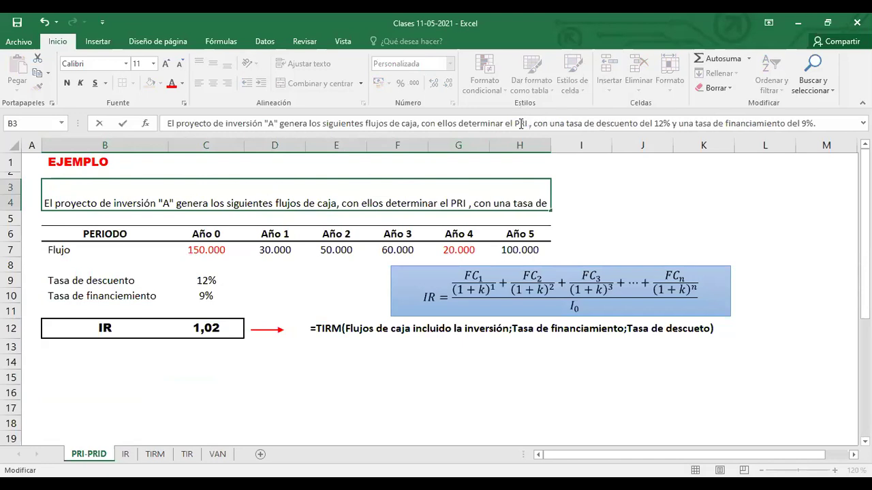
pyautogui.write(' y PRI')
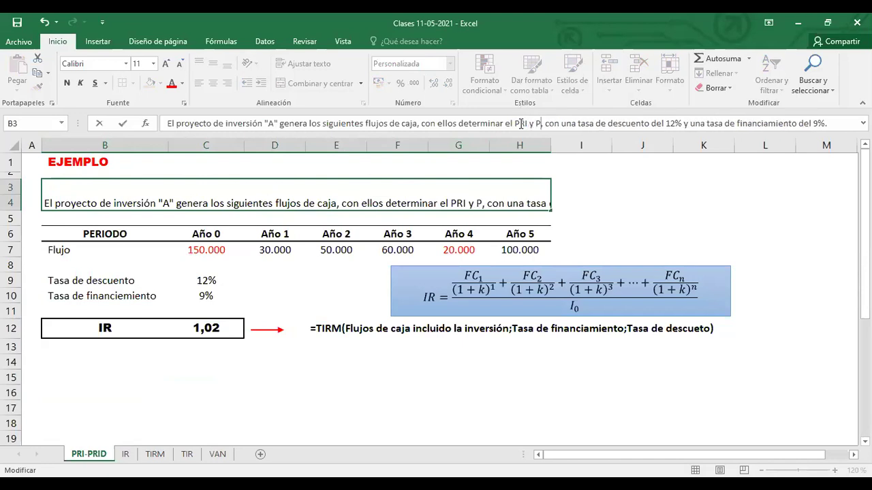
pyautogui.write('D')
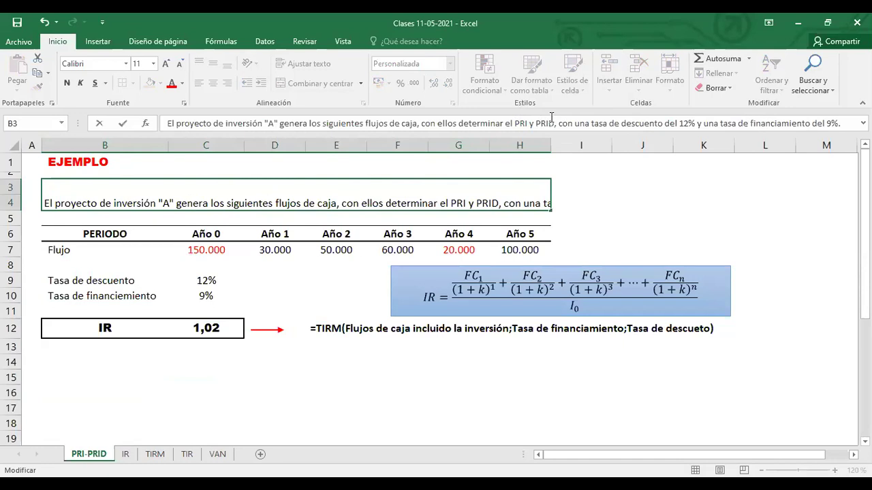
pyautogui.click(710, 214)
pyautogui.click(643, 230)
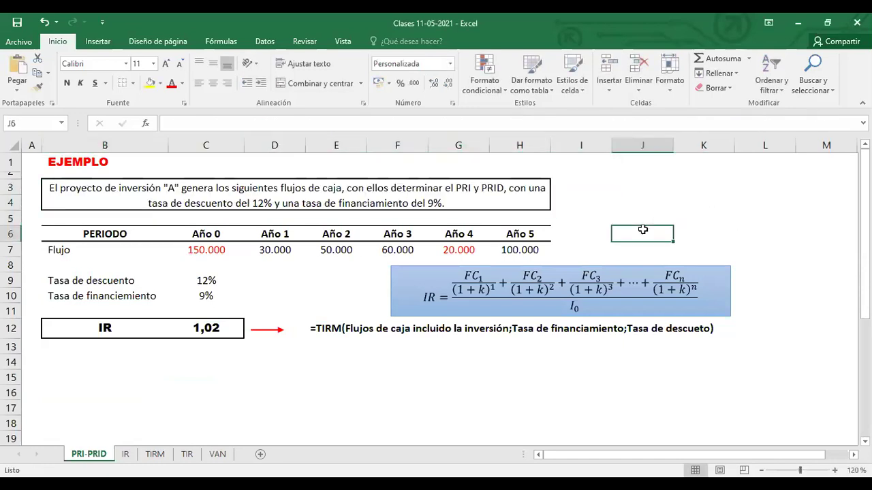
# - Delete the IR formula picture, the TIRM syntax note and the red arrow beside the IR result
pyautogui.click(504, 267)
pyautogui.press('Delete')
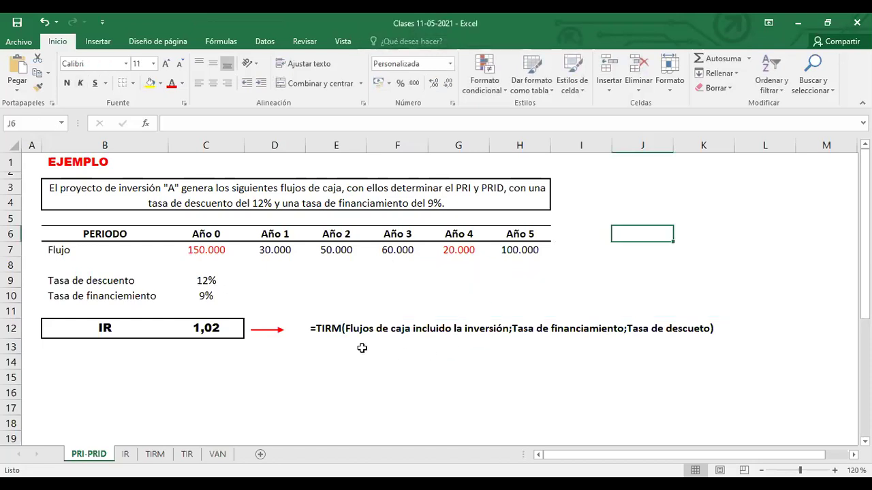
pyautogui.click(329, 332)
pyautogui.press('Delete')
pyautogui.click(419, 396)
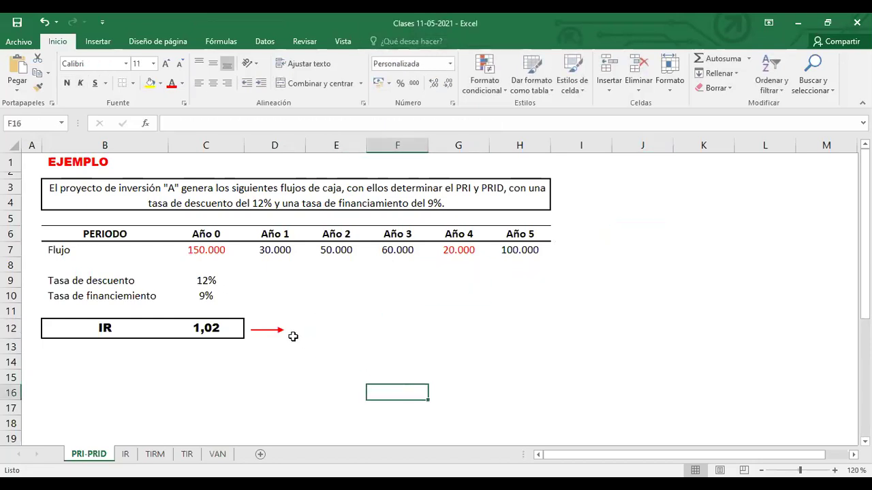
pyautogui.click(267, 331)
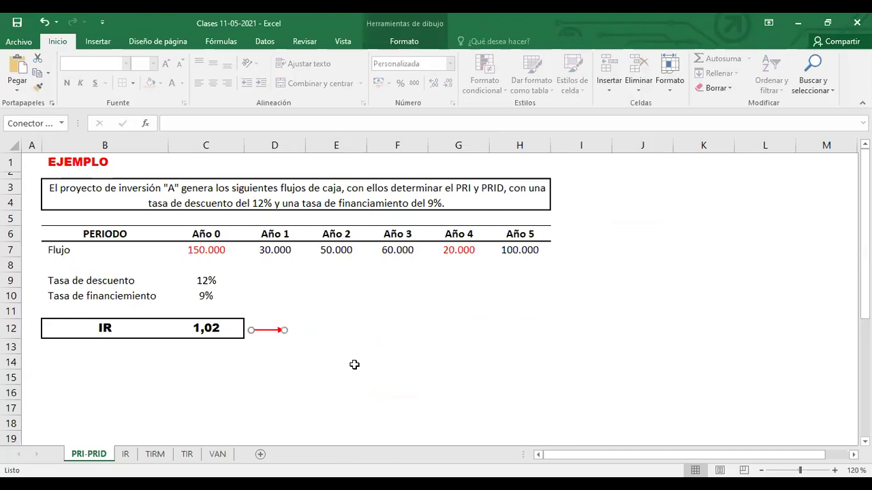
pyautogui.press('Delete')
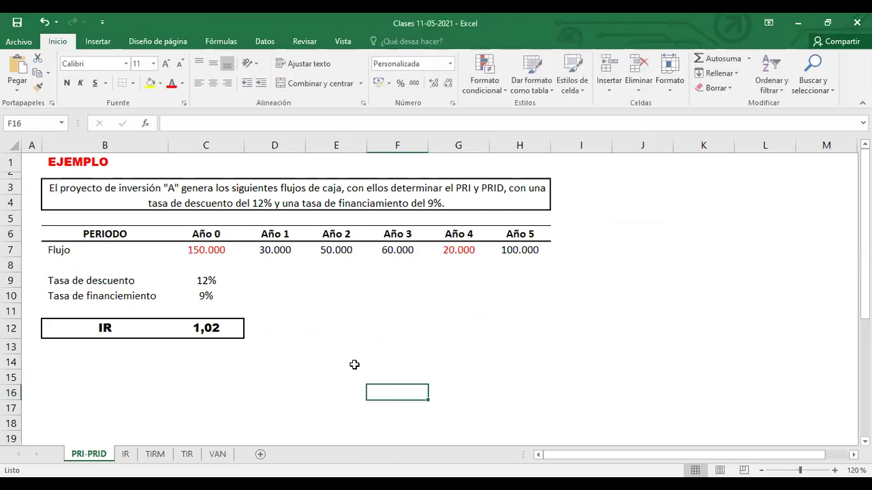
# - Delete rows 12 and 13, which hold the old IR result box
pyautogui.moveTo(12, 328); pyautogui.dragTo(12, 346)
pyautogui.rightClick(14, 346)
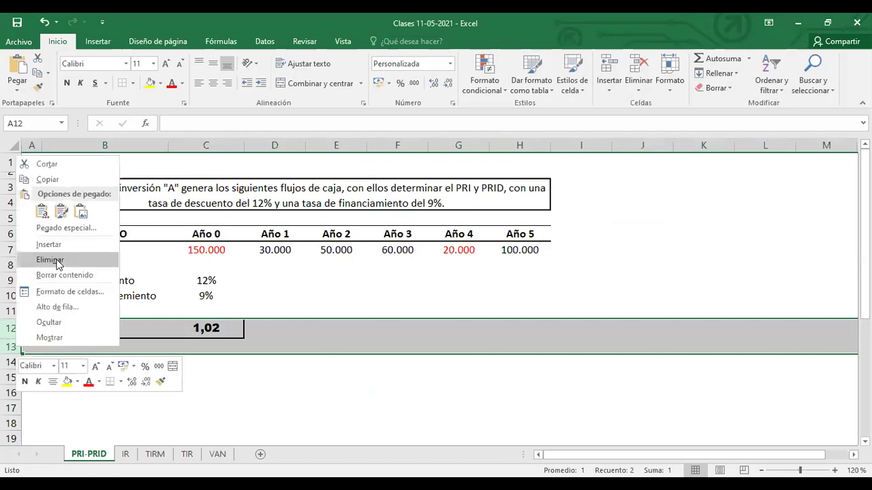
pyautogui.click(50, 260)
pyautogui.click(317, 363)
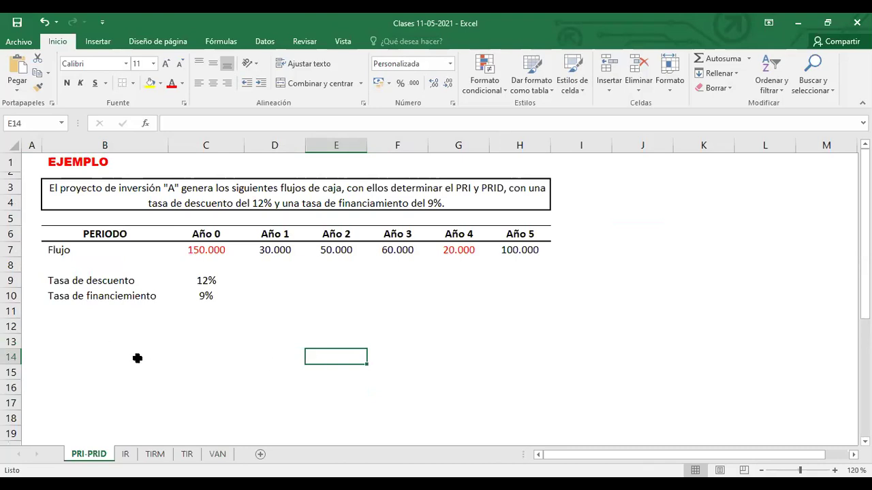
# - Move the discount and financing rate block down to B12:C13 and copy row 8's format to the rows just below it
pyautogui.click(78, 322)
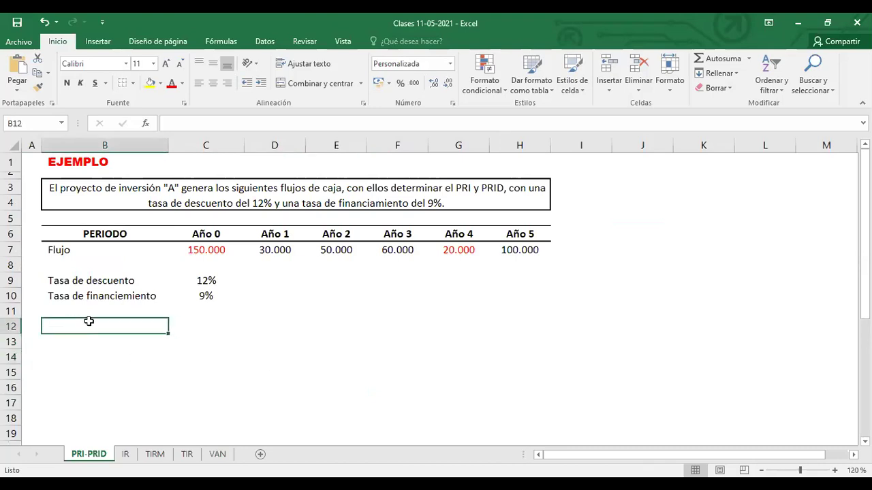
pyautogui.moveTo(89, 281); pyautogui.dragTo(191, 292)
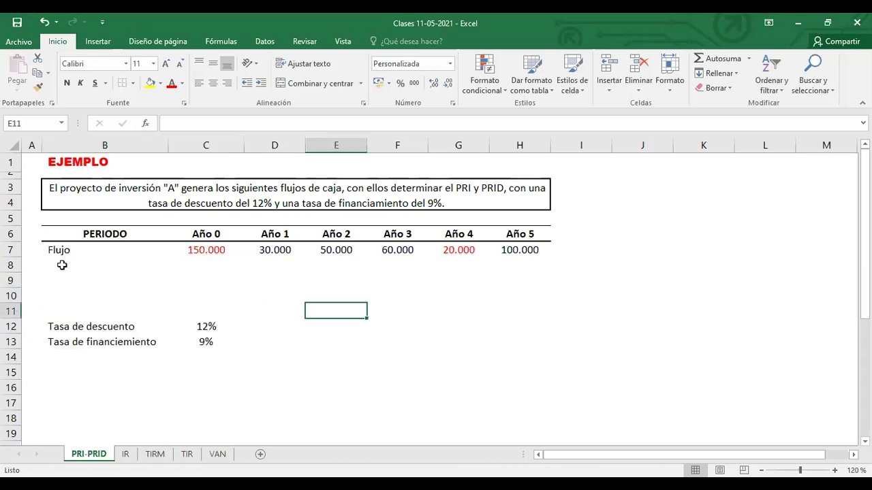
pyautogui.click(62, 265)
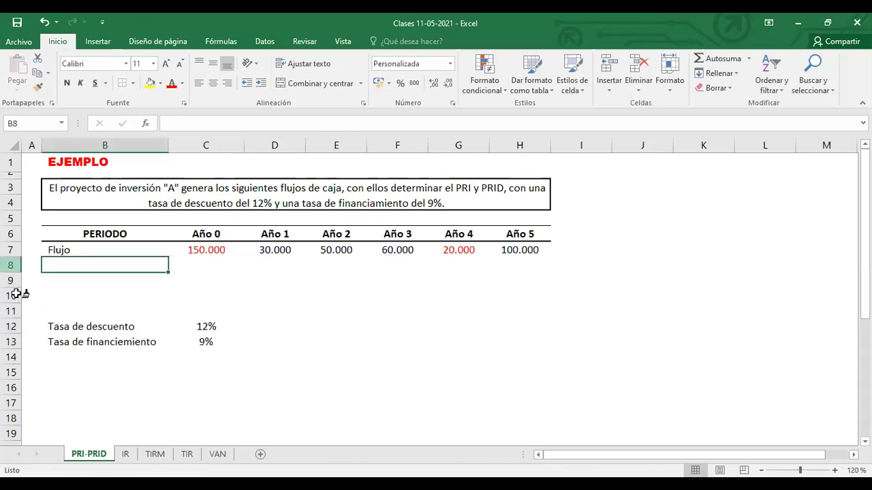
pyautogui.click(13, 296)
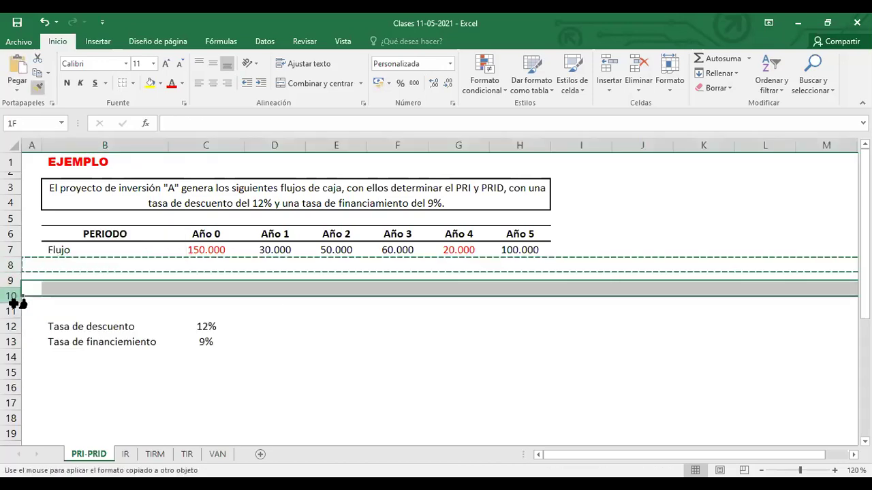
pyautogui.click(392, 356)
# - Enter the row label "Flujo de caja acumulado" in B8, without any stray closing brace
pyautogui.click(69, 265)
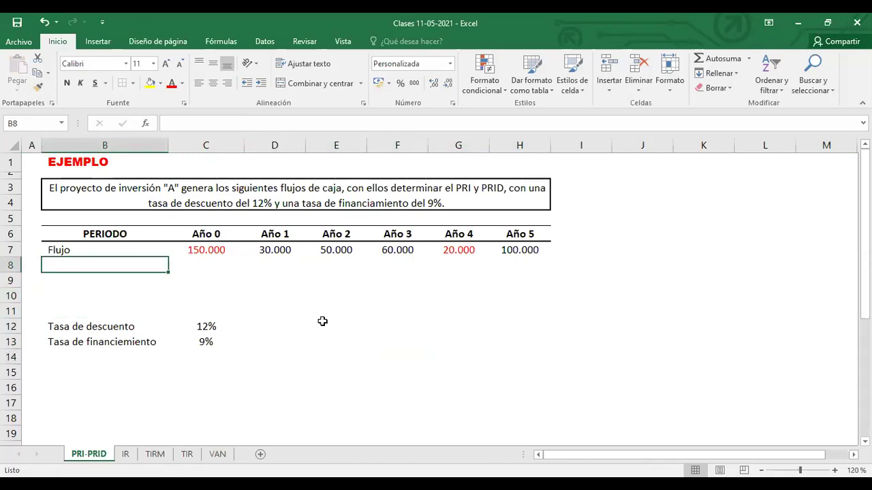
pyautogui.write('Flujo de')
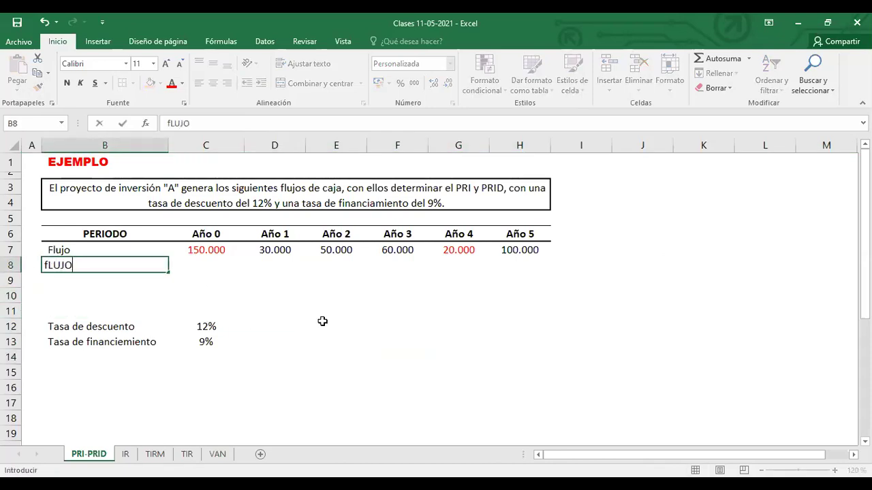
pyautogui.write(' ca')
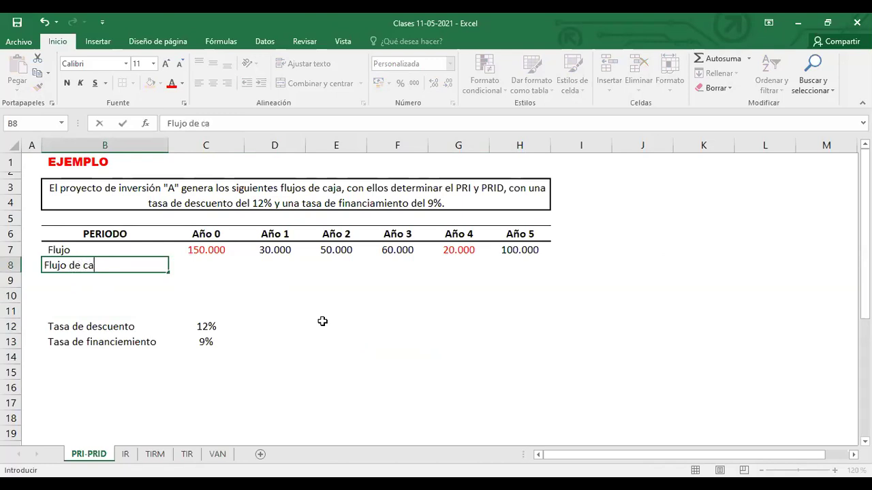
pyautogui.write('ja acumu')
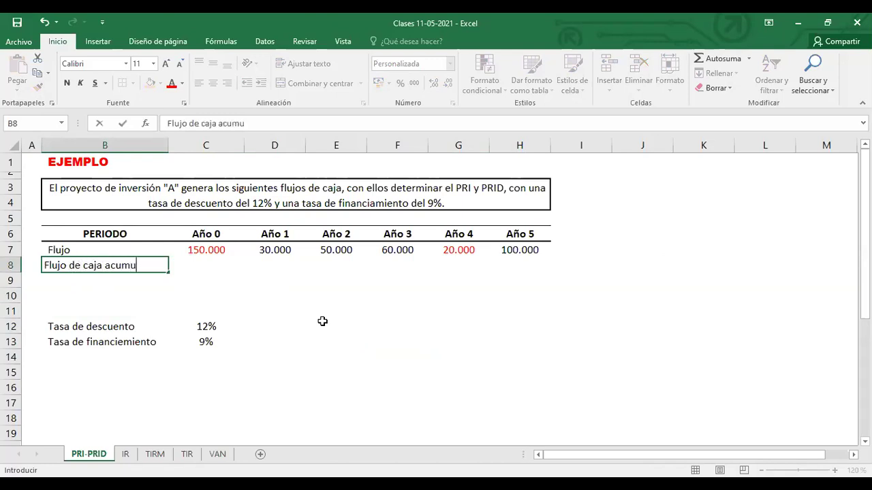
pyautogui.write('lado}')
pyautogui.press('Return')
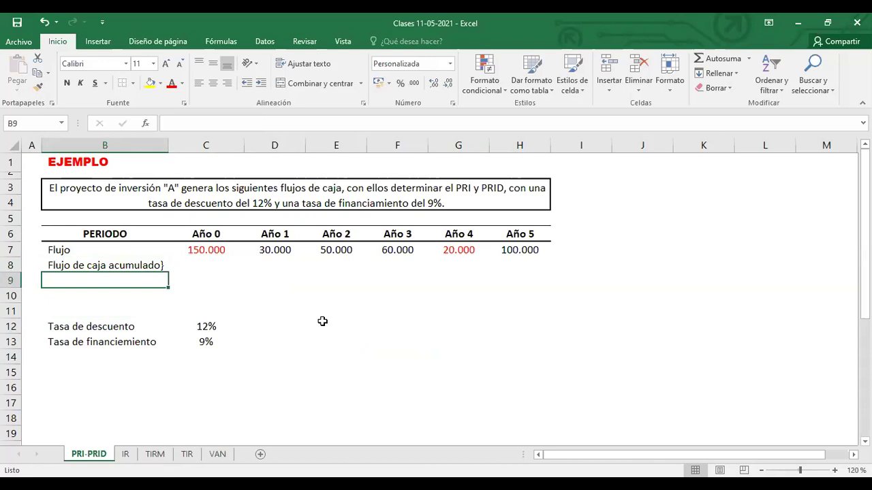
pyautogui.press('Up')
pyautogui.click(266, 124)
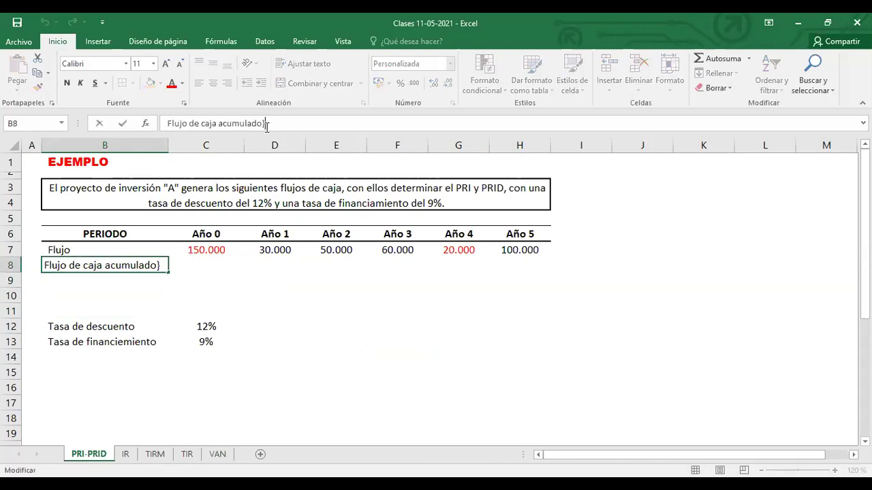
pyautogui.press('BackSpace')
pyautogui.press('Return')
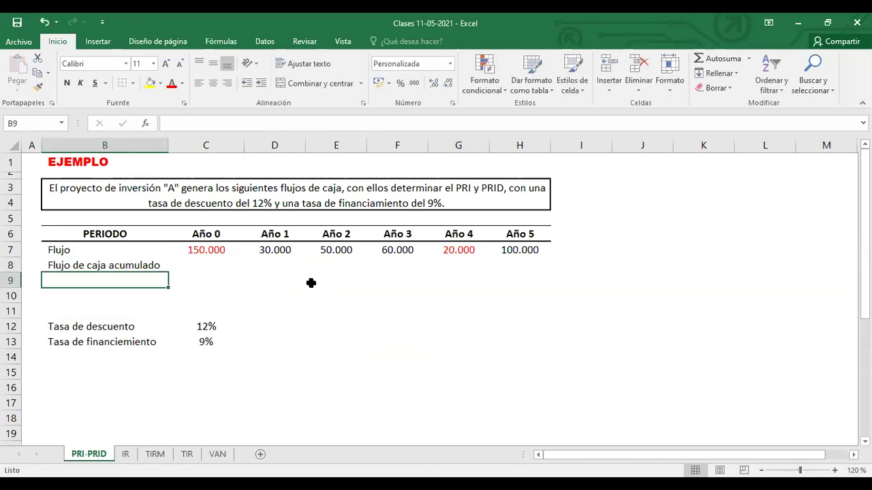
# - Calculate the Año 1 cumulative cash flow in D8 with =C7+D7
pyautogui.click(274, 265)
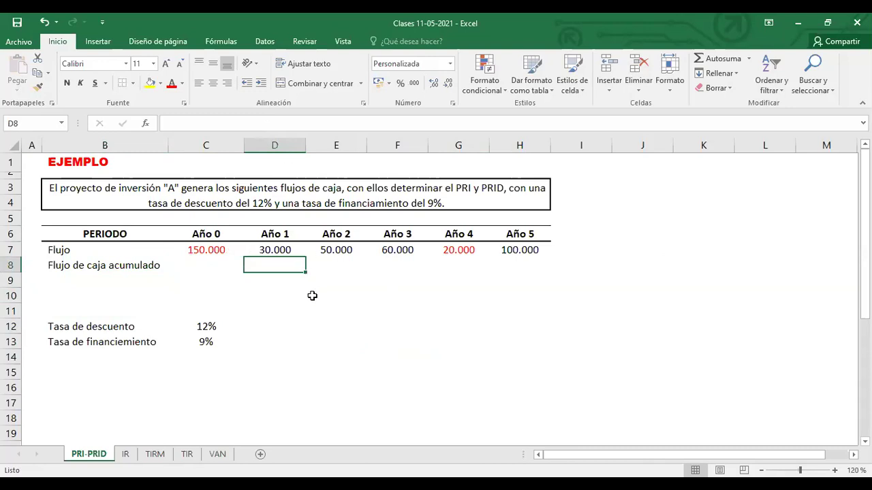
pyautogui.write('=')
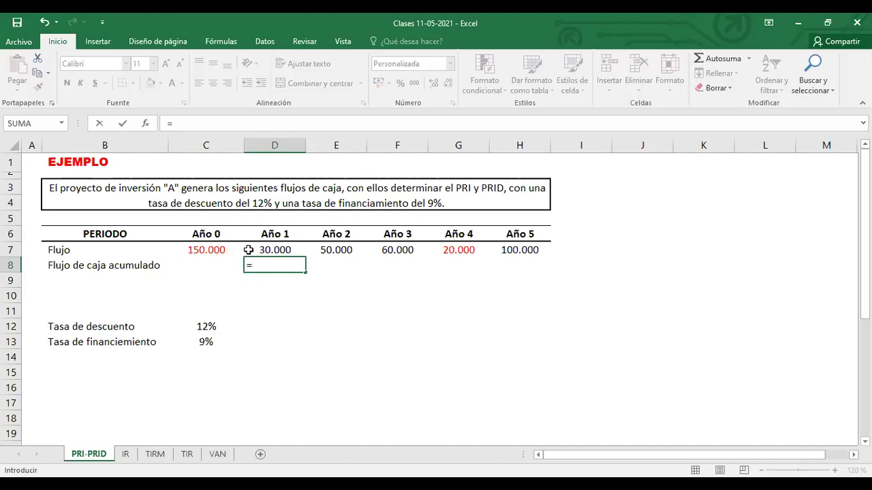
pyautogui.click(214, 248)
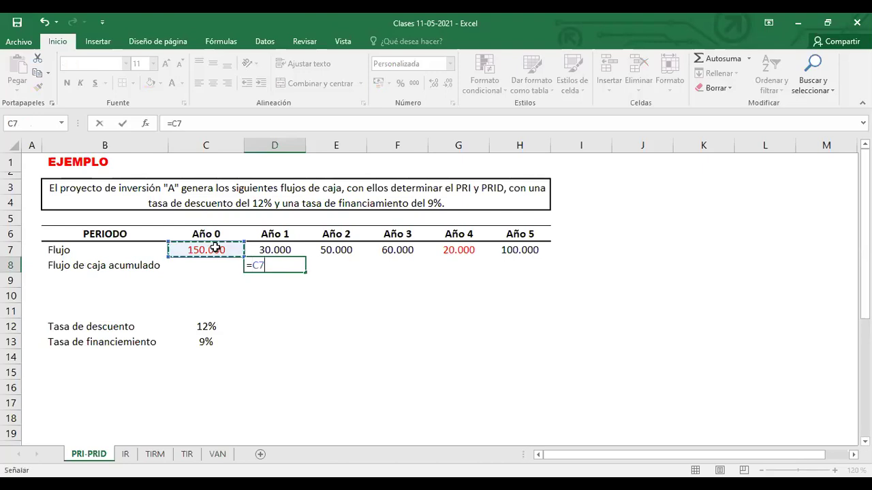
pyautogui.write('+')
pyautogui.click(281, 248)
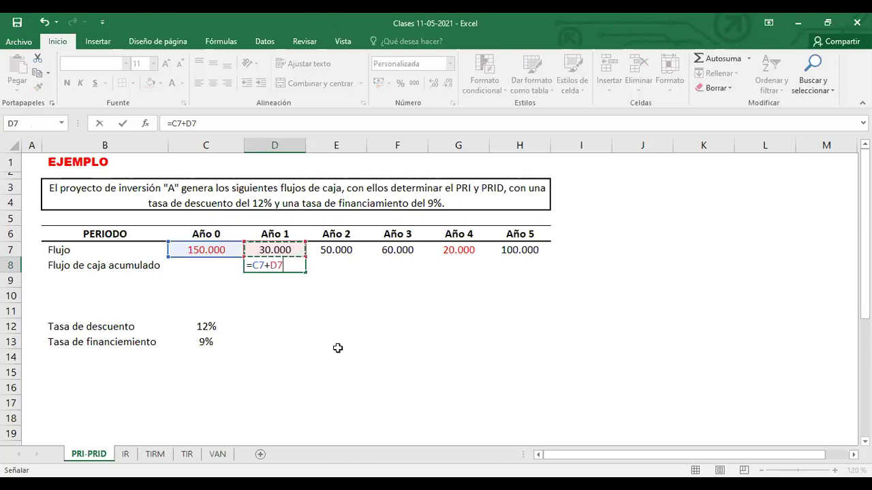
pyautogui.press('Return')
pyautogui.click(284, 264)
# - Copy the formatting of the Flujo values C7:H7 onto the cumulative cash flow cells D8:H8
pyautogui.moveTo(212, 248); pyautogui.dragTo(509, 250)
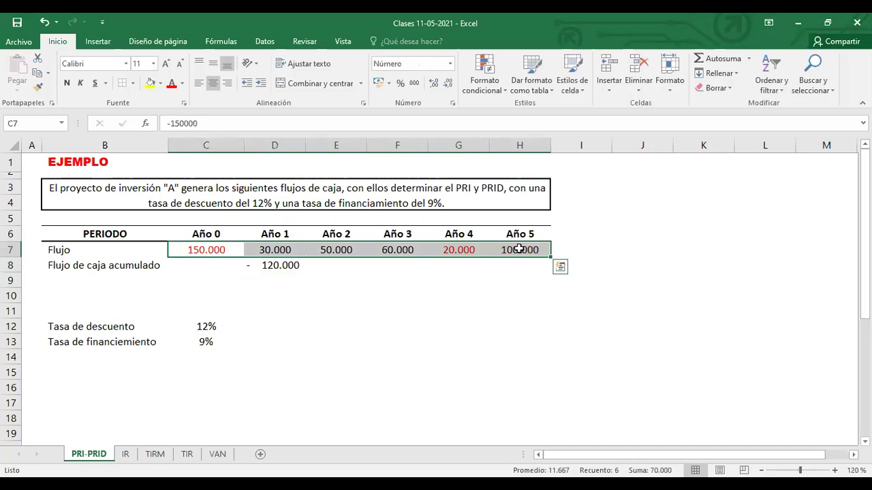
pyautogui.rightClick(520, 249)
pyautogui.moveTo(274, 267); pyautogui.dragTo(511, 264)
pyautogui.click(391, 325)
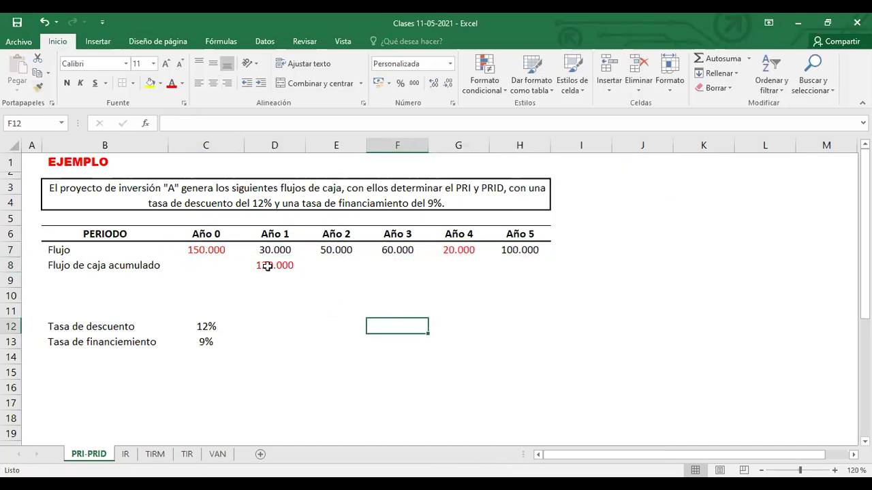
pyautogui.click(270, 269)
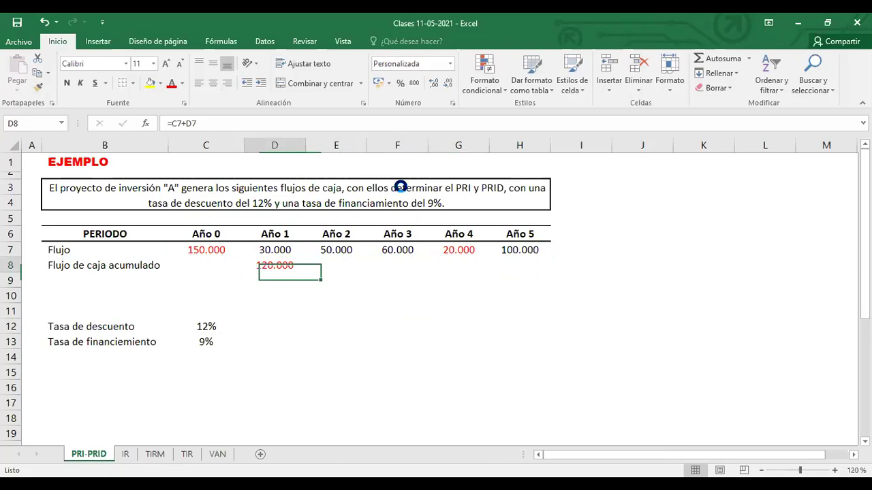
pyautogui.press('Left')
pyautogui.click(337, 307)
# - Calculate the Año 2 cumulative cash flow in E8 with =D8+E7
pyautogui.click(331, 267)
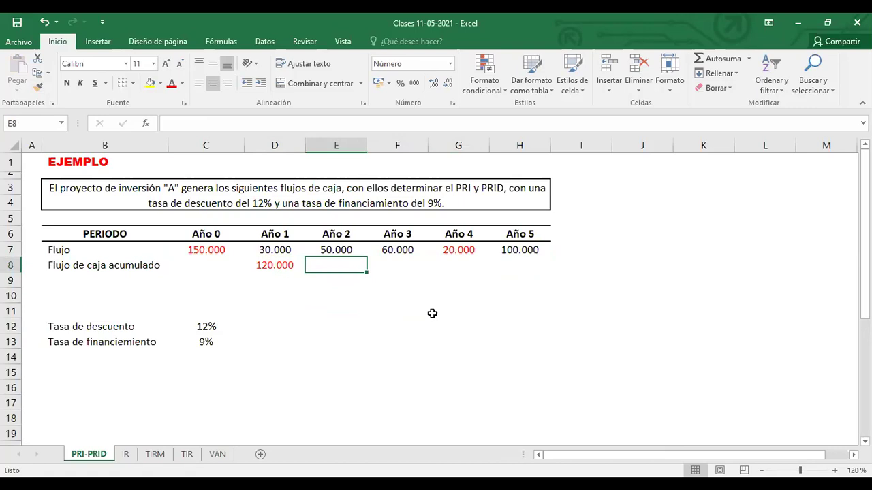
pyautogui.write('=')
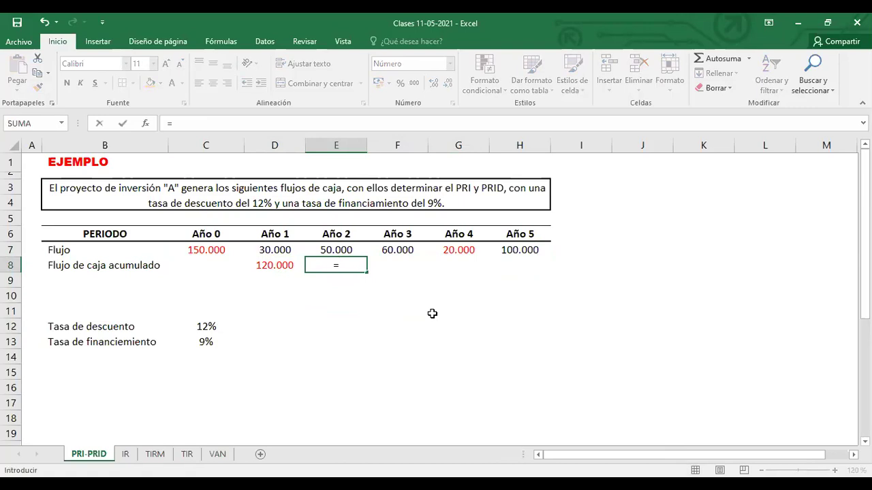
pyautogui.click(274, 264)
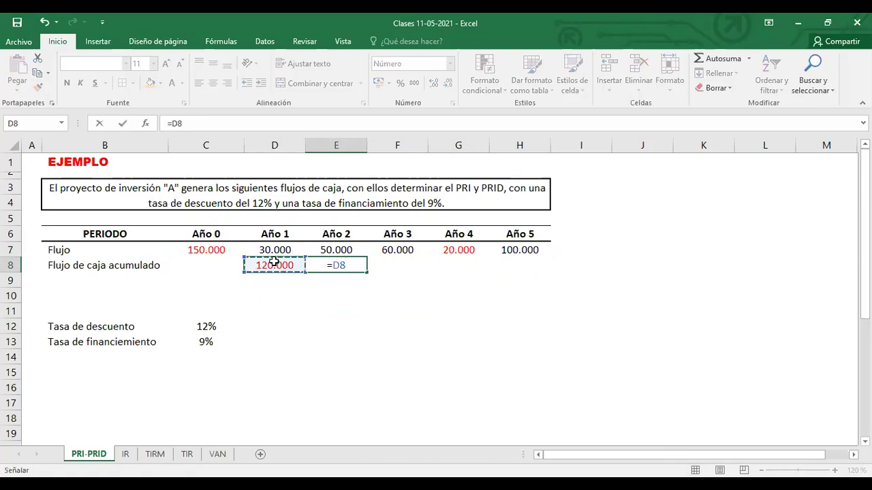
pyautogui.write('+')
pyautogui.click(331, 249)
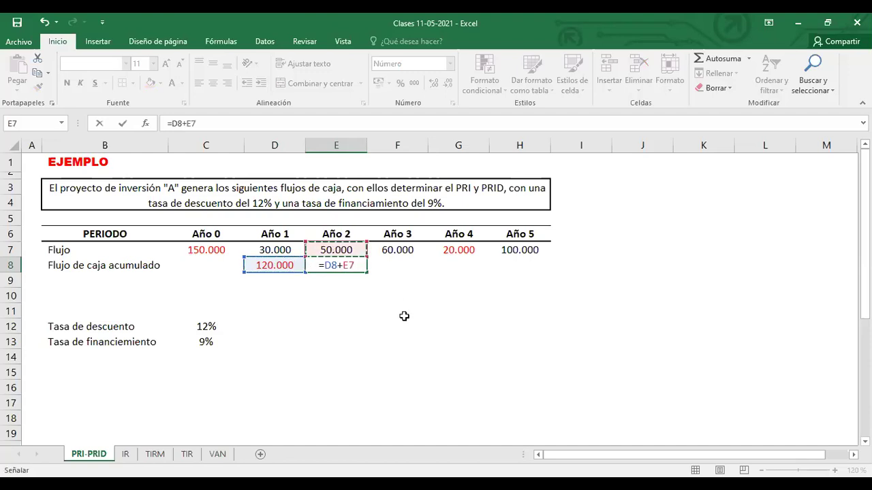
pyautogui.press('Return')
pyautogui.click(329, 263)
# - Calculate the Año 3 cumulative cash flow in F8 with =E8+F7 and fill the formula across to G8
pyautogui.click(389, 268)
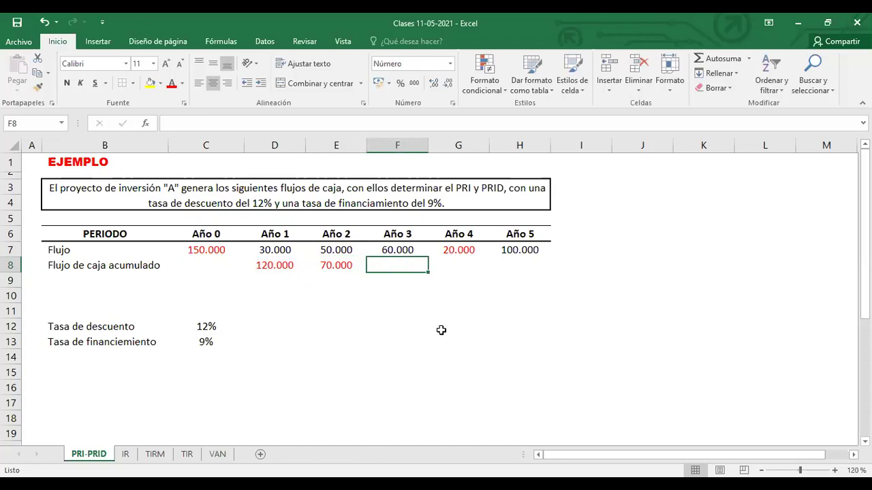
pyautogui.write('=')
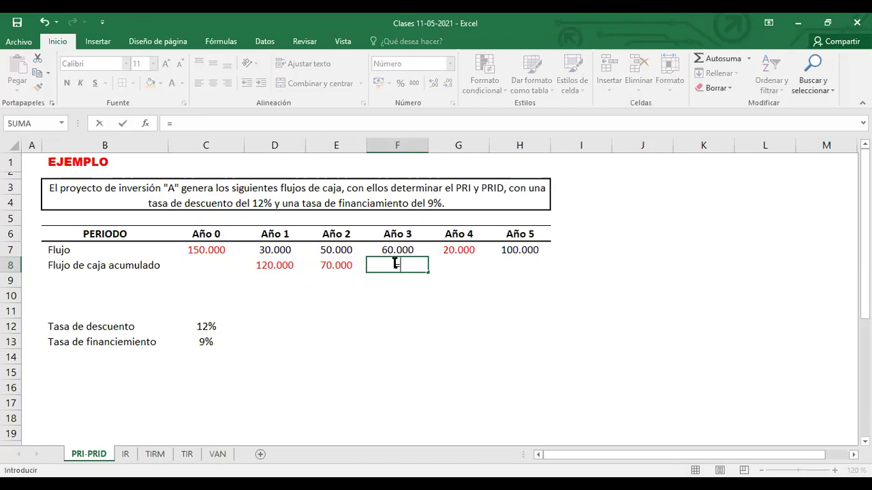
pyautogui.click(347, 264)
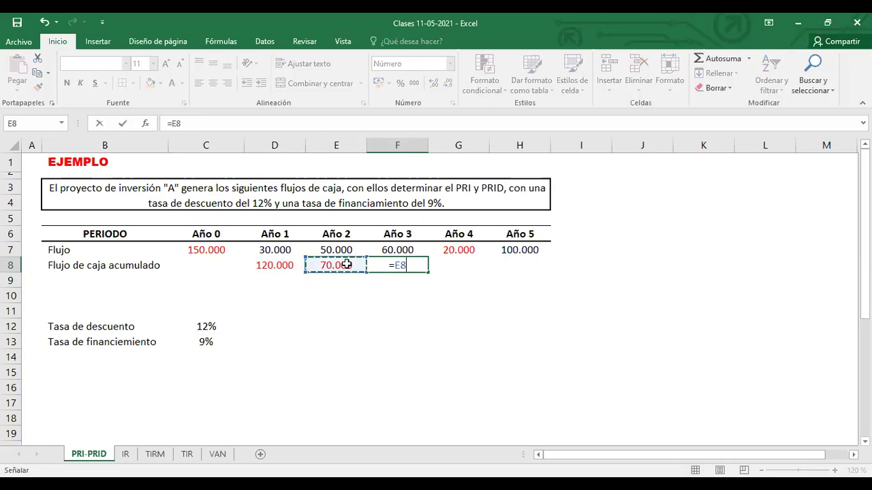
pyautogui.write('+')
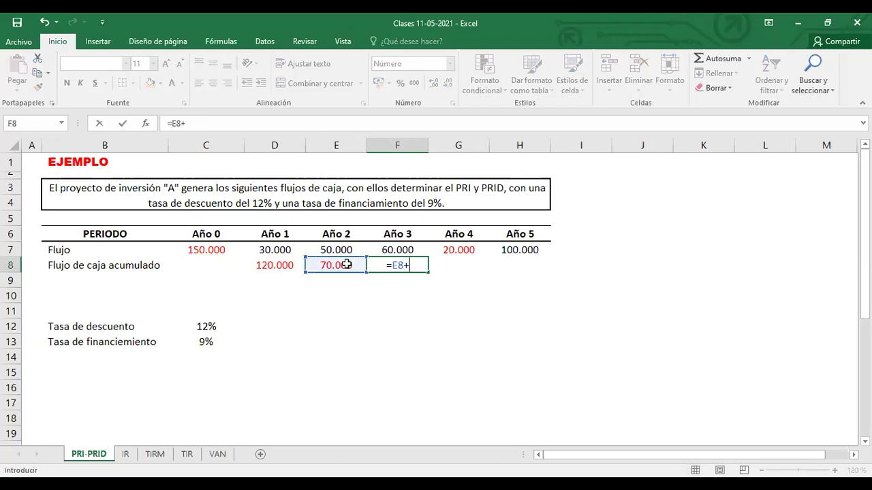
pyautogui.click(398, 249)
pyautogui.press('Return')
pyautogui.click(402, 266)
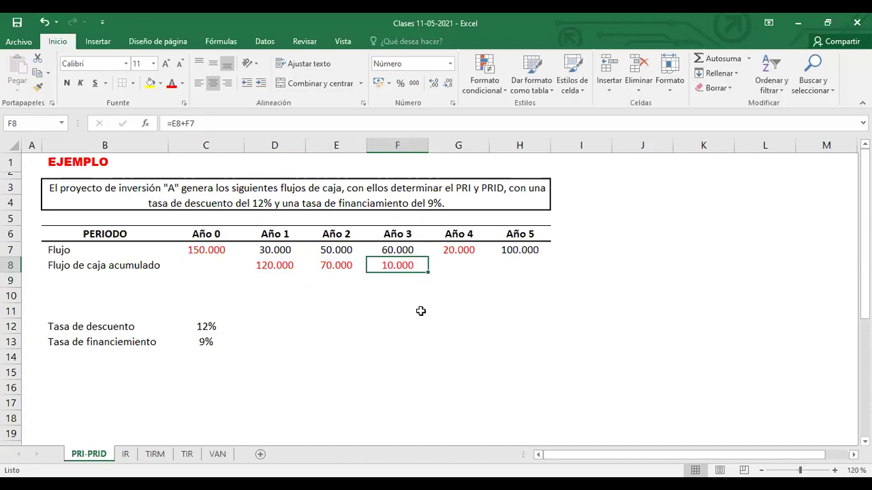
pyautogui.moveTo(429, 272); pyautogui.dragTo(487, 270)
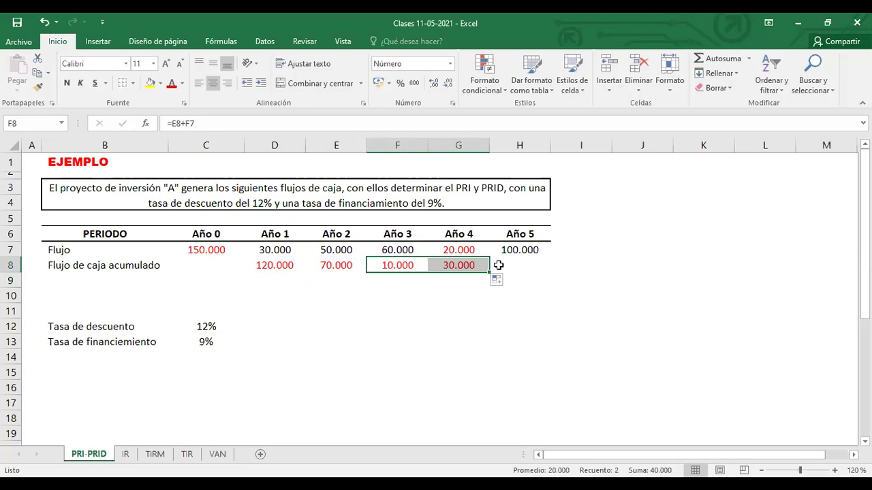
# - Calculate the Año 5 cumulative cash flow in H8 with =G8+H7
pyautogui.click(527, 269)
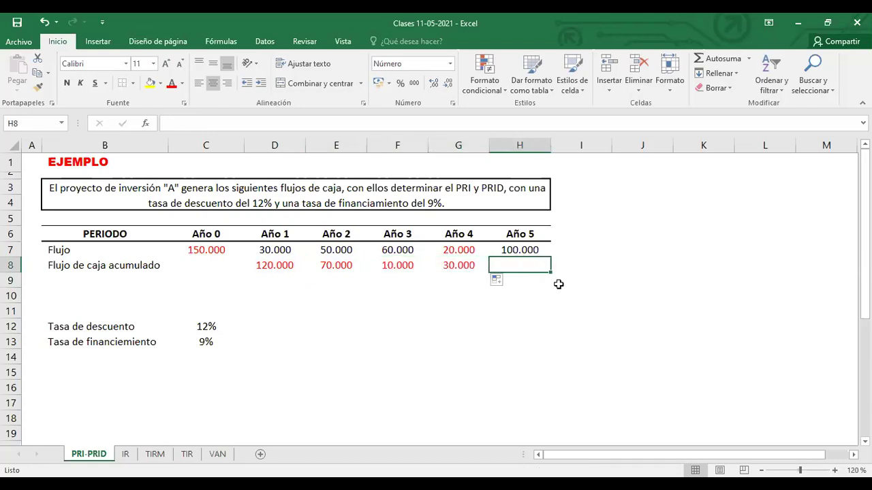
pyautogui.write('=')
pyautogui.click(460, 267)
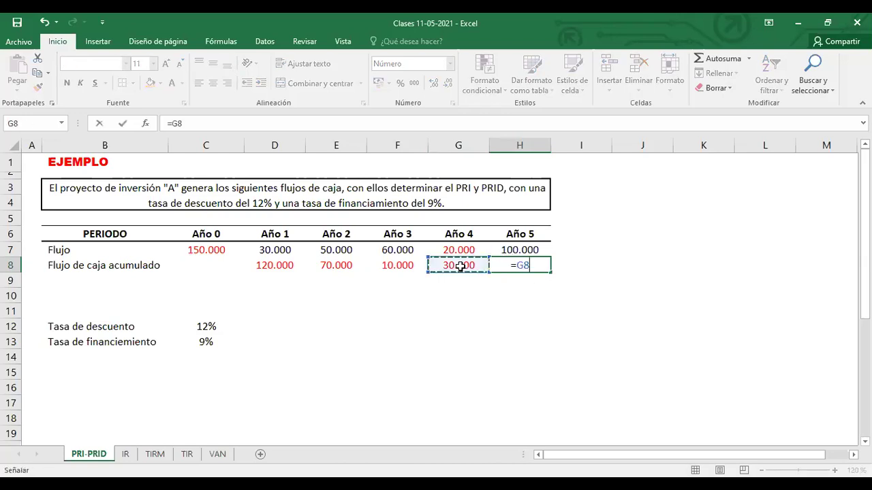
pyautogui.write('+')
pyautogui.click(526, 249)
pyautogui.press('Return')
pyautogui.click(511, 268)
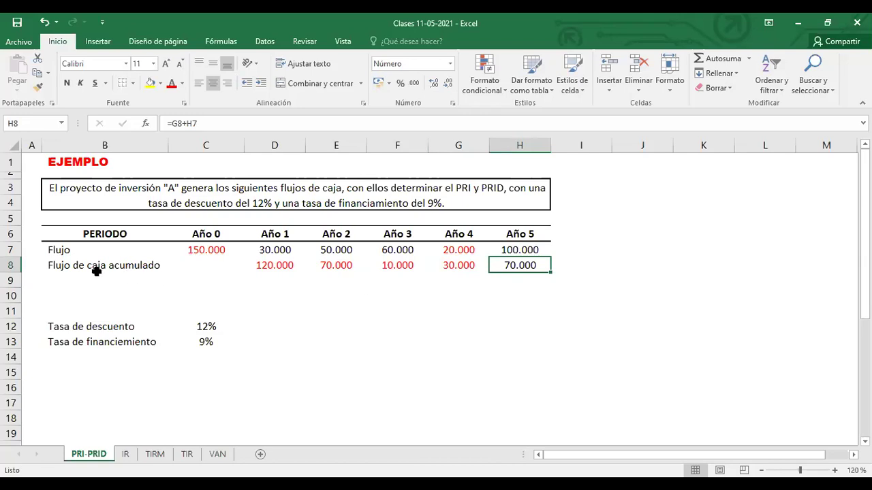
# - Copy the result box formatting from the IR sheet onto cells B15:C15 of the PRI-PRID sheet
pyautogui.scroll(-1, 113, 274)
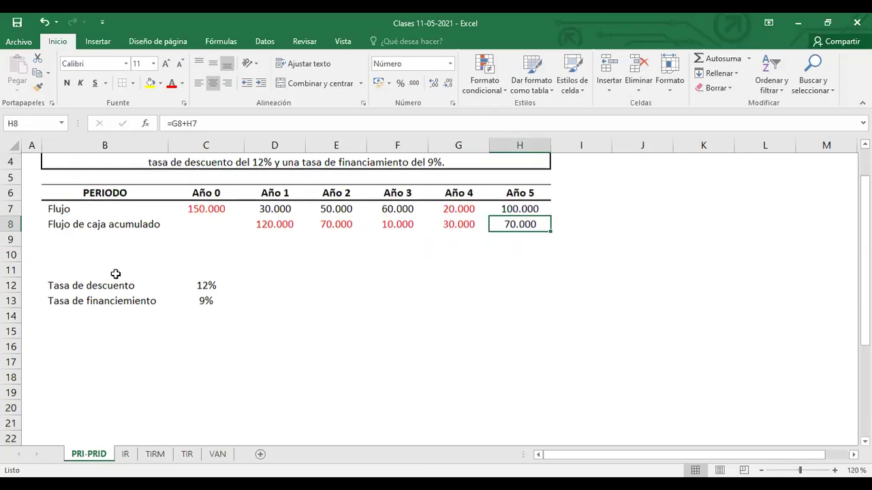
pyautogui.click(82, 337)
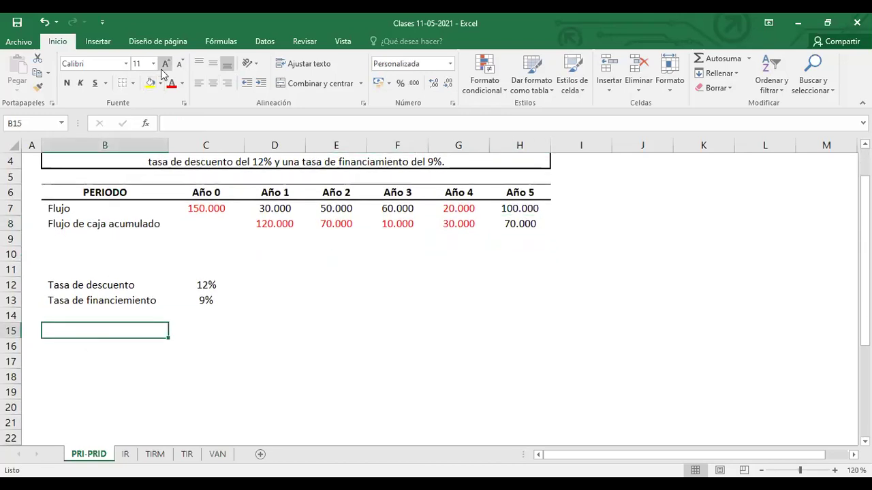
pyautogui.click(127, 454)
pyautogui.moveTo(105, 329); pyautogui.dragTo(197, 329)
pyautogui.click(37, 86)
pyautogui.click(89, 454)
pyautogui.moveTo(68, 331); pyautogui.dragTo(193, 330)
pyautogui.click(257, 379)
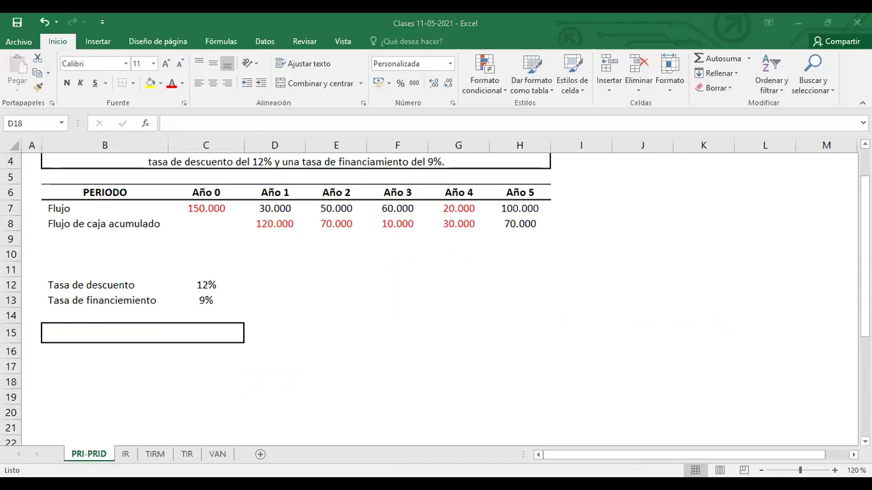
# - Paste the PRI equation box onto the PRI-PRID sheet and set its font size to 12
pyautogui.click(460, 363)
pyautogui.hotkey('ctrl', 'v')
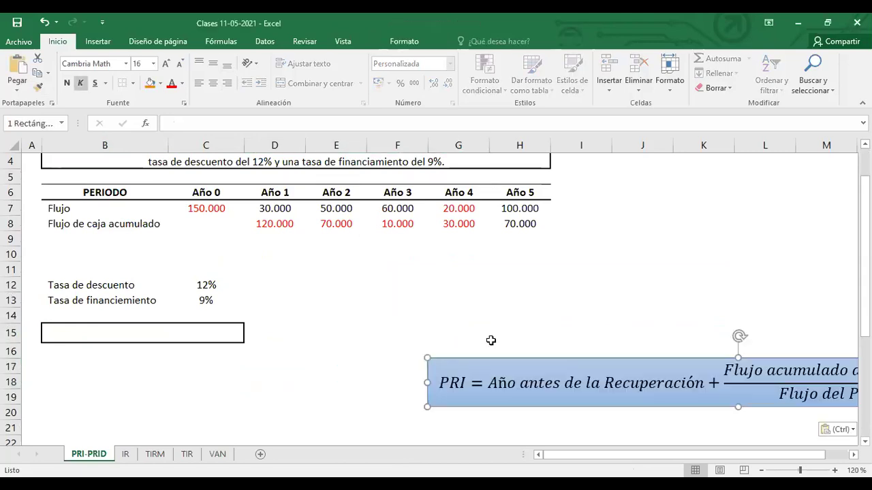
pyautogui.click(154, 63)
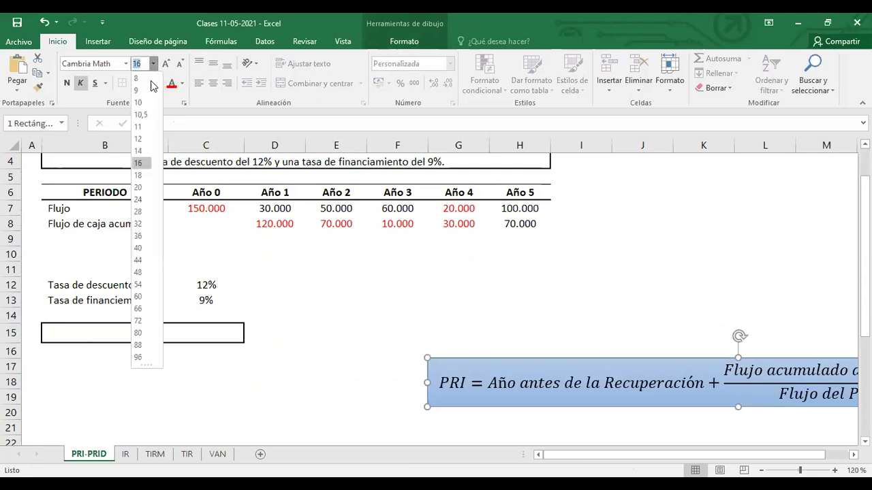
pyautogui.click(138, 138)
# - Narrow the PRI equation box to fit its text and place it across rows 11 to 13, starting in column F
pyautogui.moveTo(428, 375); pyautogui.dragTo(522, 376)
pyautogui.moveTo(621, 358); pyautogui.dragTo(422, 354)
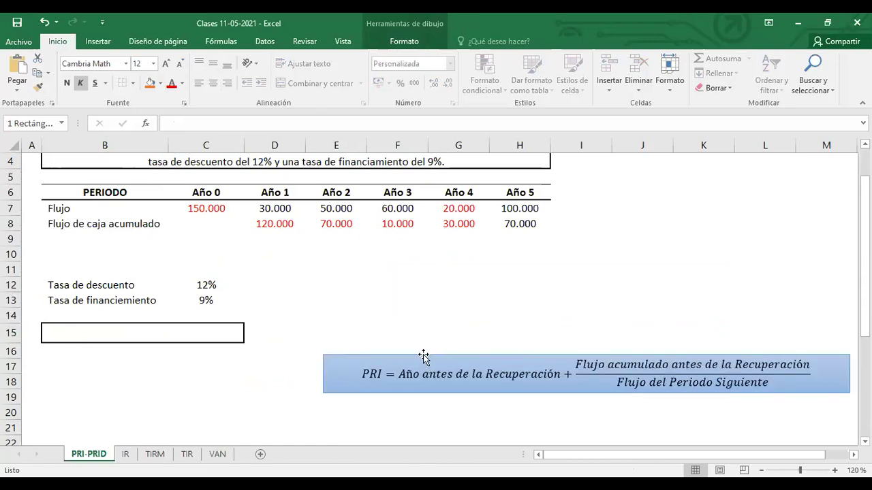
pyautogui.moveTo(353, 374); pyautogui.dragTo(382, 374)
pyautogui.moveTo(560, 355); pyautogui.dragTo(557, 274)
# - Enter the label "PRI" in B15
pyautogui.click(102, 334)
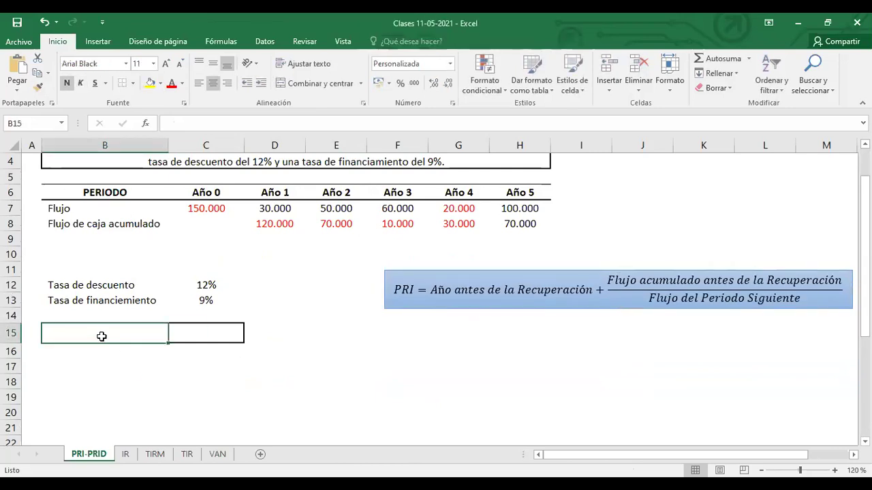
pyautogui.write('PRI')
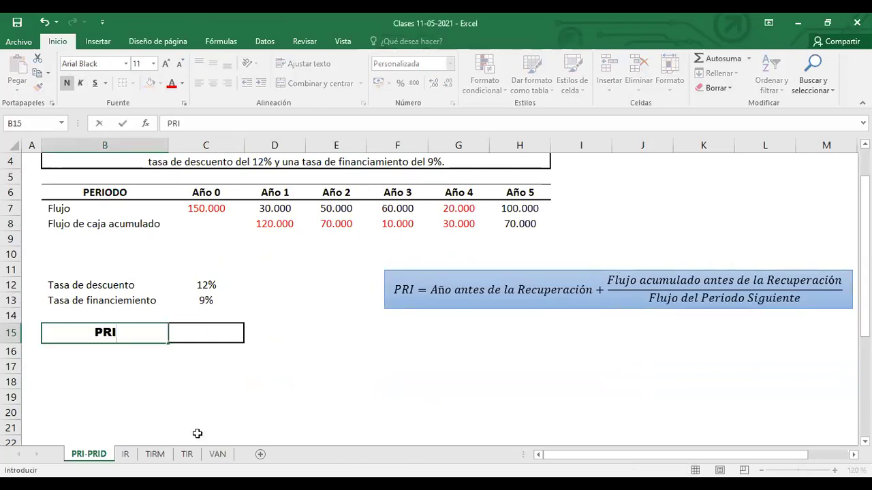
pyautogui.press('Tab')
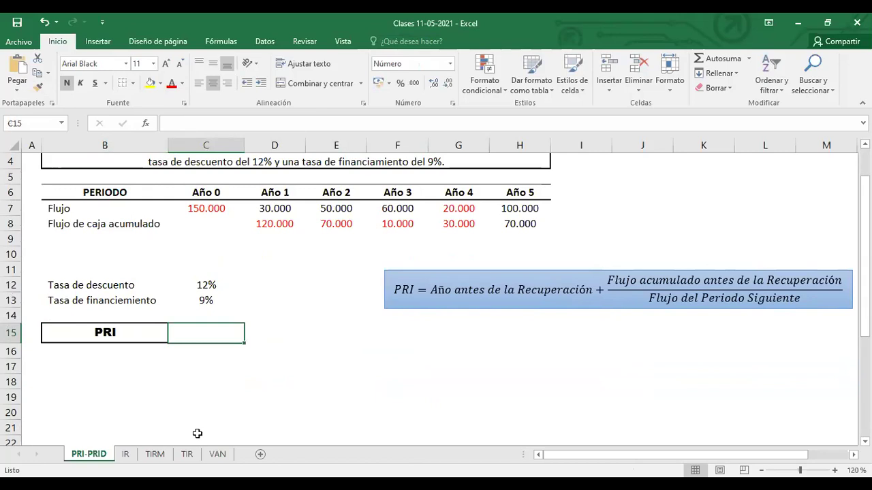
# - Begin a formula in C15 and handwrite the year numbers 1 to 4 below the cumulative cash flows in D8:G8
pyautogui.write('=')
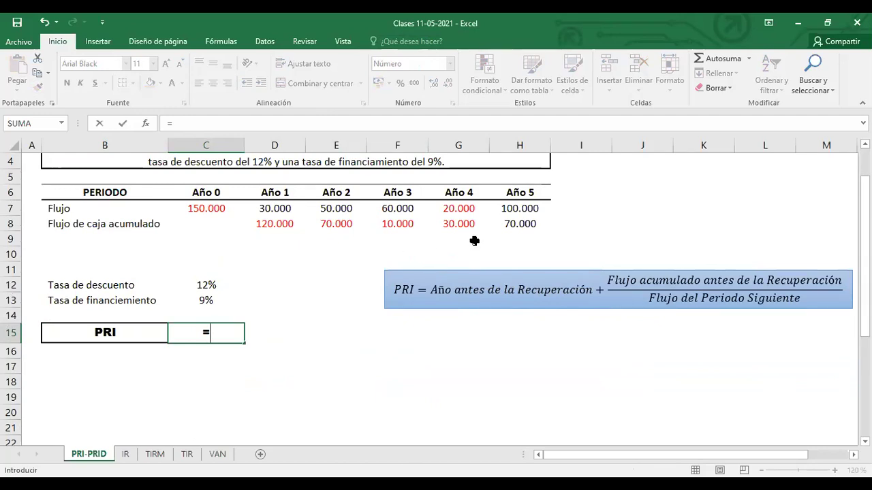
pyautogui.click(538, 131)
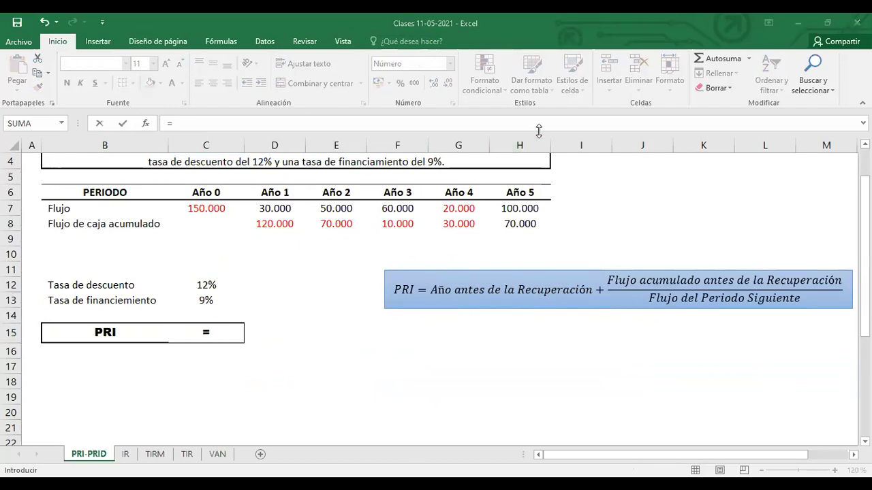
pyautogui.moveTo(267, 240); pyautogui.dragTo(280, 250)
pyautogui.moveTo(332, 240); pyautogui.dragTo(343, 250)
pyautogui.moveTo(390, 237)
pyautogui.mouseDown()
pyautogui.moveTo(399, 240)
pyautogui.moveTo(392, 248)
pyautogui.mouseUp()
pyautogui.moveTo(450, 234); pyautogui.dragTo(455, 251)
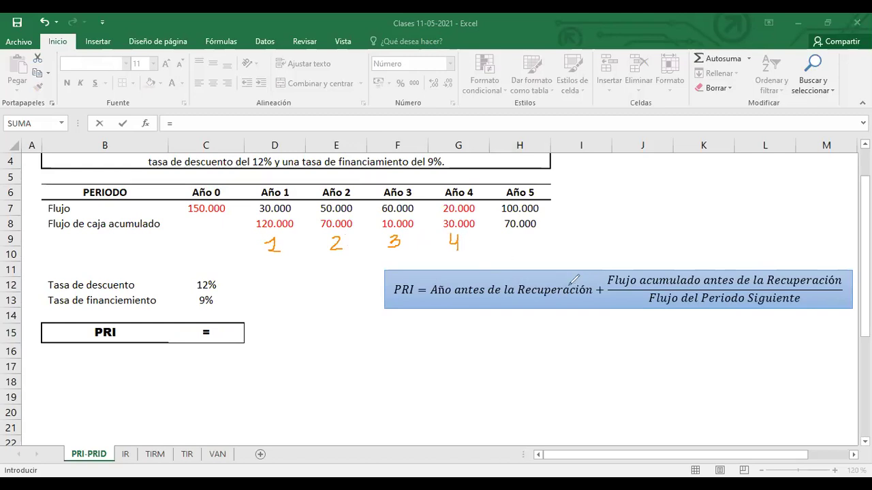
# - Build the C15 formula up to =4+G8, circling the plus sign and the numerator in the PRI equation
pyautogui.click(219, 333)
pyautogui.write('=4')
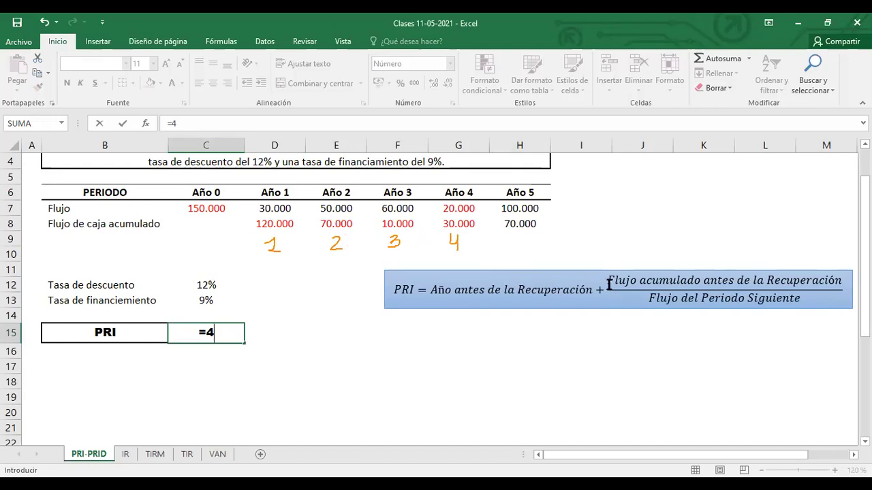
pyautogui.click(530, 78)
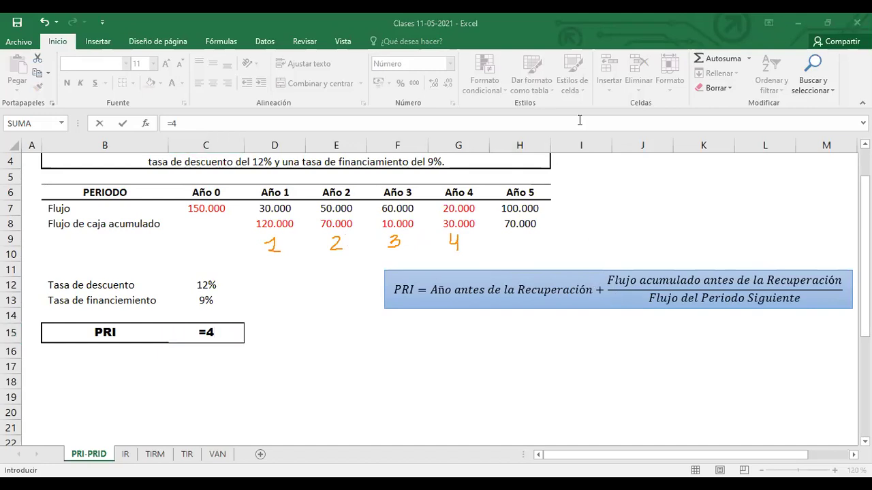
pyautogui.moveTo(602, 280)
pyautogui.mouseDown()
pyautogui.moveTo(603, 302)
pyautogui.moveTo(597, 278)
pyautogui.mouseUp()
pyautogui.click(221, 336)
pyautogui.write('+')
pyautogui.moveTo(841, 272)
pyautogui.mouseDown()
pyautogui.moveTo(606, 261)
pyautogui.moveTo(615, 284)
pyautogui.moveTo(767, 287)
pyautogui.moveTo(827, 287)
pyautogui.moveTo(845, 280)
pyautogui.moveTo(840, 267)
pyautogui.mouseUp()
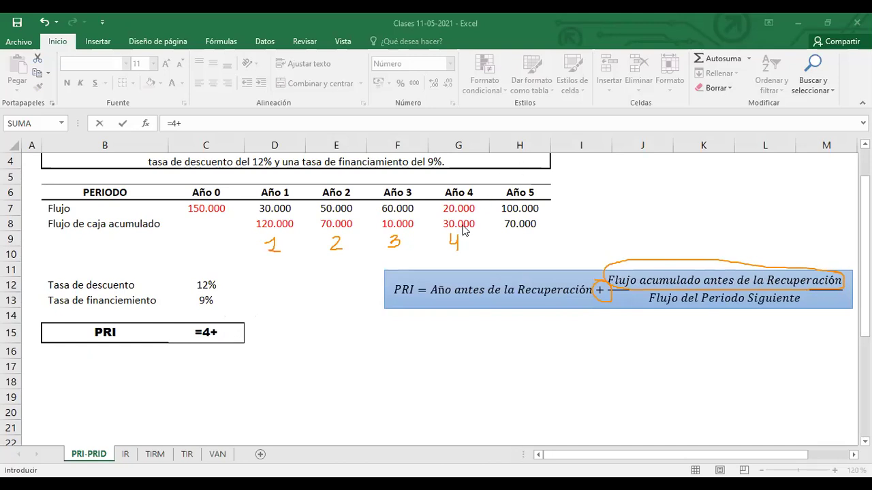
pyautogui.click(460, 225)
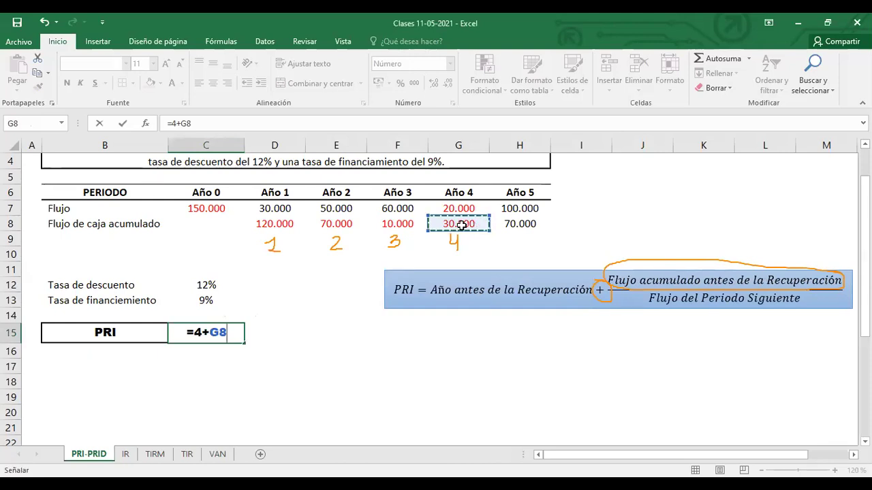
# - Wrap the G8 reference in the C15 formula in the ABS function, giving =4+ABS(G8)
pyautogui.click(209, 334)
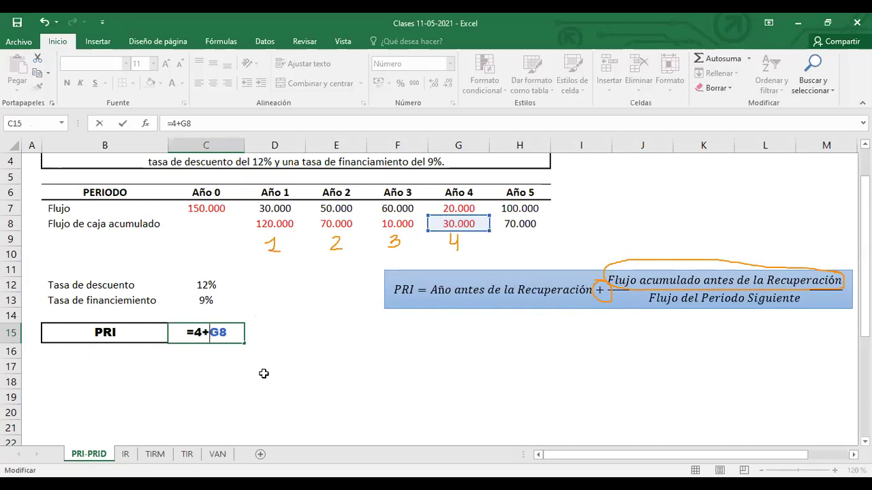
pyautogui.write('AB')
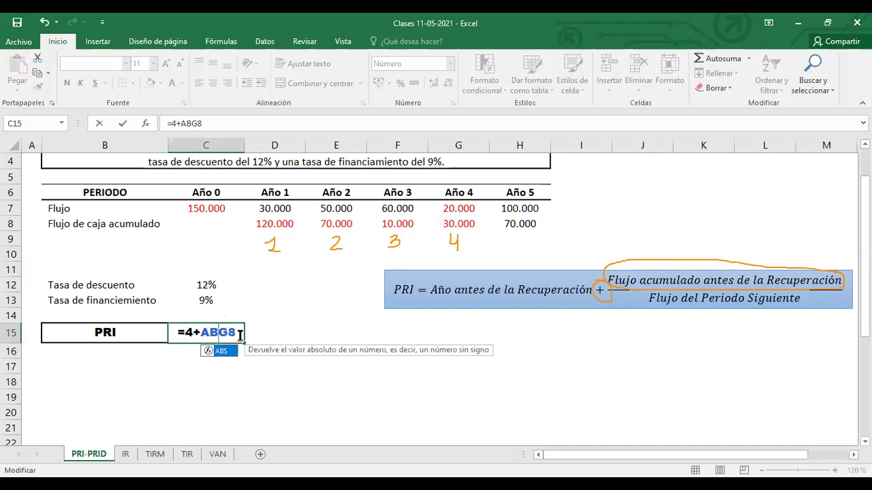
pyautogui.press('Tab')
pyautogui.write(')')
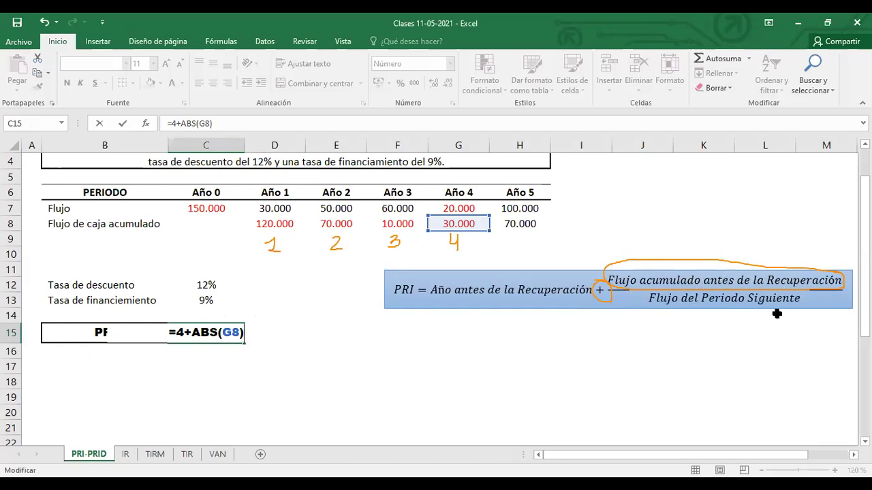
# - Complete the PRI formula in C15 as =4+ABS(G8)/H7, sketching an arrow from G8 to the Año 5 flow
pyautogui.write('/')
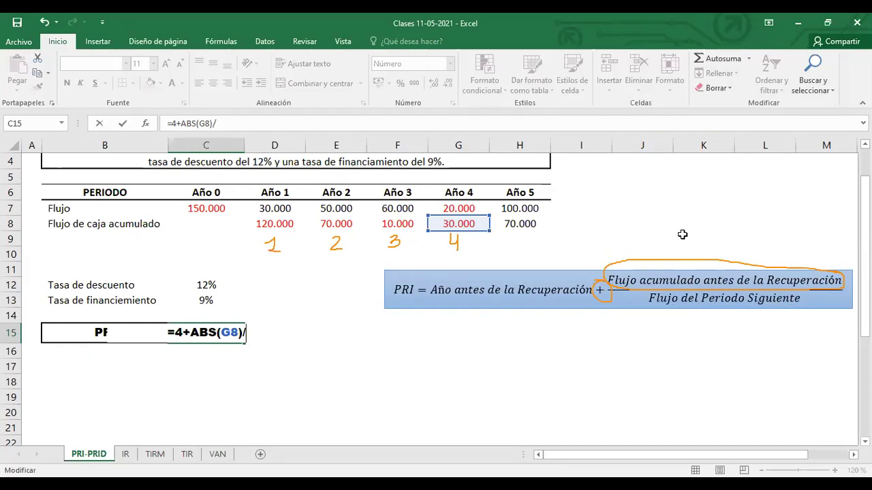
pyautogui.click(701, 75)
pyautogui.moveTo(481, 222); pyautogui.dragTo(495, 215)
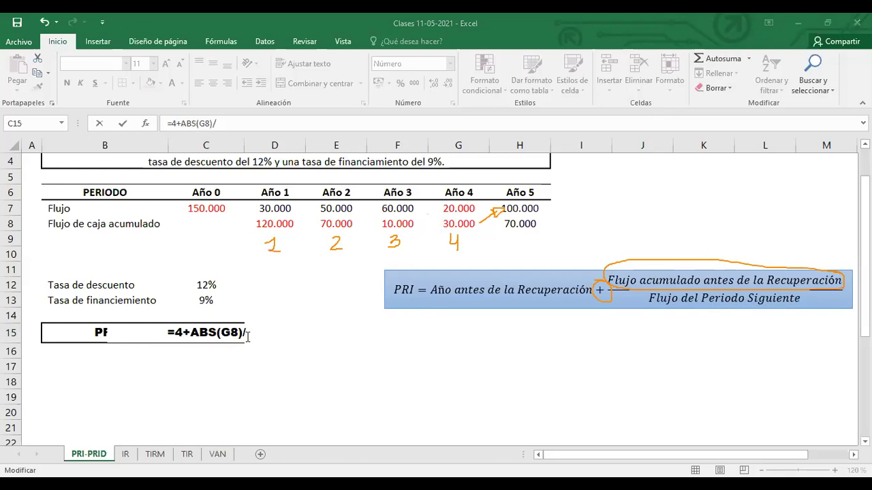
pyautogui.click(521, 209)
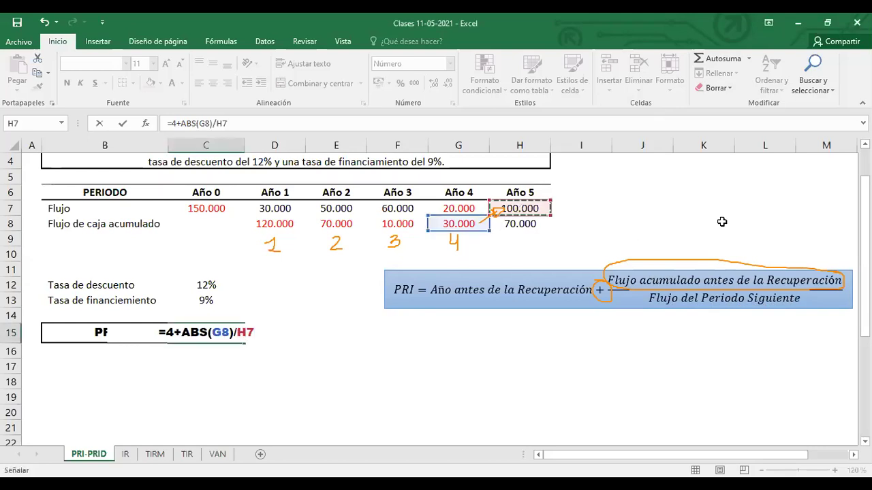
pyautogui.press('Return')
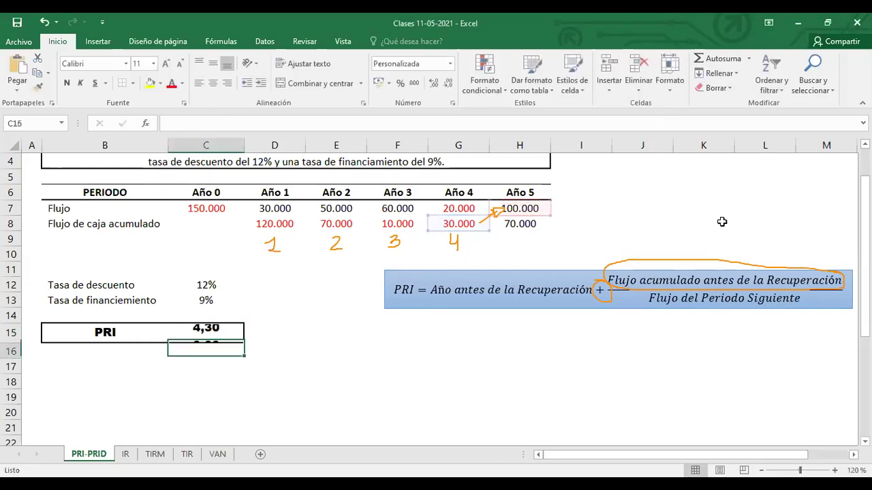
pyautogui.click(211, 334)
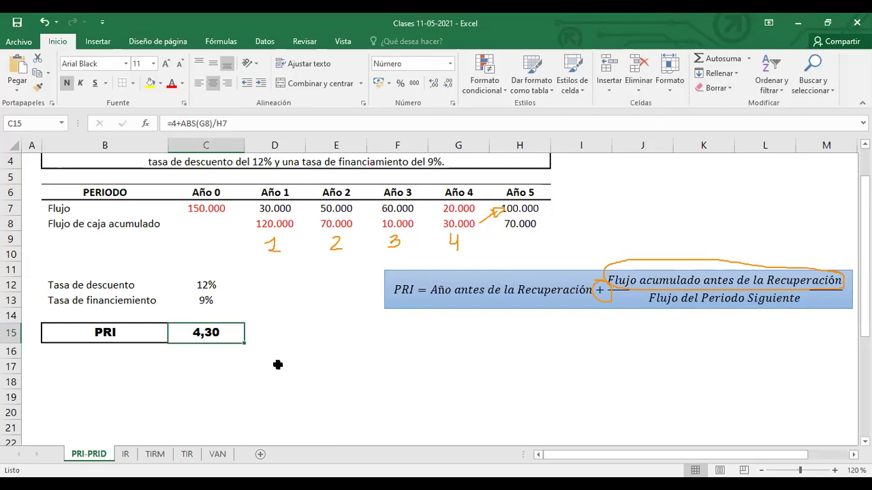
# - Enter the formula =(C15-4) in D15 to isolate the fractional year of the PRI, shown with one decimal
pyautogui.click(302, 331)
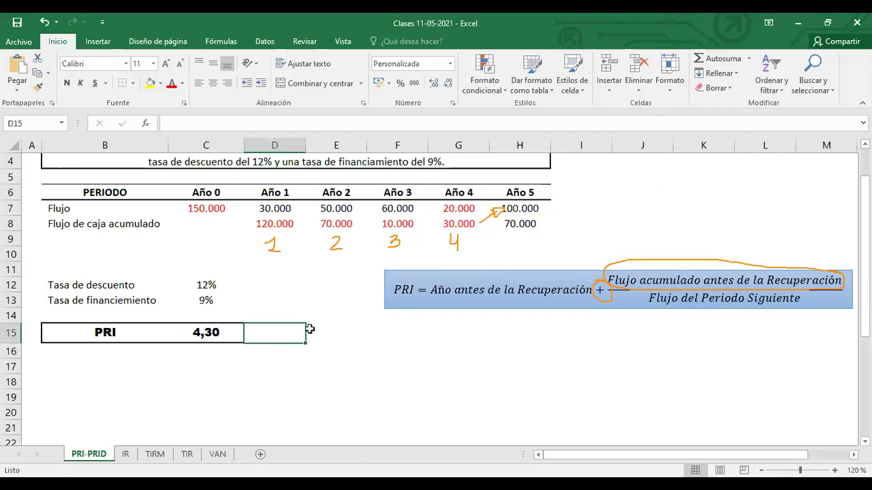
pyautogui.write('=(')
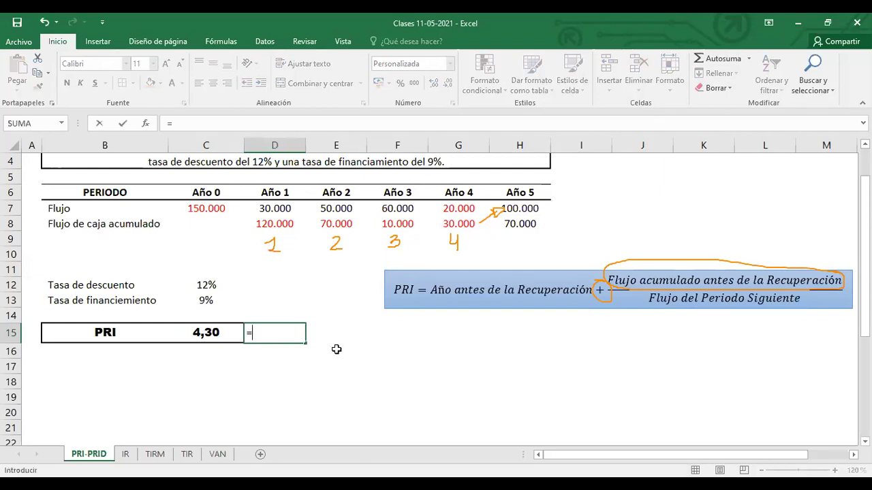
pyautogui.click(197, 333)
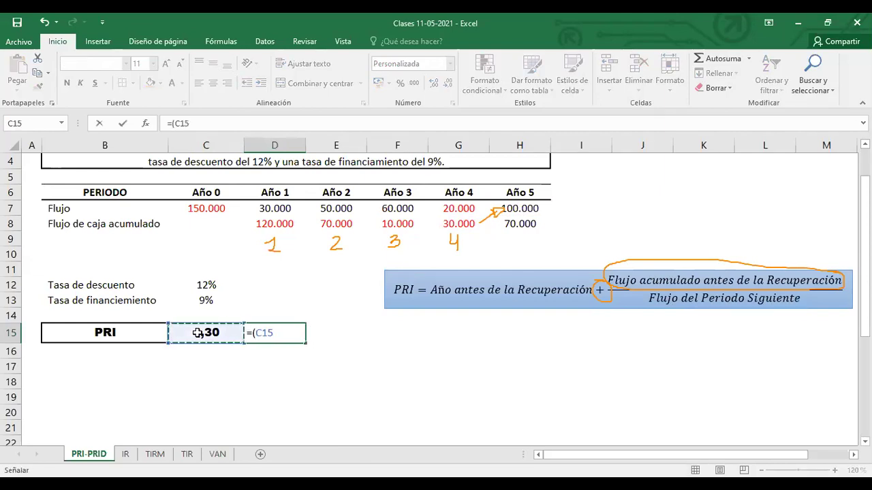
pyautogui.write('-4')
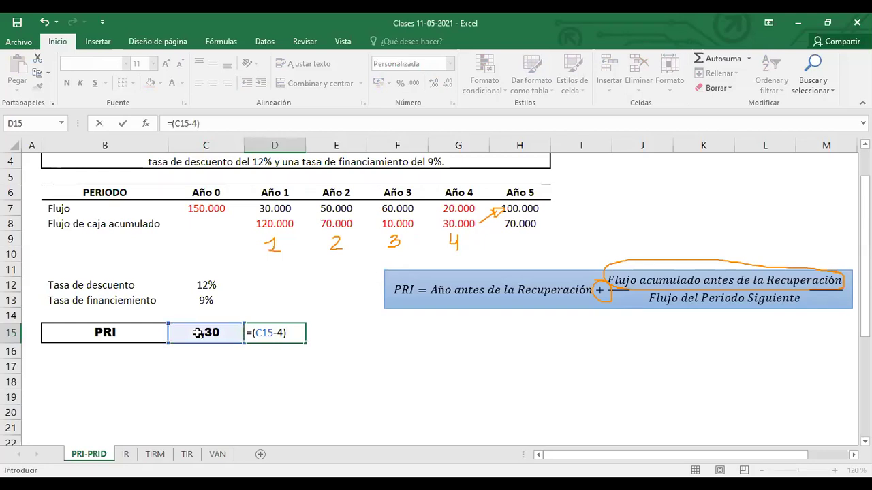
pyautogui.press('Return')
pyautogui.press('Up')
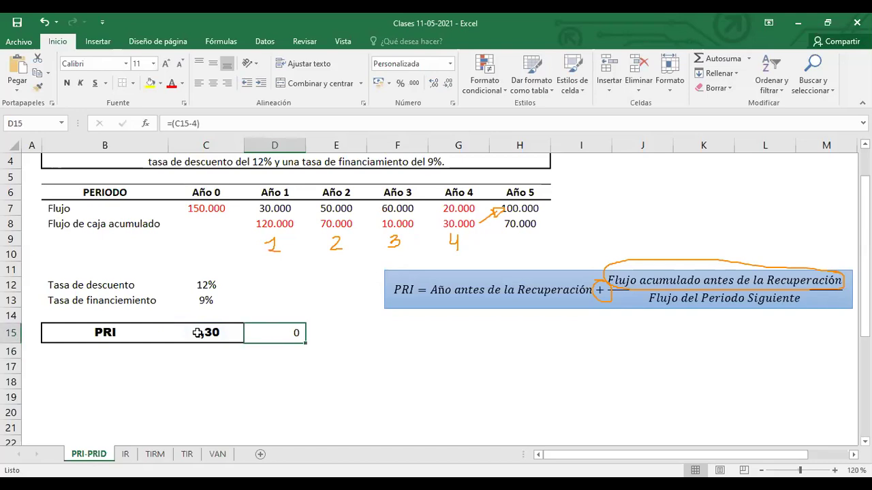
pyautogui.click(434, 86)
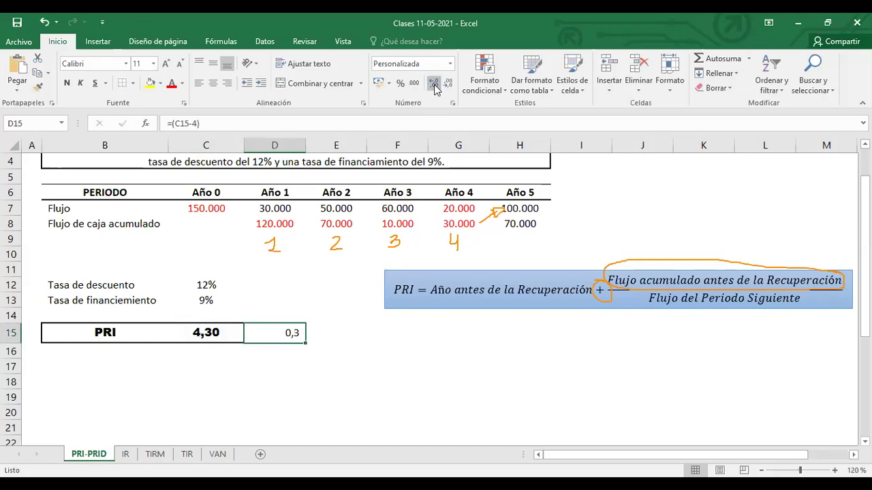
# - Extend the D15 formula to =(C15-4)*12 to convert the fraction of a year into months
pyautogui.doubleClick(293, 335)
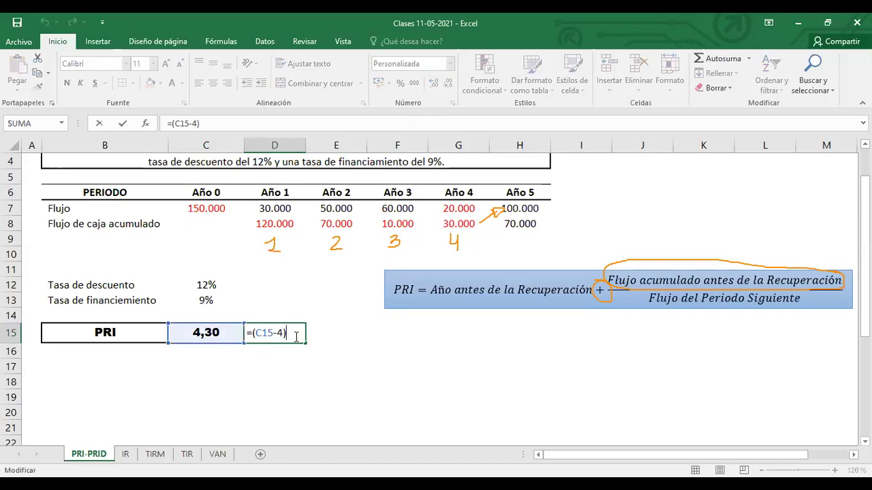
pyautogui.write('*12')
pyautogui.press('Return')
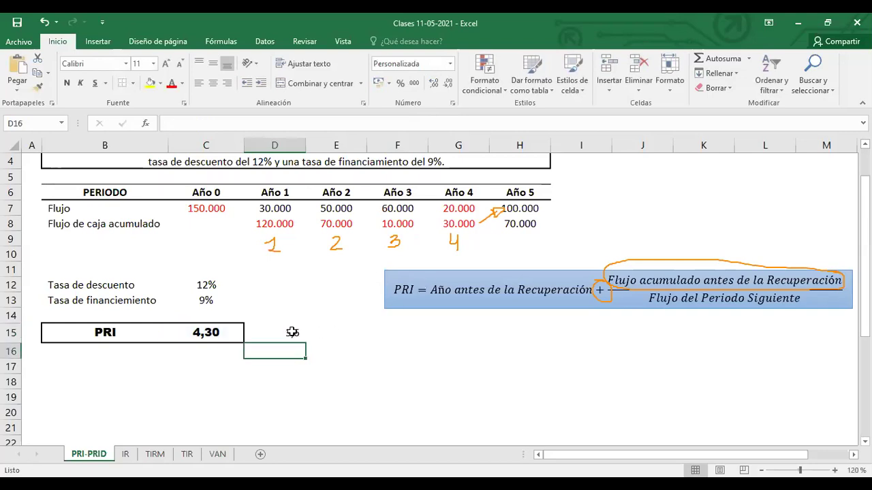
# - Enter the formula =(D15-3) in E15 to isolate the fractional month, shown with one decimal
pyautogui.click(357, 339)
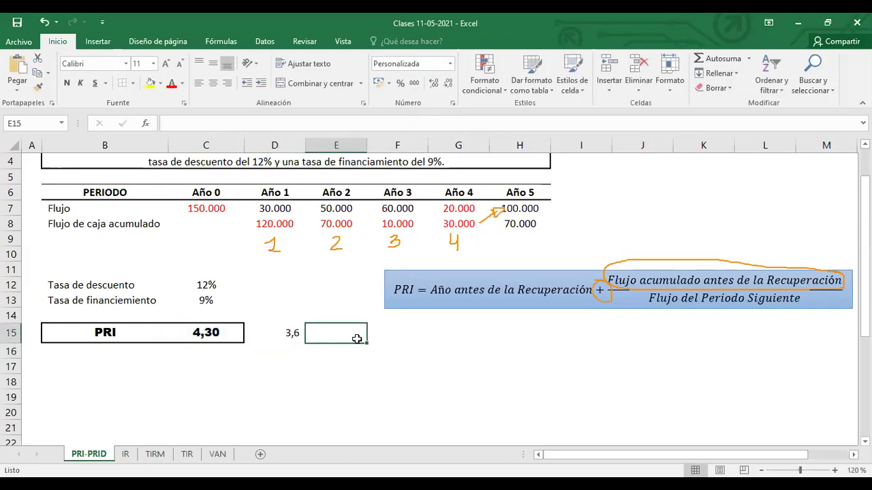
pyautogui.write('=(')
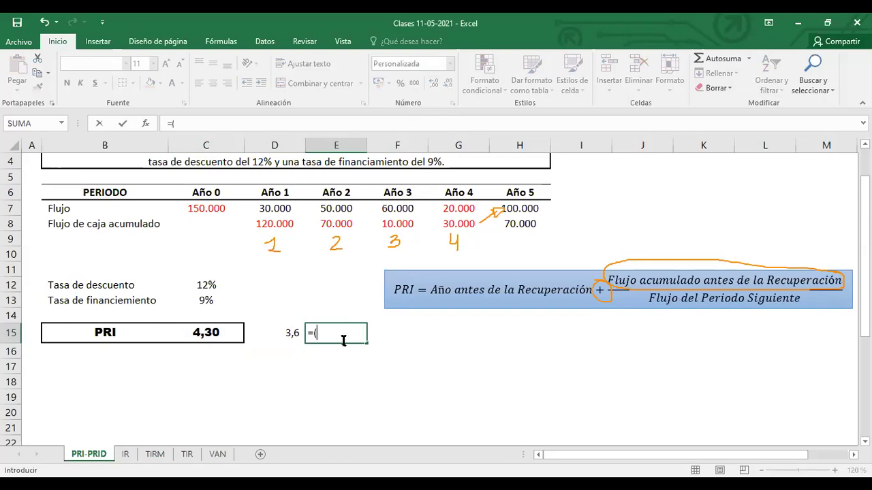
pyautogui.click(287, 337)
pyautogui.write('-3')
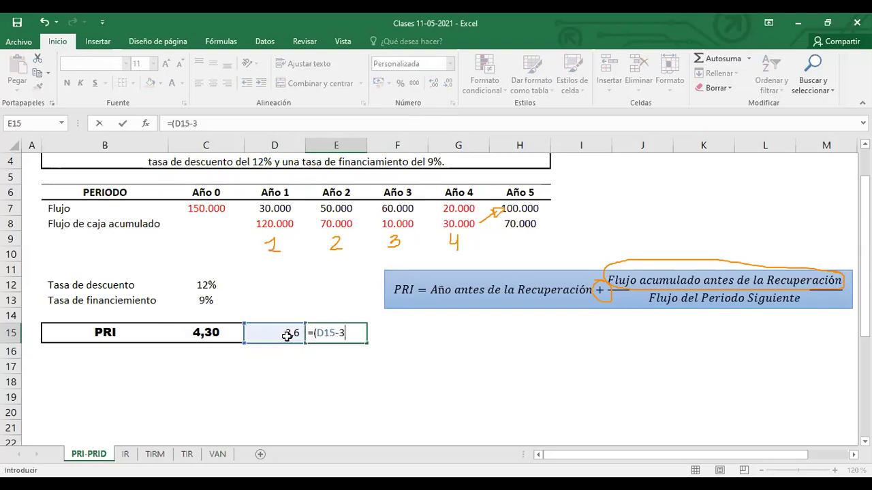
pyautogui.write(')')
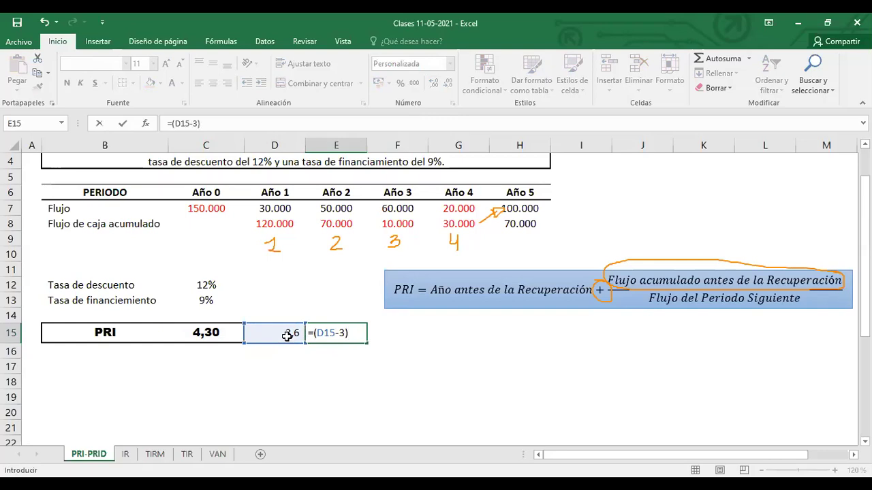
pyautogui.press('Return')
pyautogui.press('Up')
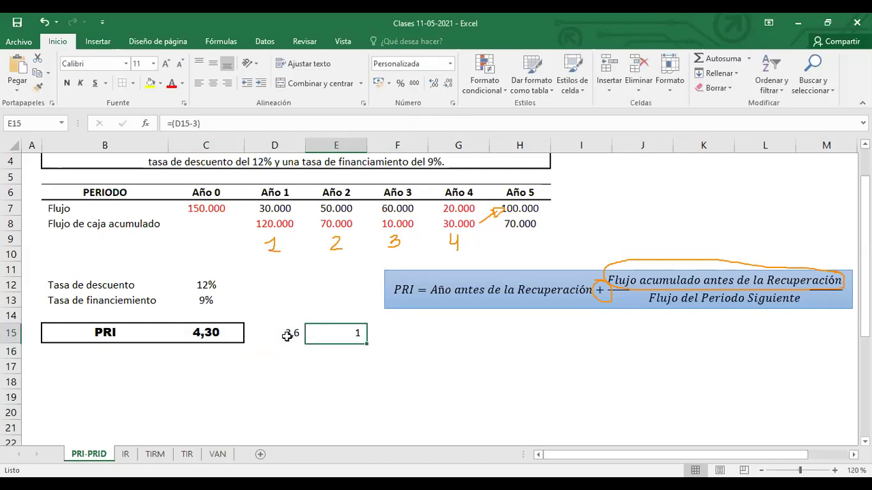
pyautogui.click(433, 86)
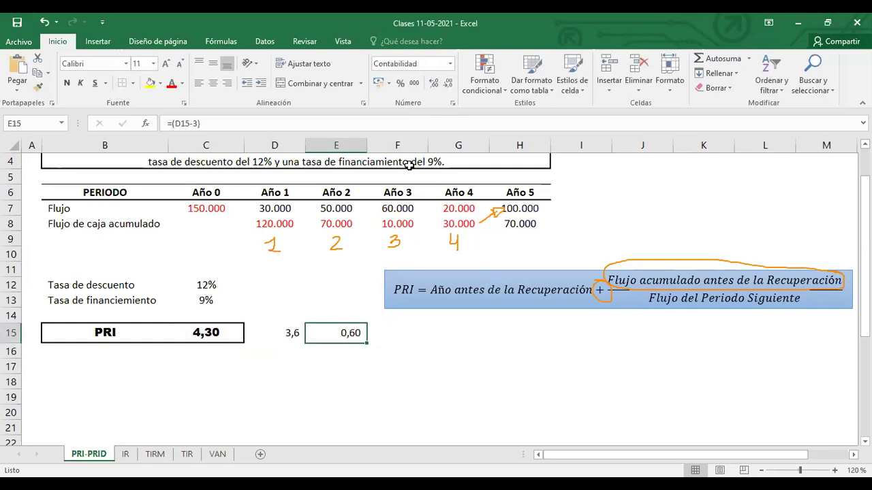
pyautogui.click(448, 85)
# - Extend the E15 formula to =(D15-3)*30 to convert the fraction of a month into days
pyautogui.doubleClick(355, 336)
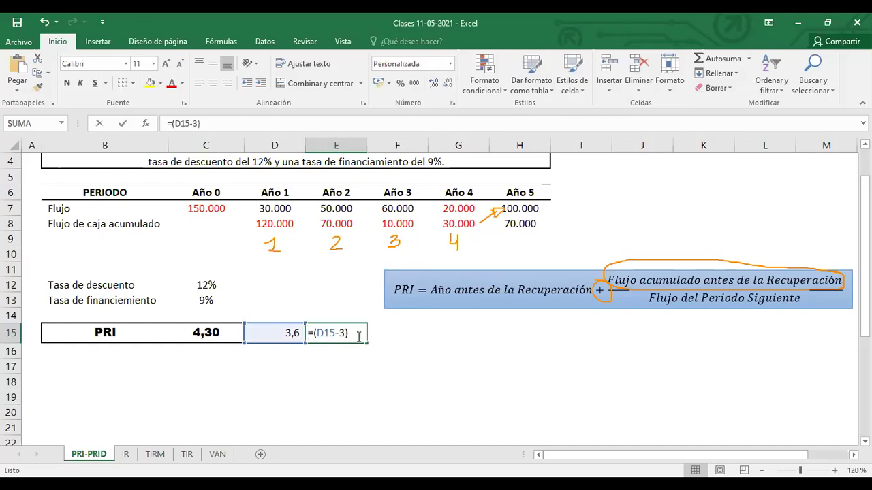
pyautogui.write('*')
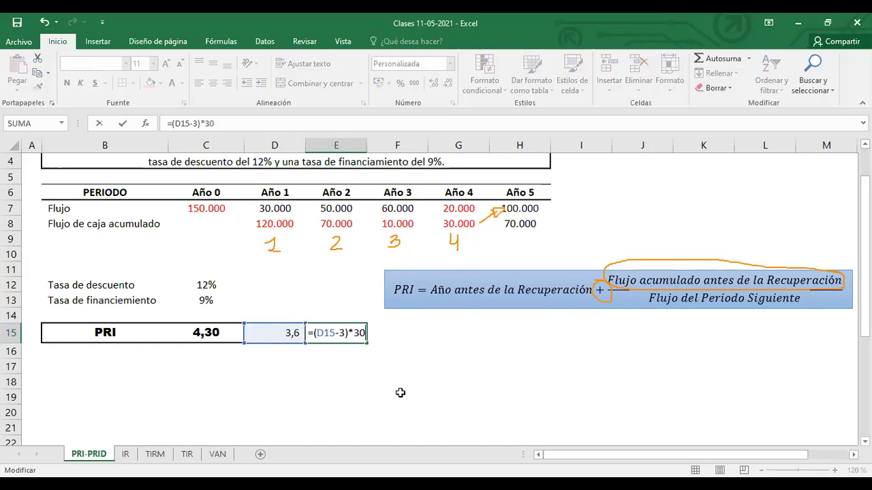
pyautogui.press('Return')
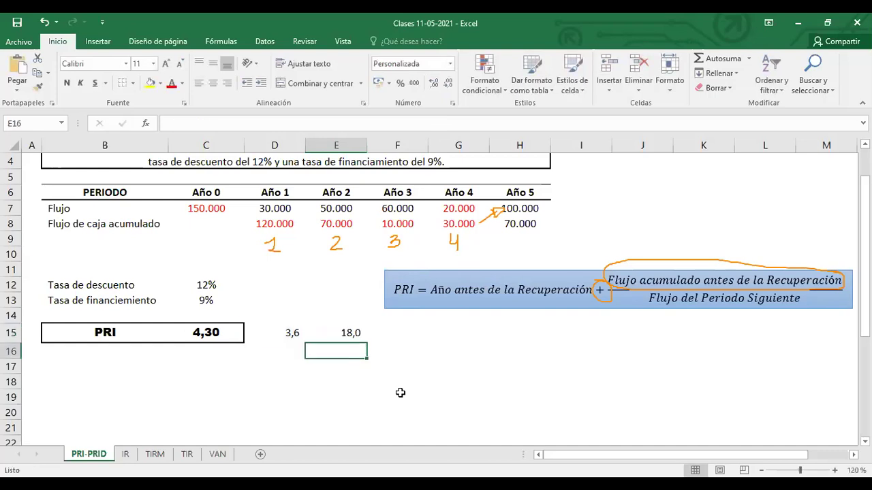
pyautogui.click(351, 333)
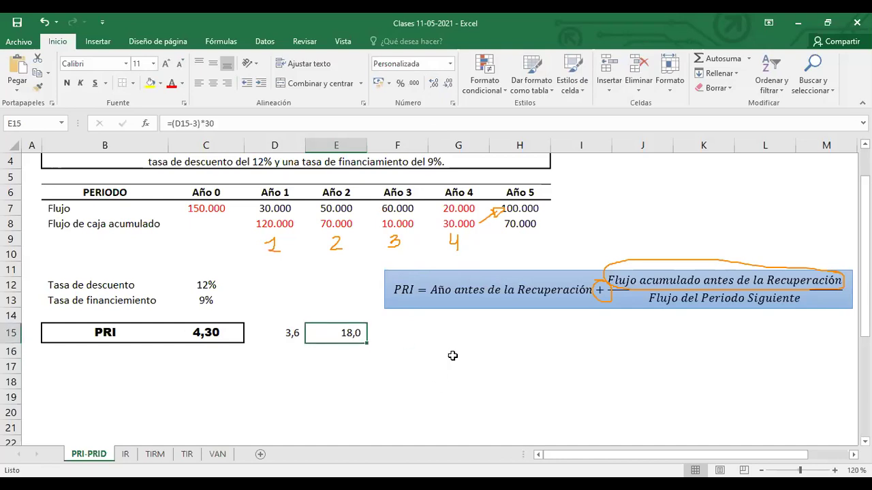
pyautogui.click(448, 87)
pyautogui.click(432, 86)
pyautogui.click(434, 86)
pyautogui.click(448, 86)
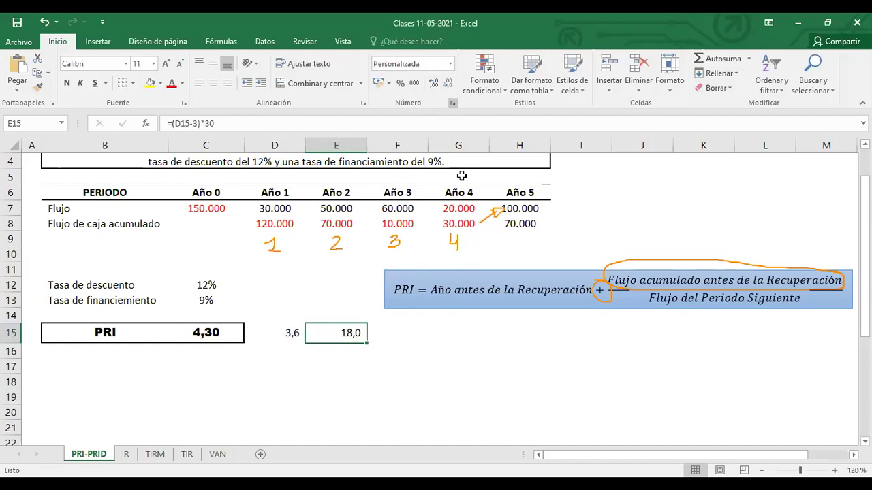
pyautogui.click(225, 378)
pyautogui.click(205, 331)
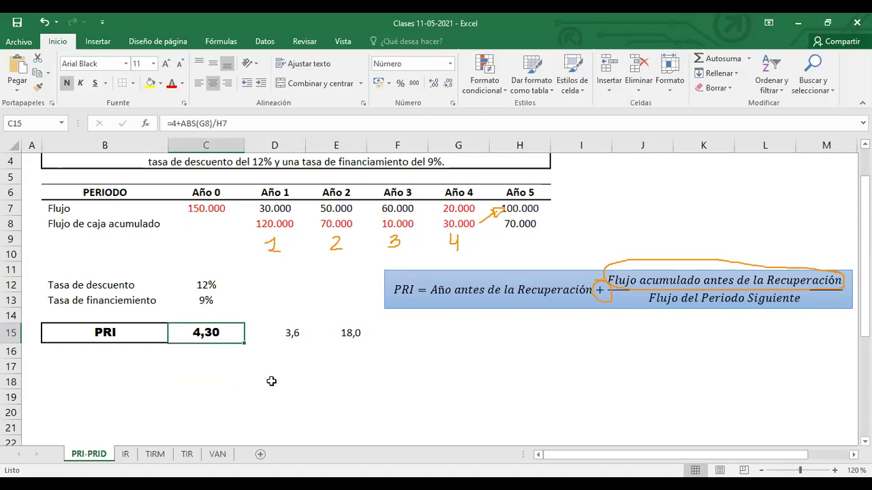
# - Label the PRI results in row 16 with Años in C16, Meses in D16 and Días in E16
pyautogui.click(208, 353)
pyautogui.write('aÑOS')
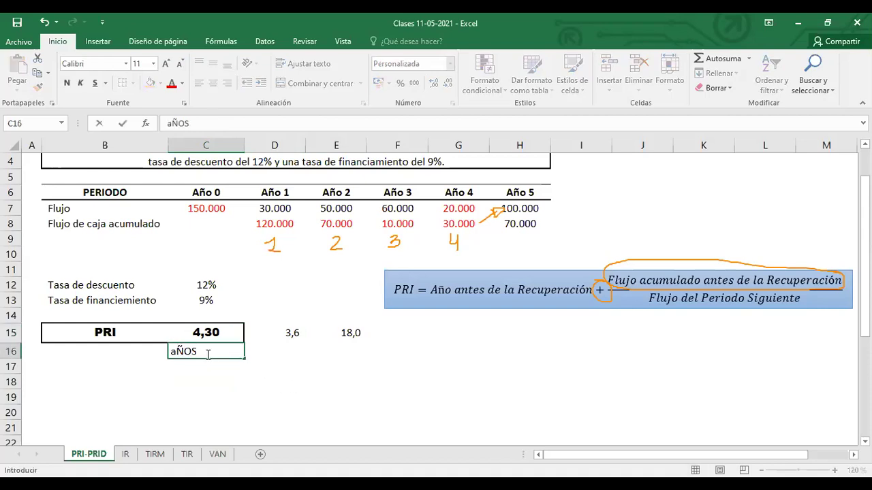
pyautogui.press('Tab')
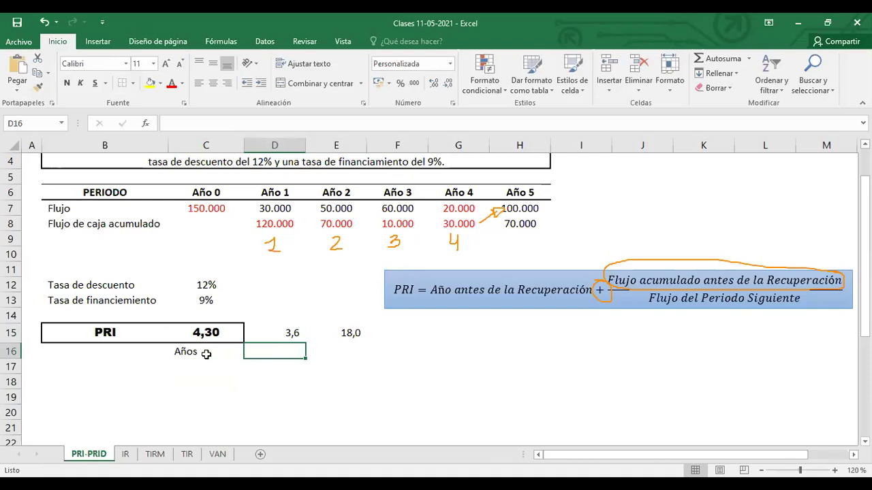
pyautogui.write('Meses')
pyautogui.press('Tab')
pyautogui.write('Días')
pyautogui.press('Return')
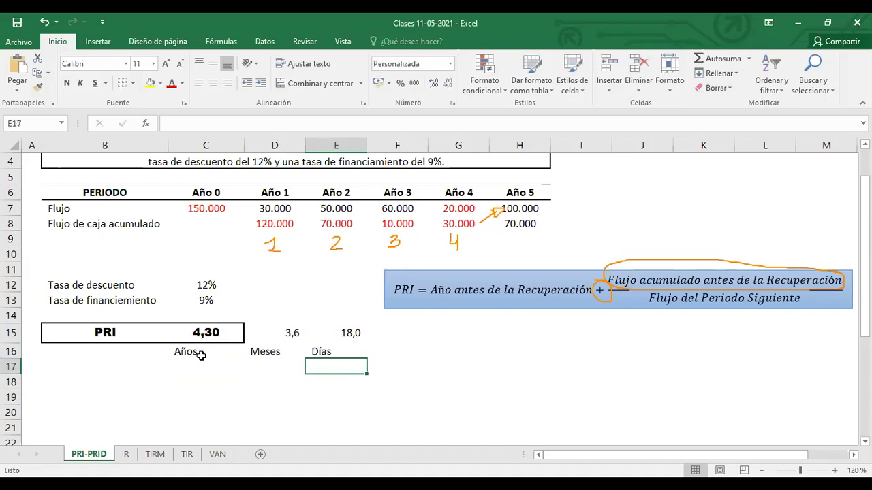
# - Center the Años, Meses and Días labels in C16:E16
pyautogui.moveTo(200, 354); pyautogui.dragTo(330, 353)
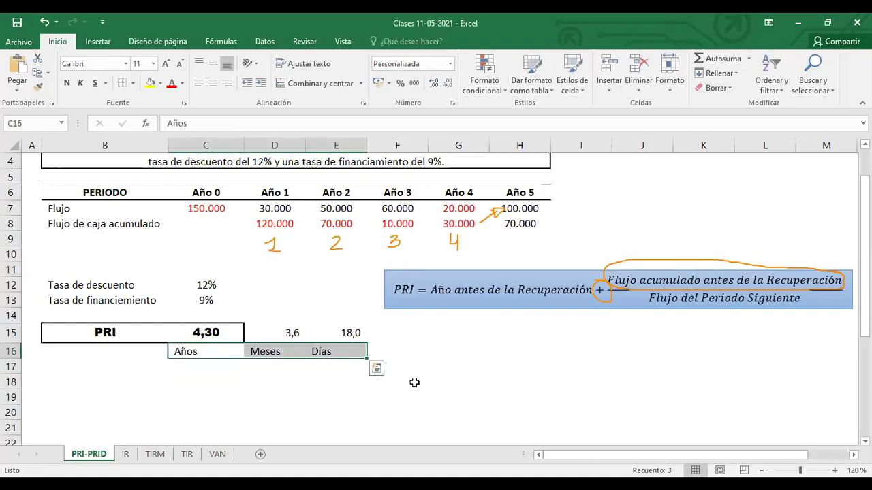
pyautogui.click(212, 83)
pyautogui.click(433, 380)
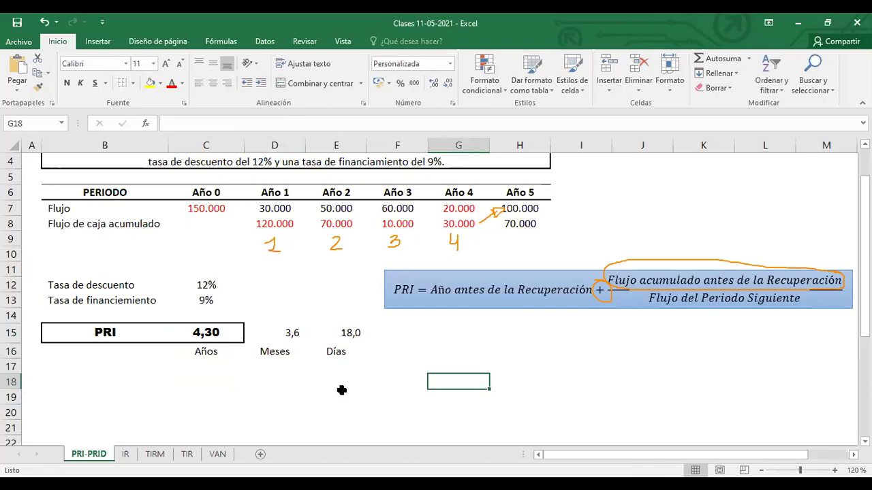
# - On the IR sheet, enter the unit label $us in C13 below the IR result, centered and bold
pyautogui.click(125, 455)
pyautogui.click(210, 350)
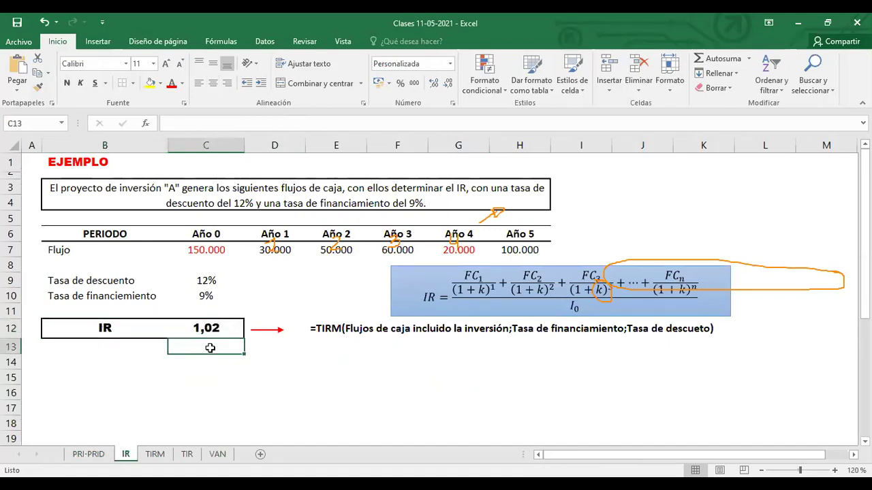
pyautogui.write('Su')
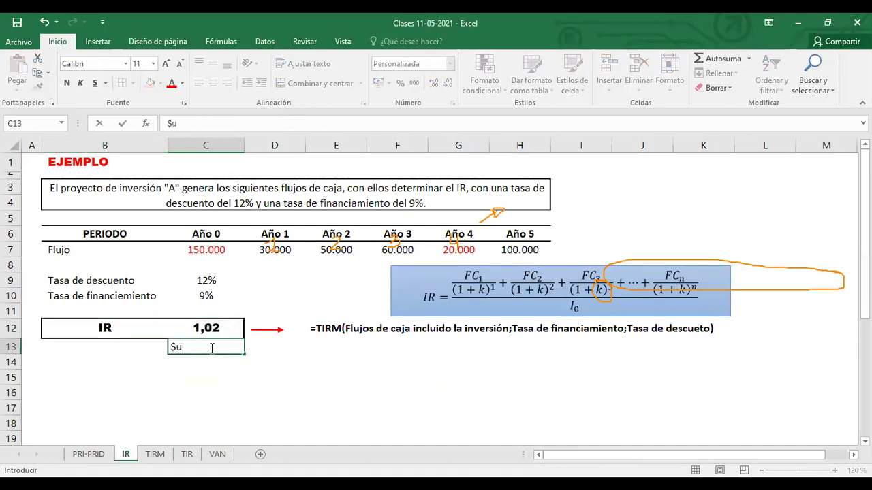
pyautogui.press('Return')
pyautogui.click(208, 347)
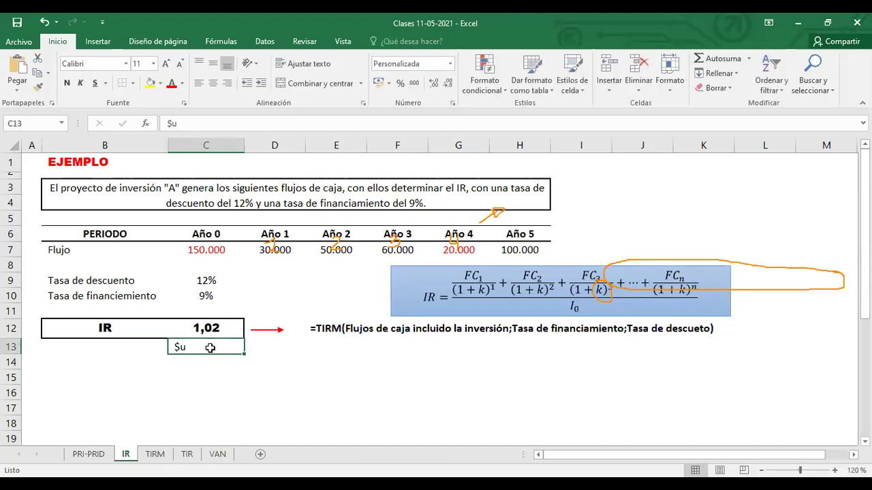
pyautogui.doubleClick(200, 348)
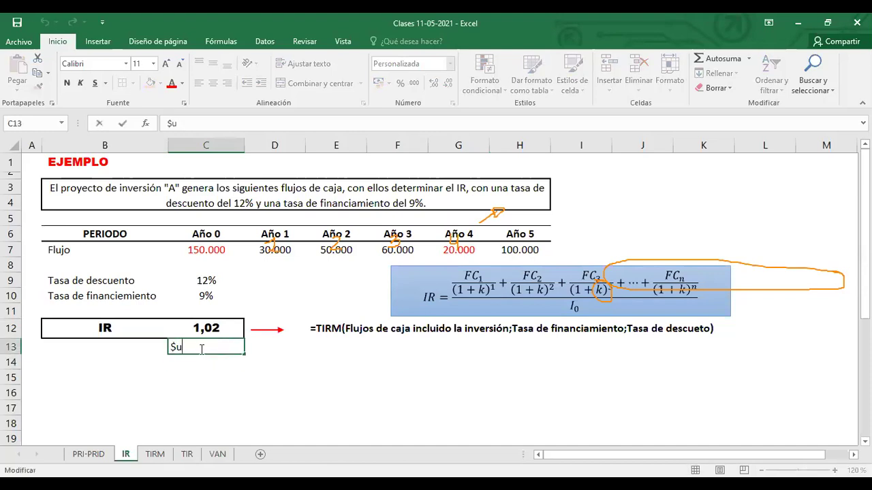
pyautogui.write('s')
pyautogui.press('Return')
pyautogui.click(201, 348)
pyautogui.click(213, 84)
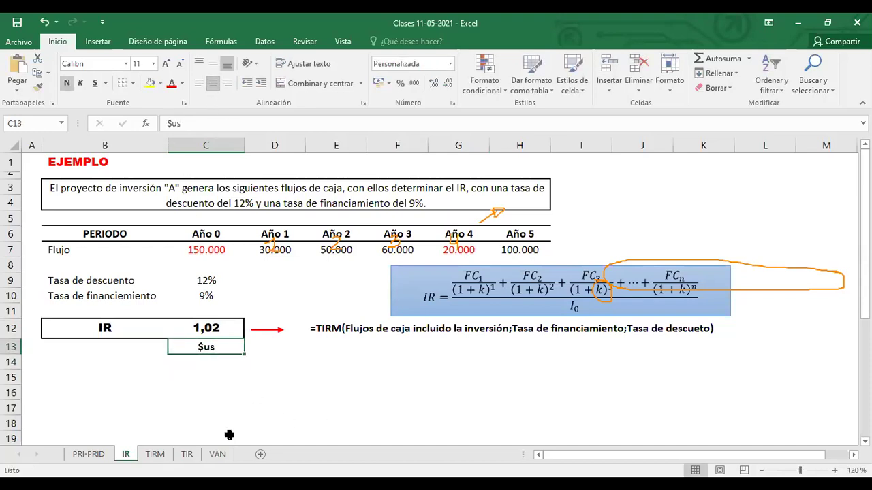
# - On the TIRM sheet, enter the unit label % in C13 below the TIRM result, centered and bold
pyautogui.click(155, 455)
pyautogui.click(200, 346)
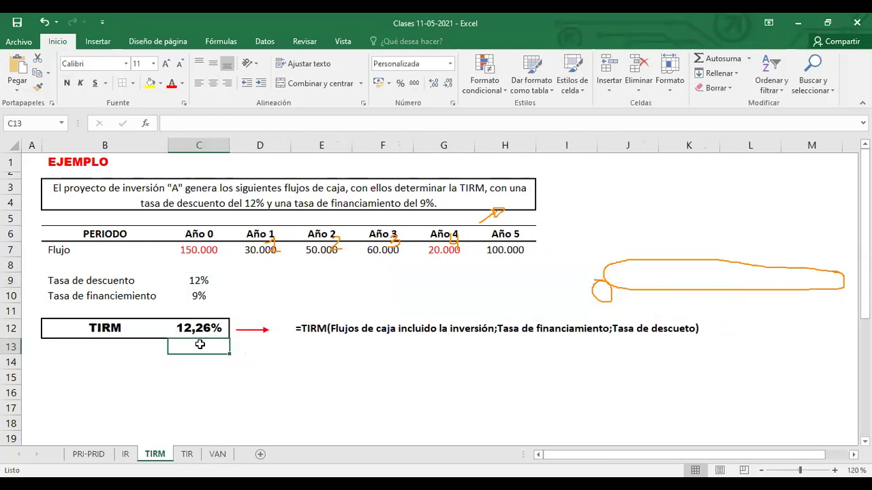
pyautogui.write('%')
pyautogui.press('Return')
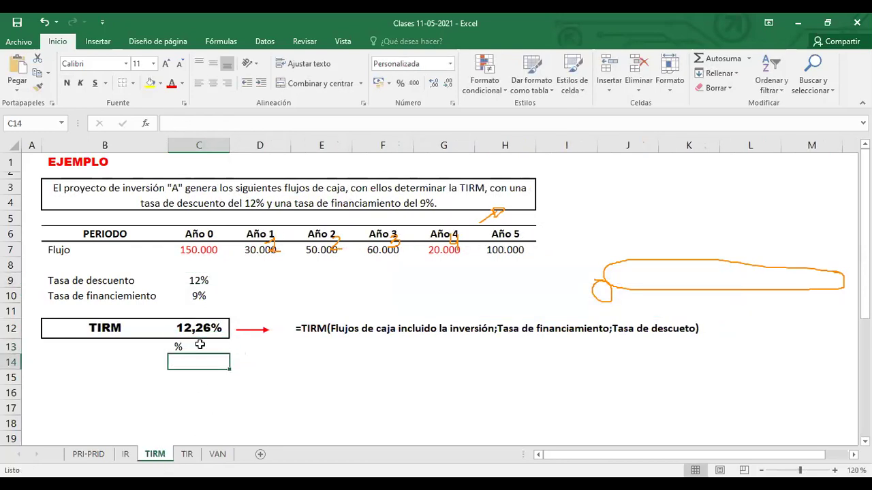
pyautogui.click(213, 83)
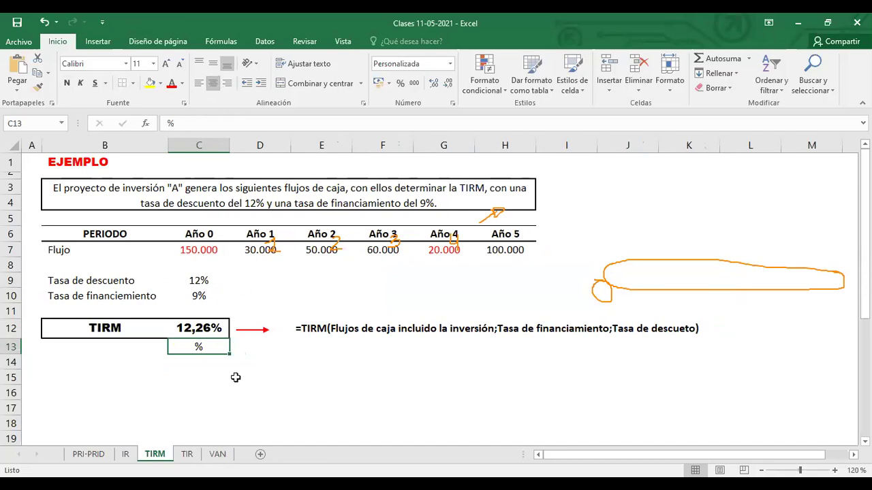
pyautogui.hotkey('ctrl', 'n')
pyautogui.click(187, 454)
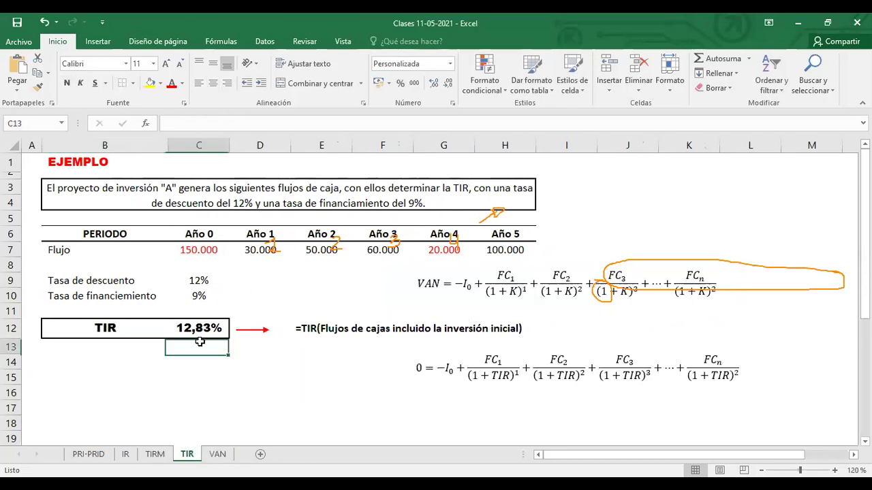
pyautogui.hotkey('ctrl', 'b')
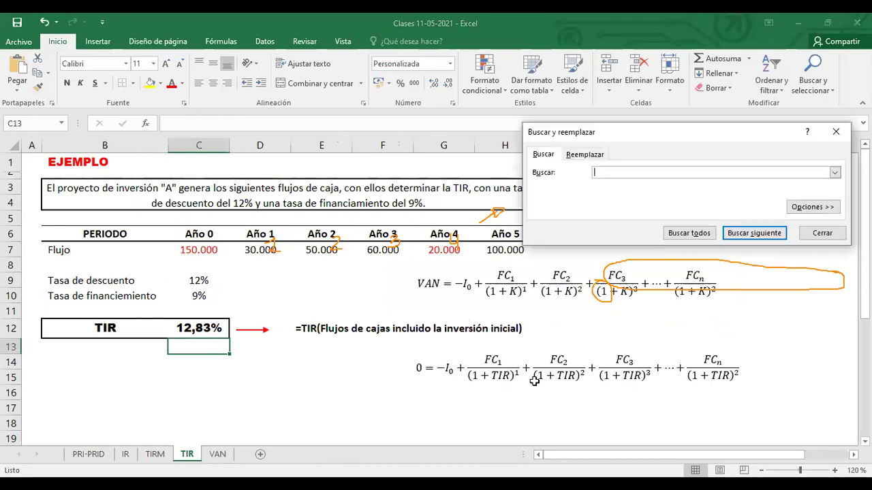
pyautogui.click(815, 235)
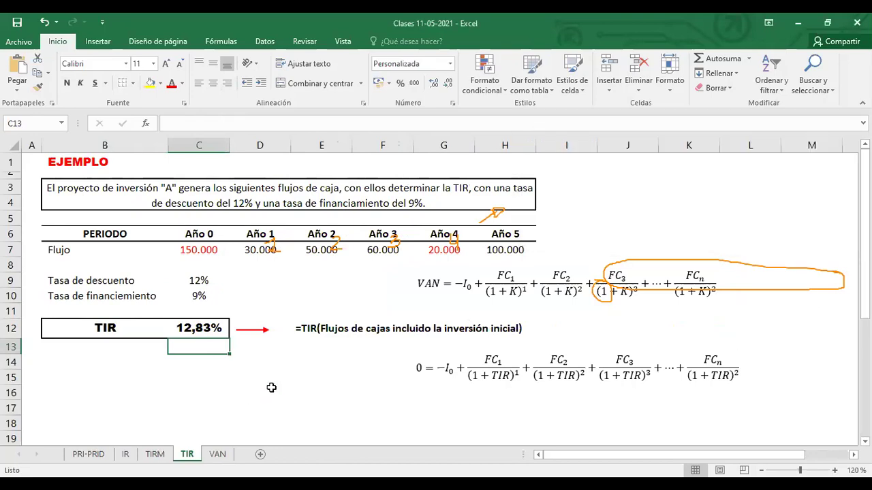
pyautogui.hotkey('ctrl', 'v')
pyautogui.hotkey('ctrl', 'z')
pyautogui.hotkey('ctrl', 'pageup')
pyautogui.click(349, 403)
# - Copy the % unit label from C13 on the TIRM sheet into C13 on the TIR sheet
pyautogui.click(197, 348)
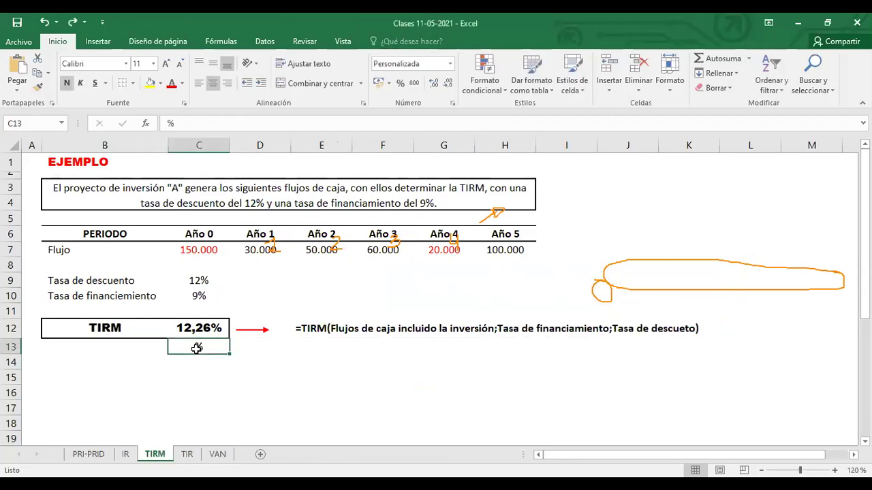
pyautogui.hotkey('ctrl', 'c')
pyautogui.click(187, 454)
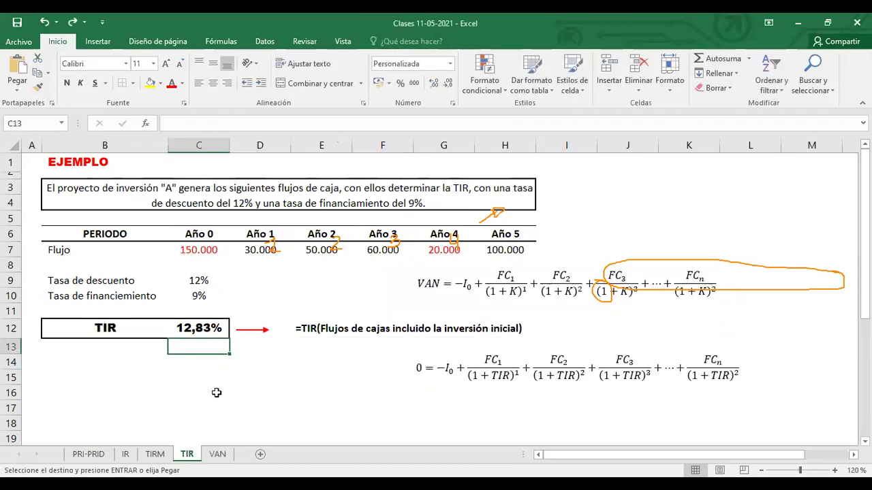
pyautogui.hotkey('ctrl', 'v')
# - On the VAN sheet, enter the unit label $us in C13 below the VAN result, centered and bold
pyautogui.click(217, 455)
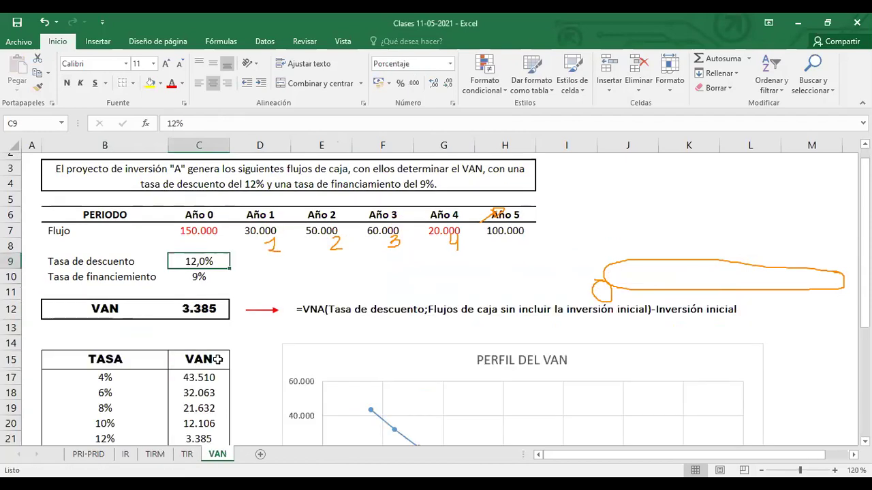
pyautogui.click(203, 326)
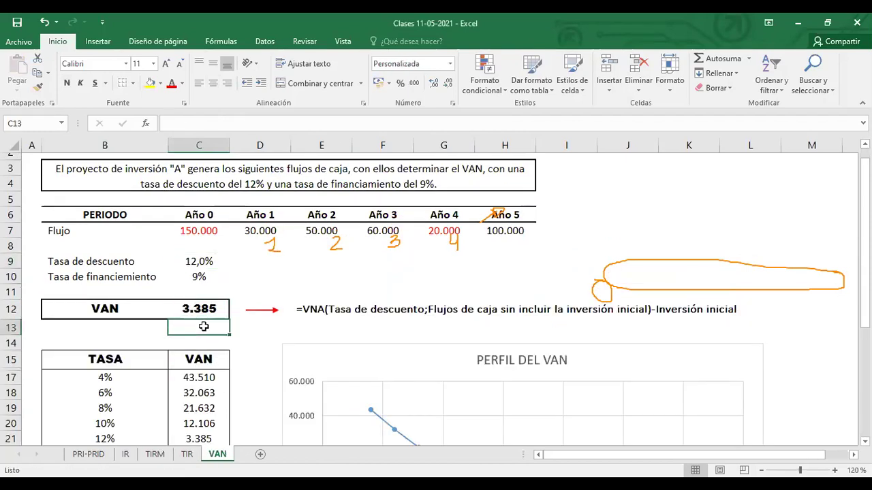
pyautogui.write('$us')
pyautogui.press('Return')
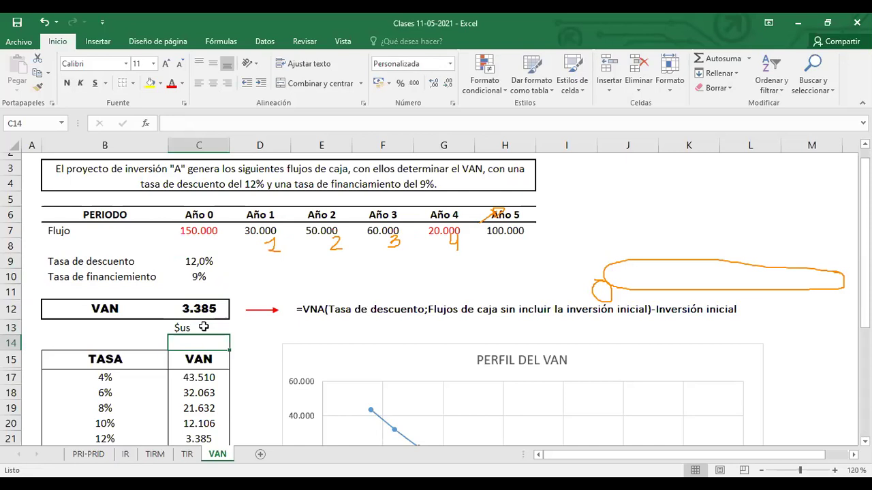
pyautogui.click(204, 326)
pyautogui.click(213, 83)
pyautogui.click(67, 83)
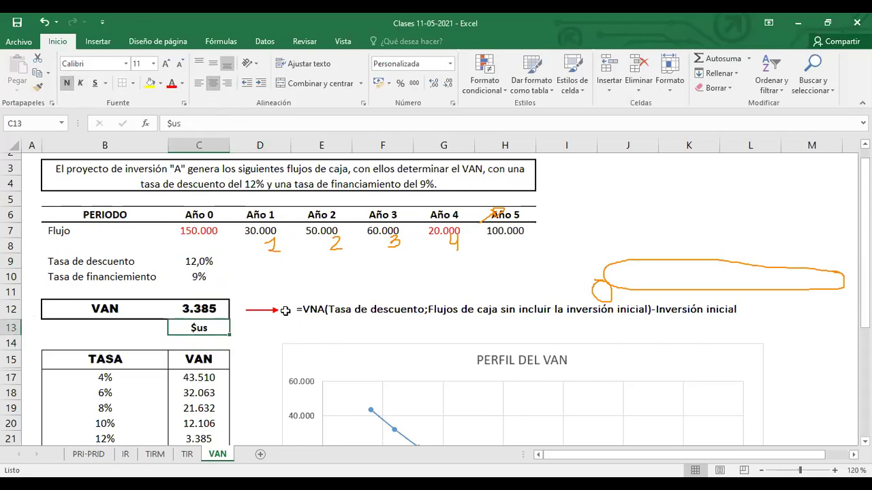
# - On the PRI-PRID sheet, erase the on-screen pen annotations and insert a blank row at row 10
pyautogui.click(87, 454)
pyautogui.click(230, 382)
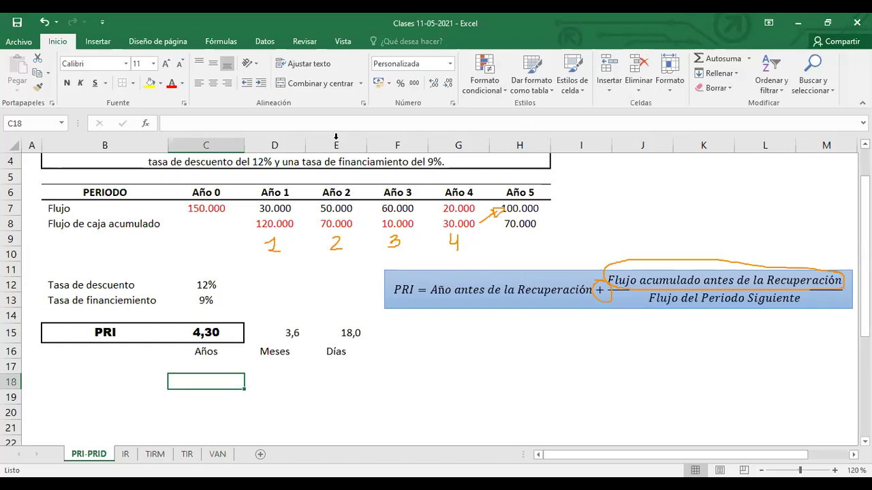
pyautogui.press('e')
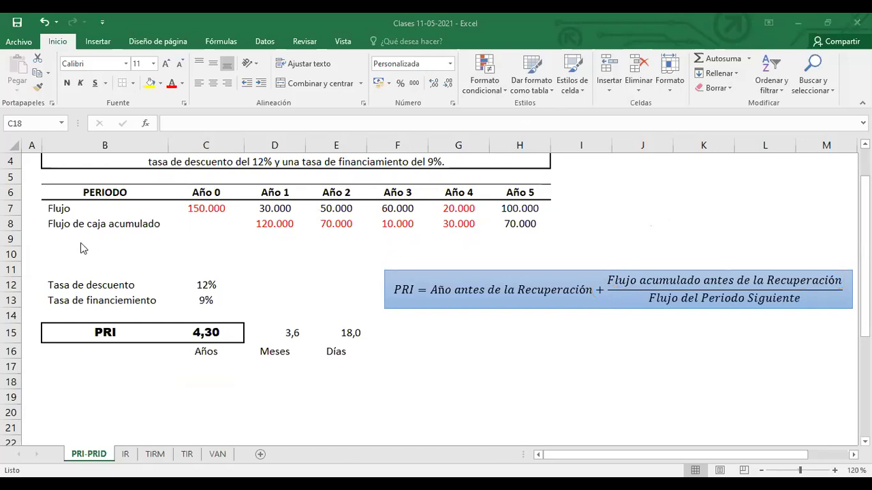
pyautogui.click(11, 253)
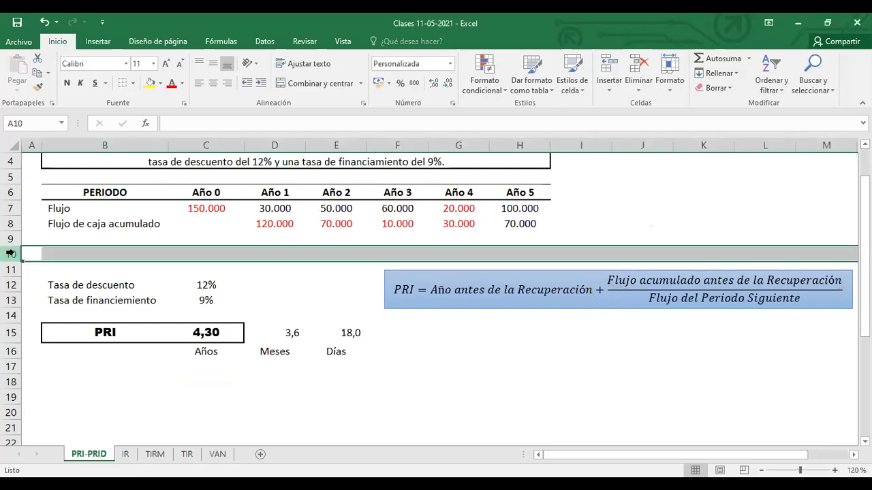
pyautogui.hotkey('ctrl', '+')
# - Enter the row label Flujo de caja descontado in B10
pyautogui.click(89, 248)
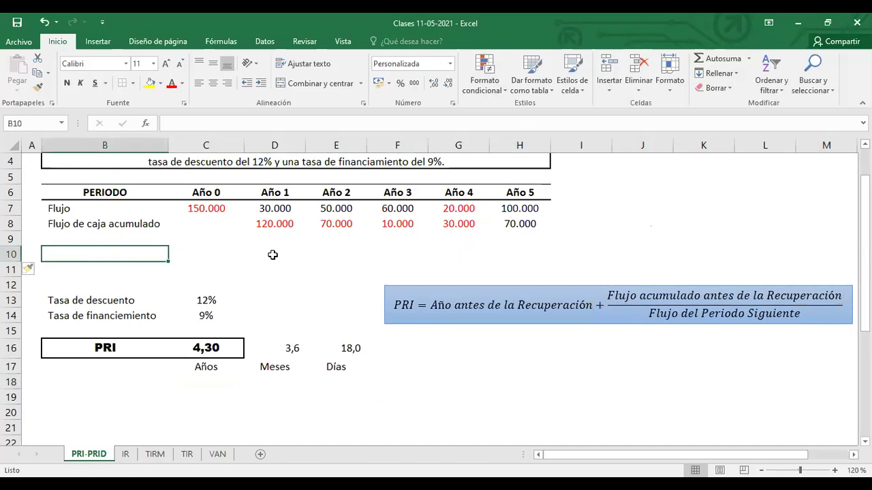
pyautogui.write('Fl')
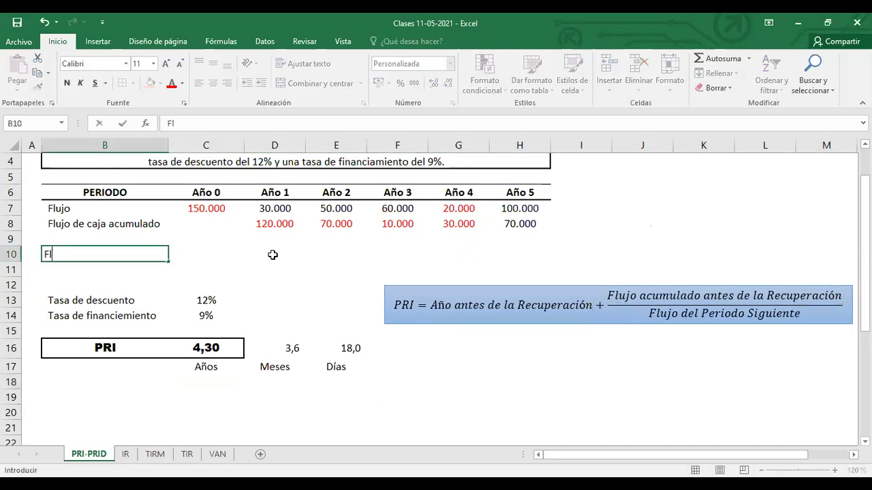
pyautogui.write('ujo de caja descontado')
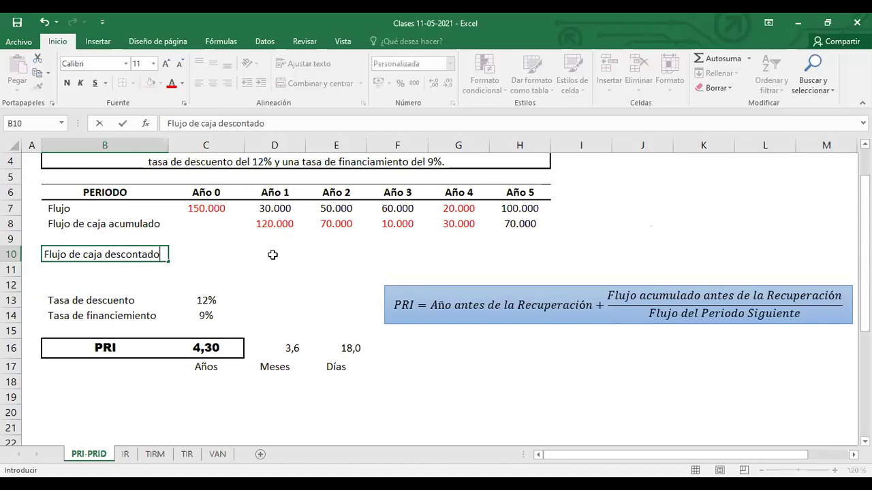
pyautogui.press('Tab')
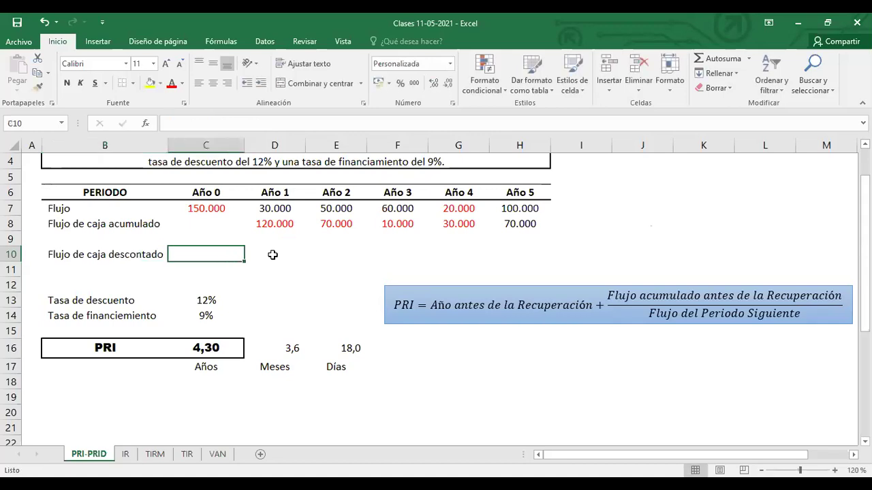
# - Reference the initial investment in C10 with =C7 and apply the format of C7:H7 to C10:H10
pyautogui.write('=')
pyautogui.click(203, 206)
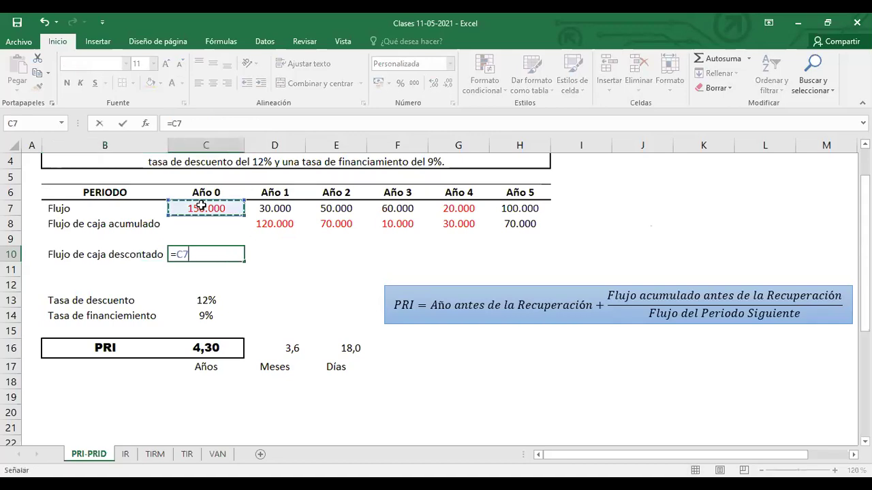
pyautogui.press('Return')
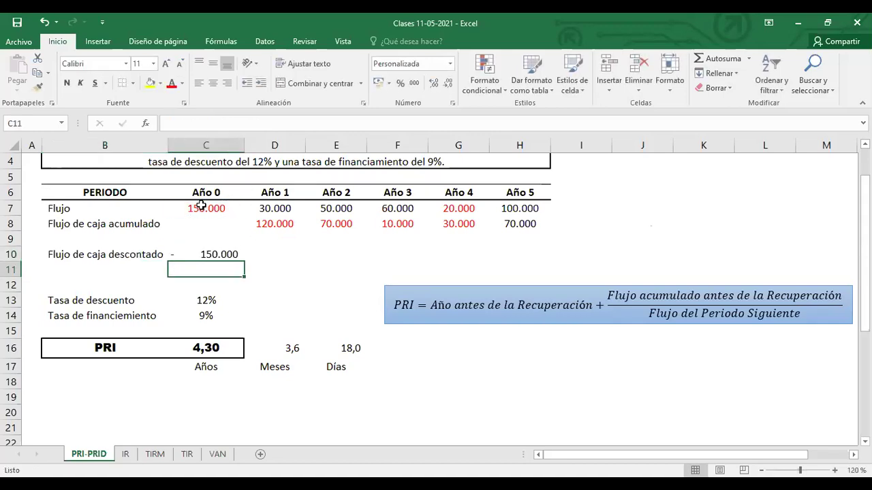
pyautogui.moveTo(405, 210); pyautogui.dragTo(512, 210)
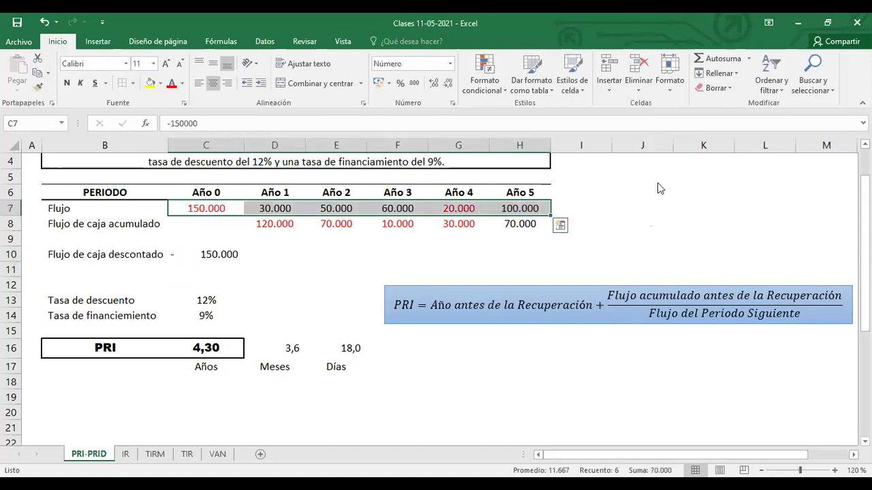
pyautogui.hotkey('ctrl', 'c')
pyautogui.moveTo(208, 254); pyautogui.dragTo(524, 253)
pyautogui.press('Escape')
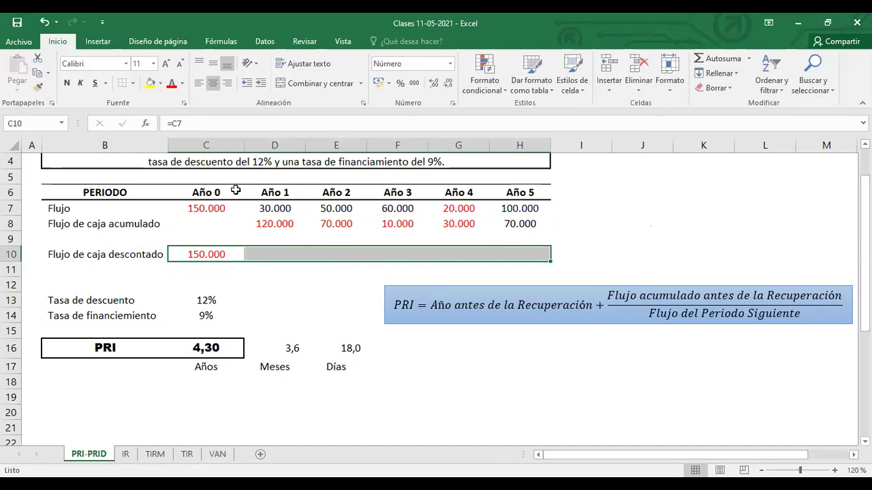
pyautogui.click(271, 254)
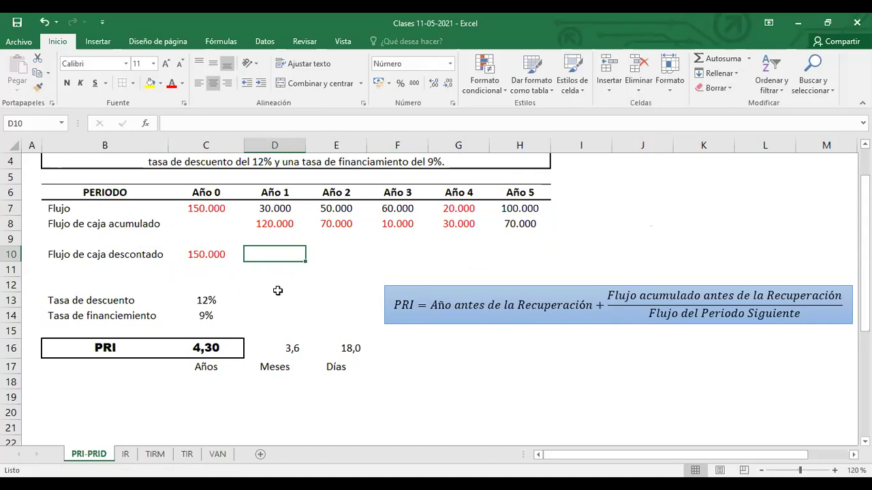
pyautogui.write('=')
pyautogui.press('Escape')
# - Enter the period numbers 1 to 5 in D5:H5 above the Año 1 to Año 5 headings
pyautogui.click(278, 176)
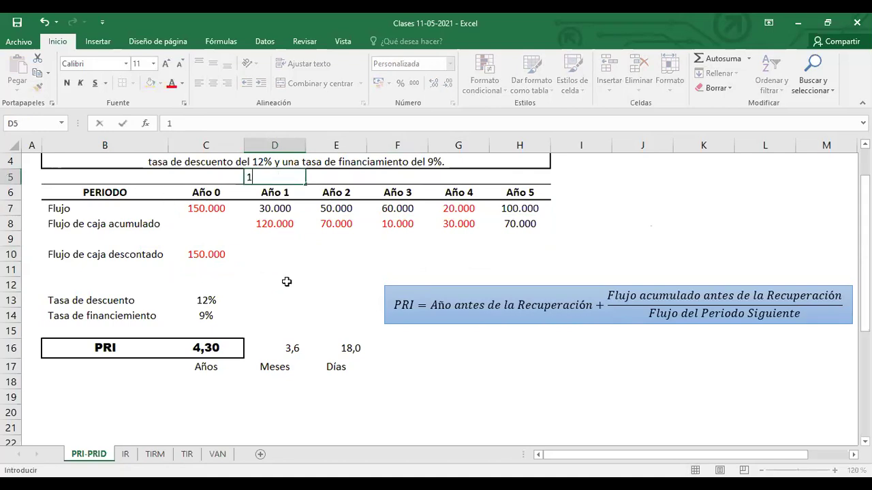
pyautogui.write('1')
pyautogui.press('Tab')
pyautogui.write('2')
pyautogui.press('Tab')
pyautogui.write('3')
pyautogui.press('Tab')
pyautogui.write('4')
pyautogui.press('Tab')
pyautogui.write('5')
pyautogui.press('Tab')
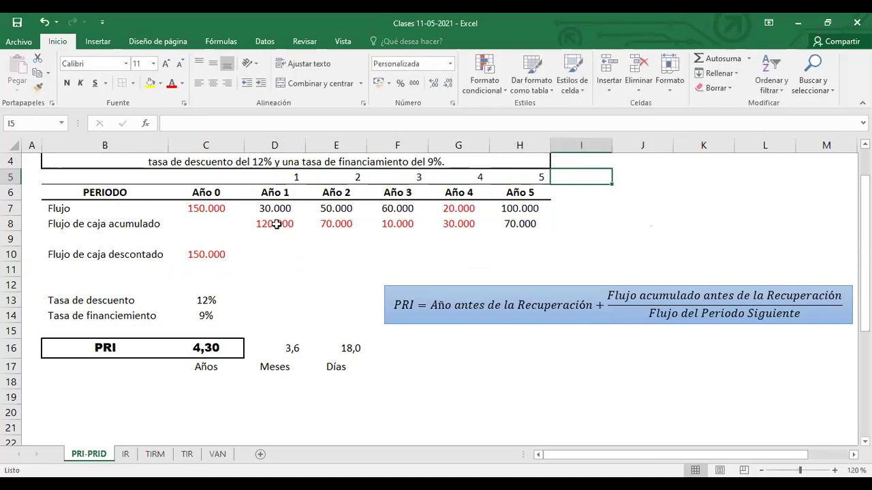
# - Format the period numbers in D5:H5 as Número with zero decimals and red unsigned negatives, centered and bold
pyautogui.moveTo(273, 177); pyautogui.dragTo(535, 177)
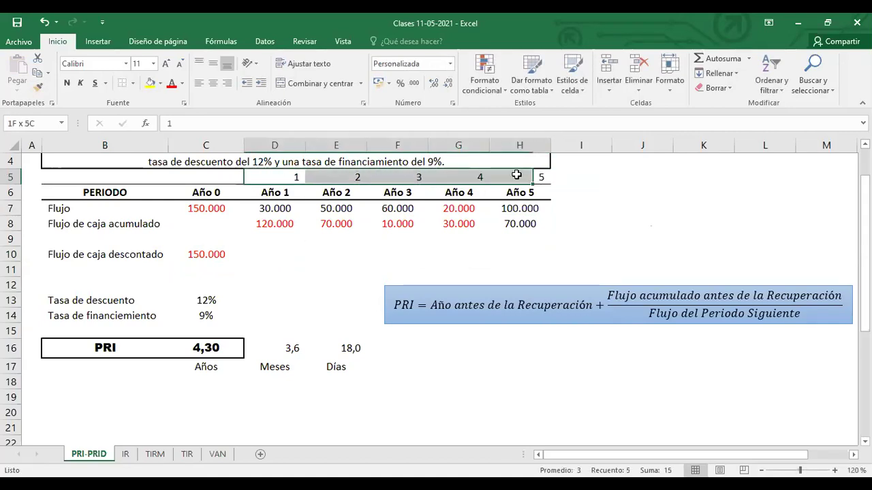
pyautogui.click(450, 63)
pyautogui.click(404, 365)
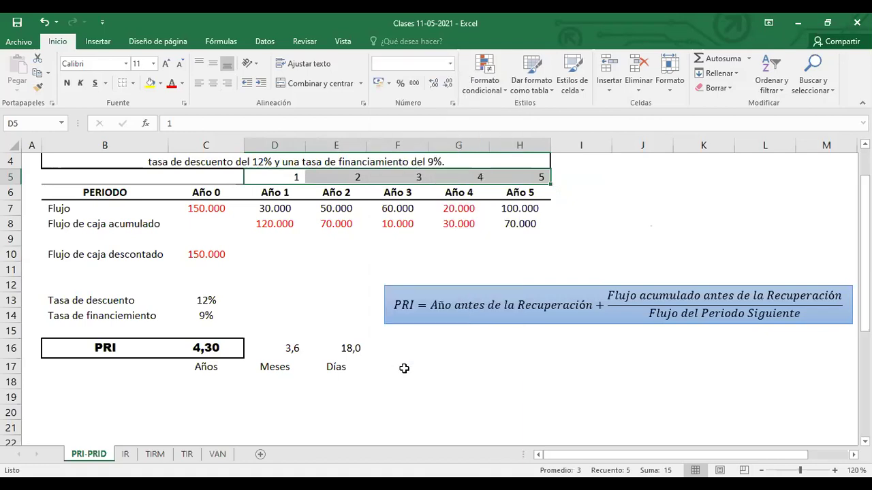
pyautogui.click(534, 81)
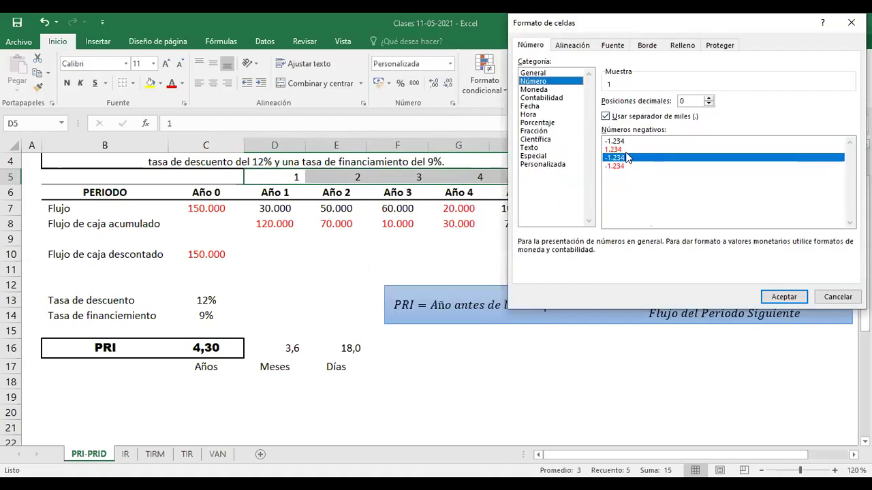
pyautogui.click(783, 297)
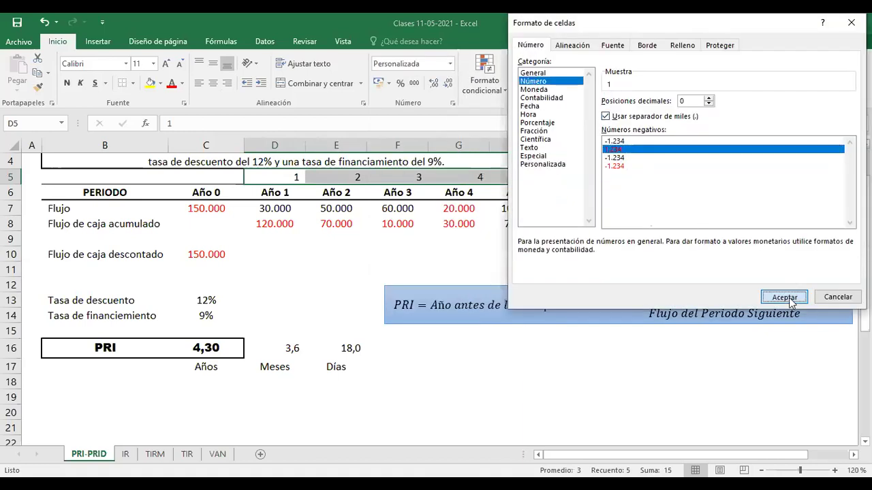
pyautogui.click(213, 83)
pyautogui.click(67, 83)
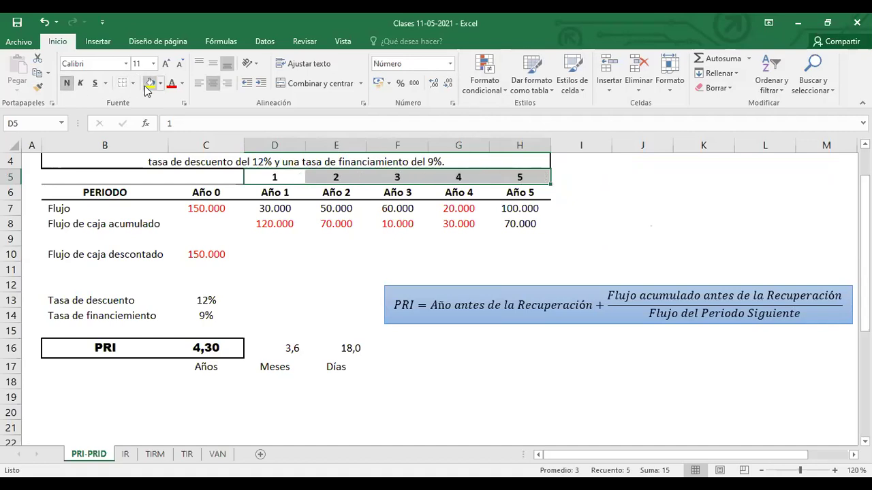
# - Set the period numbers in D5:H5 to a red font color and the Arial Black typeface
pyautogui.click(183, 84)
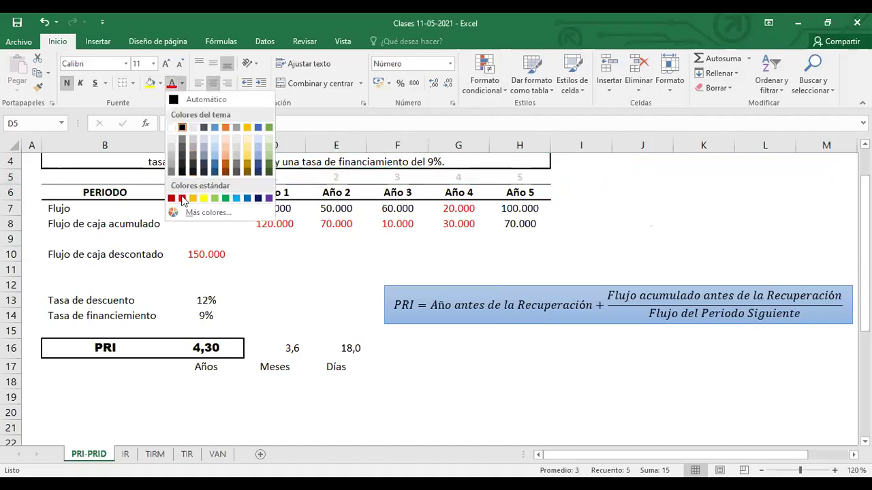
pyautogui.click(182, 199)
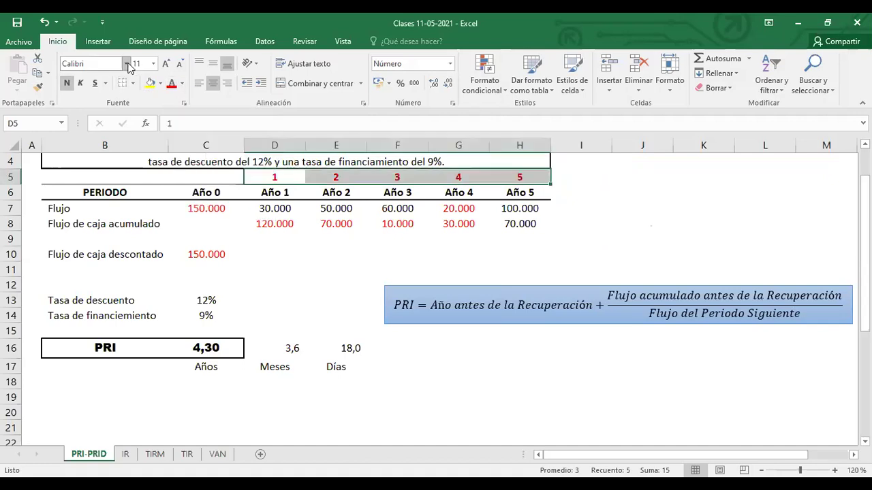
pyautogui.click(125, 63)
pyautogui.click(113, 188)
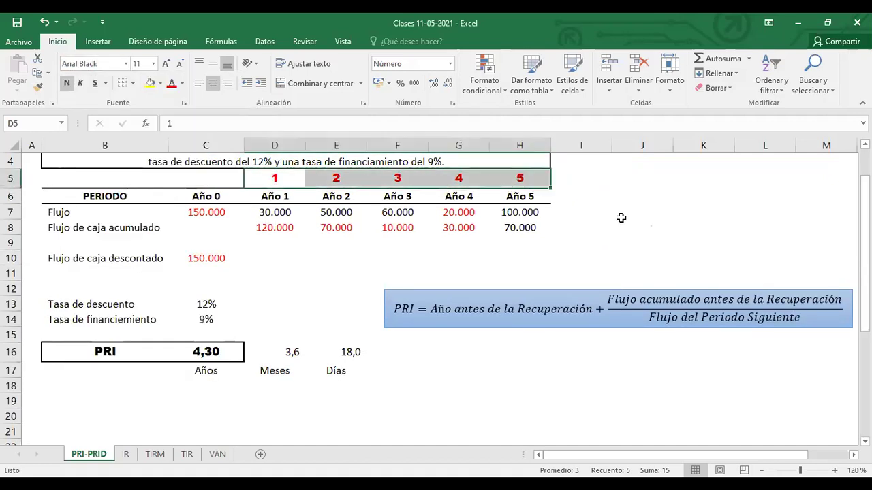
pyautogui.click(640, 211)
pyautogui.click(272, 256)
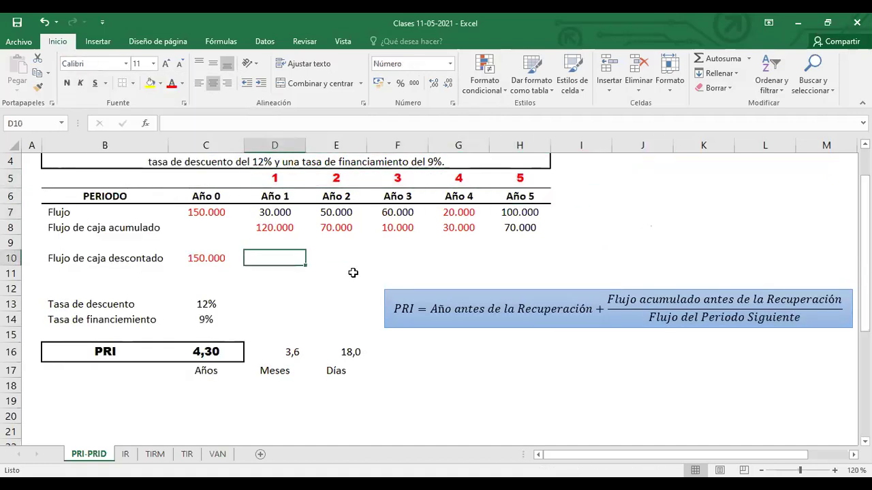
pyautogui.write('=')
pyautogui.click(271, 211)
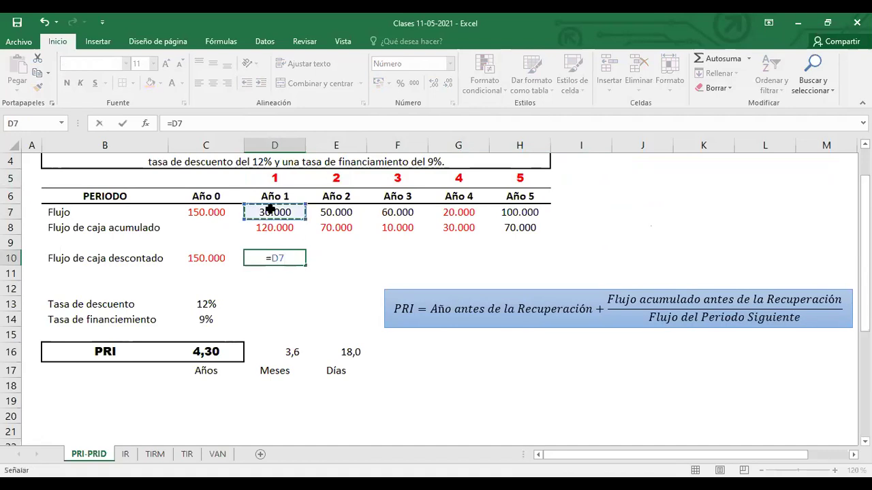
pyautogui.press('Escape')
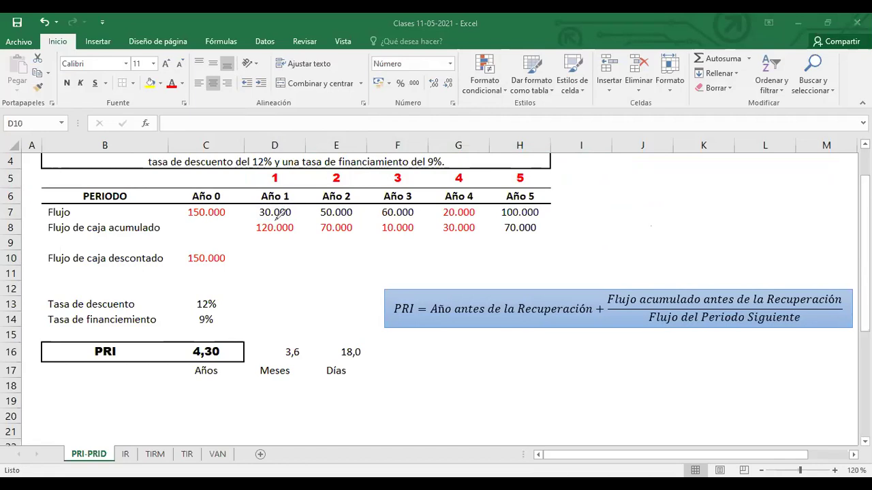
pyautogui.moveTo(276, 222)
pyautogui.mouseDown()
pyautogui.moveTo(275, 232)
pyautogui.moveTo(211, 229)
pyautogui.mouseUp()
pyautogui.moveTo(341, 222)
pyautogui.mouseDown()
pyautogui.moveTo(262, 247)
pyautogui.moveTo(213, 236)
pyautogui.mouseUp()
# - Calculate the Año 1 discounted cash flow in D10 with =D7/(1+$C$13)^D5
pyautogui.click(275, 258)
pyautogui.write('=')
pyautogui.click(276, 218)
pyautogui.write('/(1+')
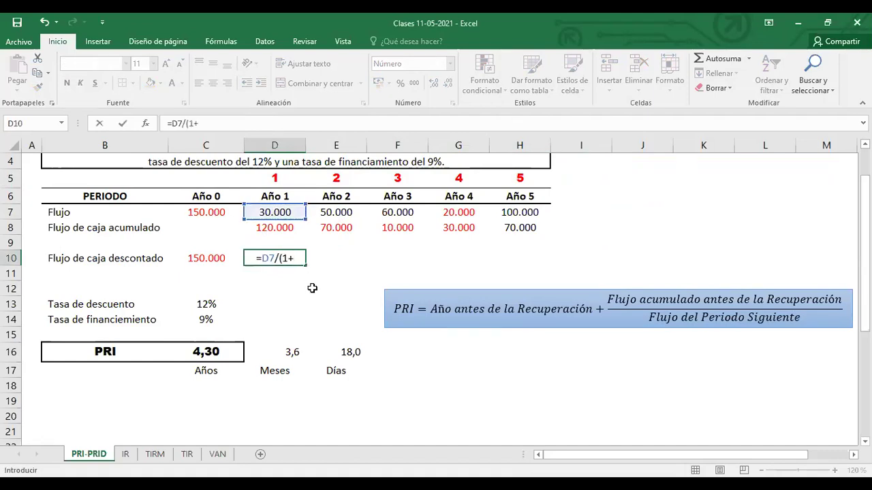
pyautogui.click(193, 305)
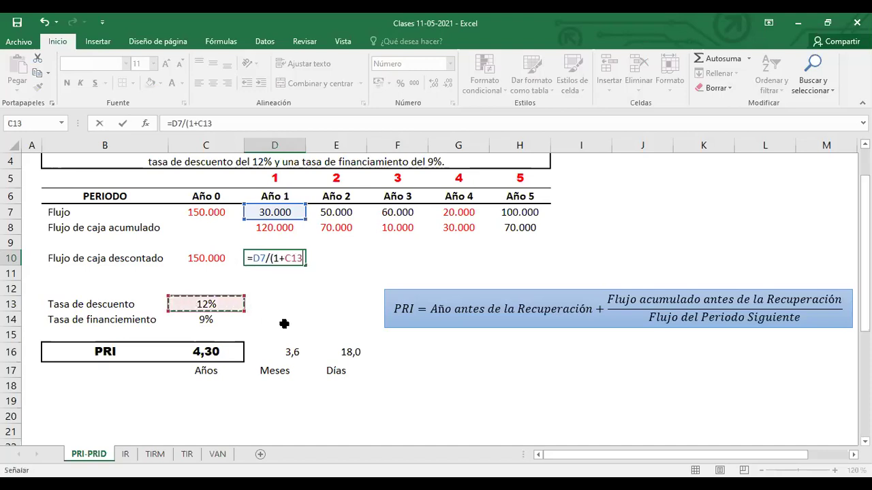
pyautogui.press('F4')
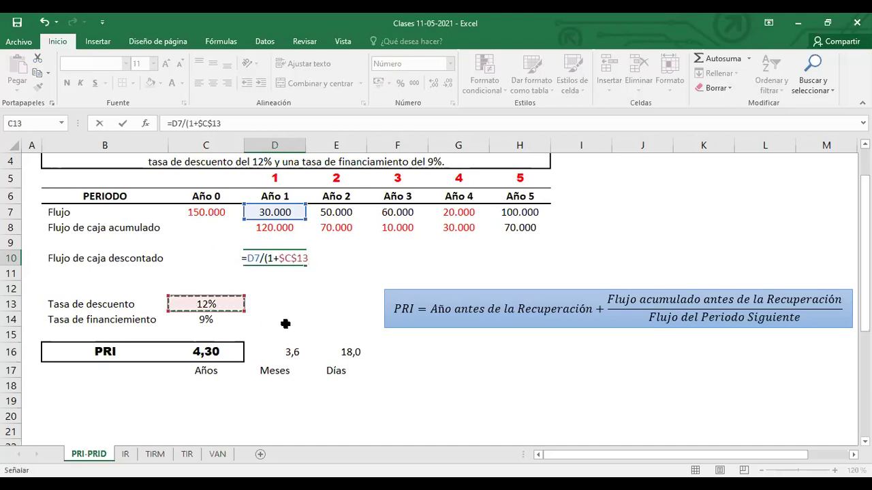
pyautogui.write(')')
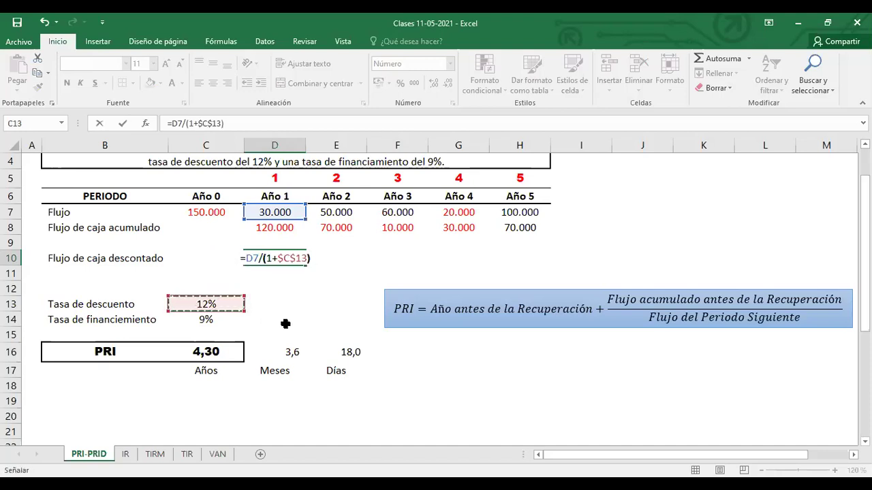
pyautogui.write('^^')
pyautogui.press('BackSpace')
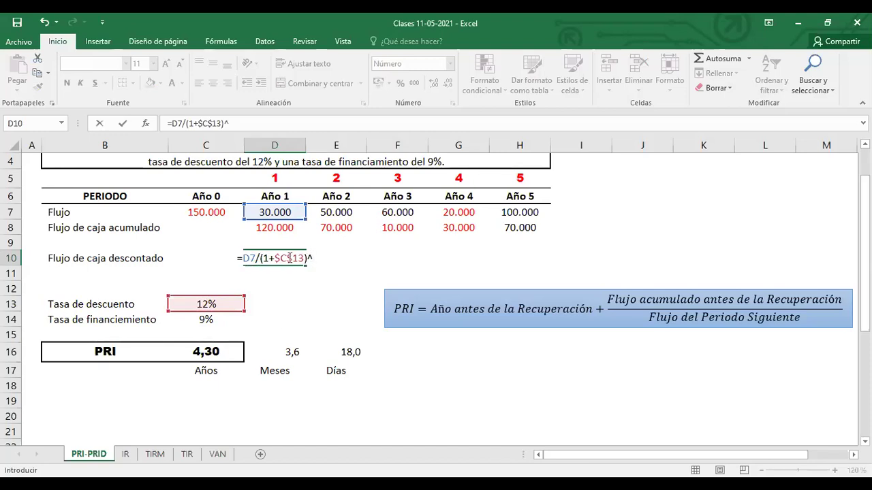
pyautogui.click(275, 178)
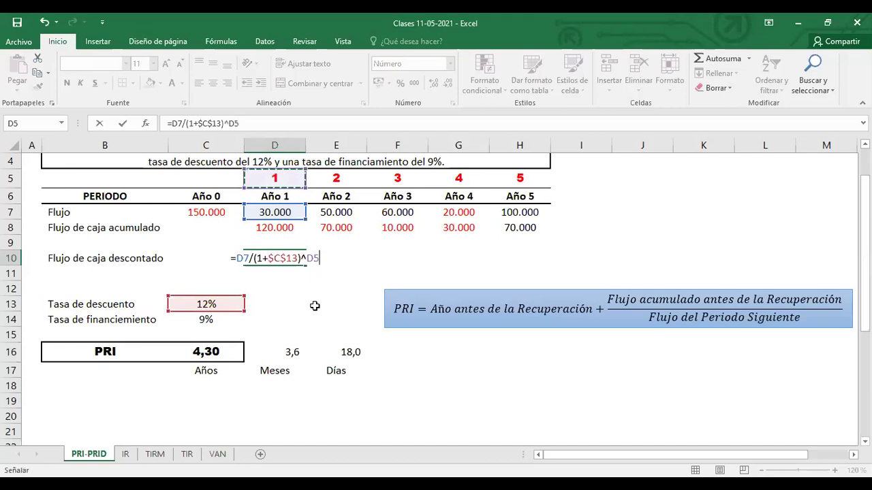
pyautogui.press('Return')
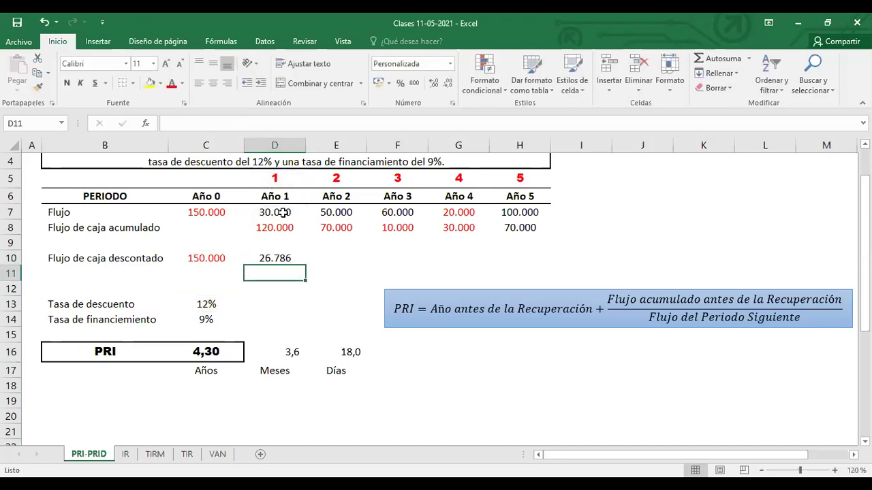
# - Fill the D10 formula across to H10 and shift the PRI formula box slightly away from the cash flow rows
pyautogui.click(291, 259)
pyautogui.moveTo(305, 266); pyautogui.dragTo(362, 264)
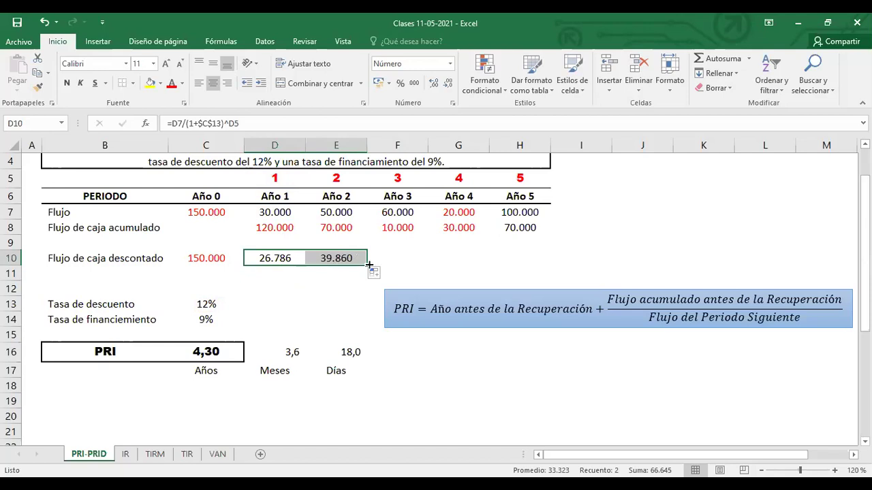
pyautogui.moveTo(366, 267); pyautogui.dragTo(545, 265)
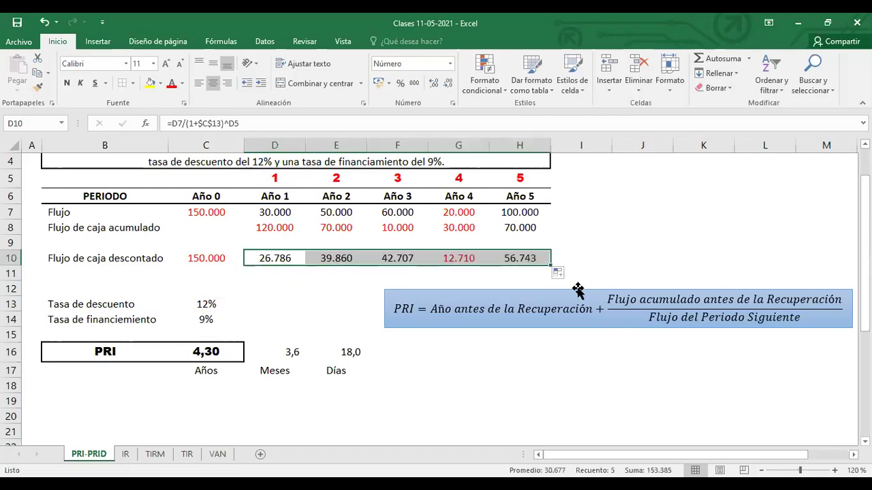
pyautogui.moveTo(587, 291); pyautogui.dragTo(595, 306)
pyautogui.click(560, 270)
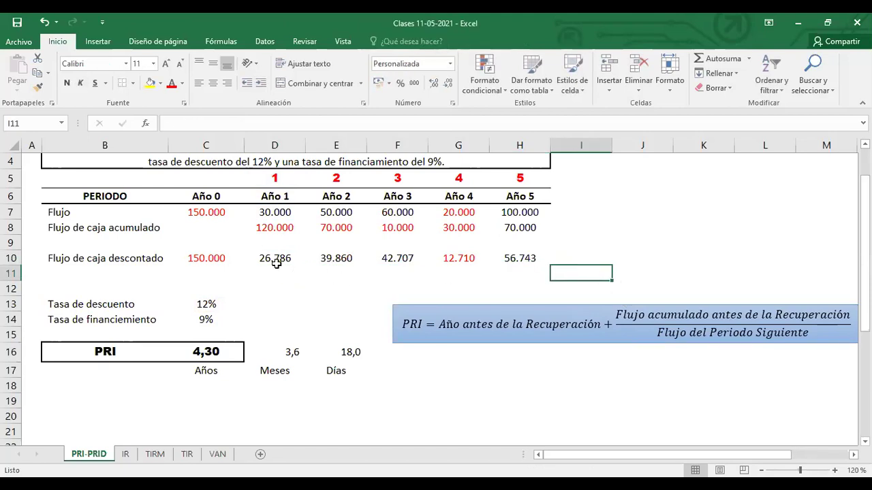
pyautogui.moveTo(205, 258); pyautogui.dragTo(555, 266)
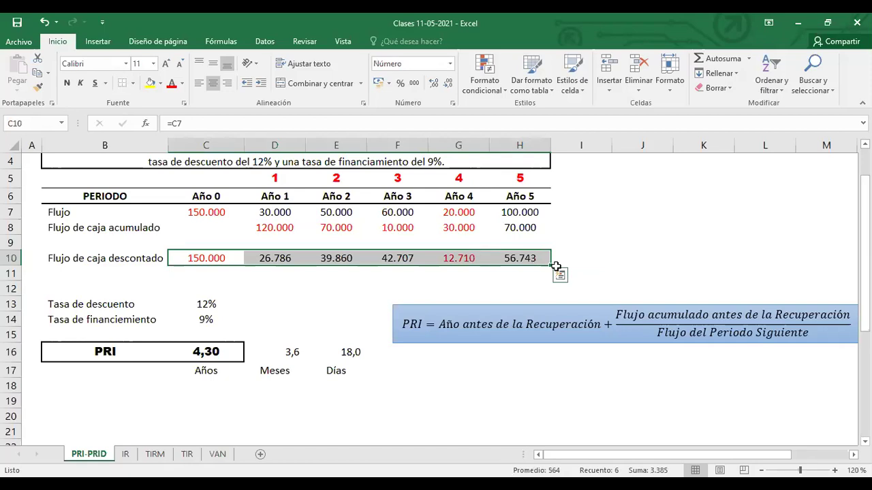
pyautogui.click(606, 258)
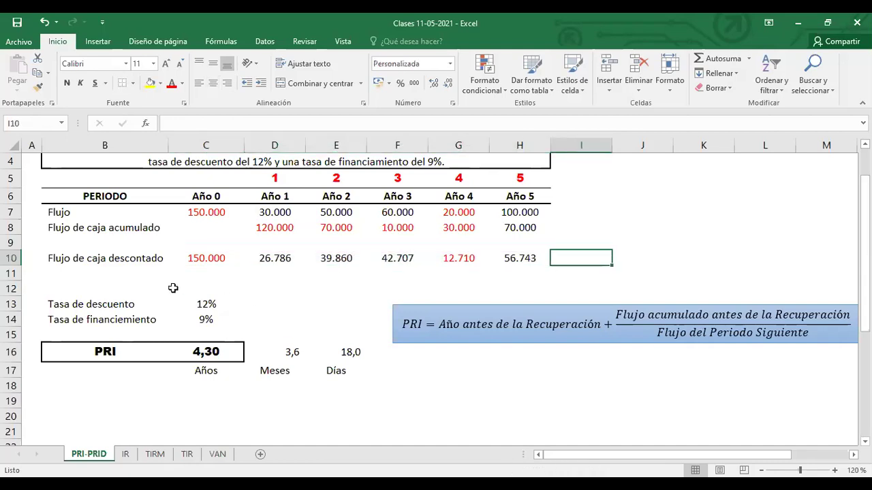
# - Apply top and thick bottom borders to B10:H10, B11:H11 and B8:H8, and make rows 8 and 11 of the table bold
pyautogui.click(85, 270)
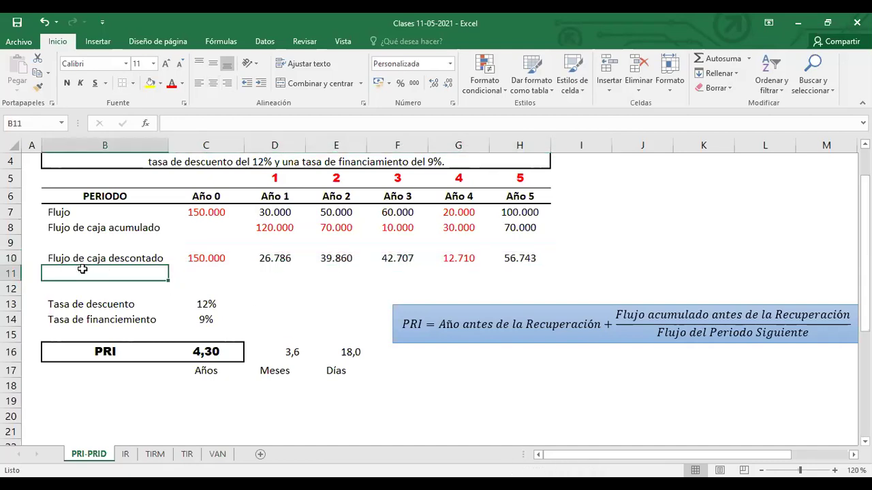
pyautogui.moveTo(85, 270); pyautogui.dragTo(458, 271)
pyautogui.moveTo(117, 257); pyautogui.dragTo(518, 259)
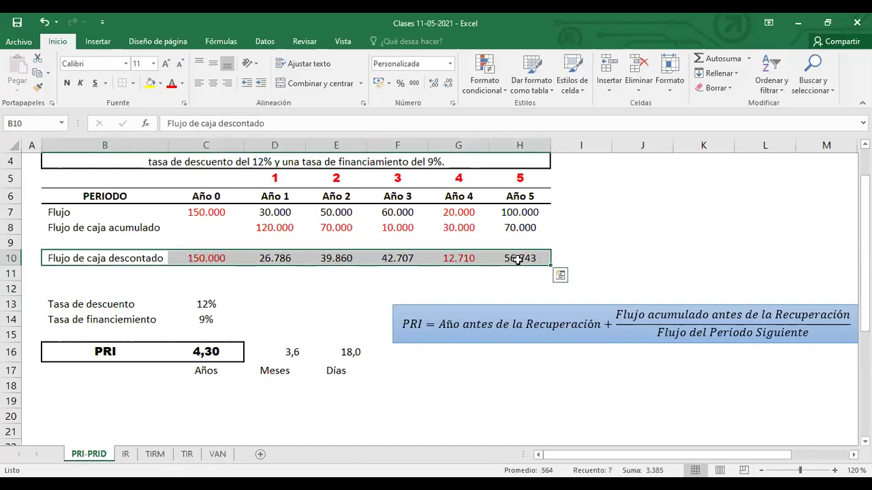
pyautogui.click(134, 83)
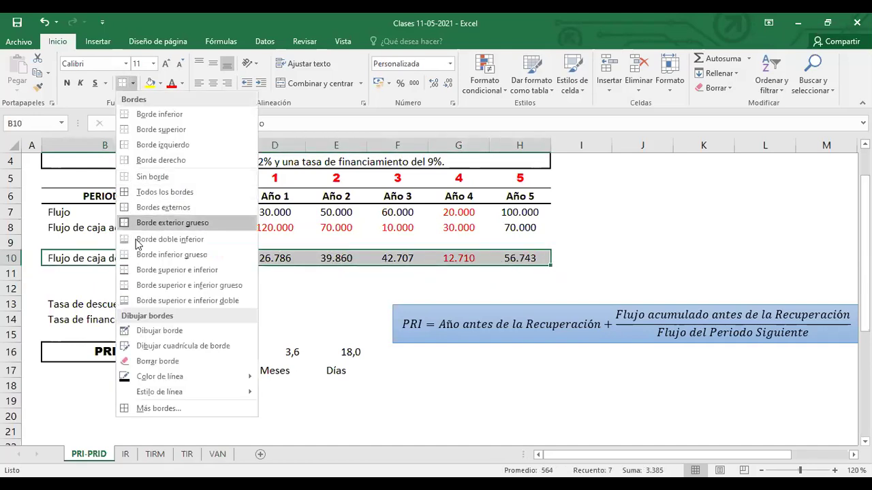
pyautogui.click(126, 285)
pyautogui.moveTo(156, 273); pyautogui.dragTo(525, 270)
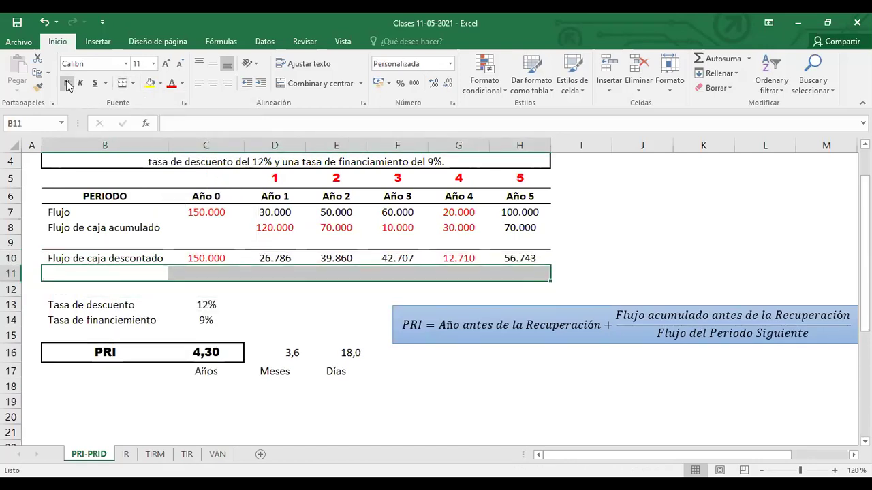
pyautogui.moveTo(72, 228); pyautogui.dragTo(531, 227)
pyautogui.click(291, 352)
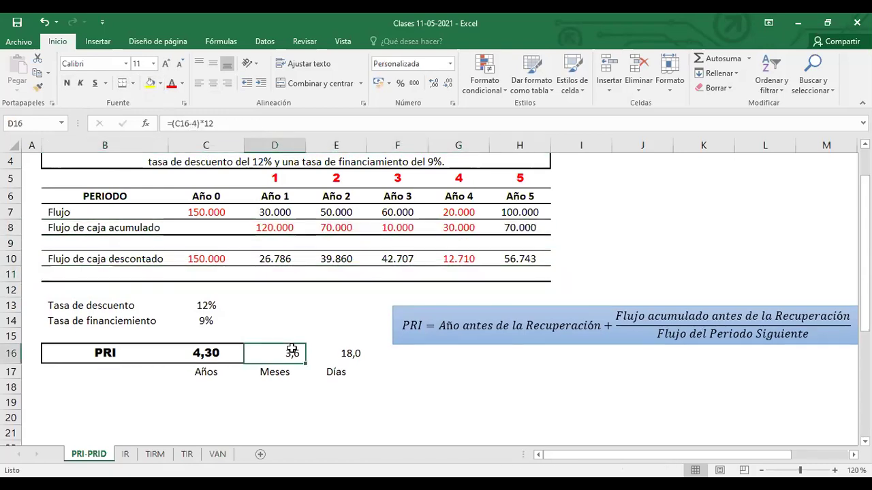
pyautogui.moveTo(71, 227); pyautogui.dragTo(504, 231)
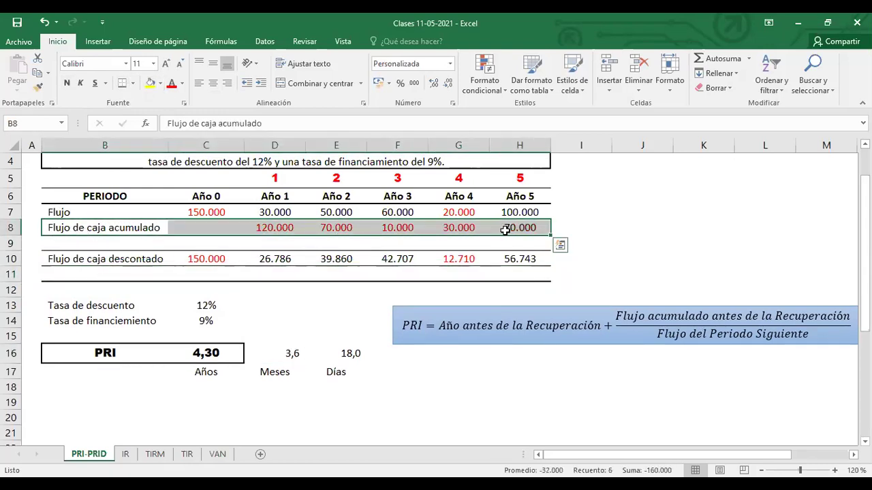
pyautogui.hotkey('ctrl', 'n')
# - Label B11 "Flujo de caja acumulado descontado" and widen column B to fit it
pyautogui.click(94, 274)
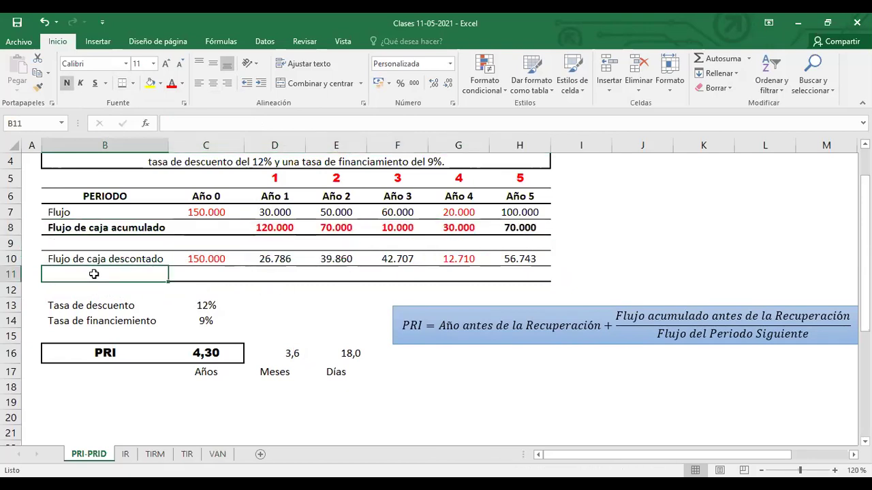
pyautogui.write('Flujo de caja descontado')
pyautogui.hotkey('shift', 'Right')
pyautogui.hotkey('shift', 'Right')
pyautogui.hotkey('shift', 'Right')
pyautogui.hotkey('shift', 'Right')
pyautogui.hotkey('shift', 'Right')
pyautogui.hotkey('shift', 'Right')
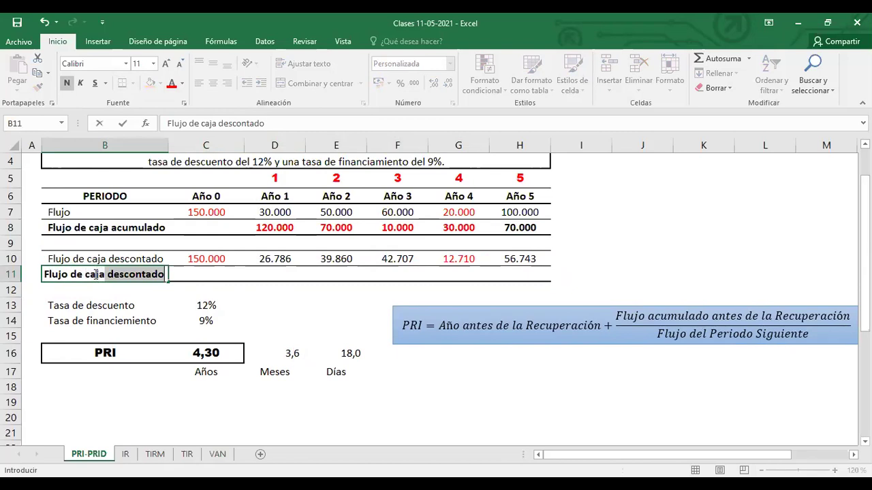
pyautogui.write('acumulado')
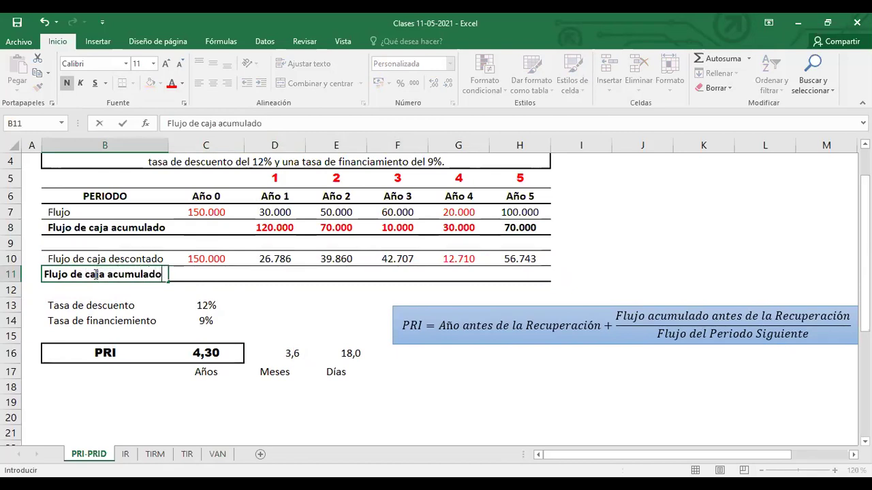
pyautogui.write(' descontado')
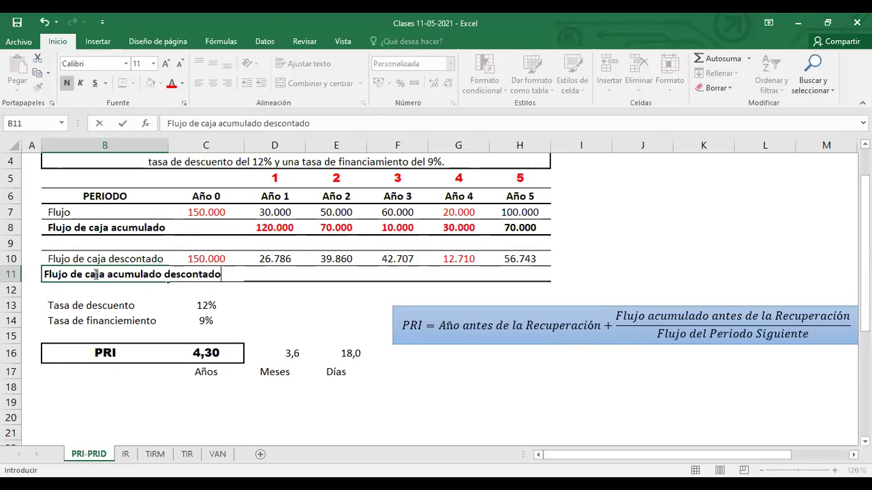
pyautogui.press('Return')
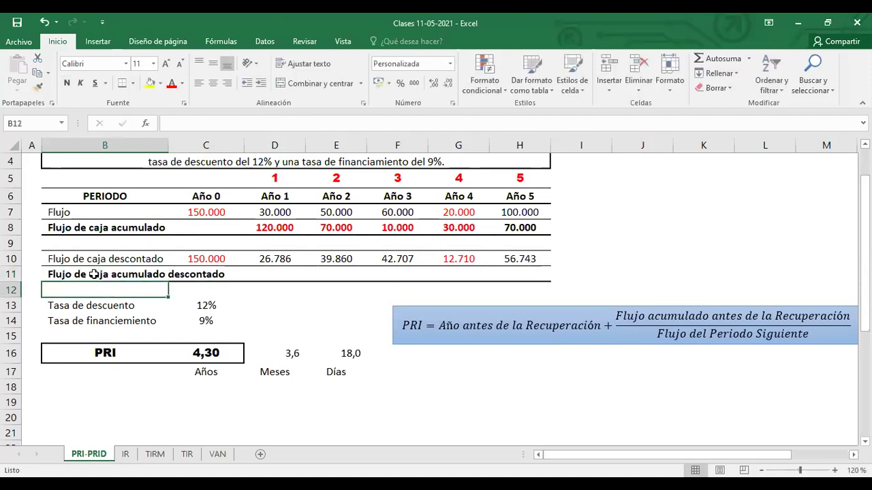
pyautogui.moveTo(168, 145); pyautogui.dragTo(236, 145)
# - Calculate the Año 1 accumulated discounted cash flow in D11 with =C10+D10
pyautogui.click(278, 273)
pyautogui.click(339, 276)
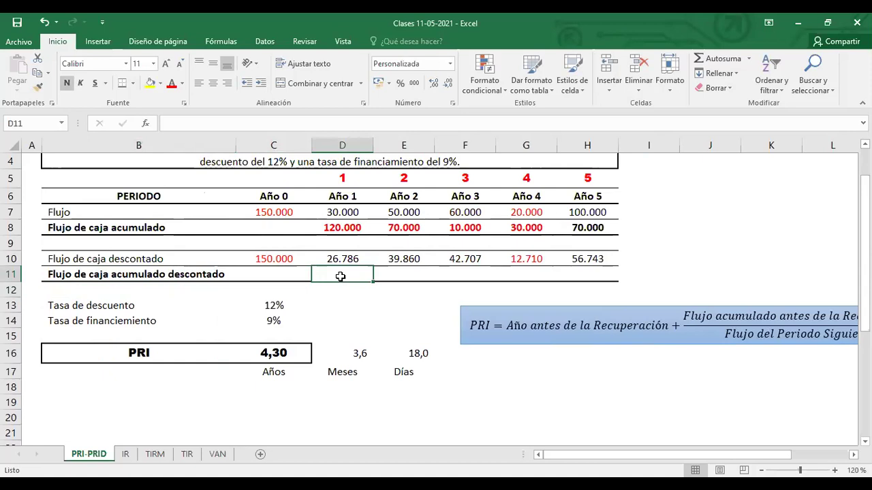
pyautogui.write('=')
pyautogui.click(269, 261)
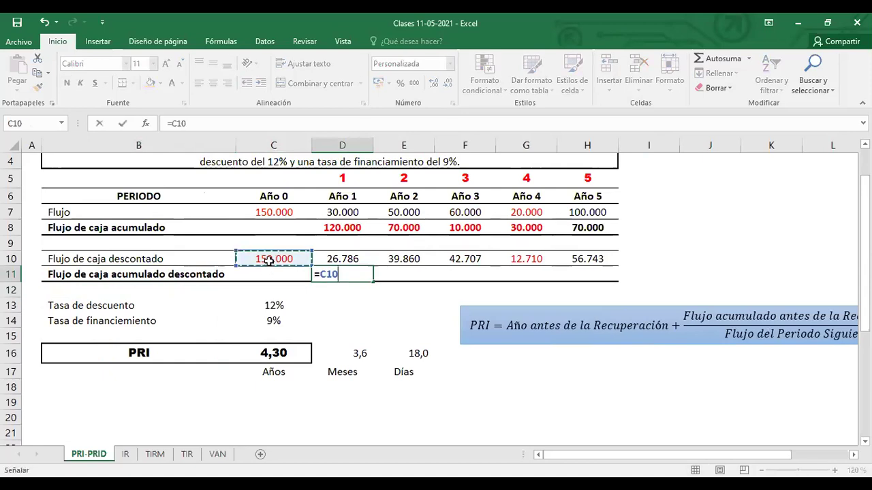
pyautogui.write('+')
pyautogui.click(342, 258)
pyautogui.press('Return')
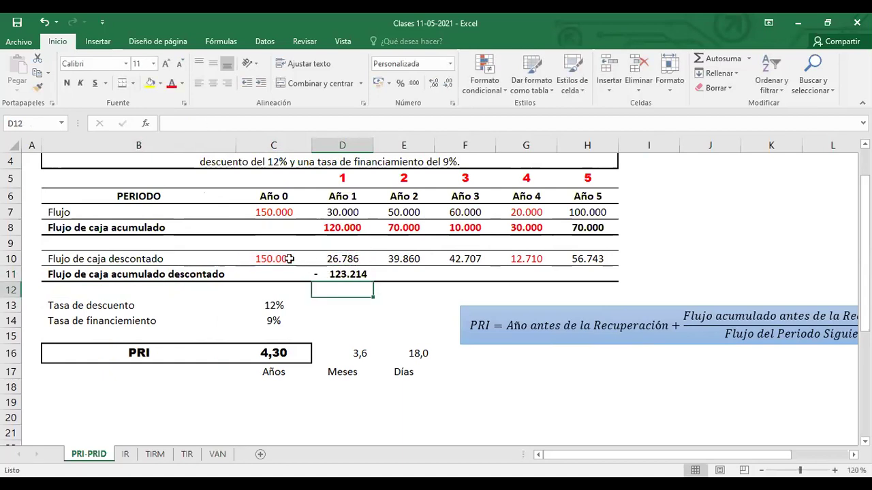
# - Copy the format of the accumulated cash flow cells D8:H8 onto D11:H11
pyautogui.moveTo(343, 228); pyautogui.dragTo(596, 227)
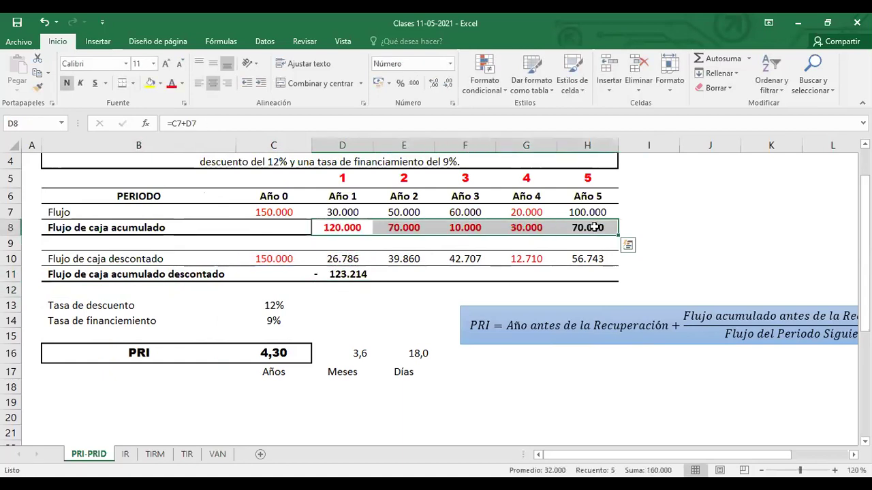
pyautogui.click(597, 228)
pyautogui.click(37, 87)
pyautogui.moveTo(320, 273); pyautogui.dragTo(609, 274)
pyautogui.click(710, 258)
# - Enter =D11+E10 in E11 for the Año 2 accumulated discounted flow and fill it across to H11
pyautogui.click(407, 274)
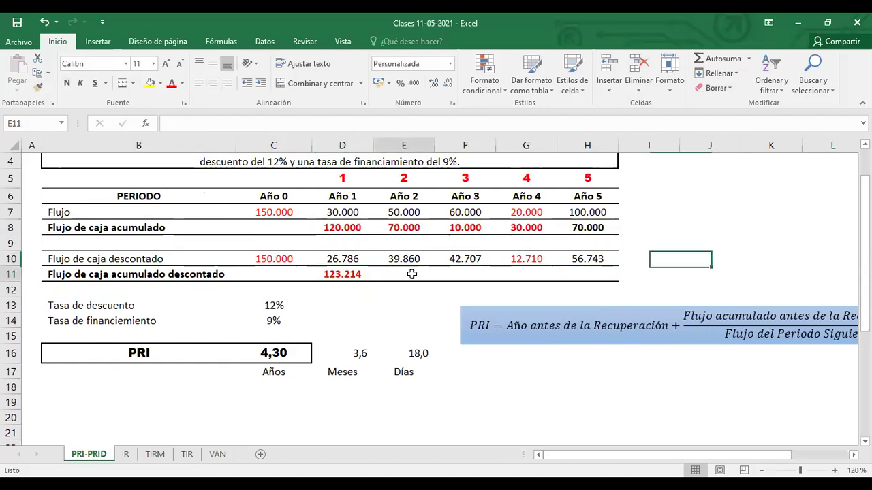
pyautogui.write('=')
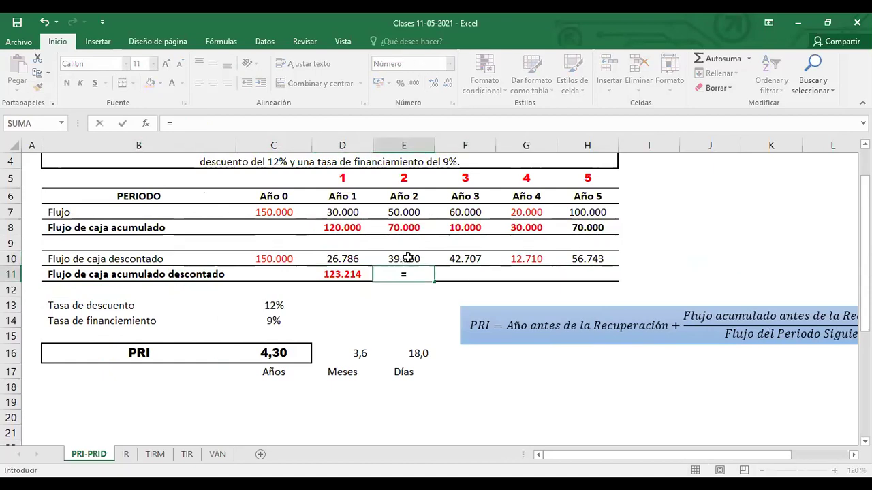
pyautogui.click(340, 275)
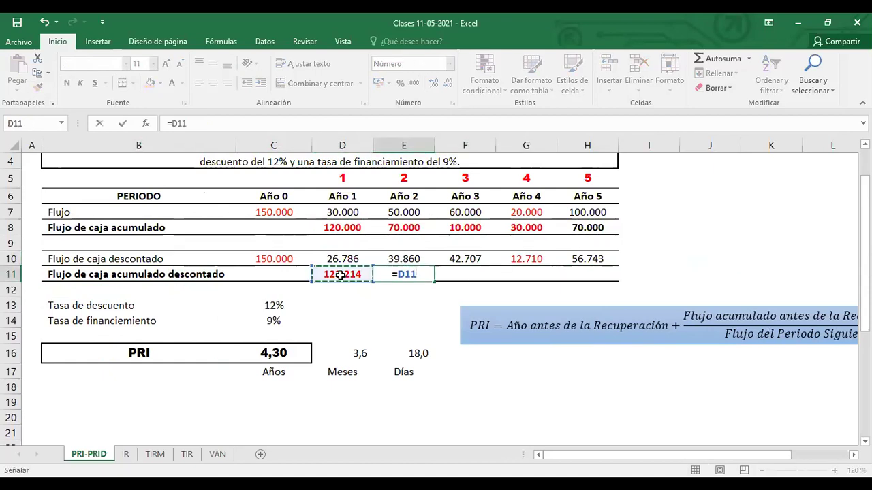
pyautogui.write('+')
pyautogui.click(409, 259)
pyautogui.press('Return')
pyautogui.press('Up')
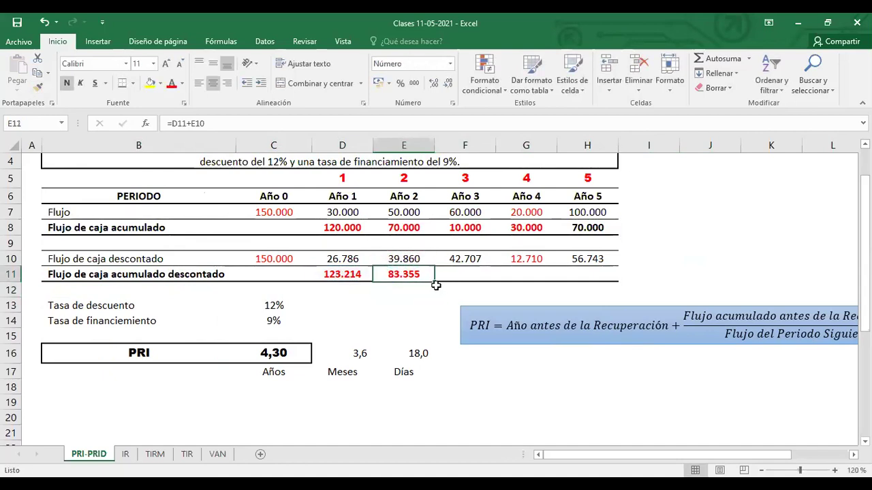
pyautogui.moveTo(433, 282); pyautogui.dragTo(538, 280)
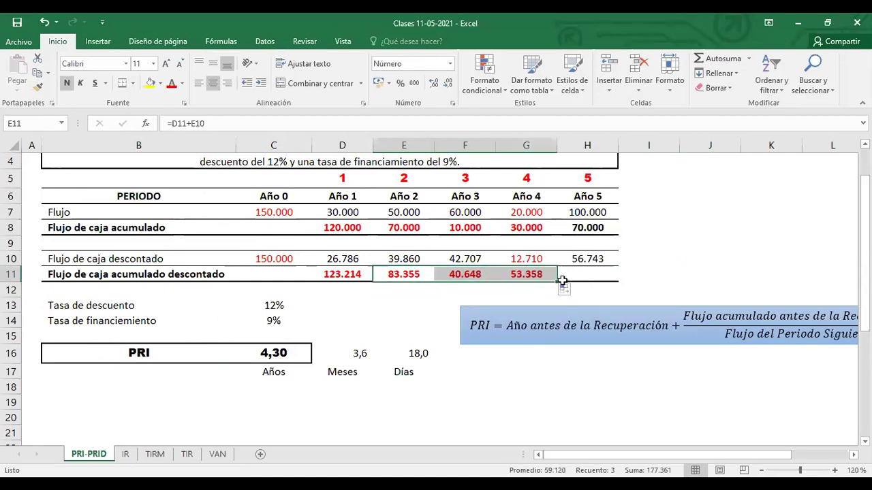
pyautogui.moveTo(558, 279); pyautogui.dragTo(609, 276)
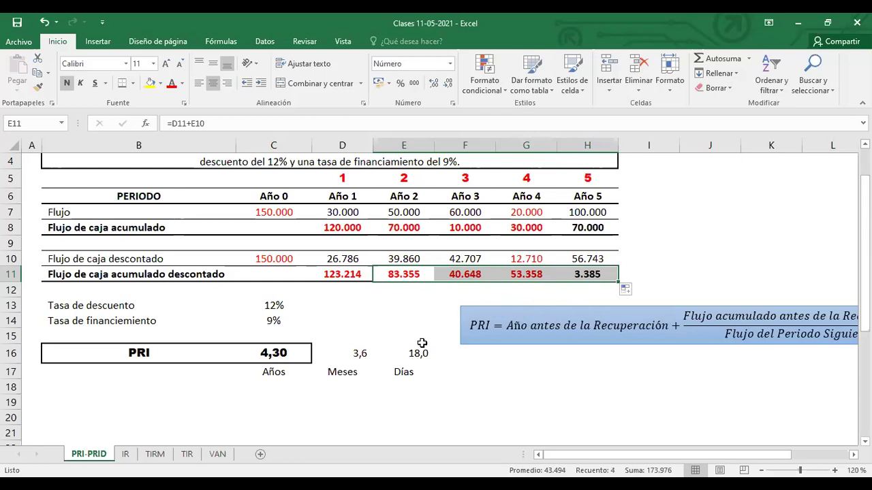
# - Copy the PRI result box B16:C16 to B19:C19 and change the label in B19 to "PRID"
pyautogui.scroll(-1, 364, 342)
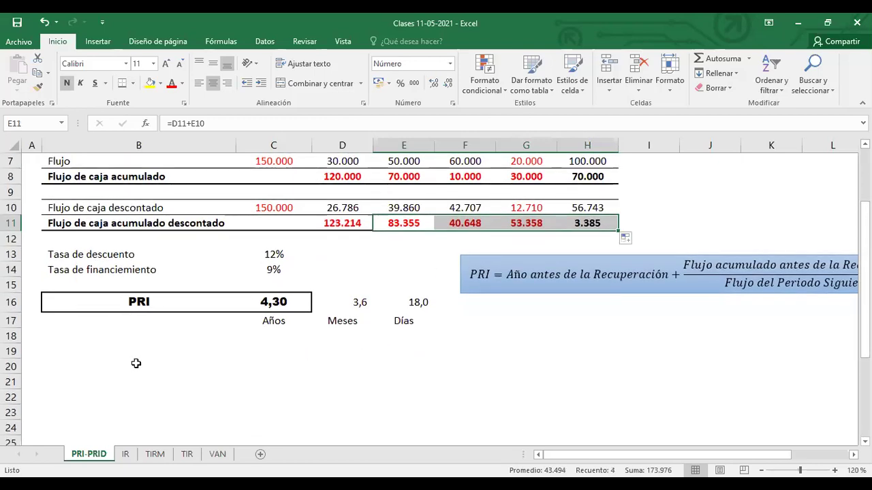
pyautogui.moveTo(93, 298); pyautogui.dragTo(270, 305)
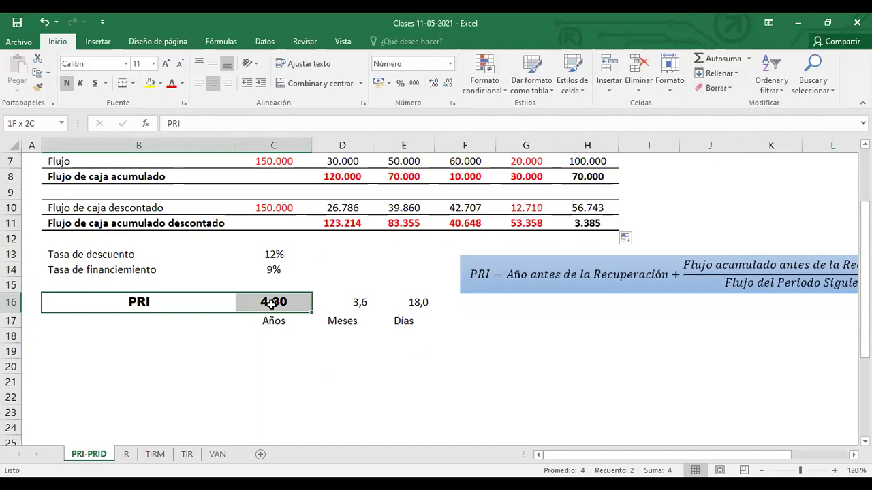
pyautogui.hotkey('ctrl', 'c')
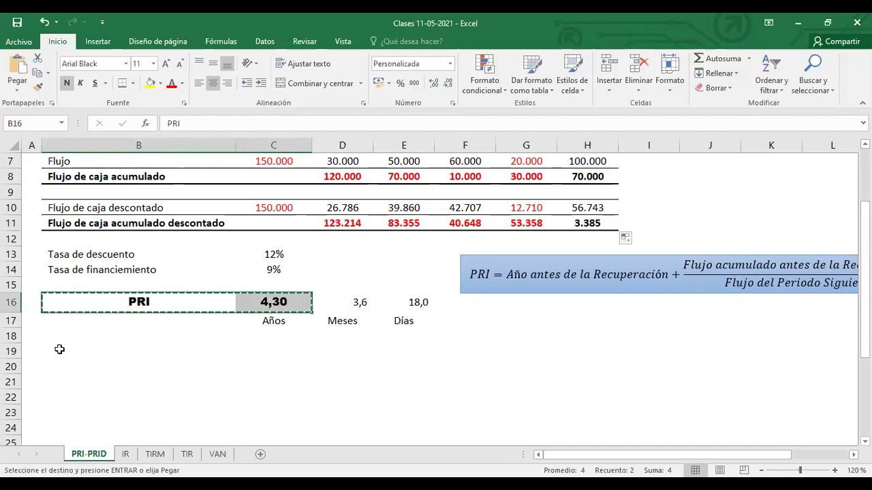
pyautogui.click(57, 355)
pyautogui.hotkey('ctrl', 'v')
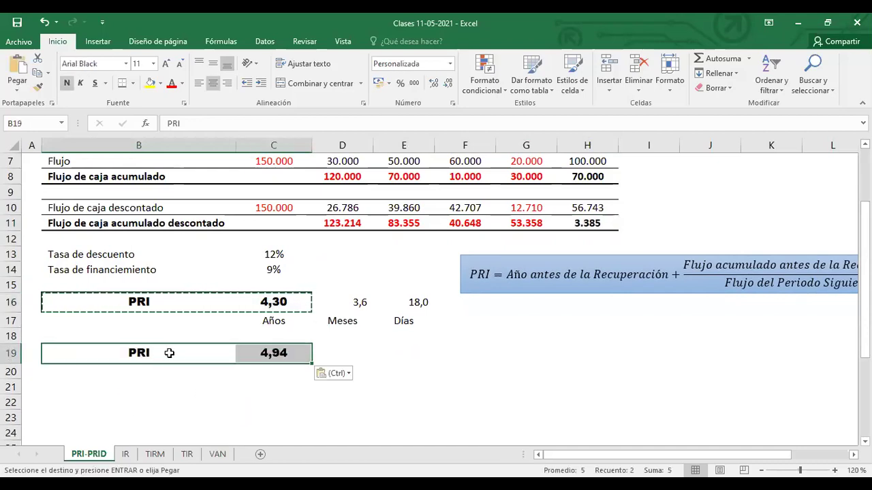
pyautogui.doubleClick(164, 350)
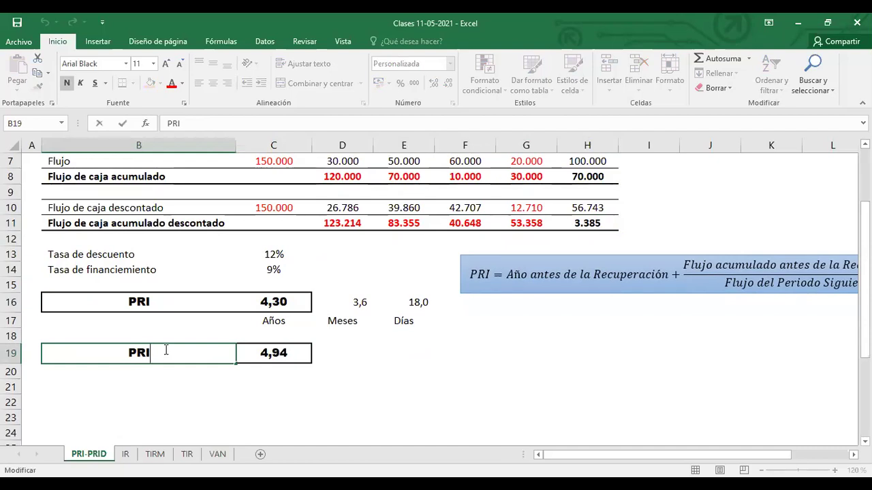
pyautogui.write('D')
pyautogui.press('Return')
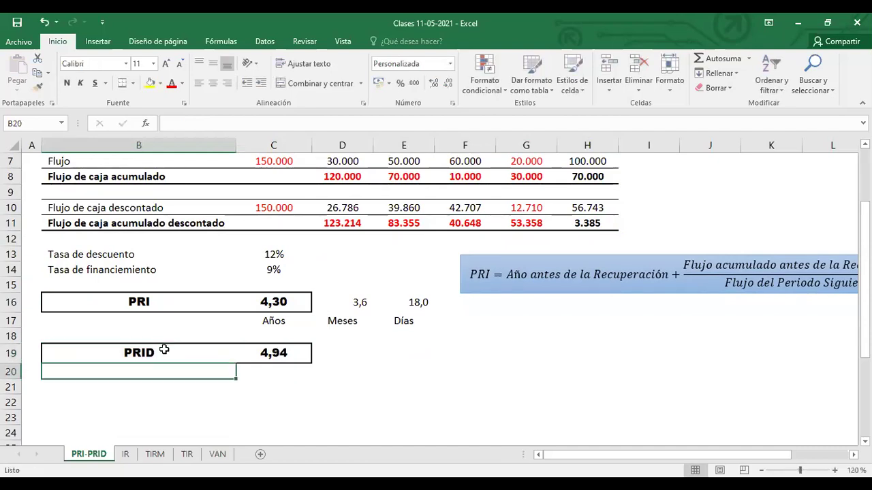
# - Enter =4+ABS(G11)/H10 in C19 to calculate the discounted payback period in years
pyautogui.click(279, 354)
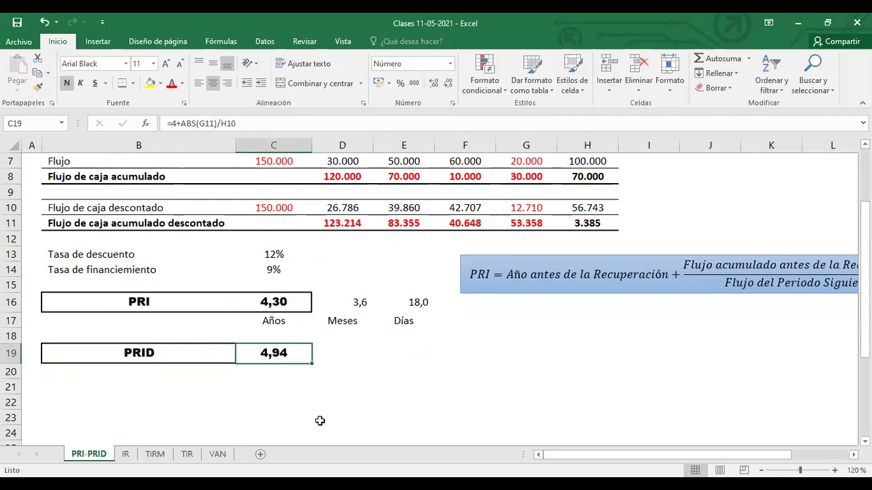
pyautogui.write('=')
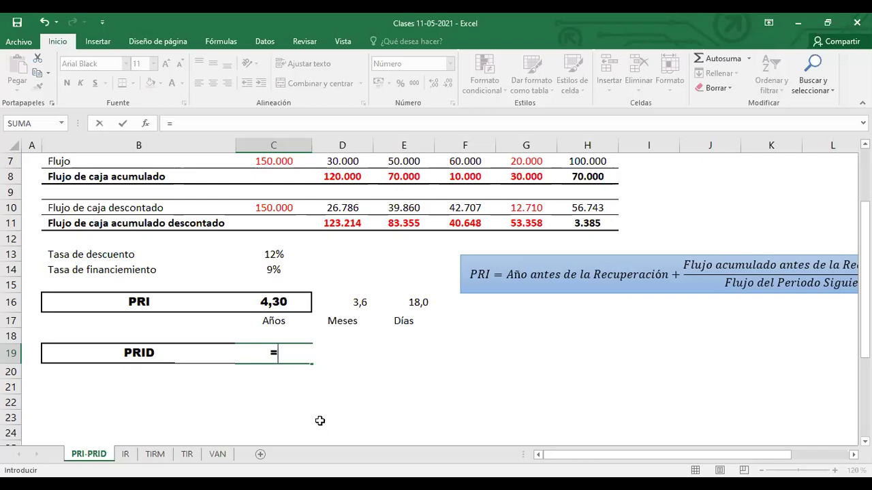
pyautogui.write('4+')
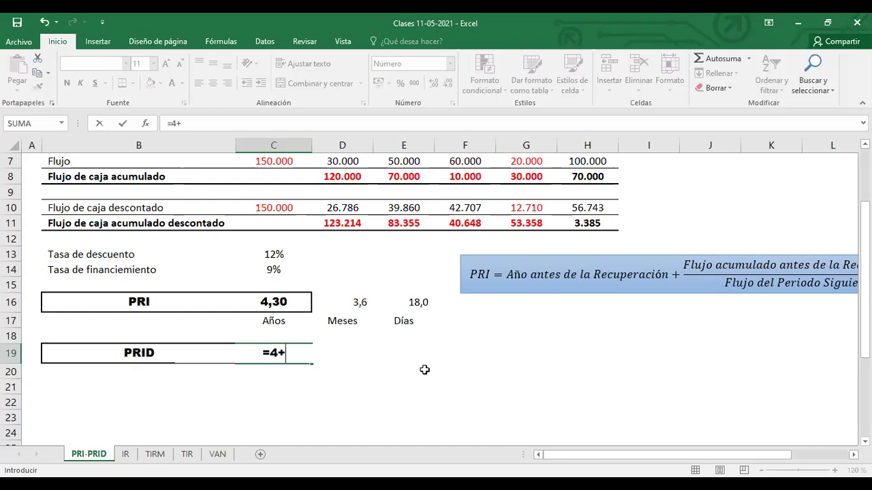
pyautogui.write('AB')
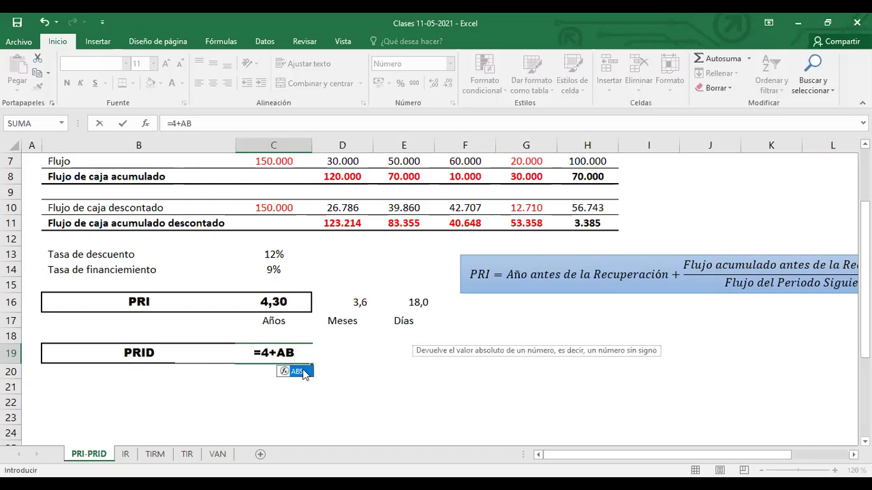
pyautogui.write('S(')
pyautogui.click(509, 226)
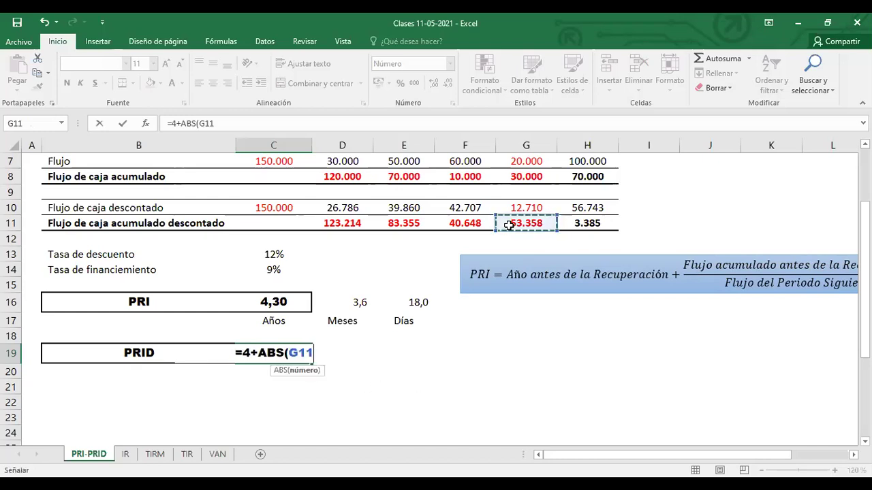
pyautogui.write(')')
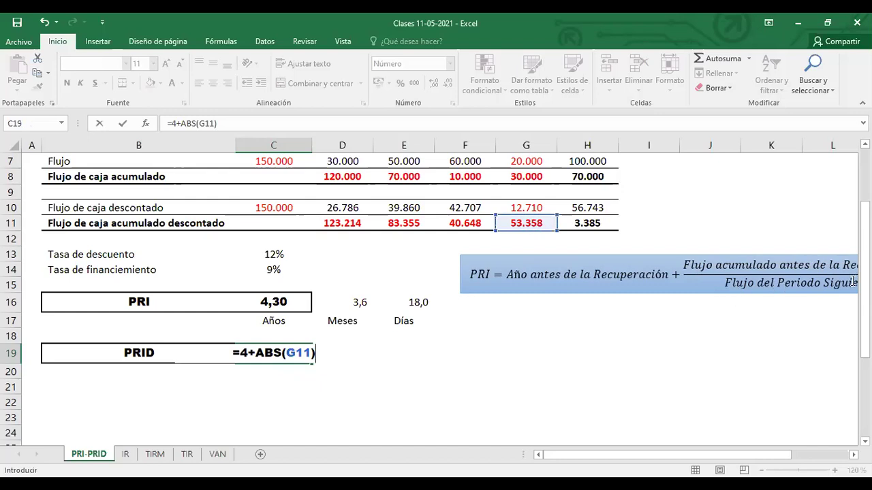
pyautogui.write('/')
pyautogui.click(605, 208)
pyautogui.press('Return')
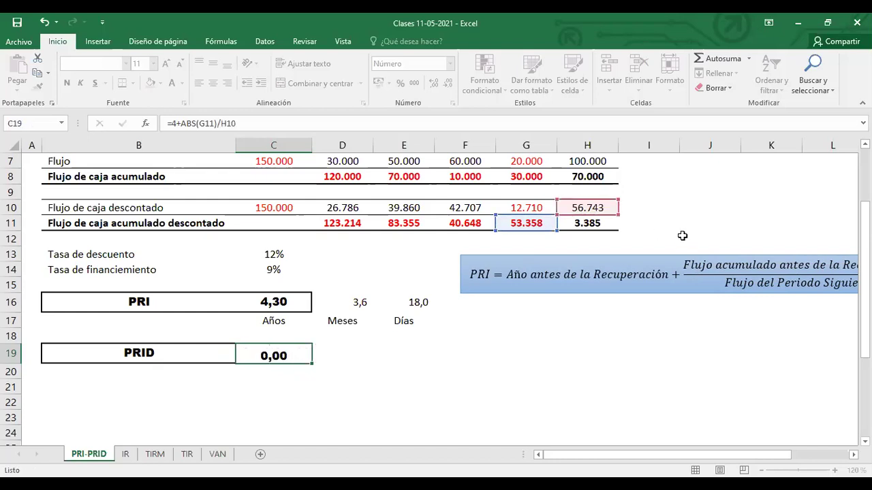
pyautogui.click(283, 354)
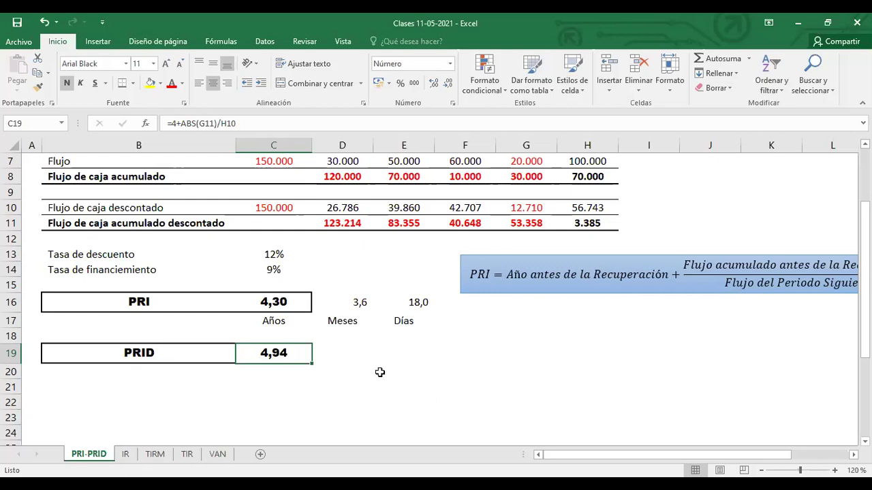
# - Make the unit labels Años, Meses and Días in C17:E17 bold
pyautogui.click(282, 374)
pyautogui.moveTo(274, 319); pyautogui.dragTo(392, 316)
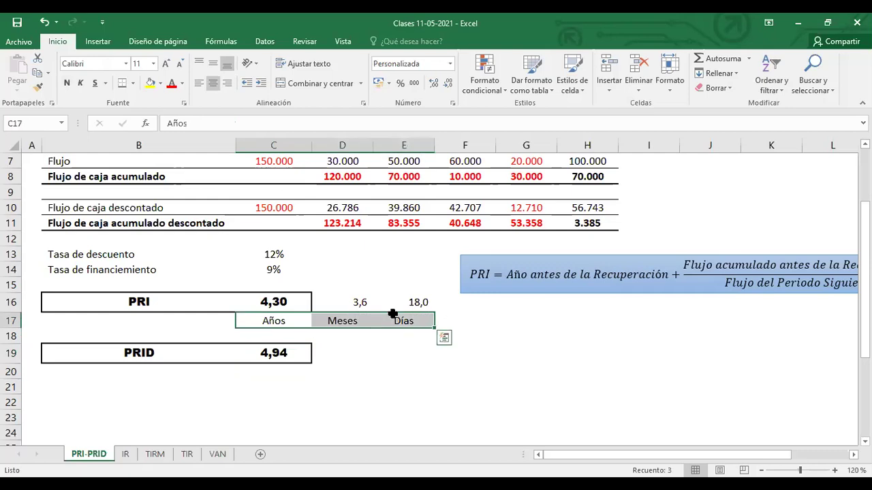
pyautogui.hotkey('ctrl', 'n')
pyautogui.click(284, 373)
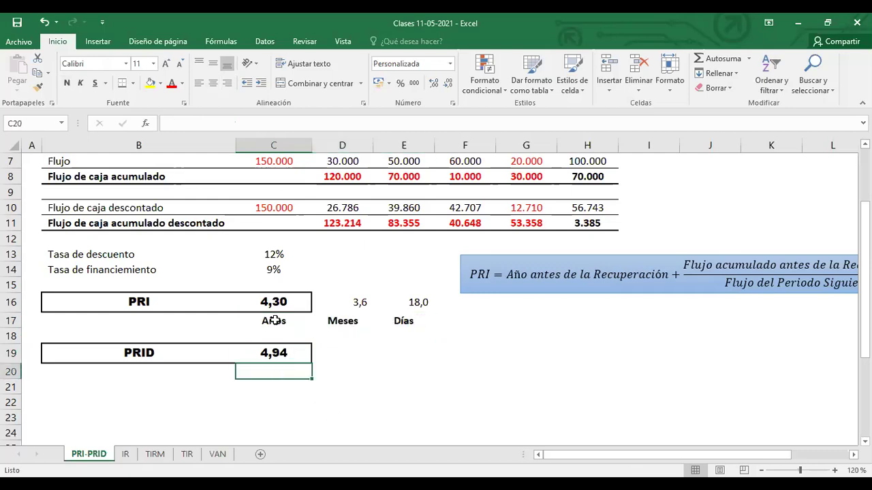
# - Enter =(C19-4)*12 in D19 for the months of the PRID and show it with one decimal
pyautogui.click(344, 355)
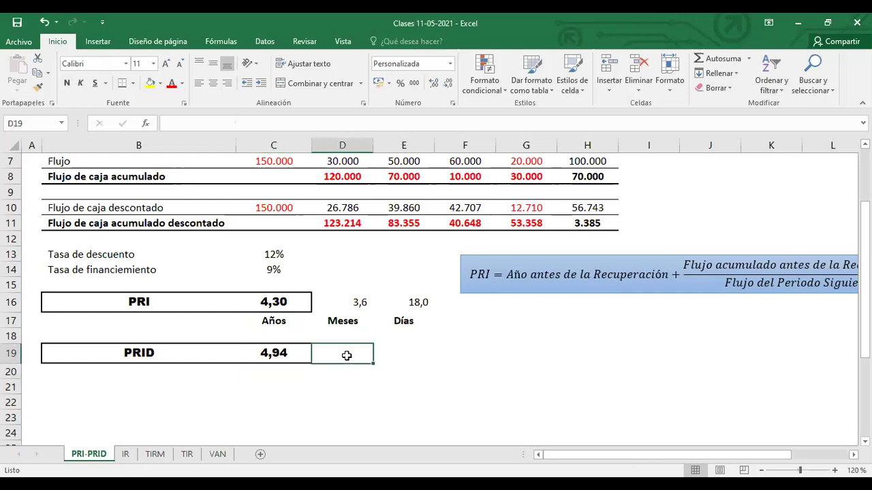
pyautogui.write('=(')
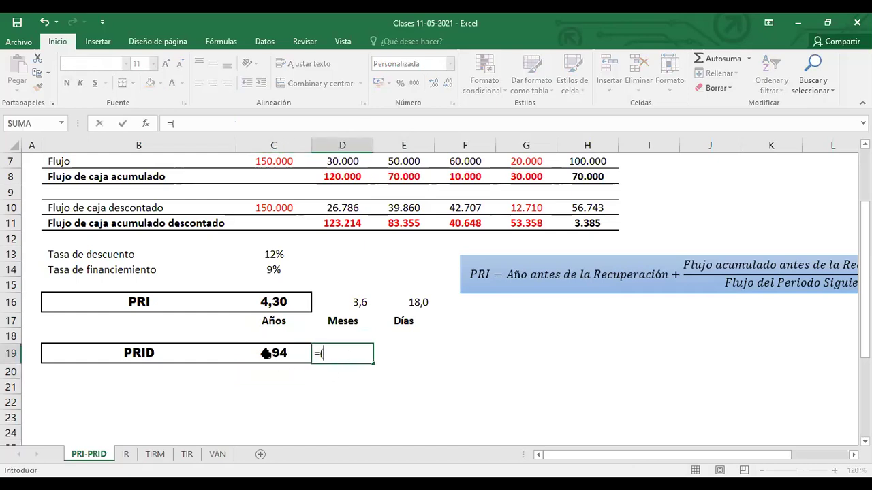
pyautogui.click(265, 354)
pyautogui.write('-4)*1')
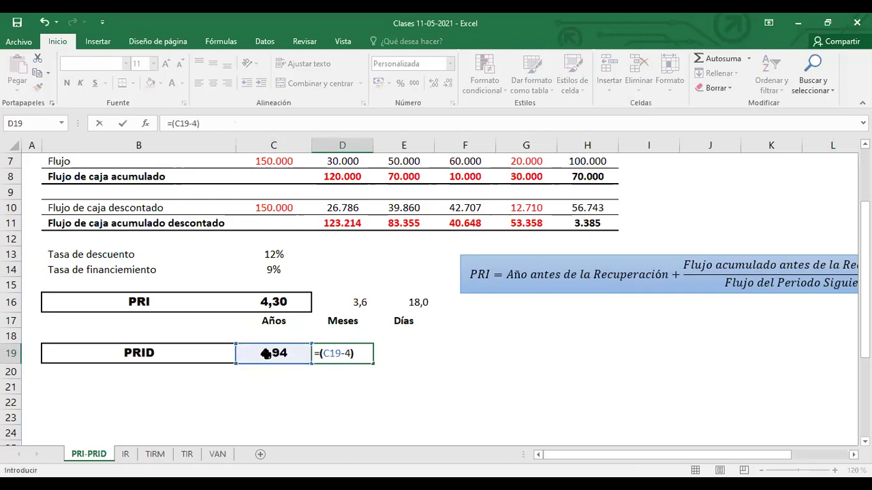
pyautogui.write('2')
pyautogui.press('Return')
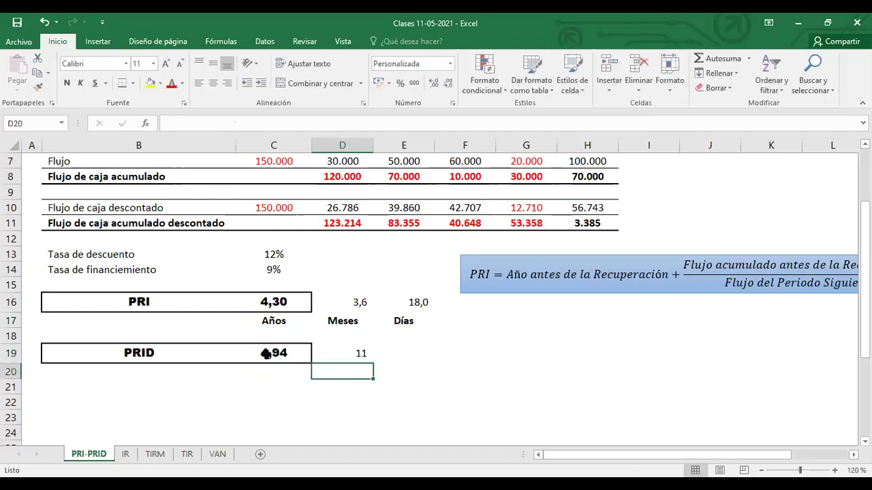
pyautogui.click(366, 357)
pyautogui.click(432, 85)
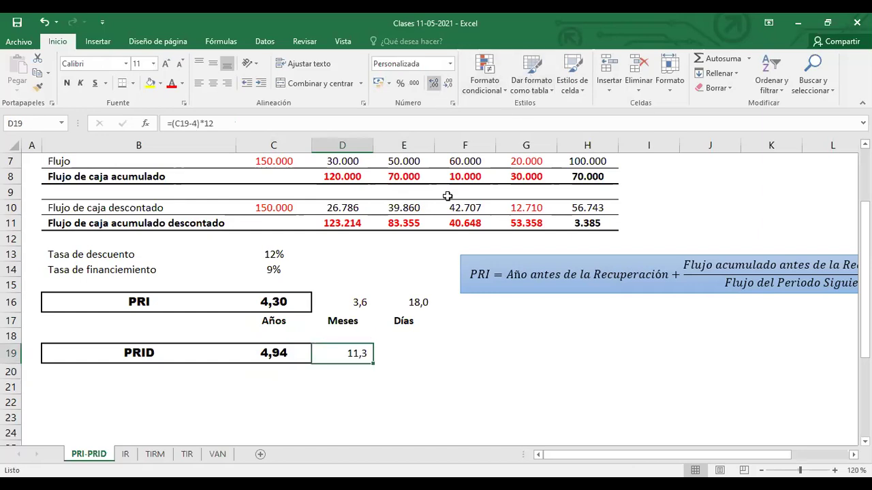
# - Enter =(D19-11)*30 in E19 to calculate the days of the PRID
pyautogui.click(407, 351)
pyautogui.write('=(')
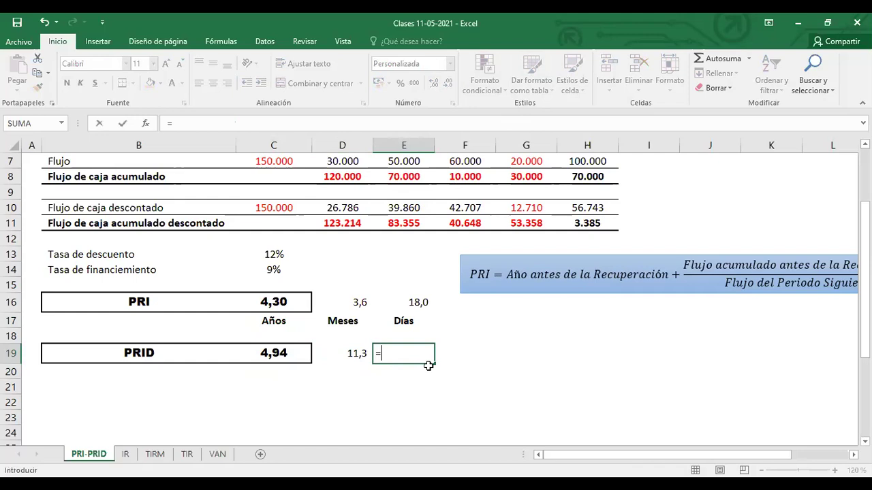
pyautogui.click(347, 352)
pyautogui.write('-11)')
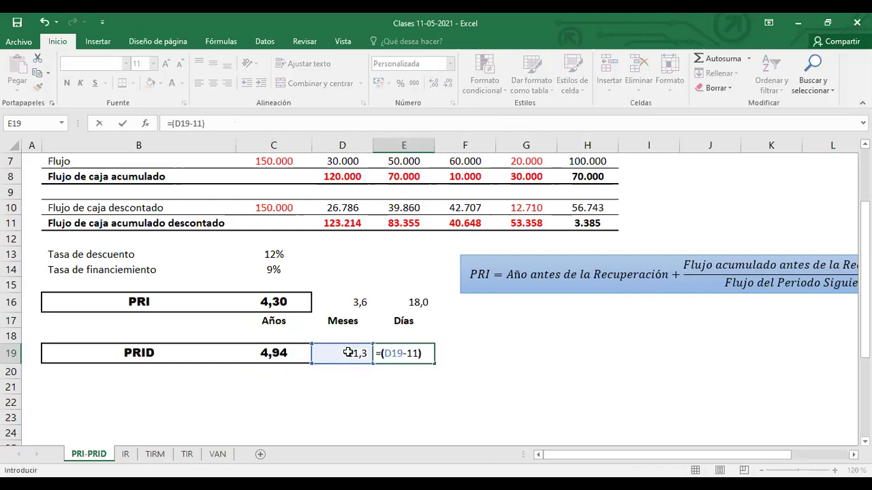
pyautogui.write('*30')
pyautogui.press('Return')
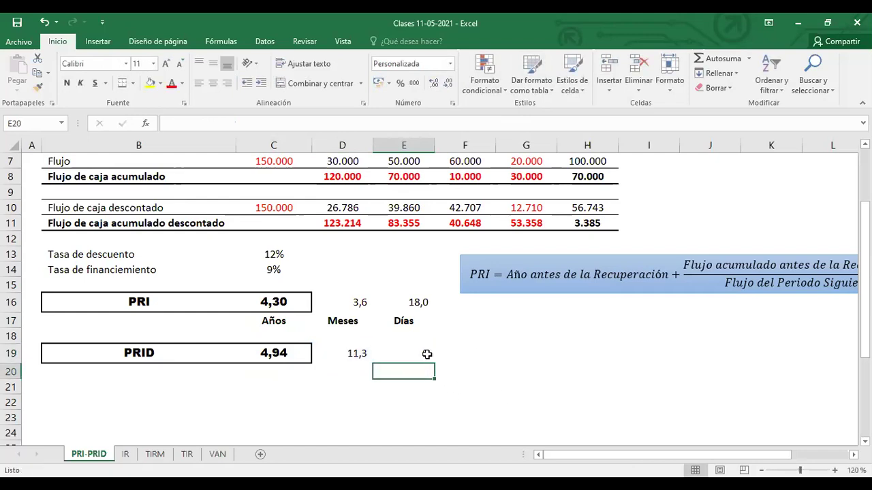
# - Copy the Años, Meses and Días labels from C17:E17 to C20:E20 beneath the PRID values
pyautogui.moveTo(275, 322); pyautogui.dragTo(398, 320)
pyautogui.hotkey('ctrl', 'c')
pyautogui.click(296, 374)
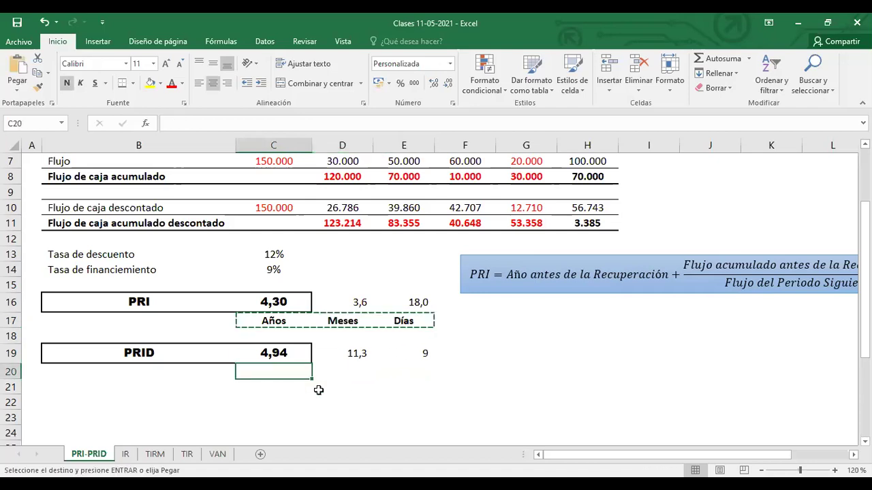
pyautogui.hotkey('ctrl', 'v')
pyautogui.click(369, 415)
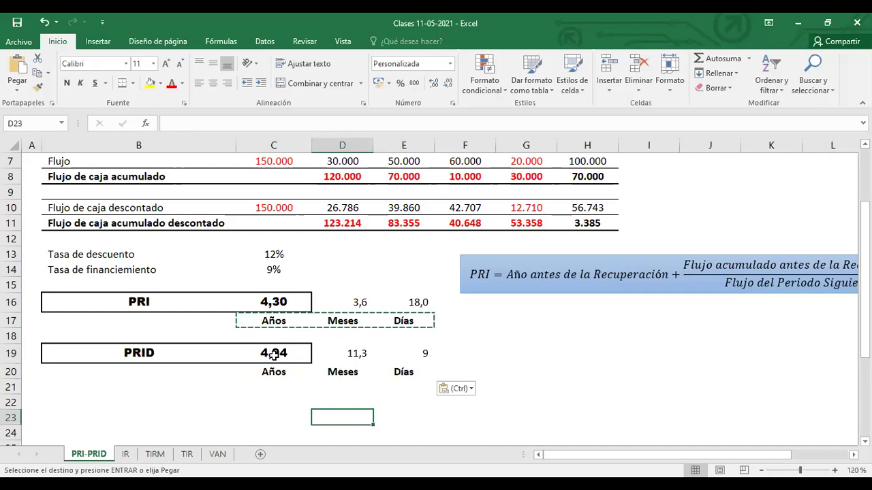
# - Review the PRID years, months and days and the results on the VAN, TIR, TIRM and IR sheets, returning to PRI-PRID
pyautogui.click(354, 354)
pyautogui.click(423, 356)
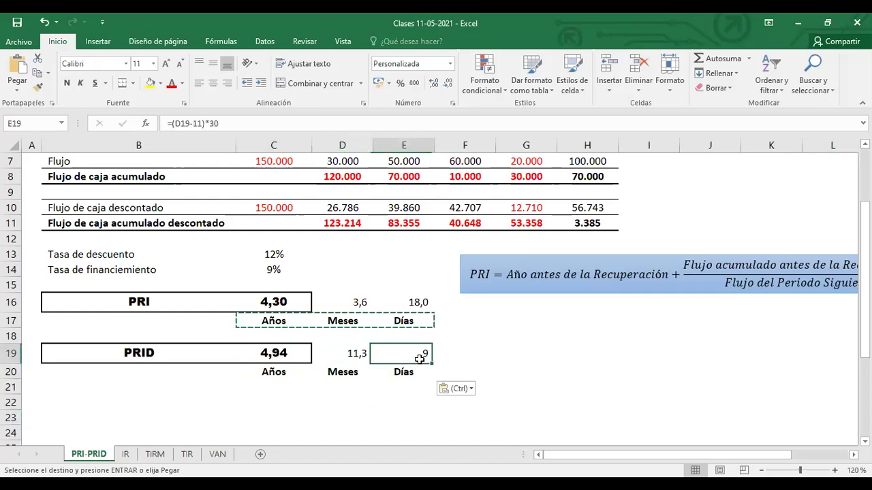
pyautogui.click(553, 359)
pyautogui.moveTo(273, 375); pyautogui.dragTo(422, 376)
pyautogui.click(509, 361)
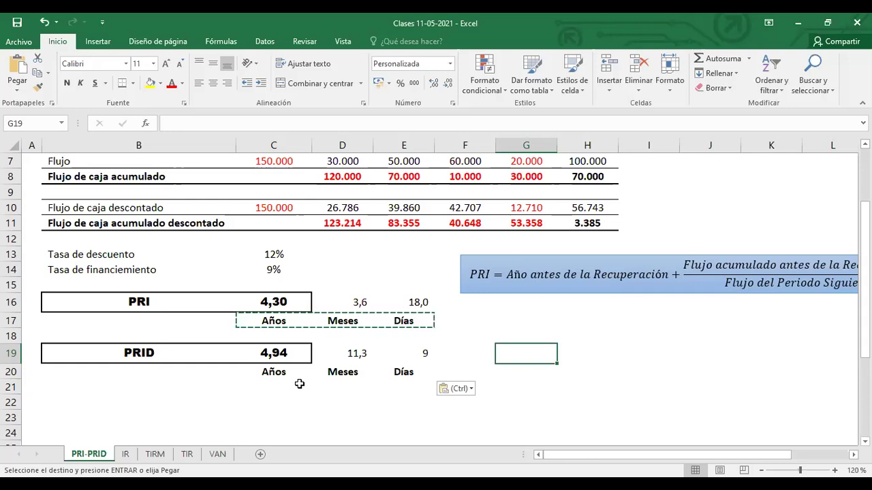
pyautogui.click(217, 455)
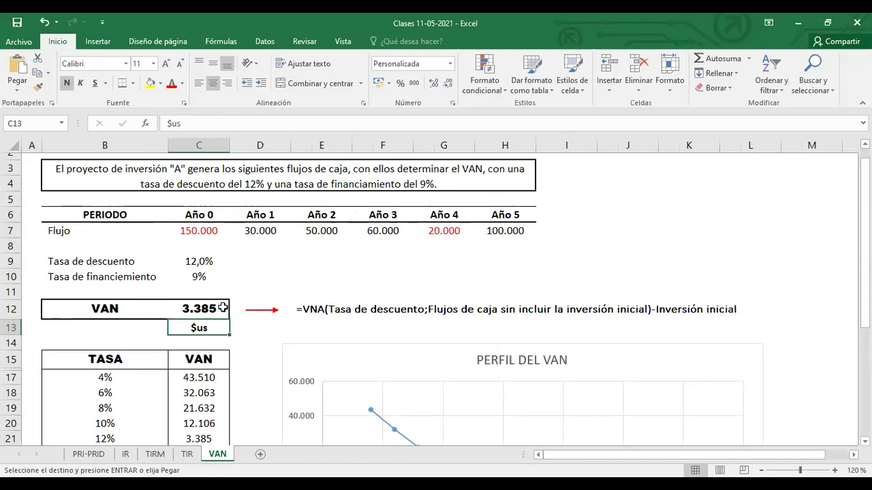
pyautogui.click(188, 455)
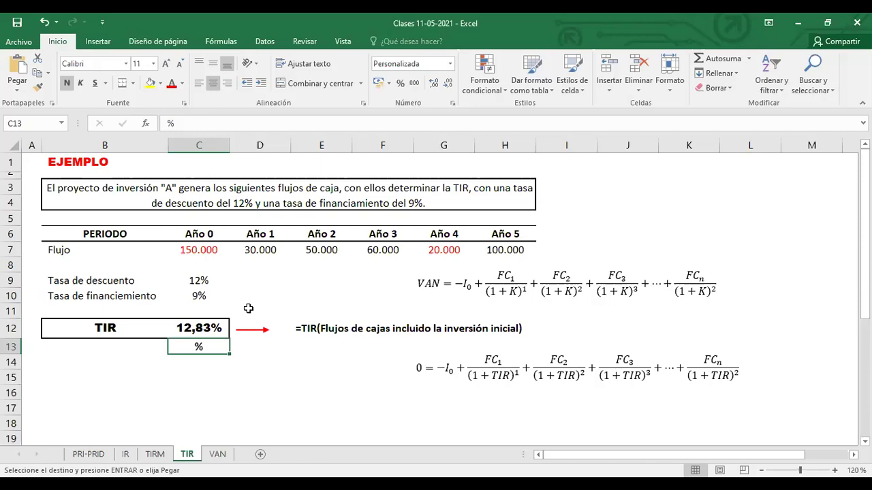
pyautogui.click(155, 455)
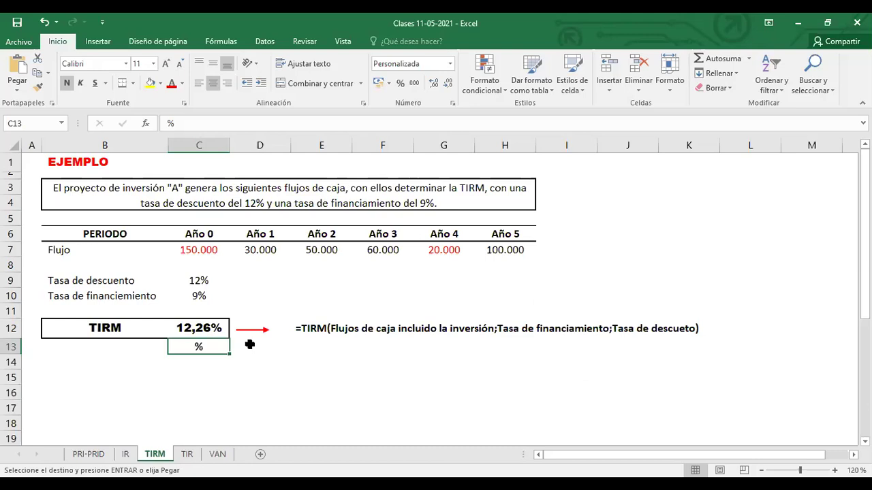
pyautogui.click(125, 454)
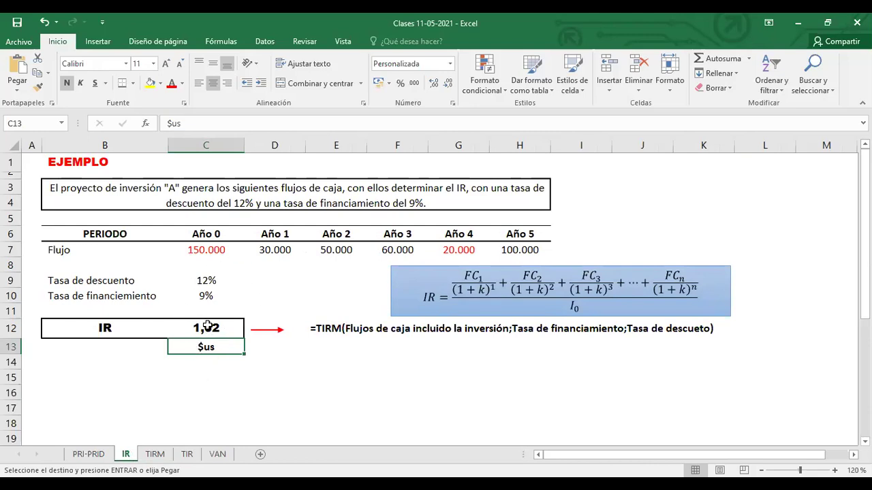
pyautogui.click(95, 454)
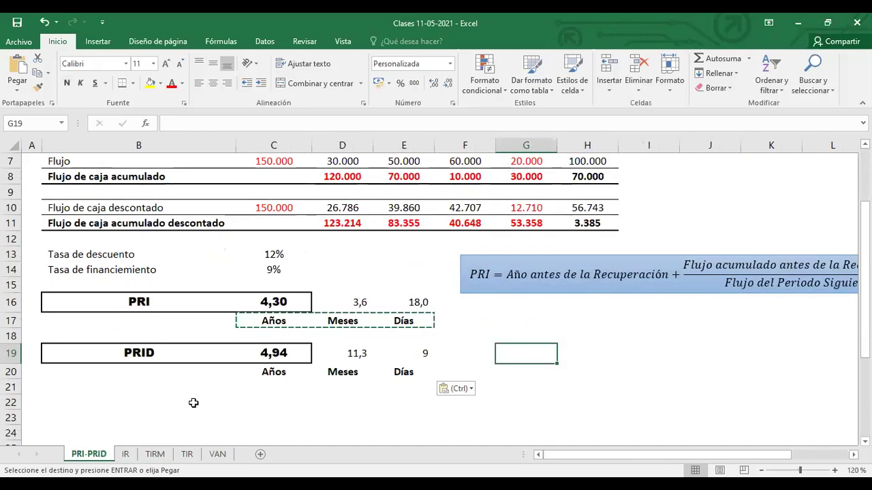
pyautogui.press('Escape')
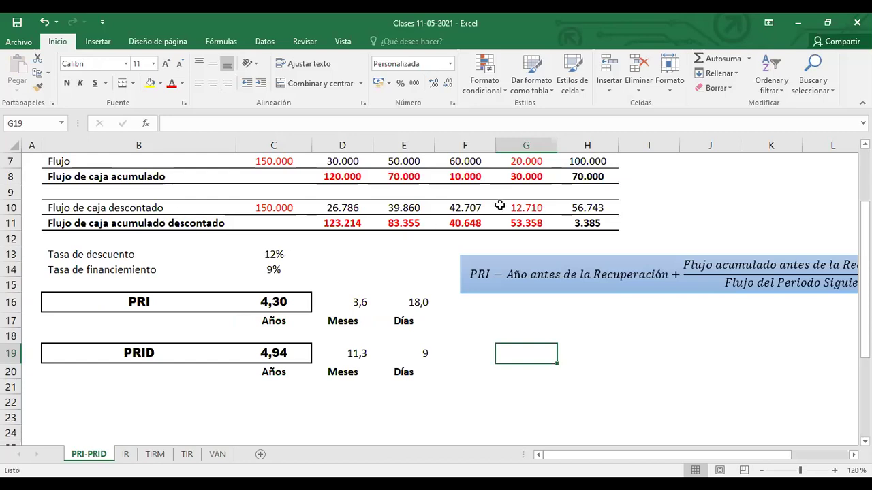
pyautogui.click(160, 353)
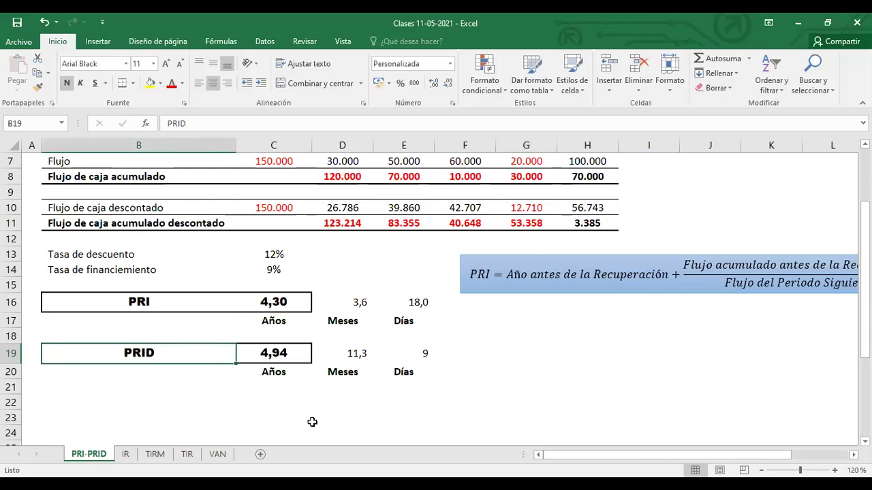